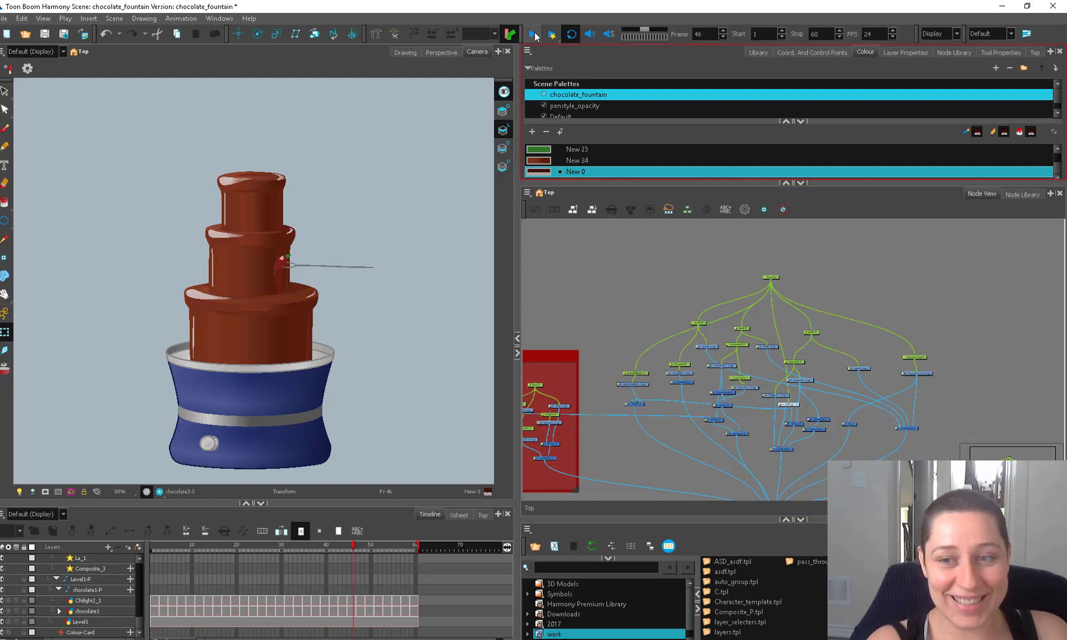
Play the finished fountain animation, and browse chocolate fountain reference images in the browser before returning to the Harmony scene.
key("Return")
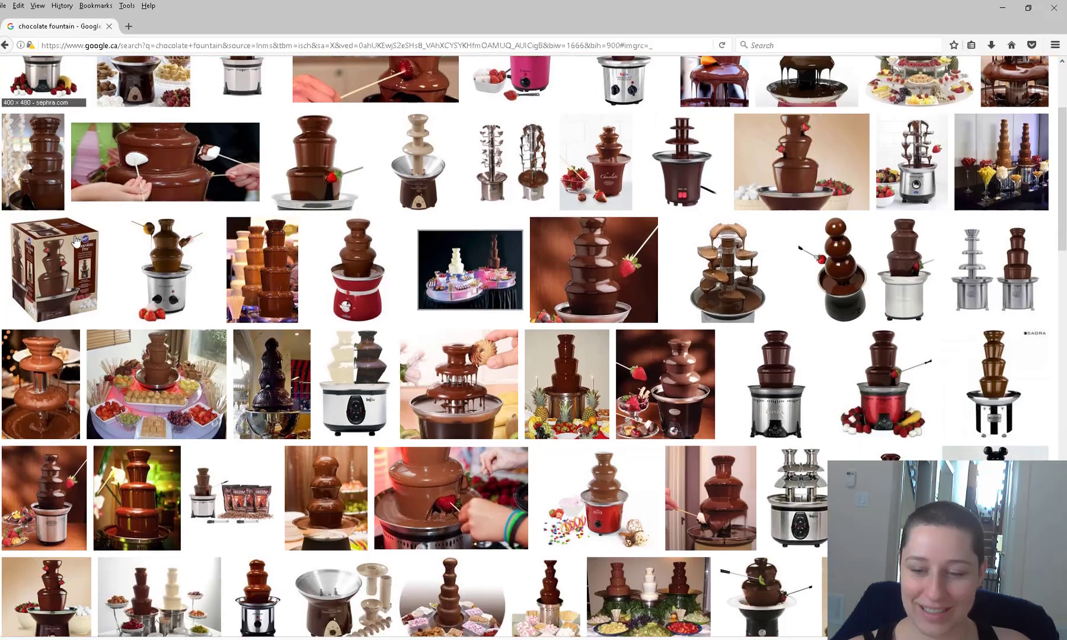
scroll(76, 242, "down", 5)
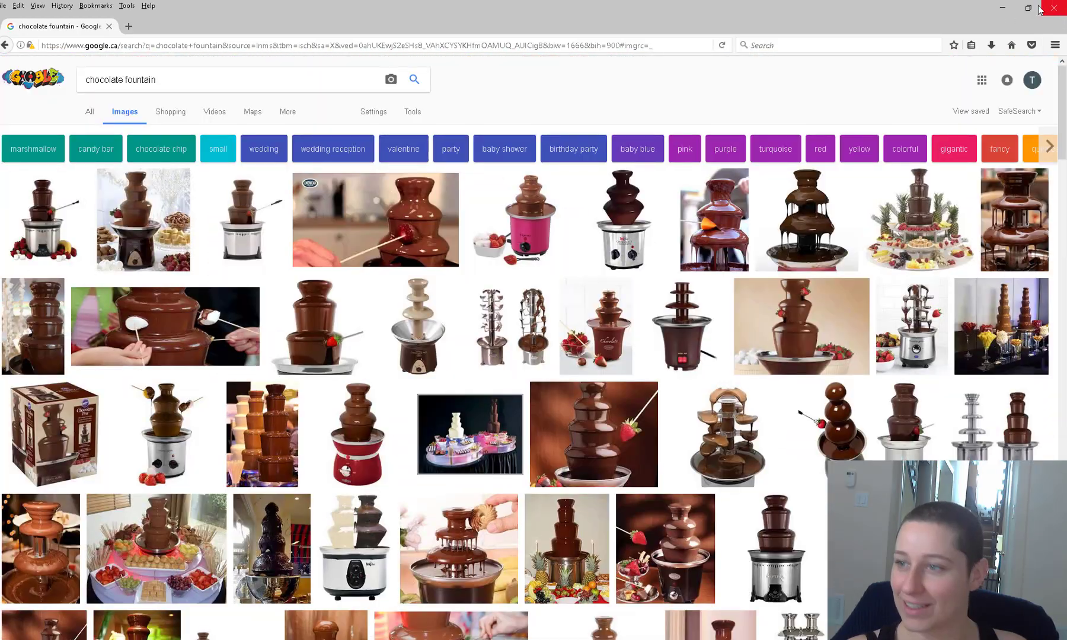
left_click(1028, 7)
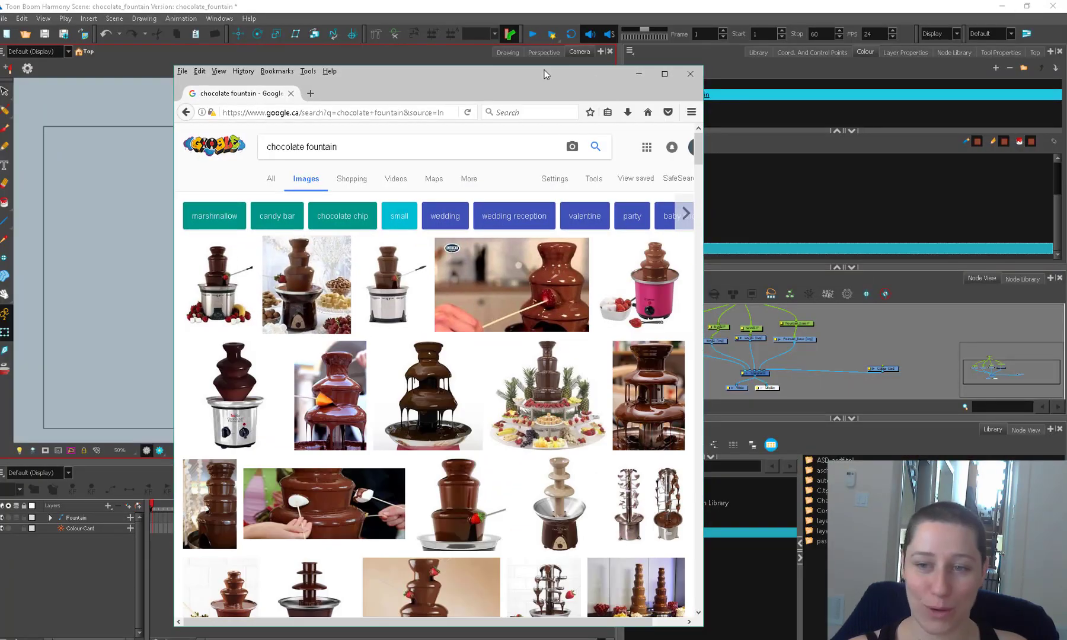
left_click_drag(537, 77, 0, 46)
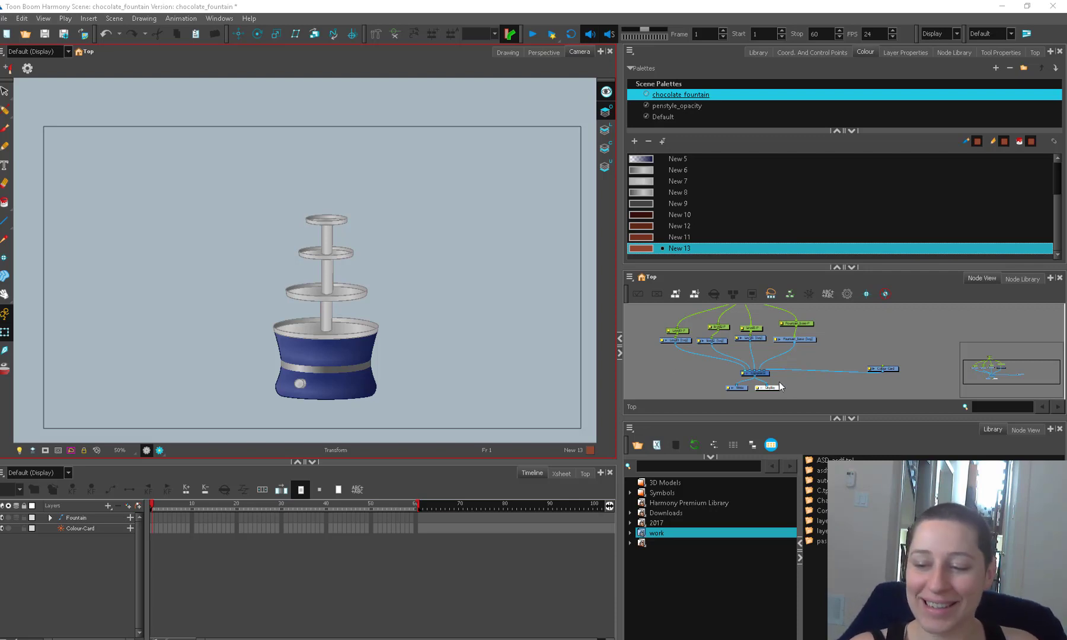
Enlarge the node network and reposition the pivots of the fountain base and tier levels along the fountain's centre axis.
left_click_drag(844, 268, 843, 217)
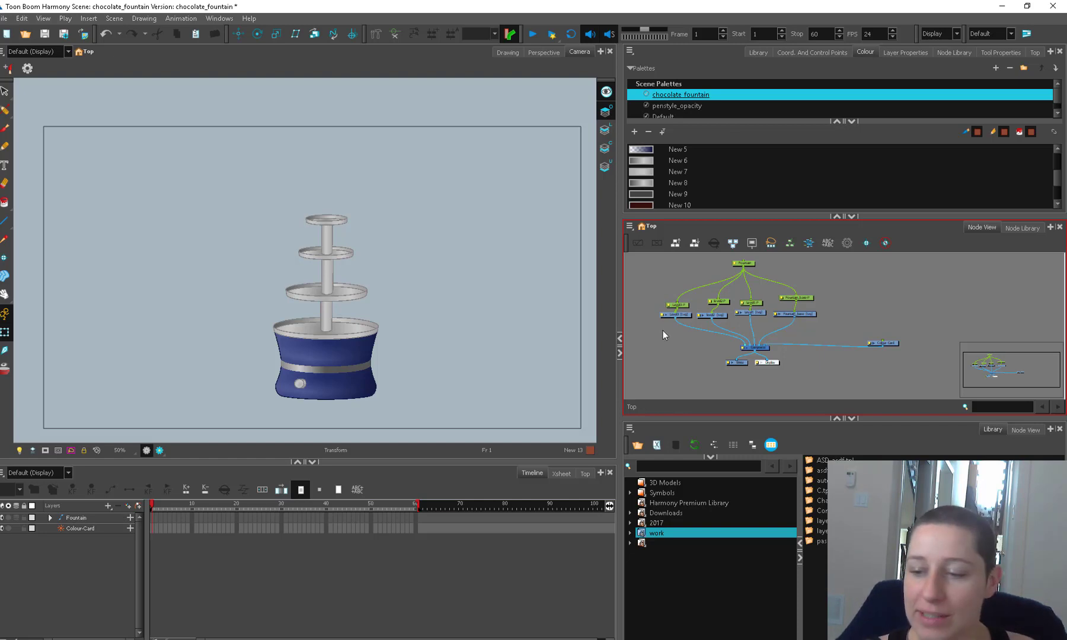
left_click_drag(748, 263, 733, 258)
left_click(806, 313)
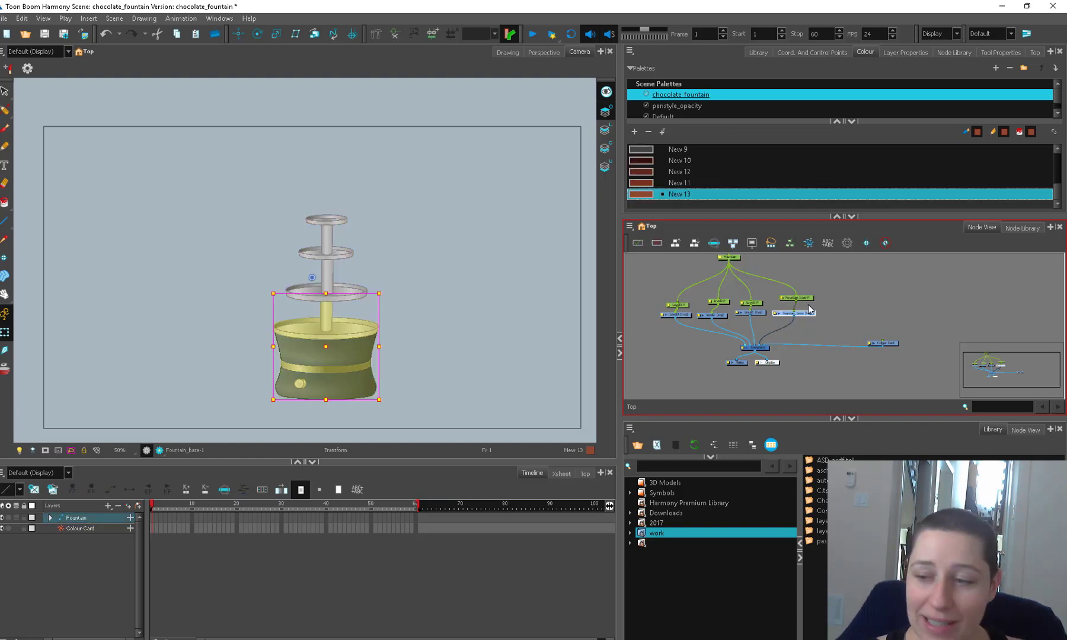
left_click(258, 34)
left_click_drag(312, 279, 328, 399)
left_click(758, 302)
left_click_drag(312, 278, 326, 255)
left_click(724, 301)
left_click(684, 305)
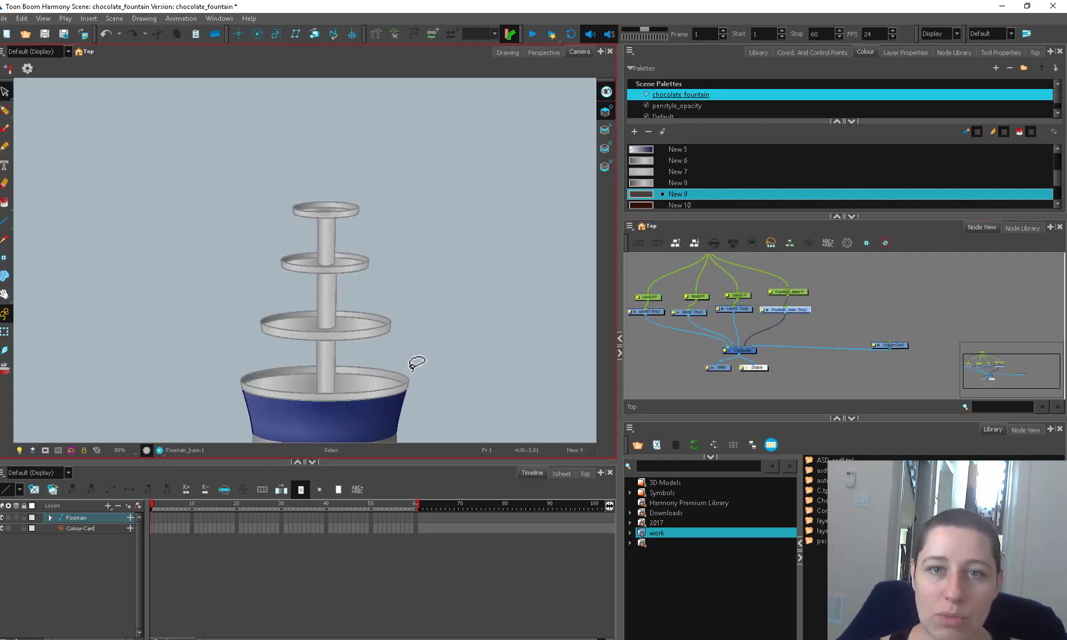
Import the asdf drawing-and-peg template into the node network and place its nodes between the Level1 and Fountain_base nodes.
left_click(816, 320)
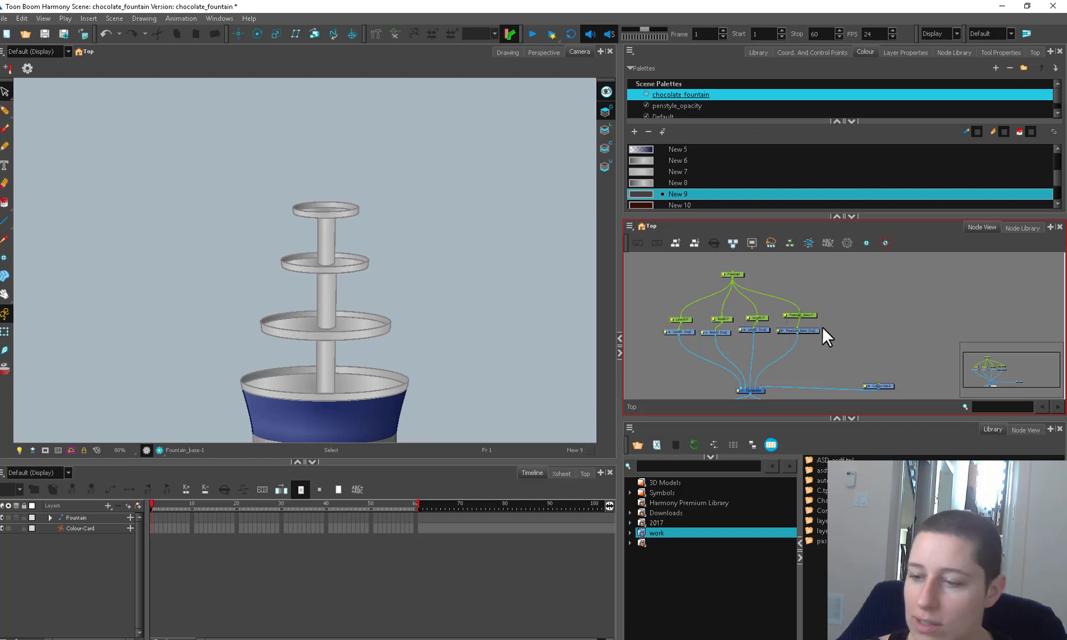
left_click(805, 322)
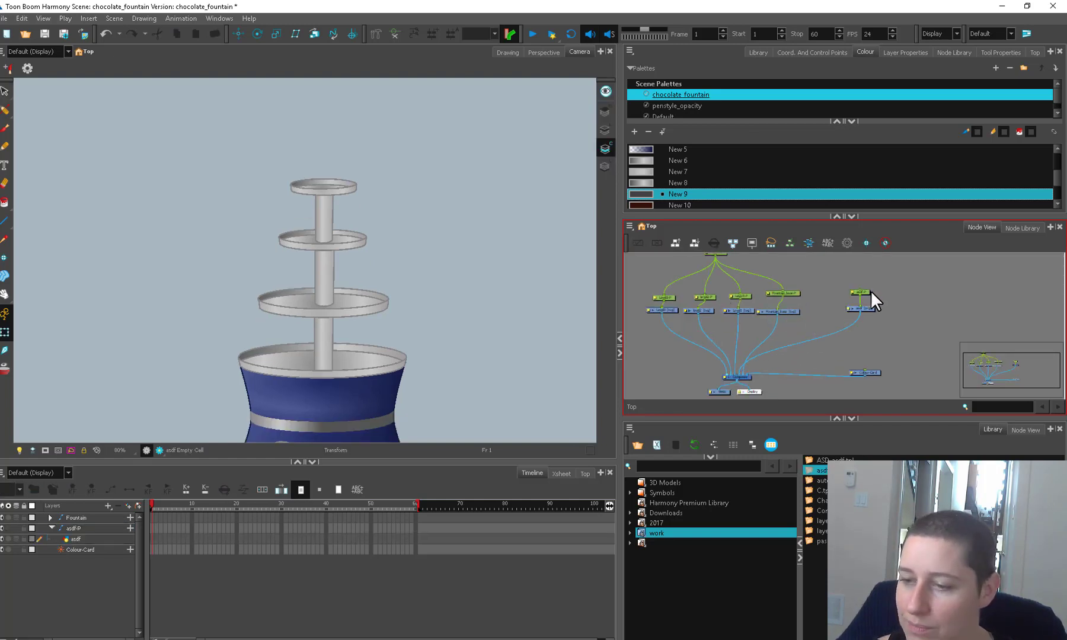
left_click_drag(754, 325, 648, 285)
left_click_drag(662, 310, 635, 308)
left_click_drag(884, 282, 771, 309)
left_click(782, 309)
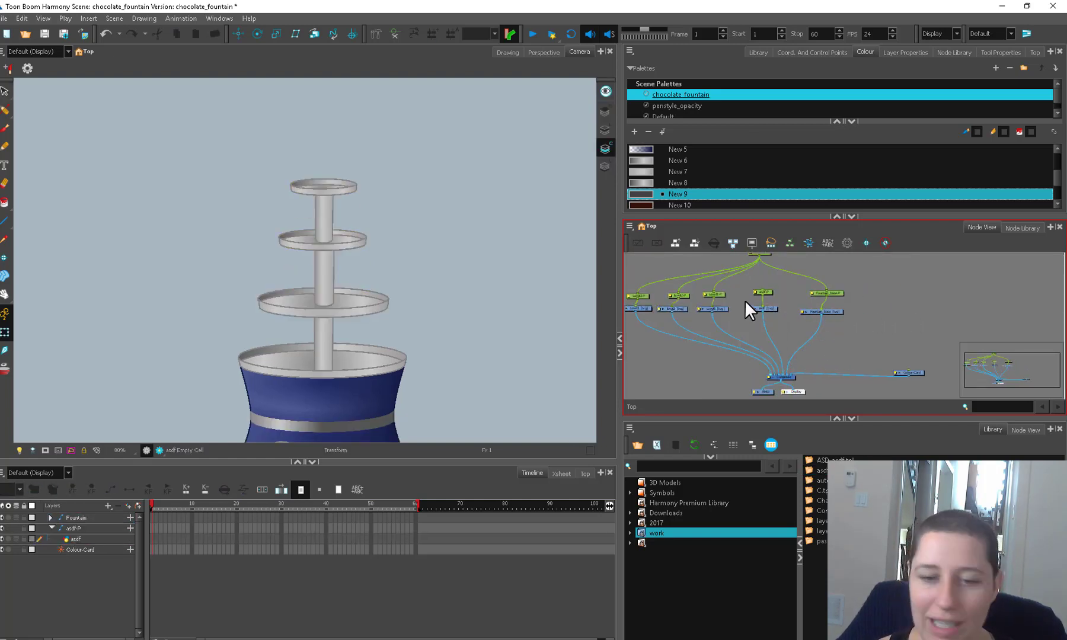
Switch to the browser and examine the enlarged reference photo of a chocolate fountain with a dipped strawberry.
key("alt+Tab")
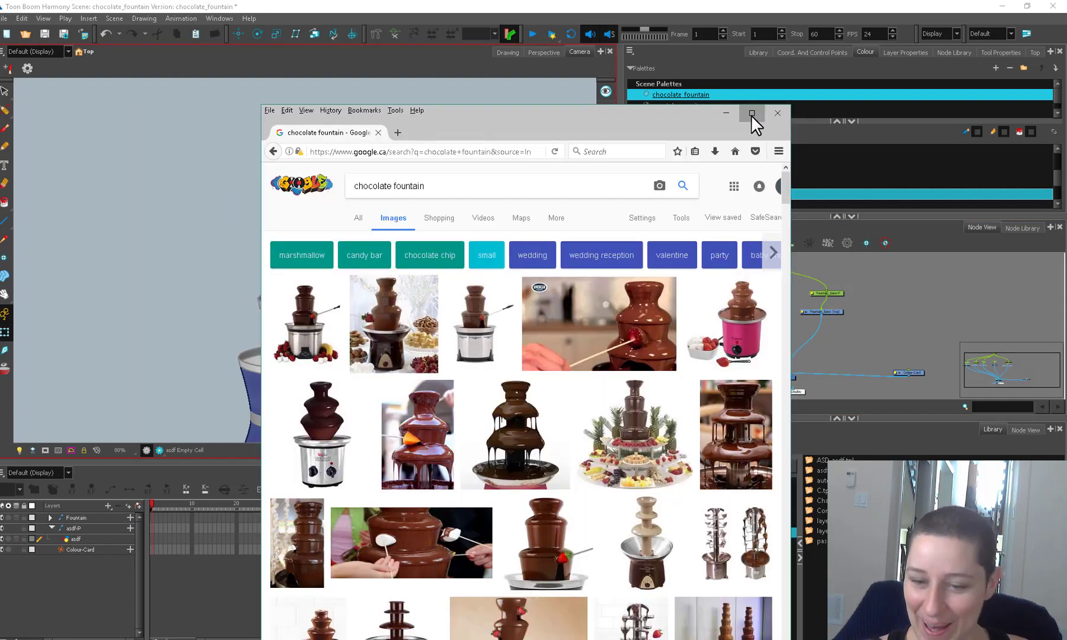
left_click(751, 113)
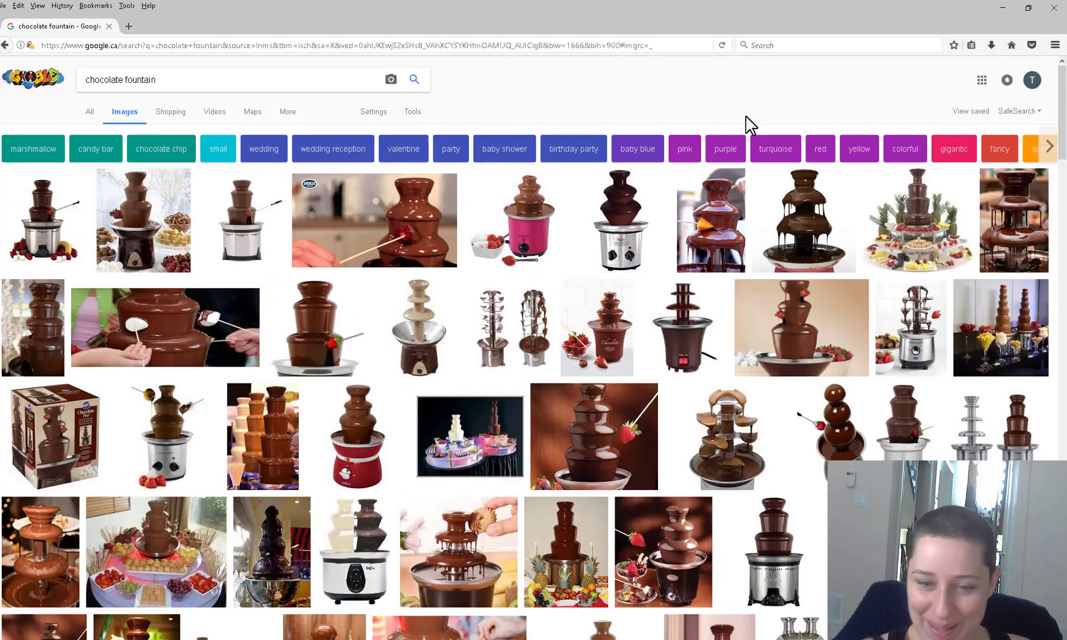
left_click(344, 331)
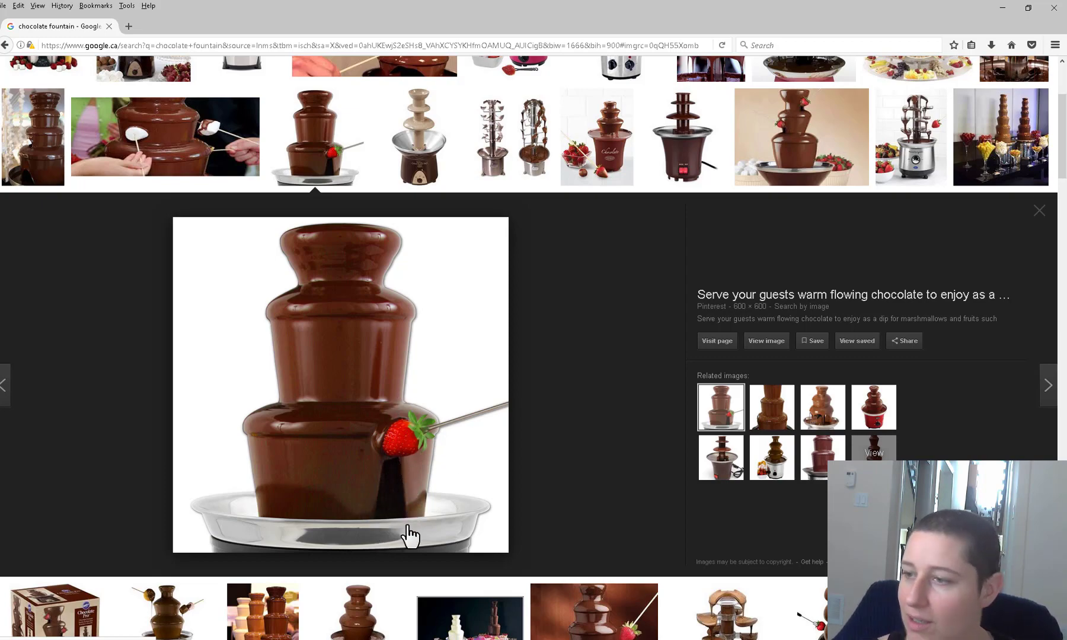
left_click(1038, 211)
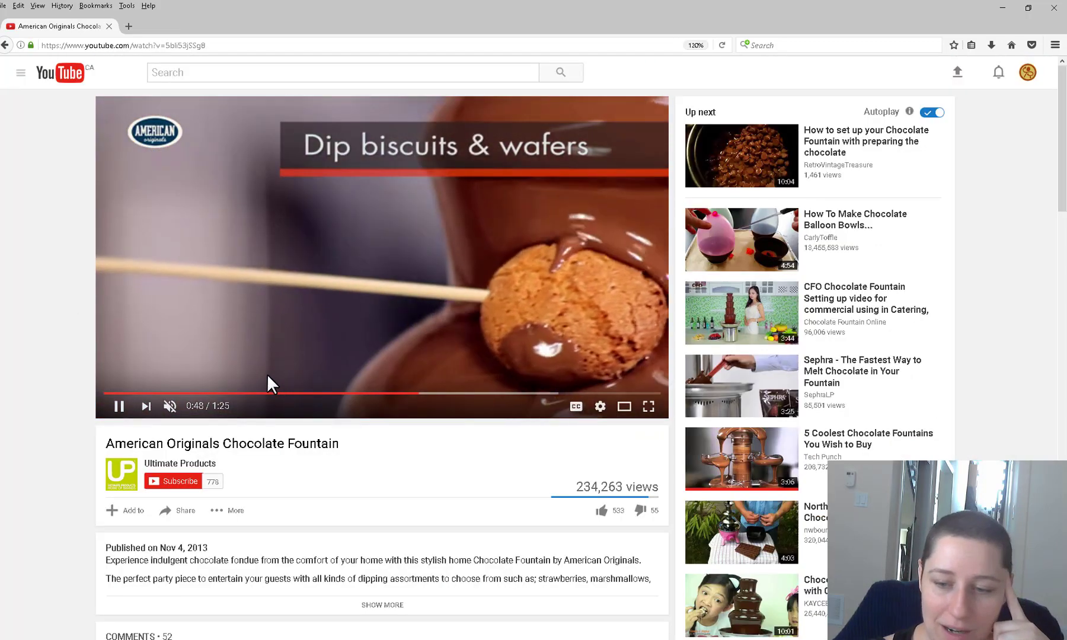
Study how chocolate flows around dipped food in the American Originals Chocolate Fountain video, and return to the Harmony scene.
left_click(267, 375)
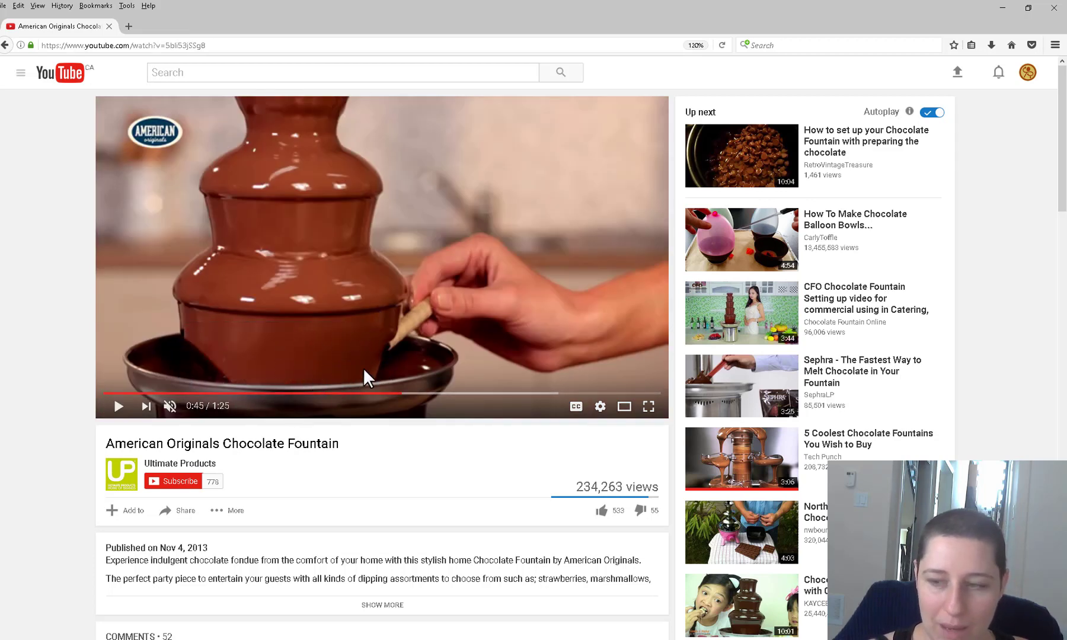
left_click(393, 397)
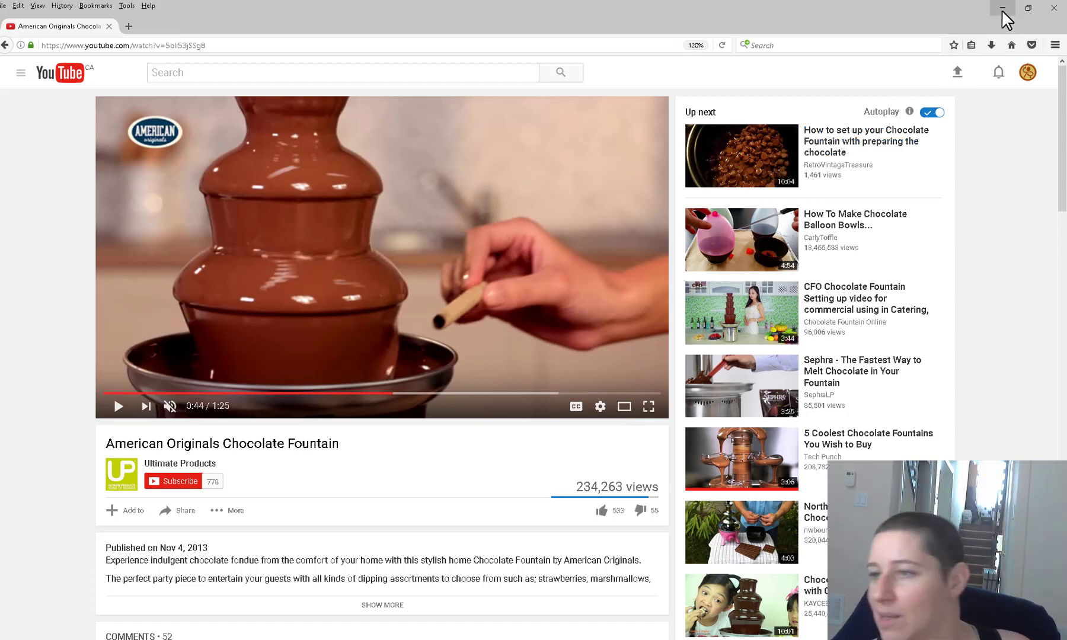
left_click(117, 407)
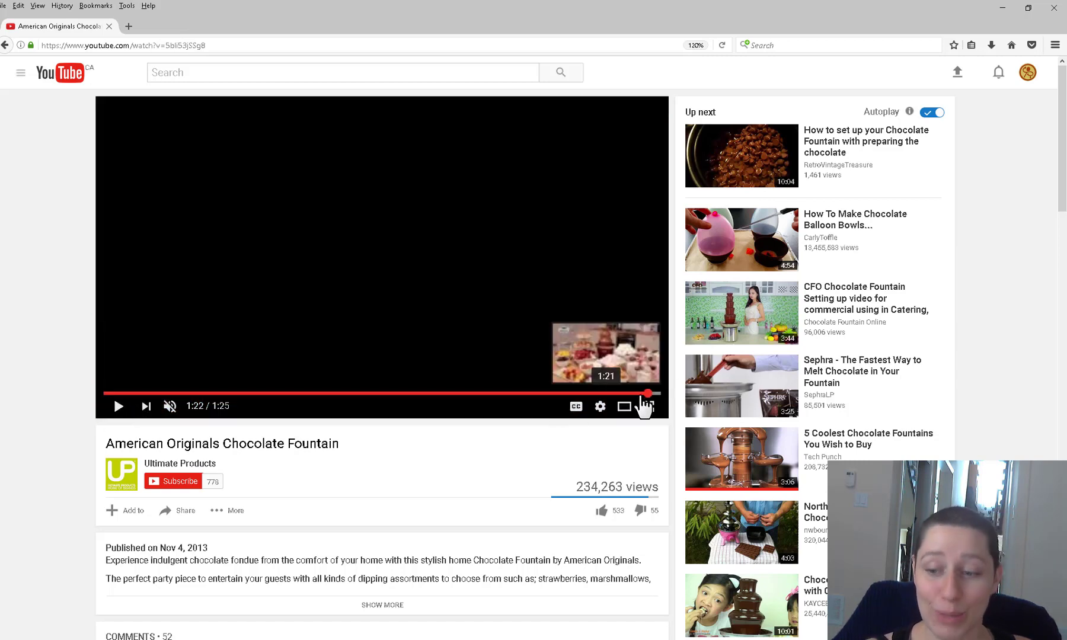
left_click(639, 393)
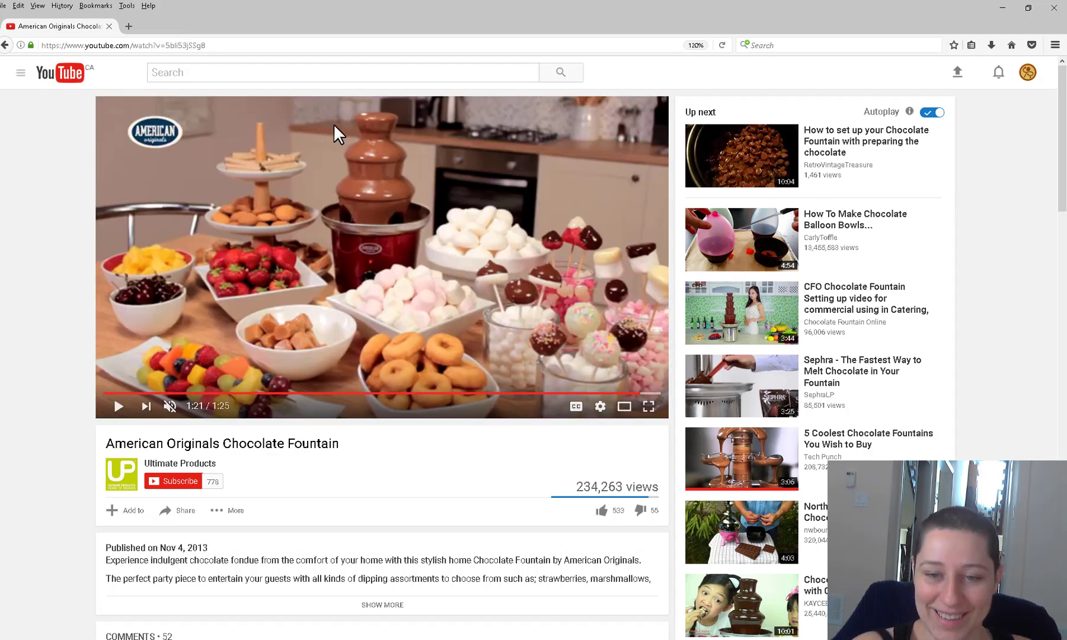
left_click(496, 394)
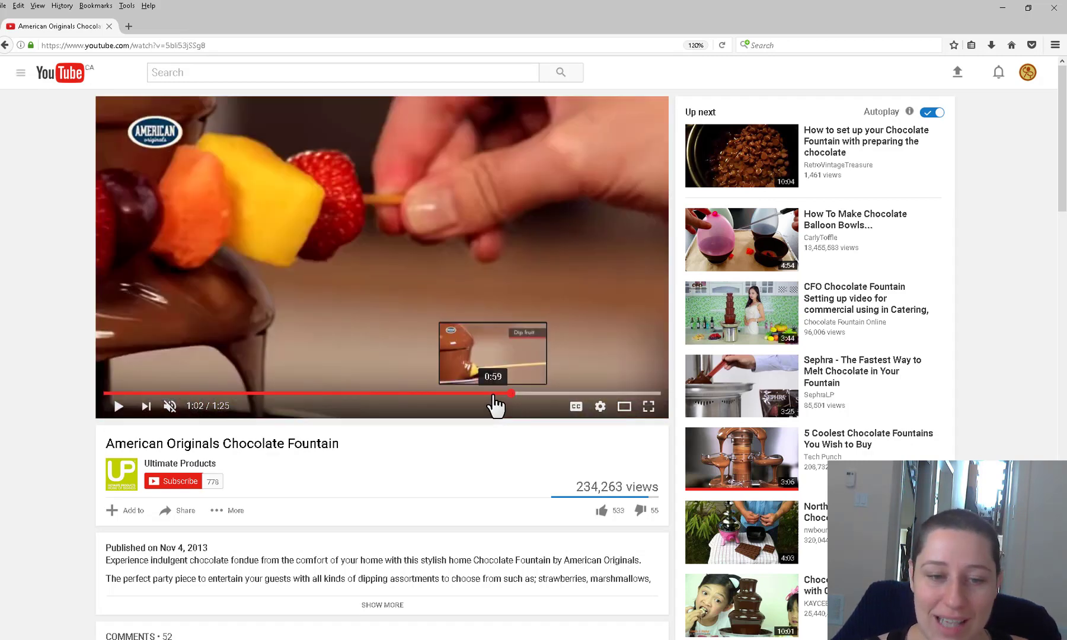
left_click(443, 394)
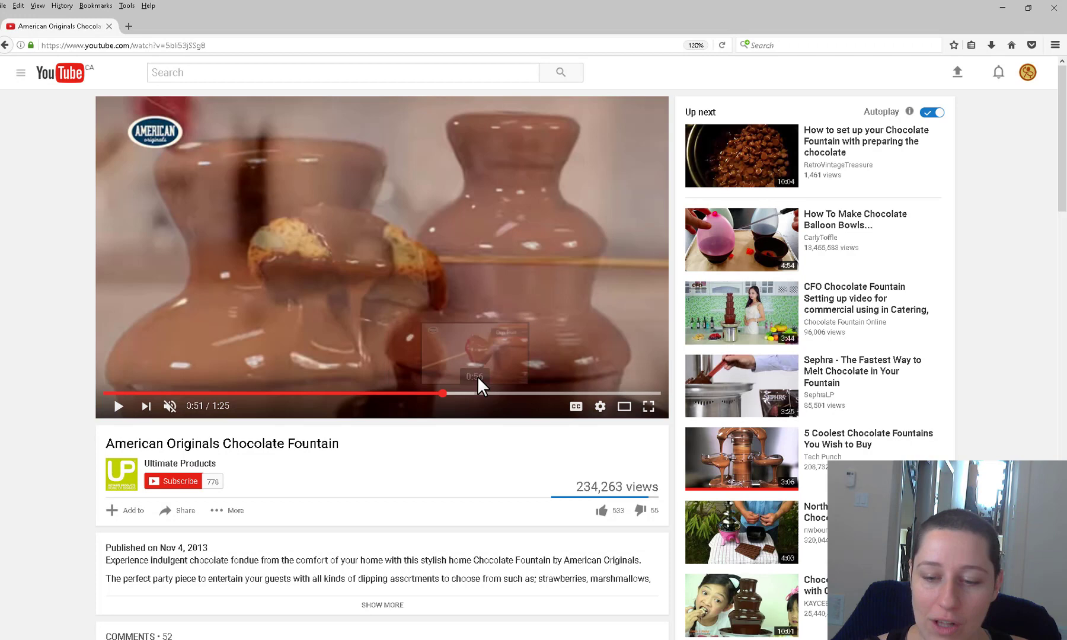
left_click(410, 393)
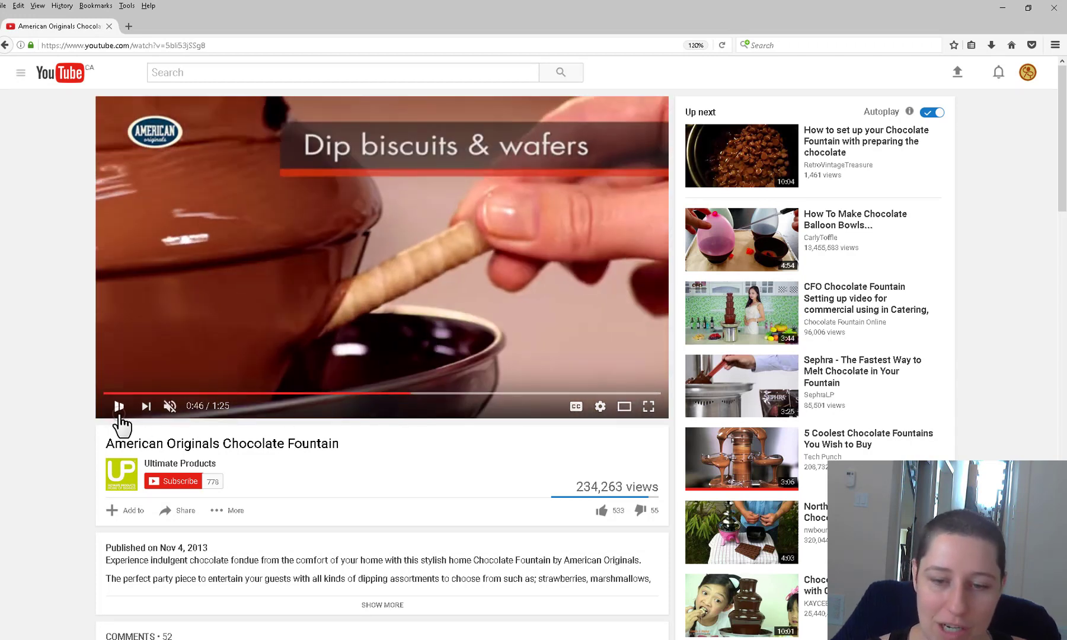
left_click(120, 415)
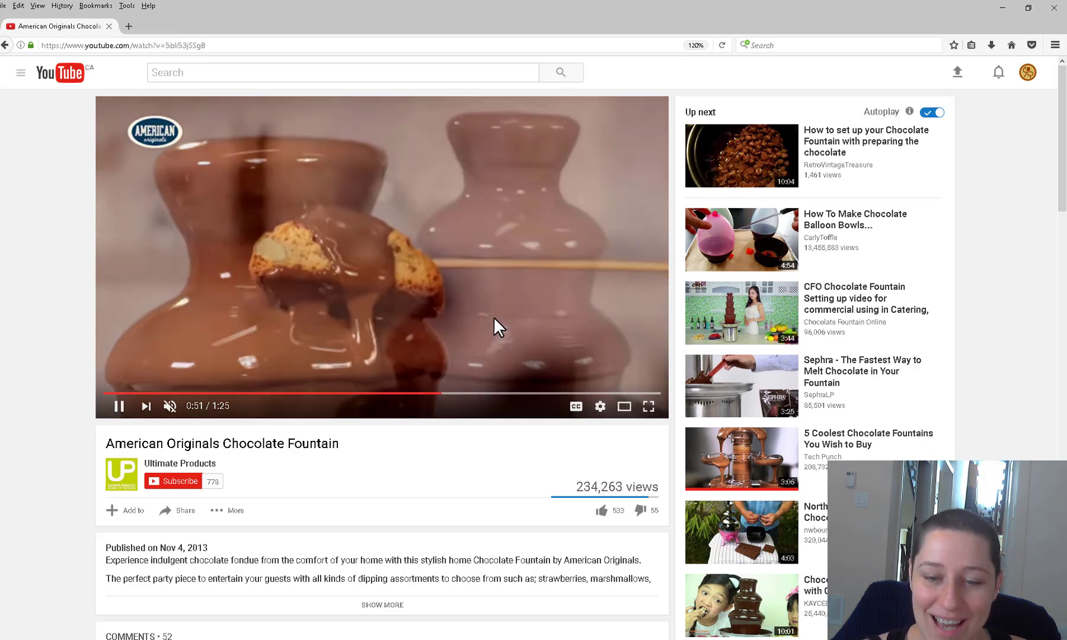
left_click(120, 407)
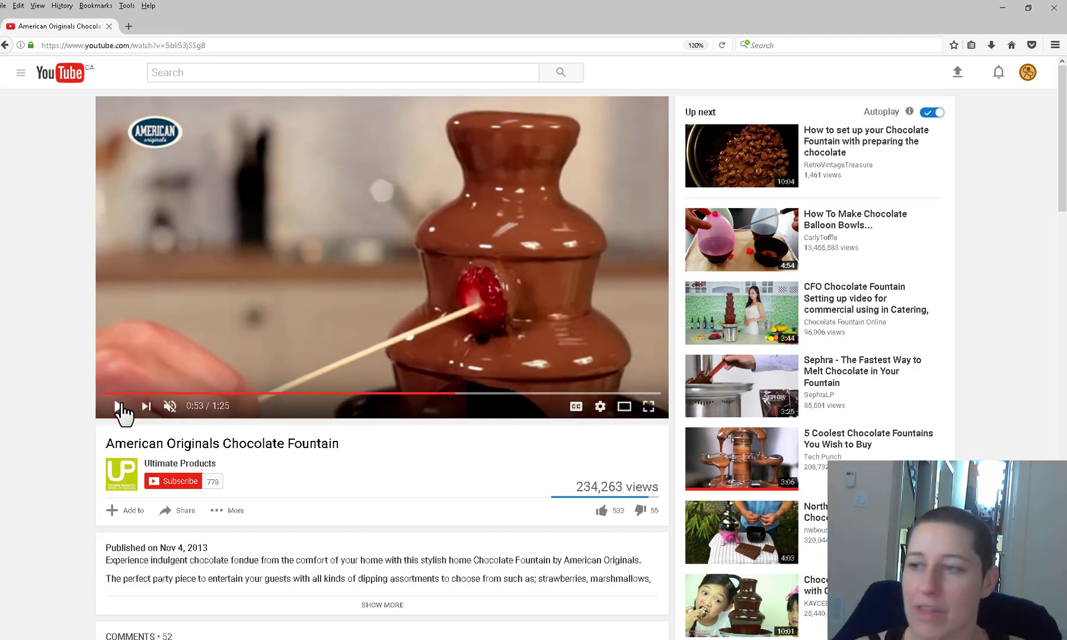
left_click(1001, 9)
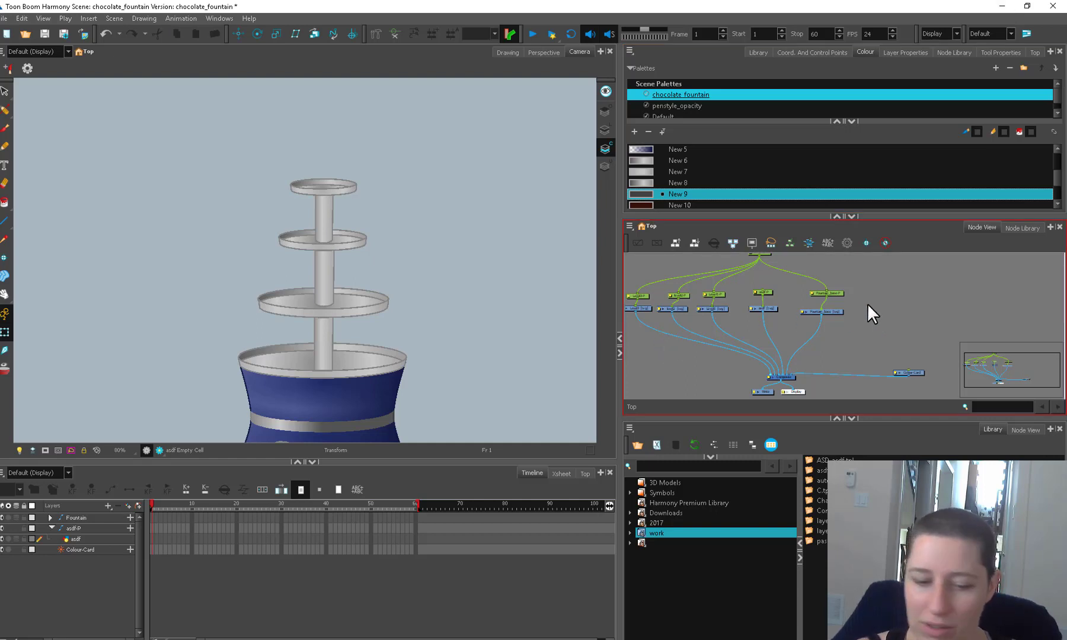
Rearrange the node network so the asdf peg and drawing sit beside the Level3 nodes, apart from the other levels.
left_click(769, 308)
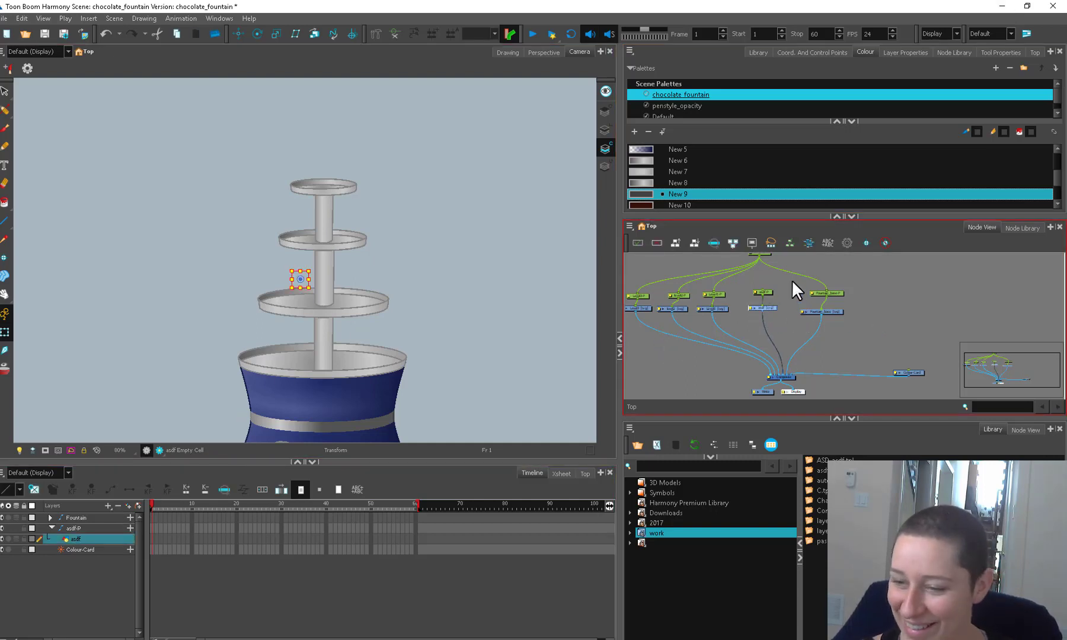
left_click_drag(648, 321, 641, 346)
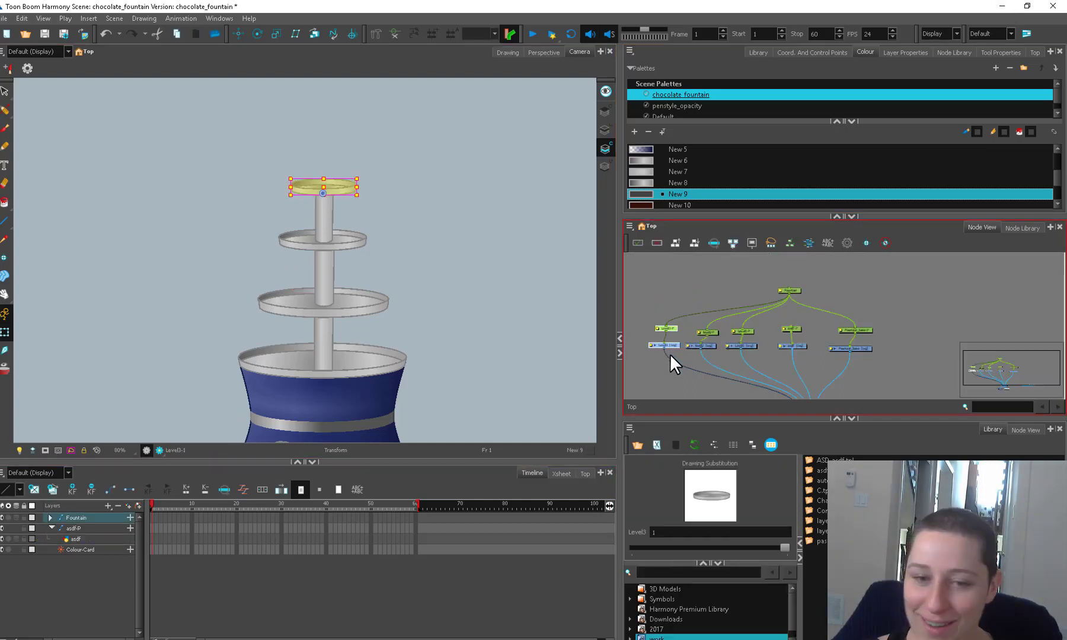
key("d")
key("a")
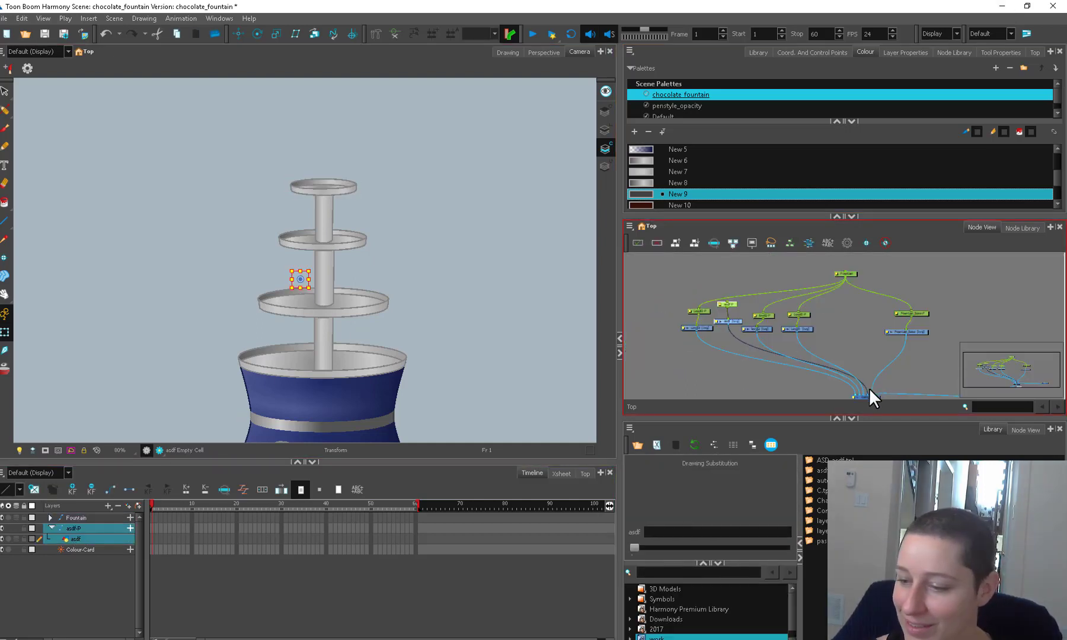
left_click_drag(865, 393, 852, 394)
left_click_drag(743, 301, 719, 330)
left_click_drag(733, 320, 773, 299)
scroll(741, 323, "up", 1)
left_click(752, 330)
left_click_drag(737, 347, 810, 333)
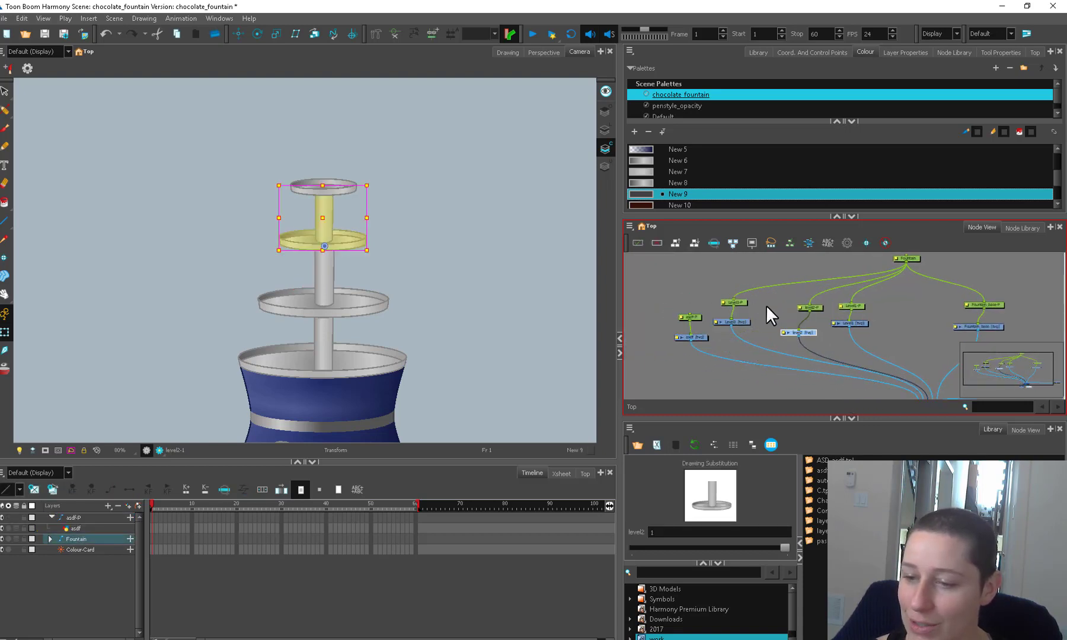
Parent the asdf peg under Level3-P, and rename the peg chocolate3-P and its drawing chocolate3.
left_click(735, 303)
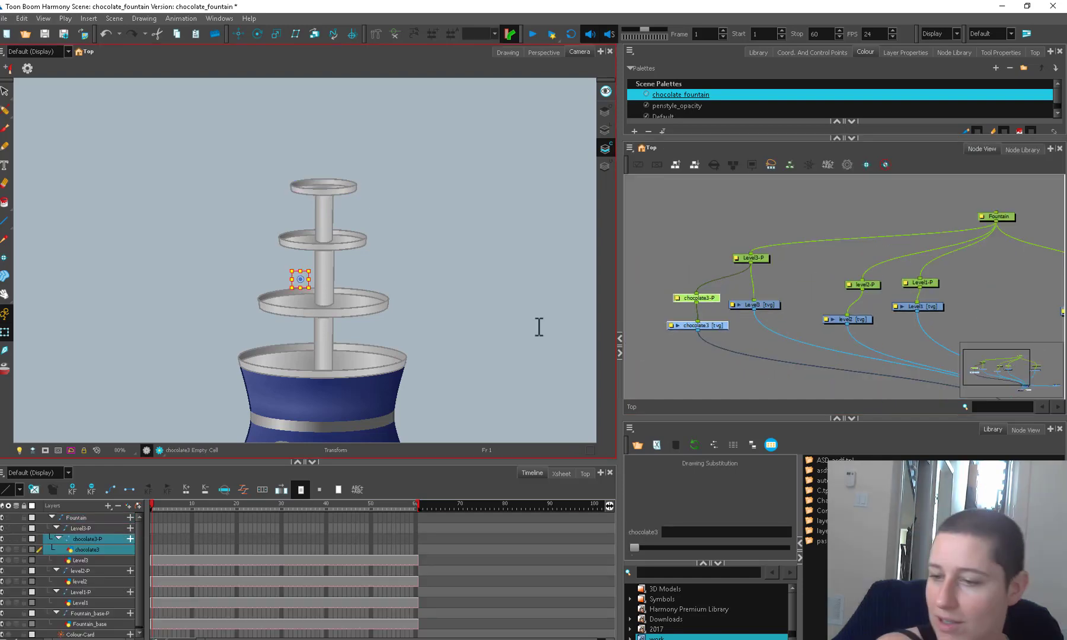
left_click_drag(711, 328, 717, 331)
Activate the Brush tool for the chocolate3 drawing and choose the brown New 12 swatch in the enlarged colour list.
key("alt+b")
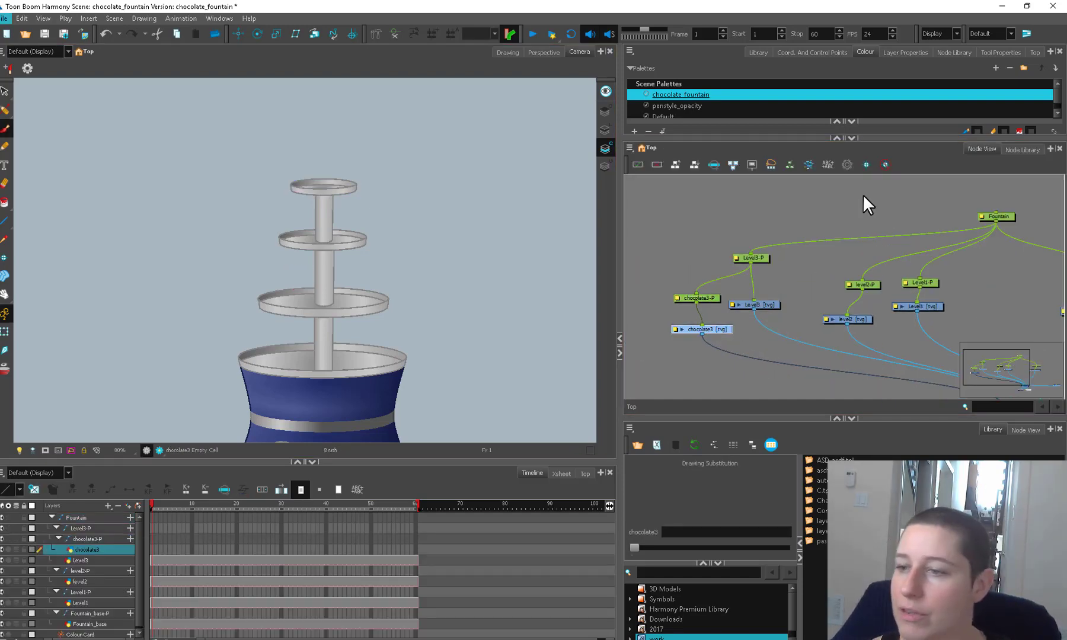
left_click_drag(893, 135, 893, 253)
left_click(645, 214)
left_click(725, 388)
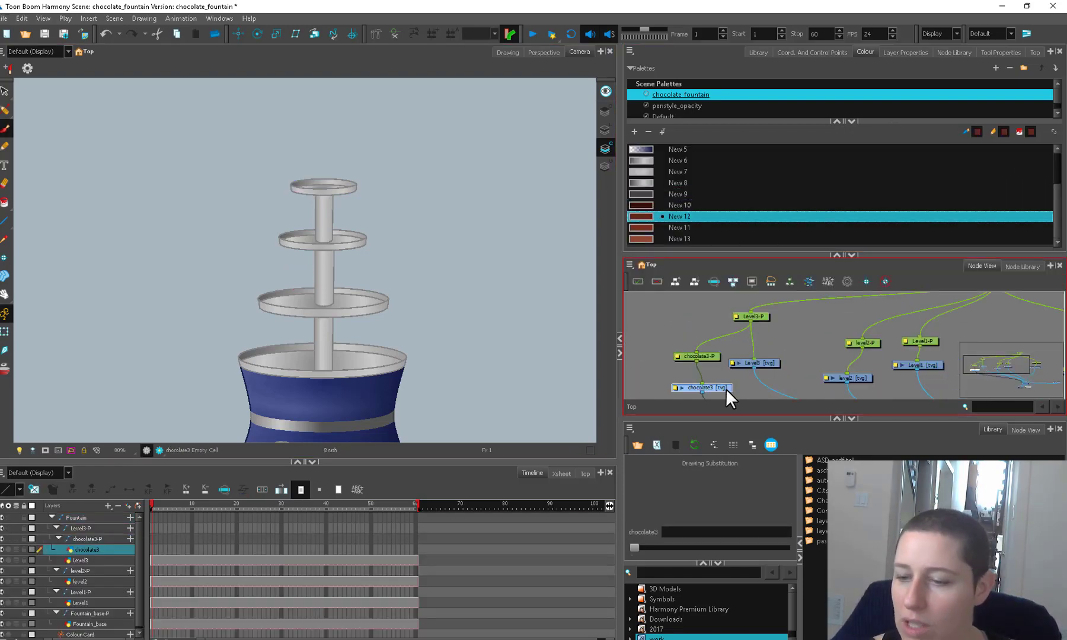
left_click_drag(724, 387, 722, 390)
left_click_drag(672, 254, 672, 259)
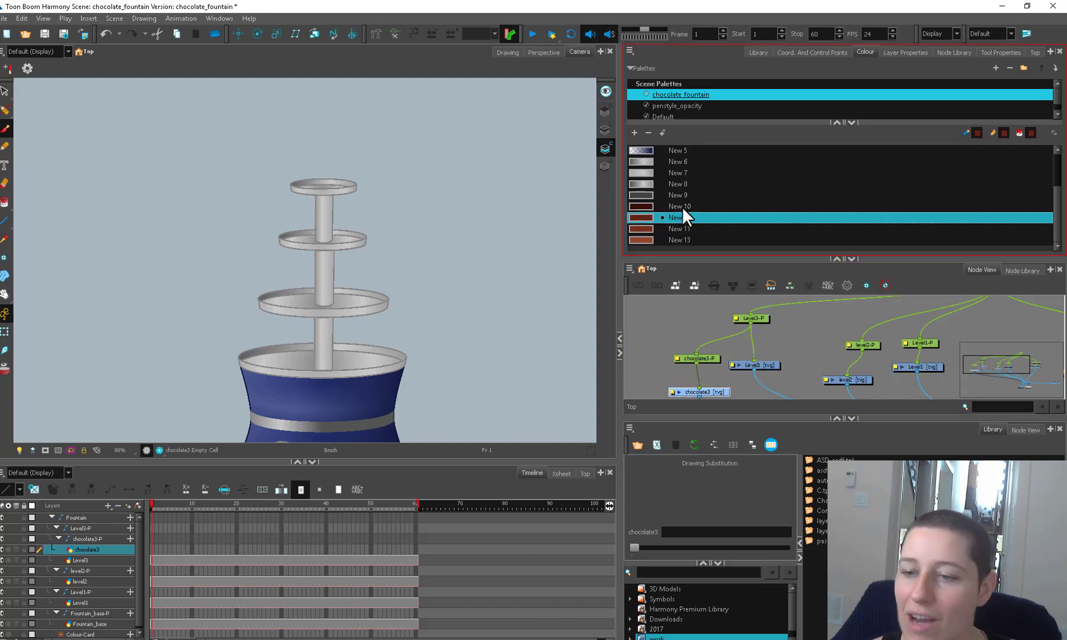
Edit the New 12 swatch to a brighter, more saturated reddish brown in the Multiwheel Colour dialog.
left_click(336, 639)
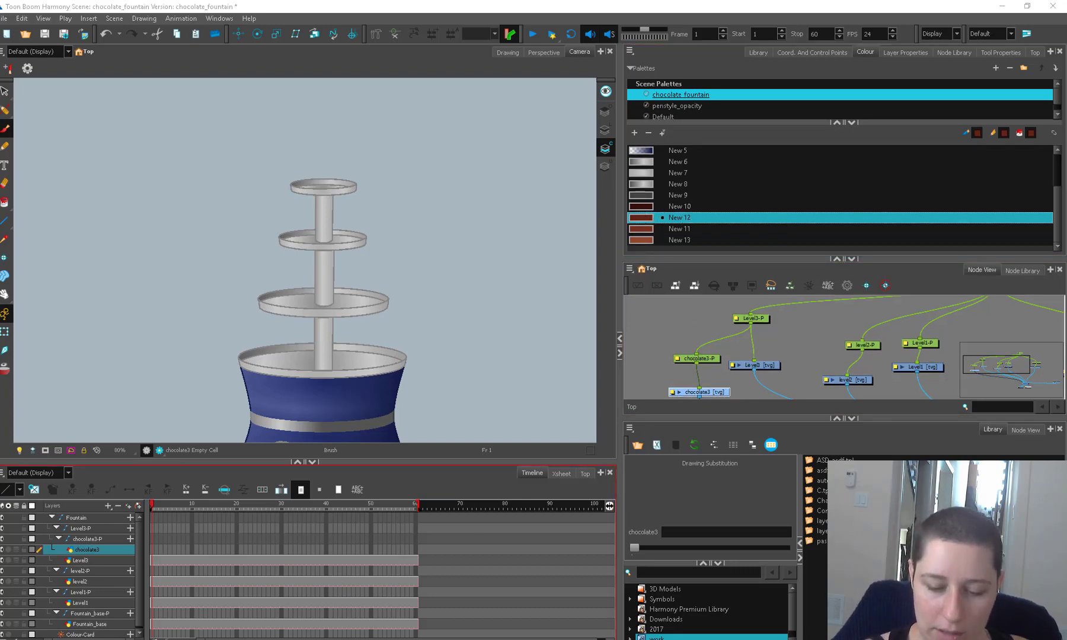
double_click(646, 217)
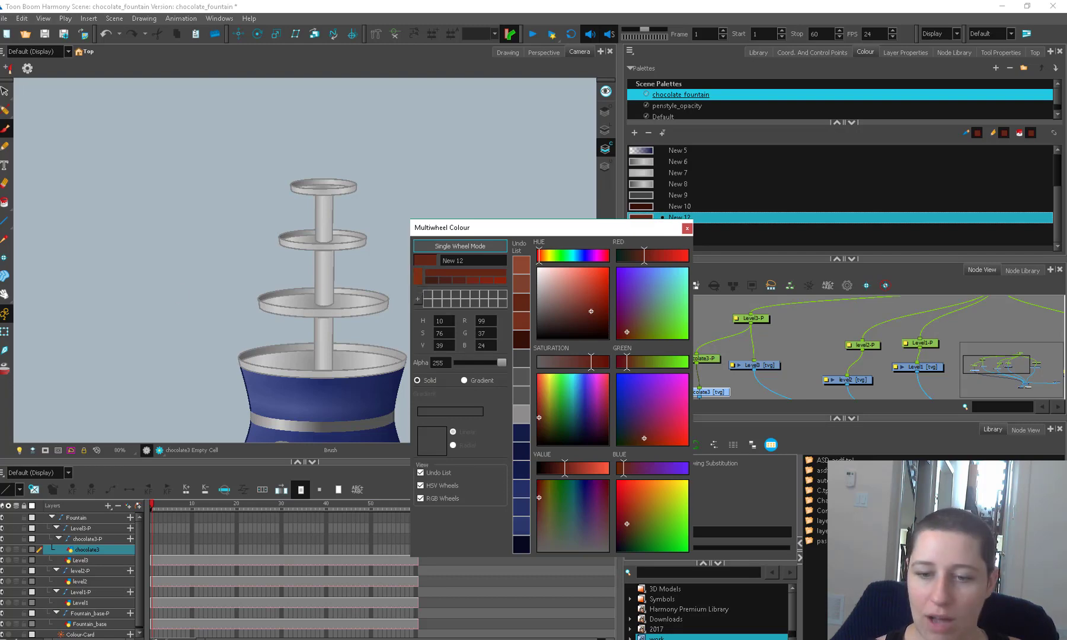
left_click_drag(591, 312, 598, 303)
left_click(687, 228)
left_click(674, 307)
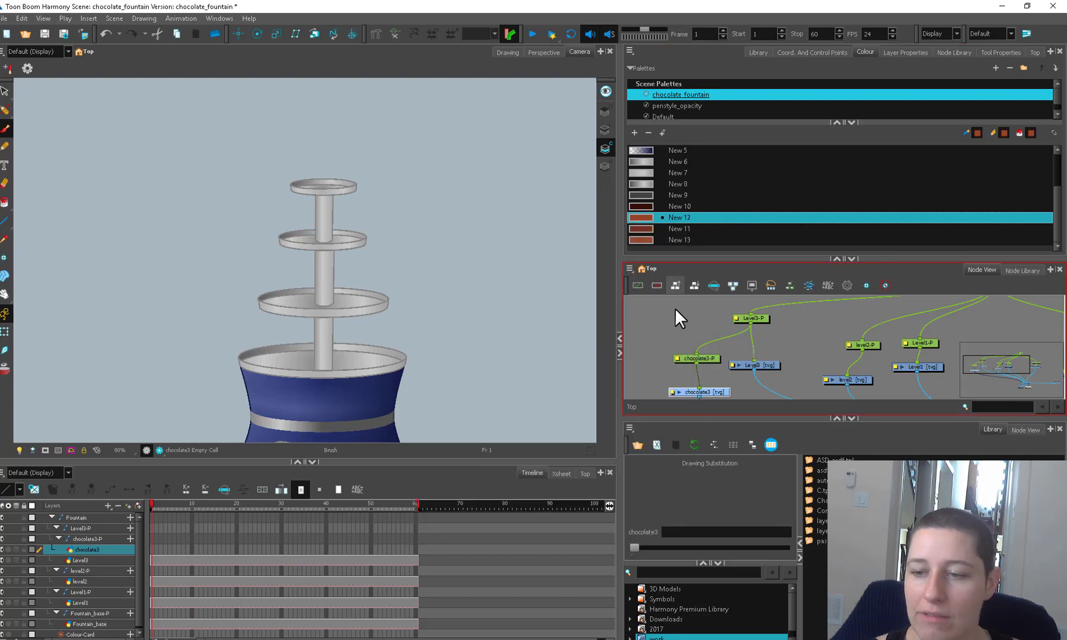
Paint a thick brown stroke across the topmost fountain tier on chocolate3 with the New 11 swatch, and activate the Contour Editor.
mouse_move(710, 369)
left_mouse_down()
mouse_move(703, 336)
mouse_move(697, 367)
left_mouse_up()
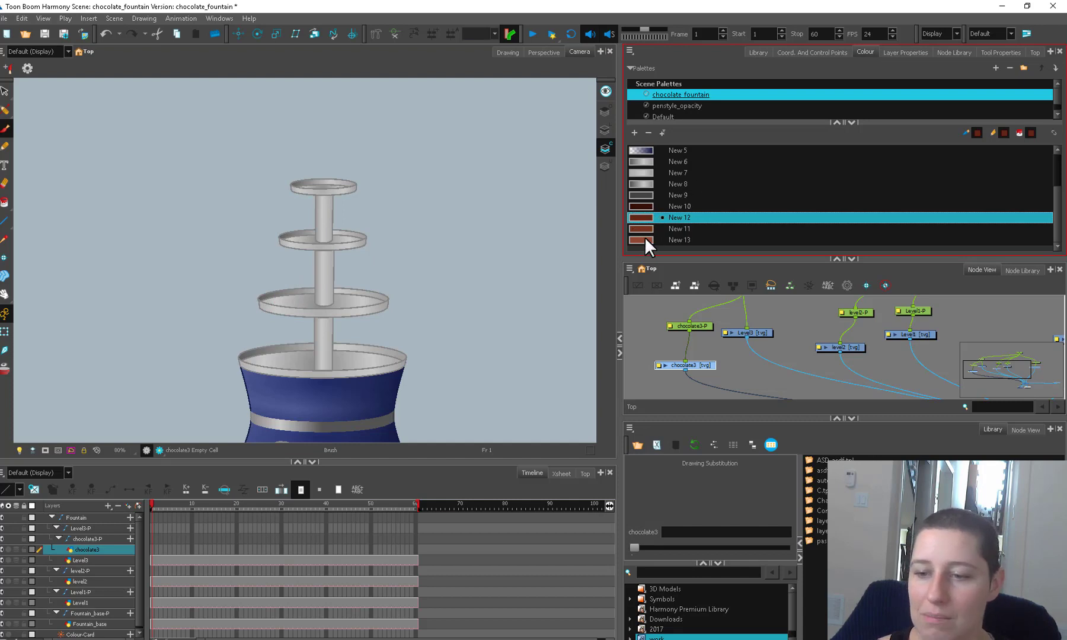
left_click_drag(398, 255, 420, 334)
key("2")
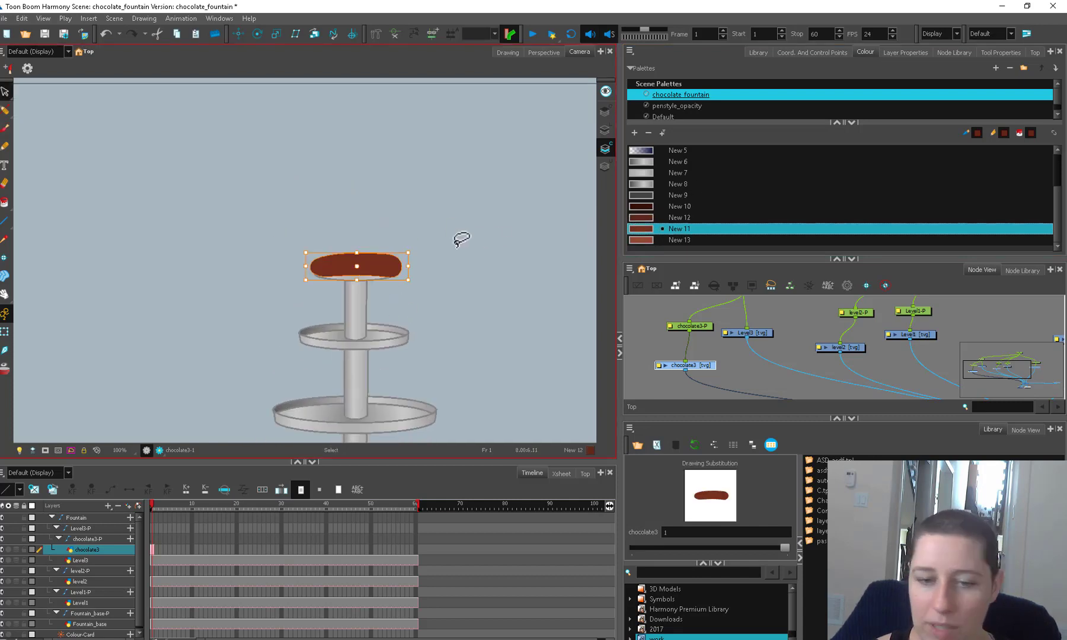
key("2")
key("alt+3")
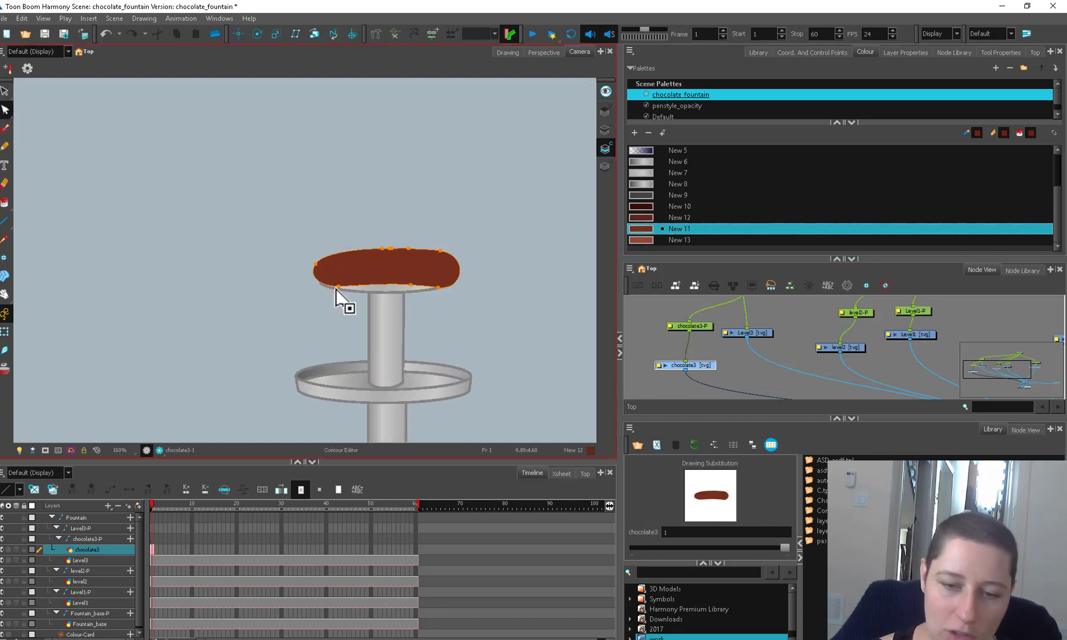
Reshape the brown stroke's outline into a block of chocolate spanning from the topmost tier down to the tier below.
left_click_drag(336, 289, 319, 381)
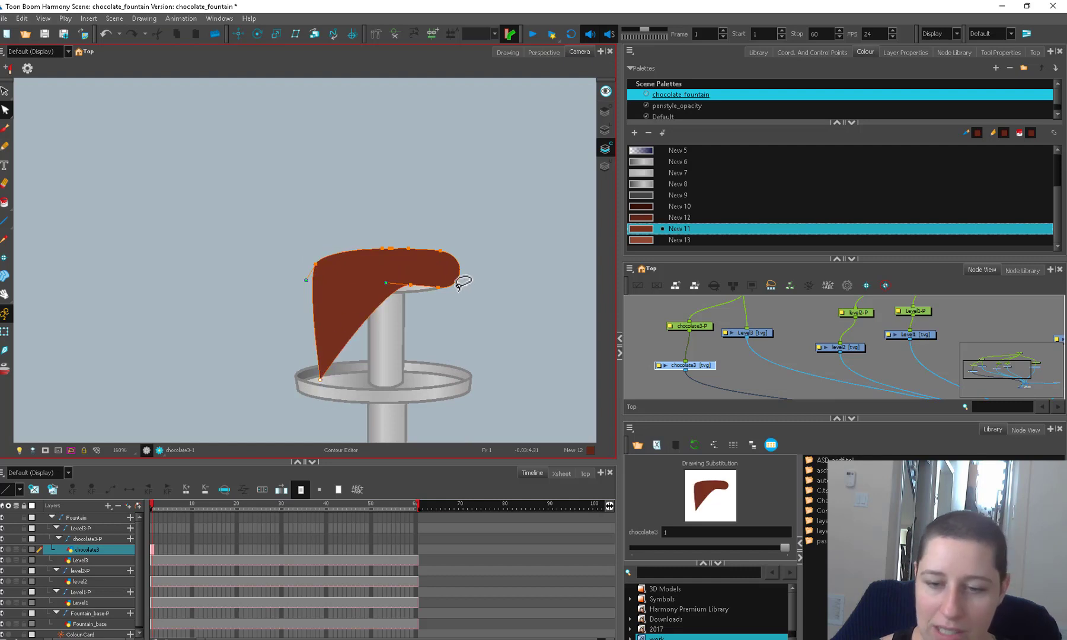
left_click_drag(438, 288, 387, 380)
left_click_drag(391, 249, 392, 258)
left_click_drag(388, 380, 433, 399)
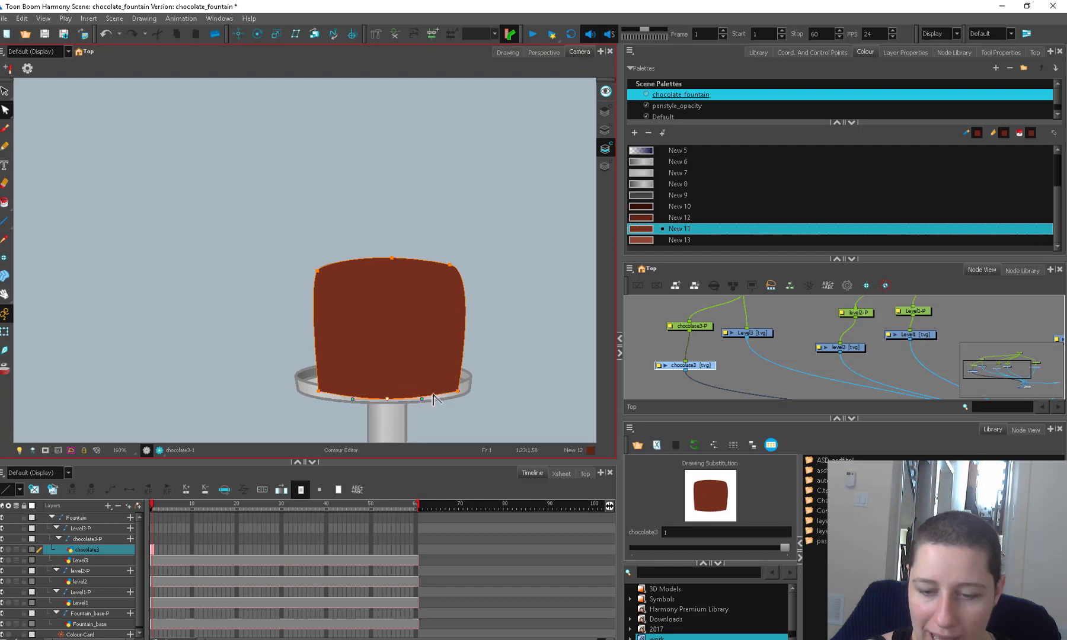
left_click(459, 390)
left_click_drag(476, 269, 454, 276)
Adjust the points and curve handles at the chocolate block's upper-right corner to round it near the tier's rim.
key("2")
key("2")
left_click_drag(376, 367, 379, 366)
left_click_drag(392, 240, 402, 354)
key("2")
key("2")
left_click(411, 344)
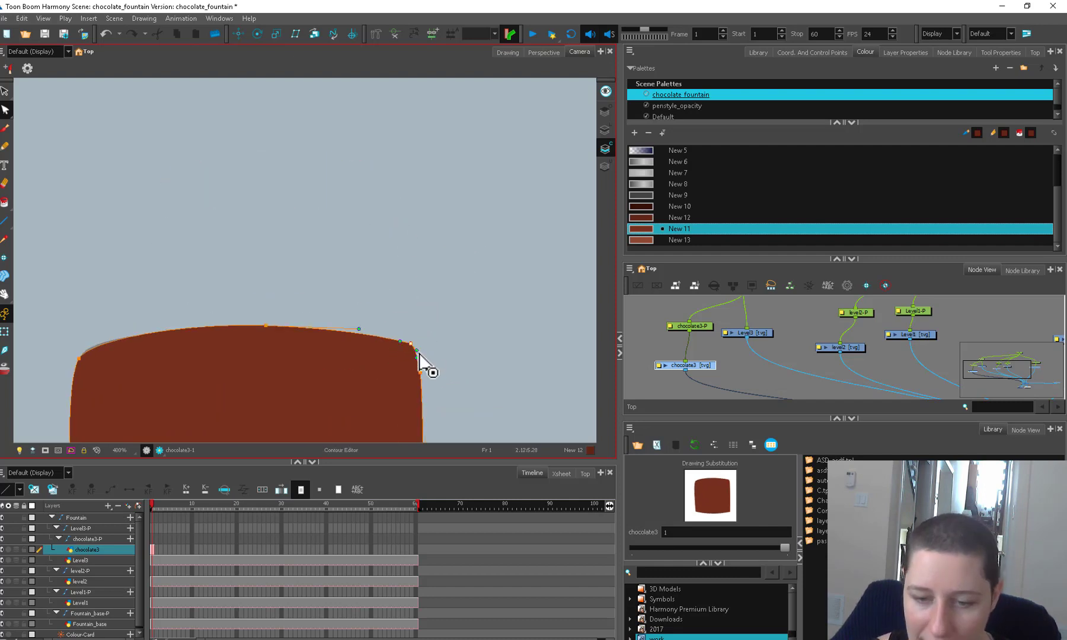
key("2")
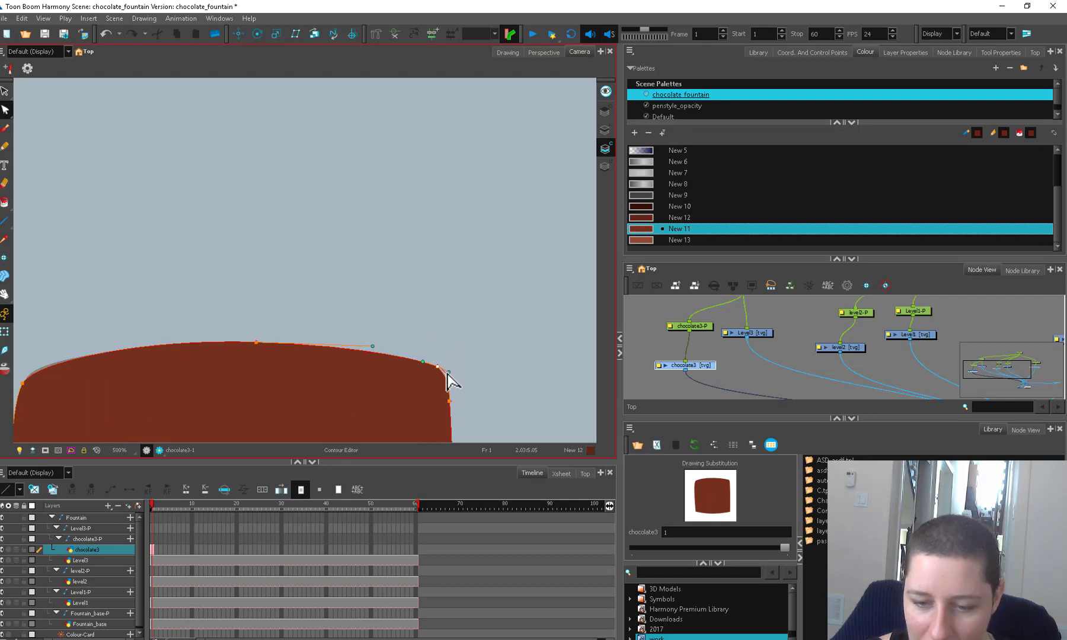
left_click_drag(447, 372, 423, 346)
key("2")
Make the New 11 swatch semi-transparent by lowering its alpha to 129.
left_click(648, 229)
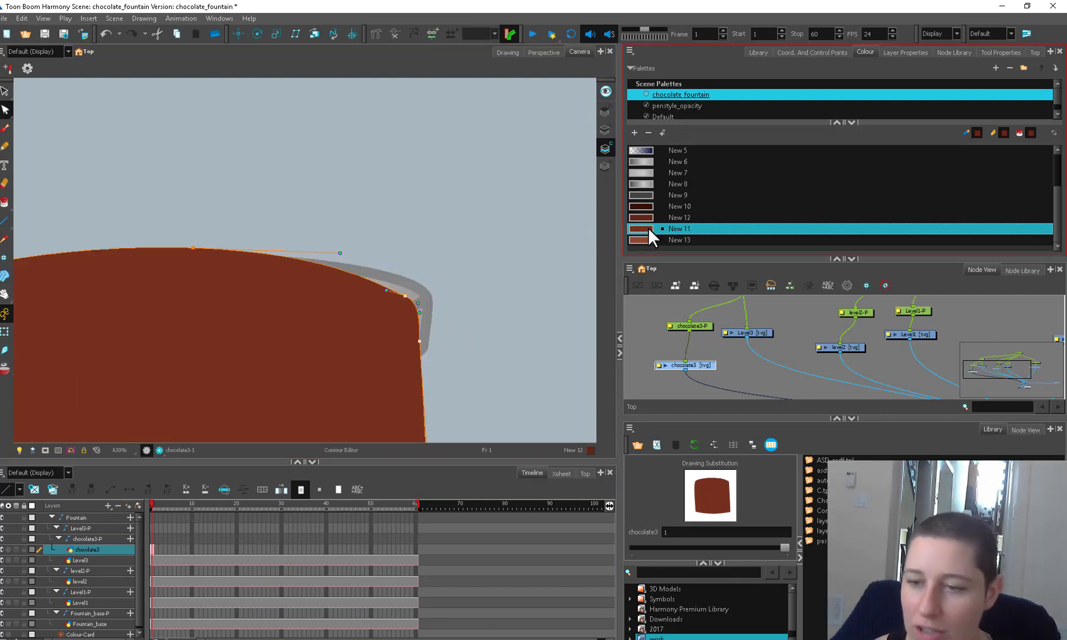
double_click(648, 229)
left_click_drag(500, 362, 474, 366)
key("Escape")
Fit the chocolate outline's upper-right corner around the outside of the topmost tier's rim.
key("2")
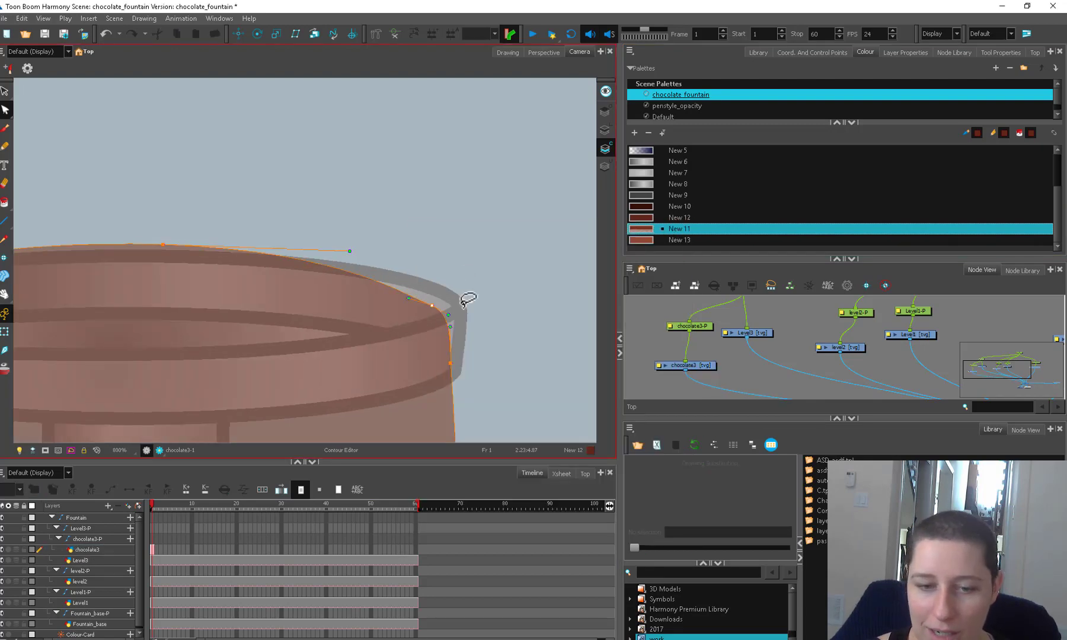
left_click_drag(440, 310, 449, 289)
left_click_drag(450, 363, 466, 356)
left_click_drag(464, 304, 466, 308)
left_click_drag(465, 356, 468, 347)
left_click_drag(453, 295, 465, 302)
left_click_drag(472, 342, 479, 348)
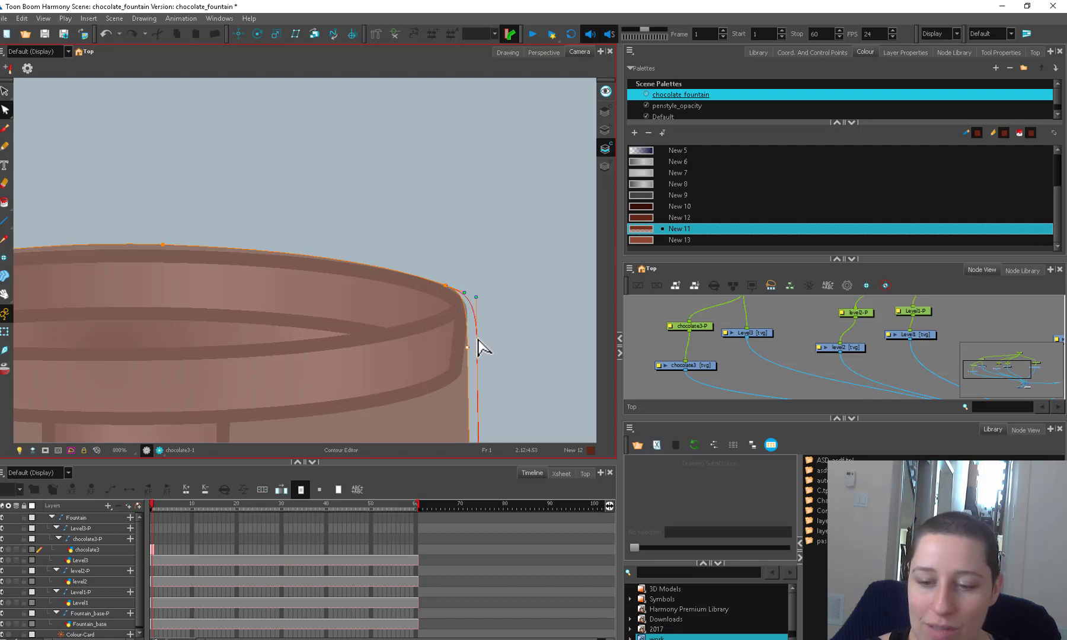
left_click_drag(443, 283, 455, 290)
left_click_drag(475, 338, 477, 340)
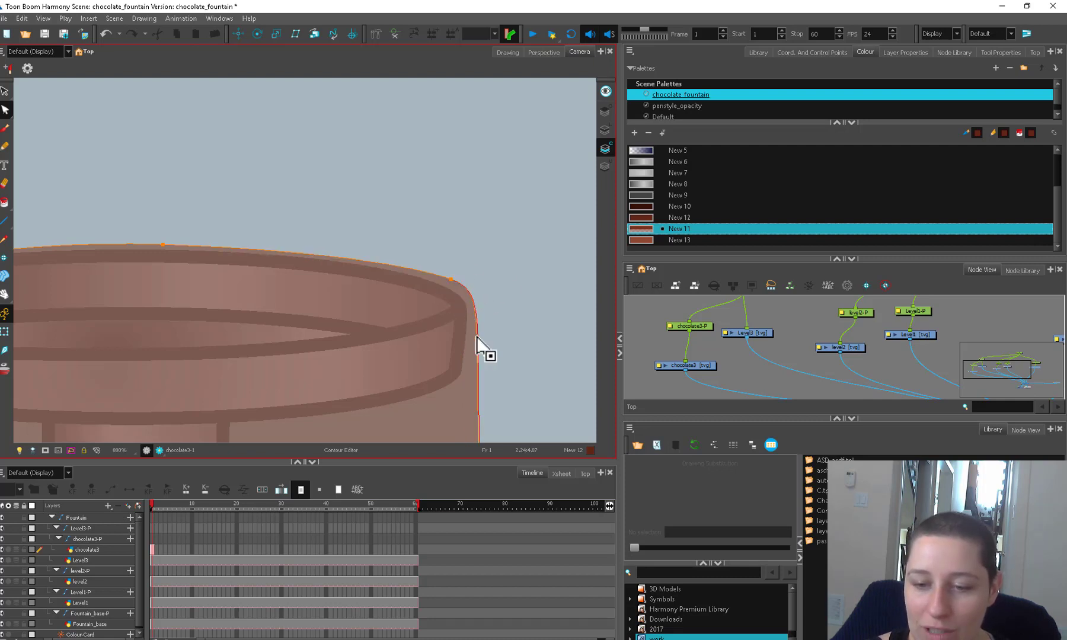
Fit the chocolate outline's upper-left corner around the outside of the topmost tier's rim.
key("1")
left_click_drag(337, 297, 490, 321)
key("2")
left_click(357, 277)
key("1")
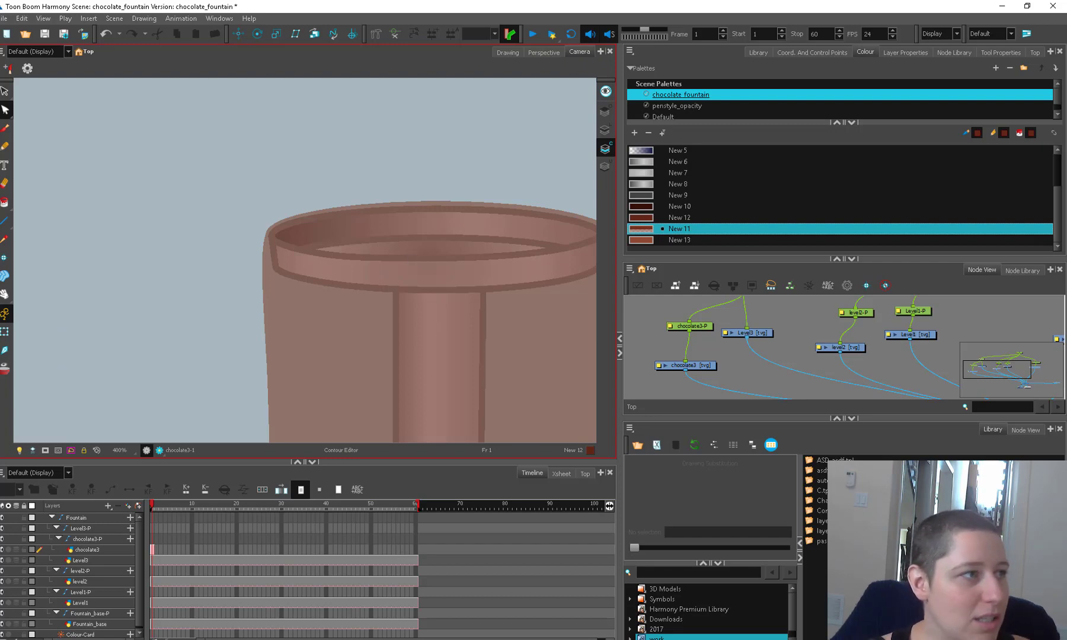
Switch to the web browser and examine chocolate fountain image results for how the chocolate flows over the tiers, and return to Harmony.
key("alt+Tab")
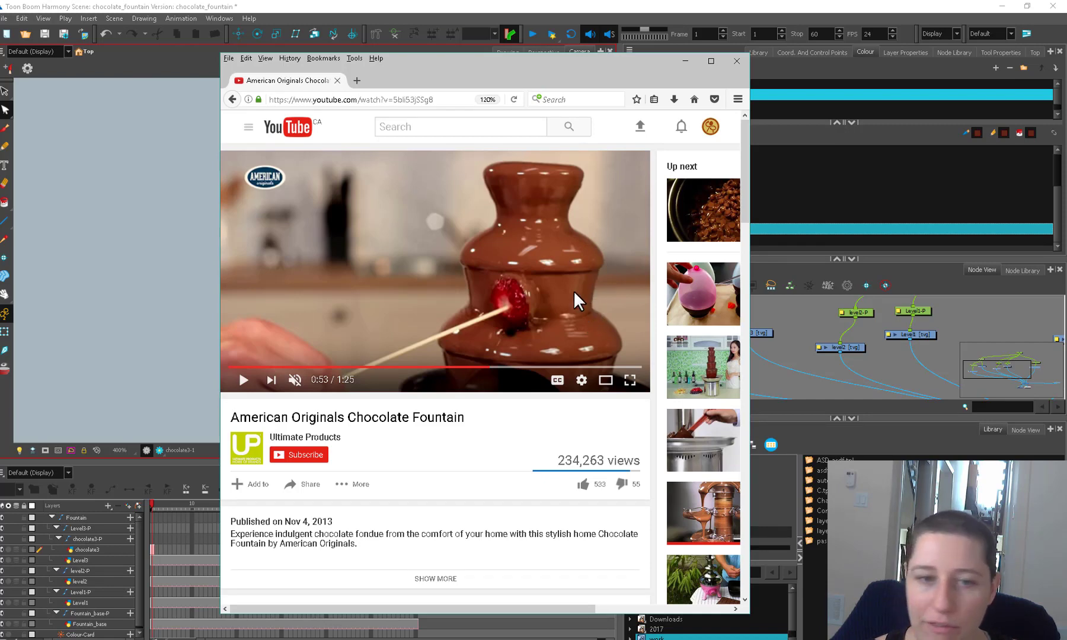
left_click(233, 100)
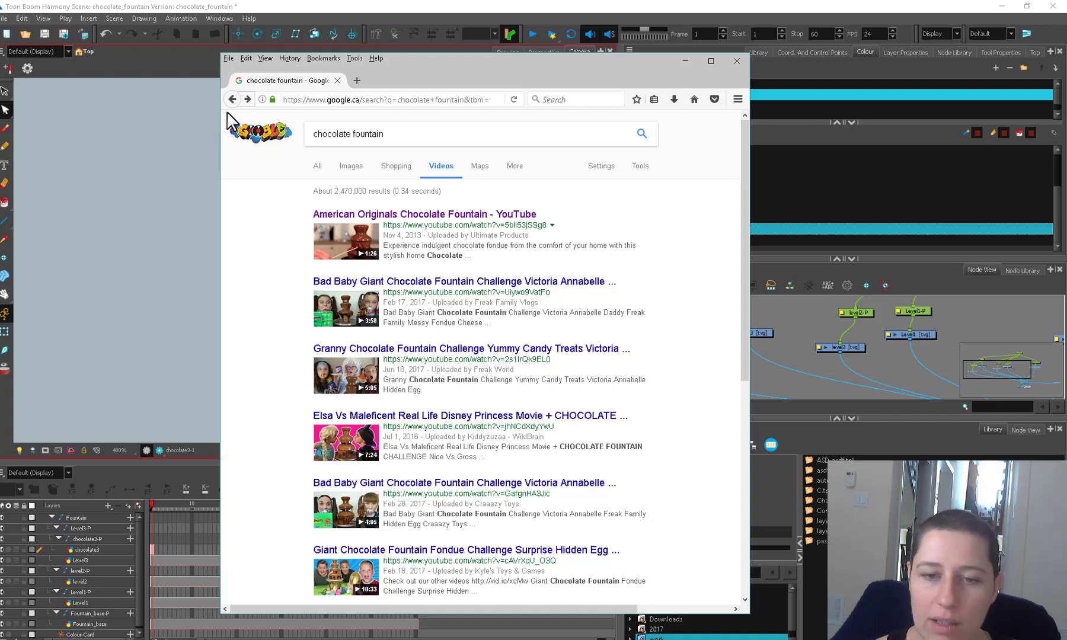
left_click(351, 166)
left_click_drag(628, 81, 534, 82)
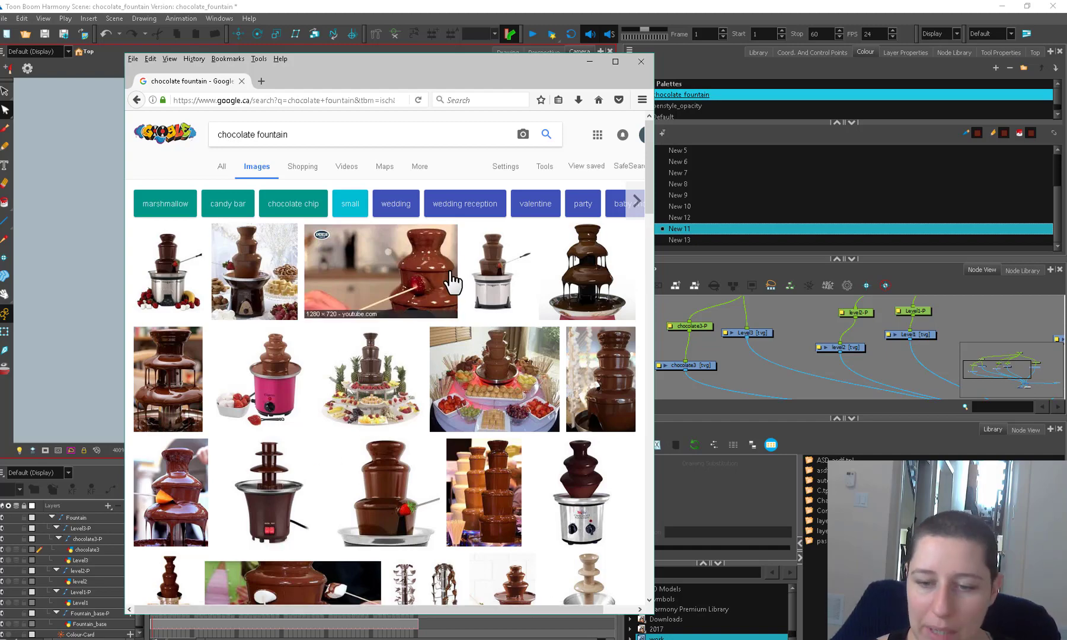
left_click(397, 475)
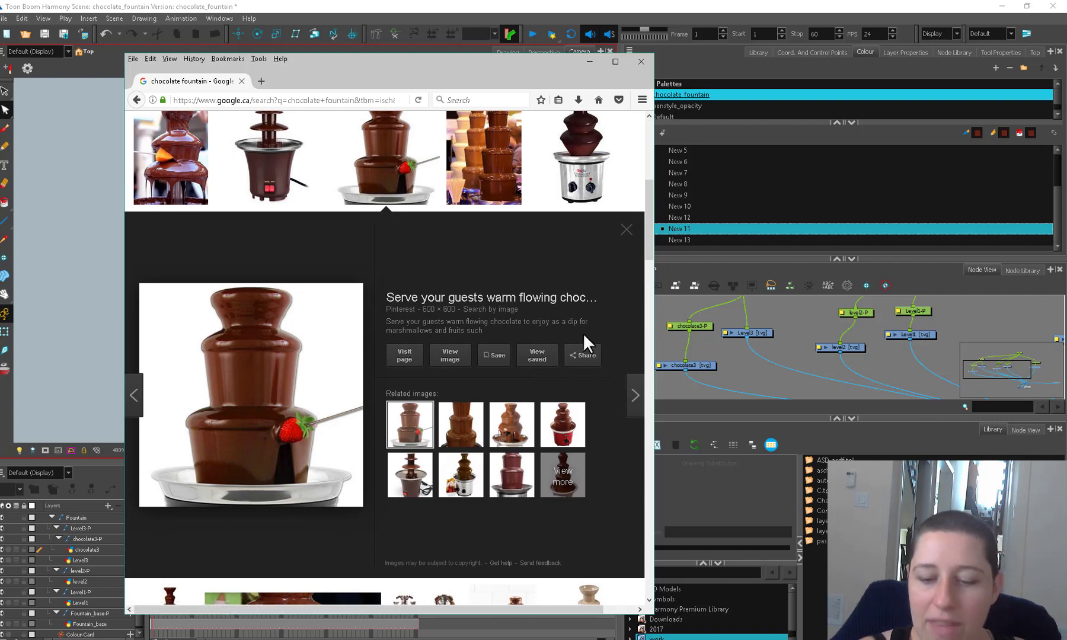
left_click(598, 62)
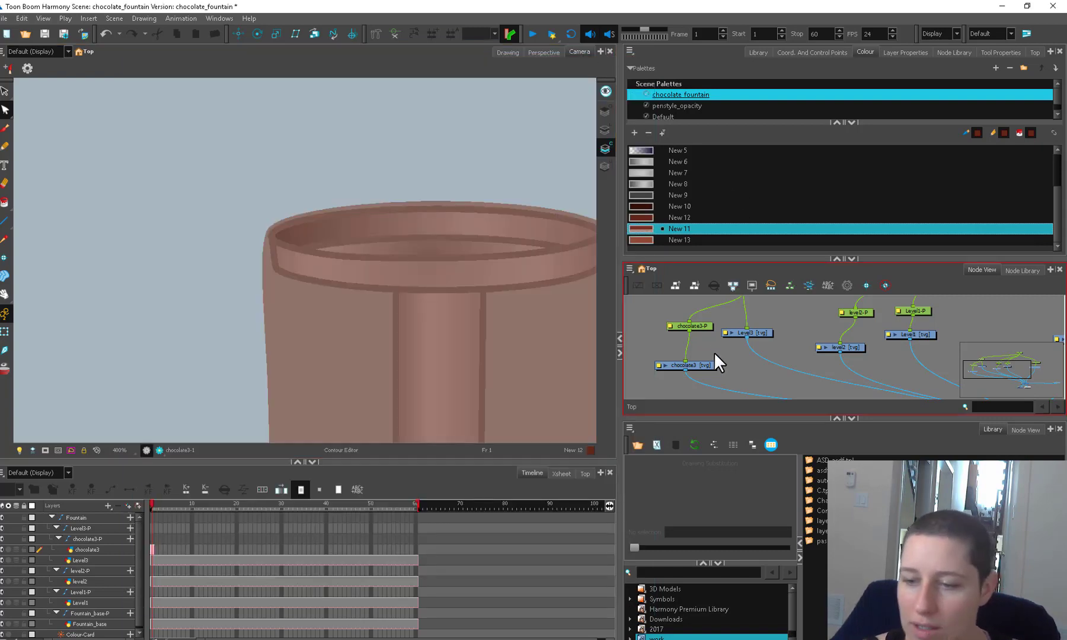
Pull both sides of the chocolate outline inward just beneath the rim so the flow narrows into straight sides.
key("1")
key("1")
left_click_drag(526, 352, 444, 367)
key("2")
key("2")
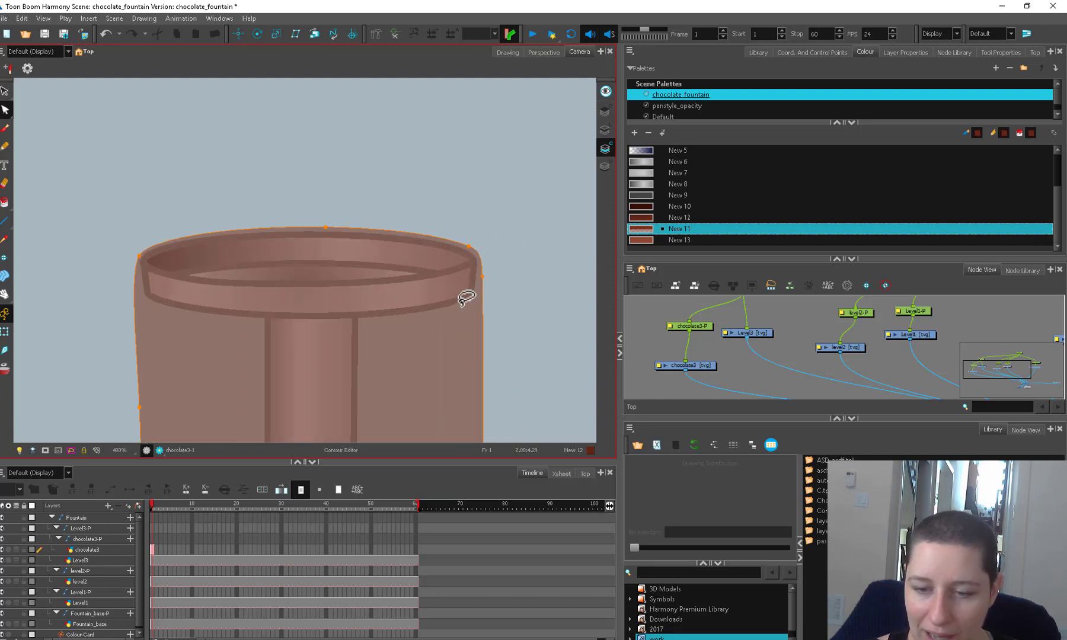
mouse_move(481, 306)
left_mouse_down()
mouse_move(474, 316)
mouse_move(472, 296)
mouse_move(471, 319)
mouse_move(477, 310)
left_mouse_up()
mouse_move(137, 299)
left_mouse_down()
mouse_move(157, 310)
mouse_move(141, 303)
left_mouse_up()
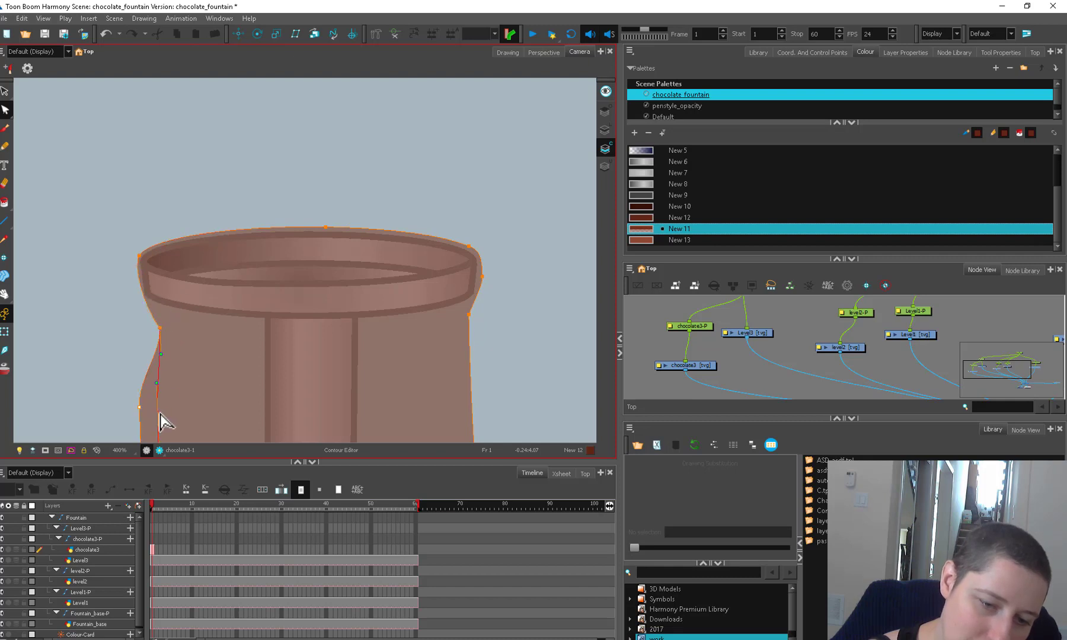
left_click_drag(158, 413, 158, 421)
left_click(159, 329)
Extend the chocolate3 drawing's exposure through frame 60 and return to the start of the timeline.
left_click(417, 548)
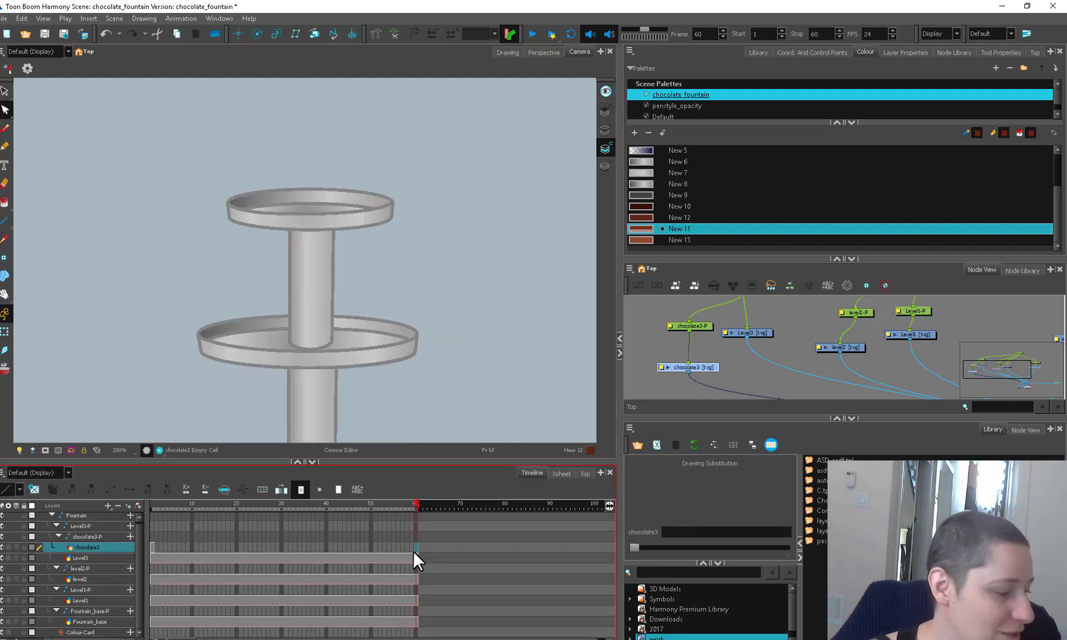
key("F5")
left_click(189, 506)
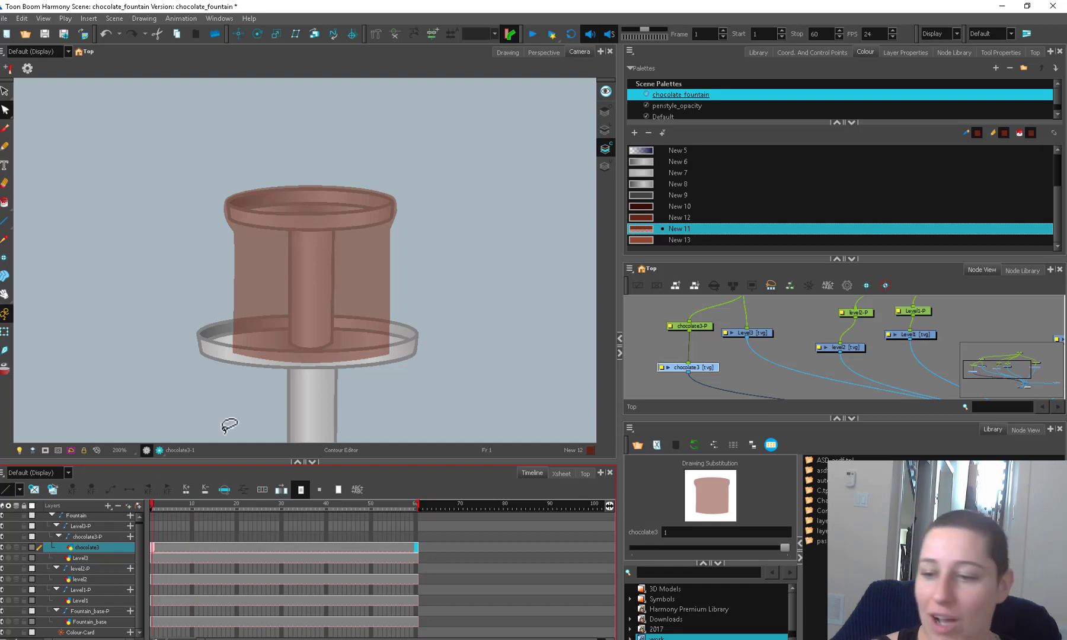
Restore the New 11 swatch to full opacity in the Multiwheel Colour dialog.
left_click(697, 365)
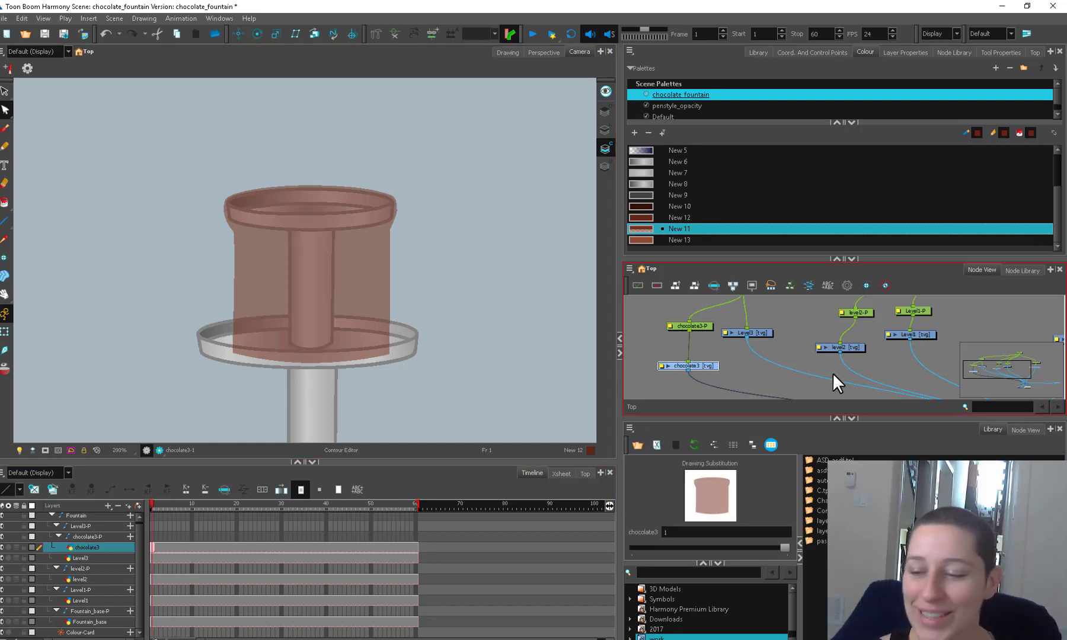
left_click_drag(831, 381, 791, 333)
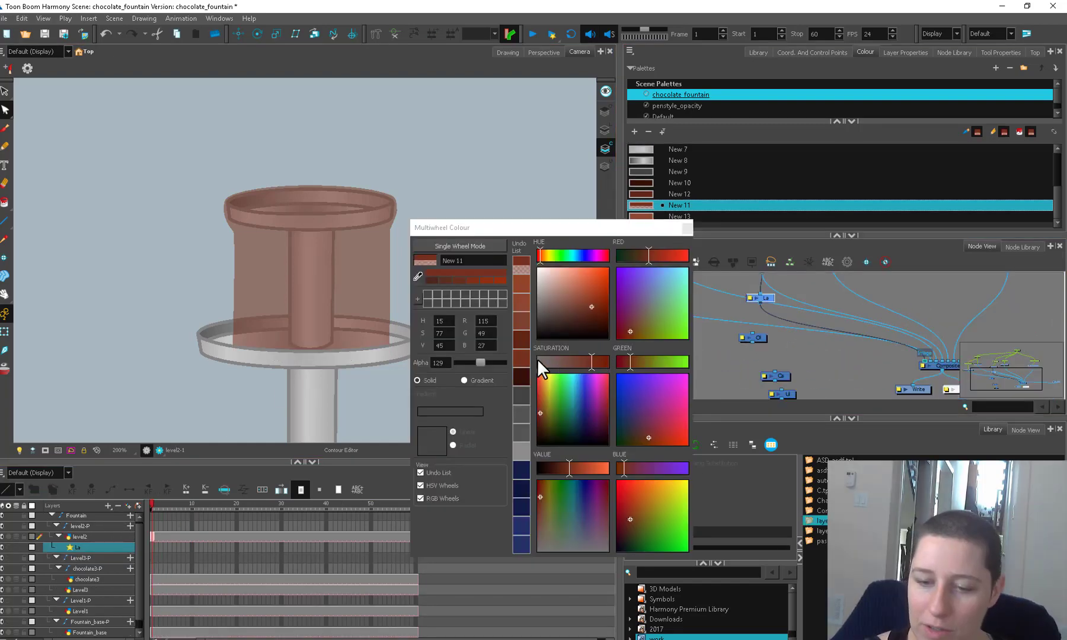
left_click_drag(481, 361, 509, 362)
left_click(687, 228)
Examine how the La node connects beneath level2 and how the other level drawings are wired to the composite.
left_click(718, 362)
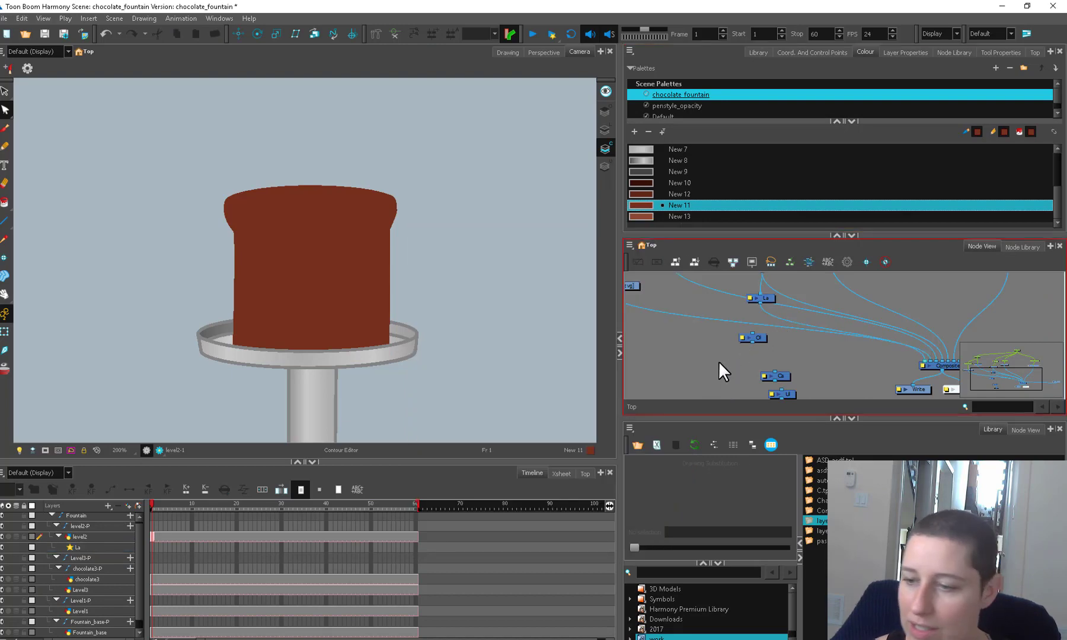
left_click_drag(802, 331, 801, 329)
left_click(732, 324)
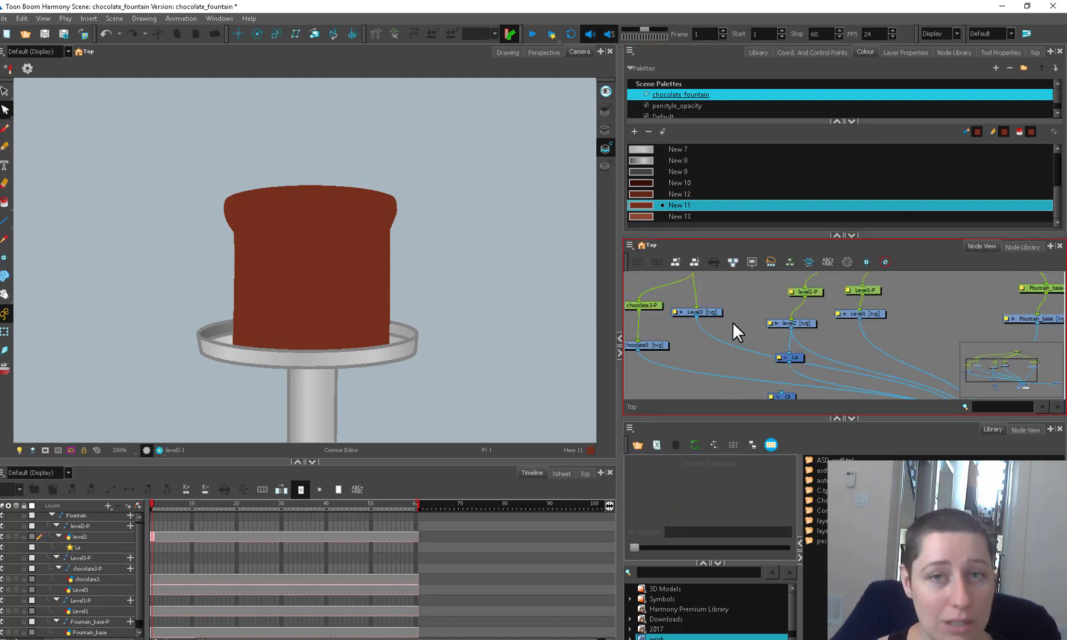
left_click(795, 321)
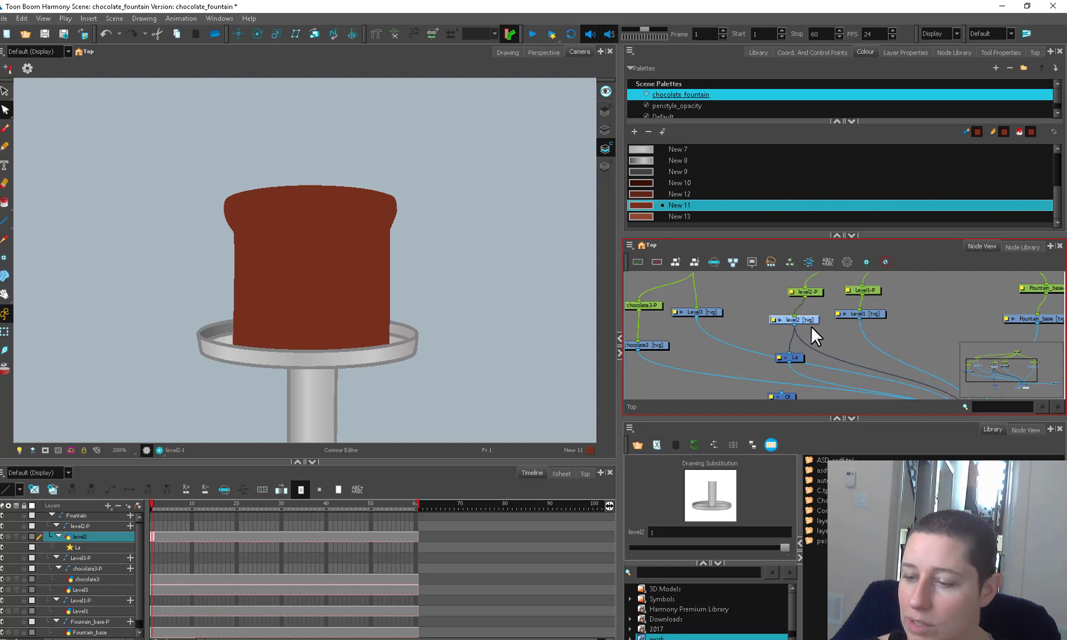
left_click(665, 297)
left_click(842, 290)
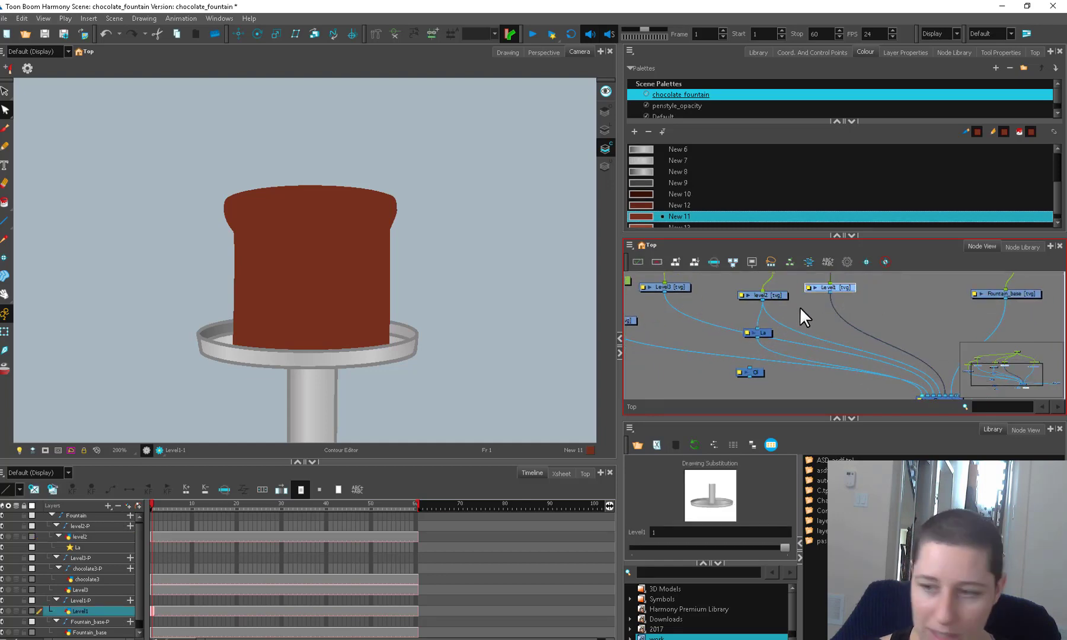
left_click(775, 293)
left_click_drag(786, 313, 853, 333)
Create a separate copy of the chocolate3 drawing at frame 2 for editing its contour.
left_click(682, 340)
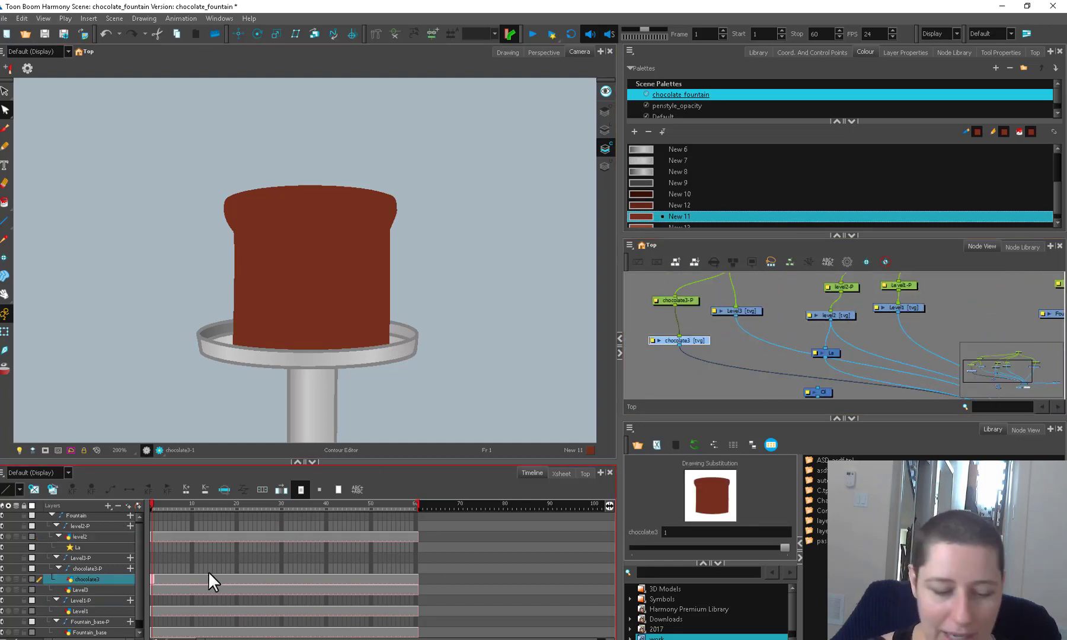
left_click(157, 580)
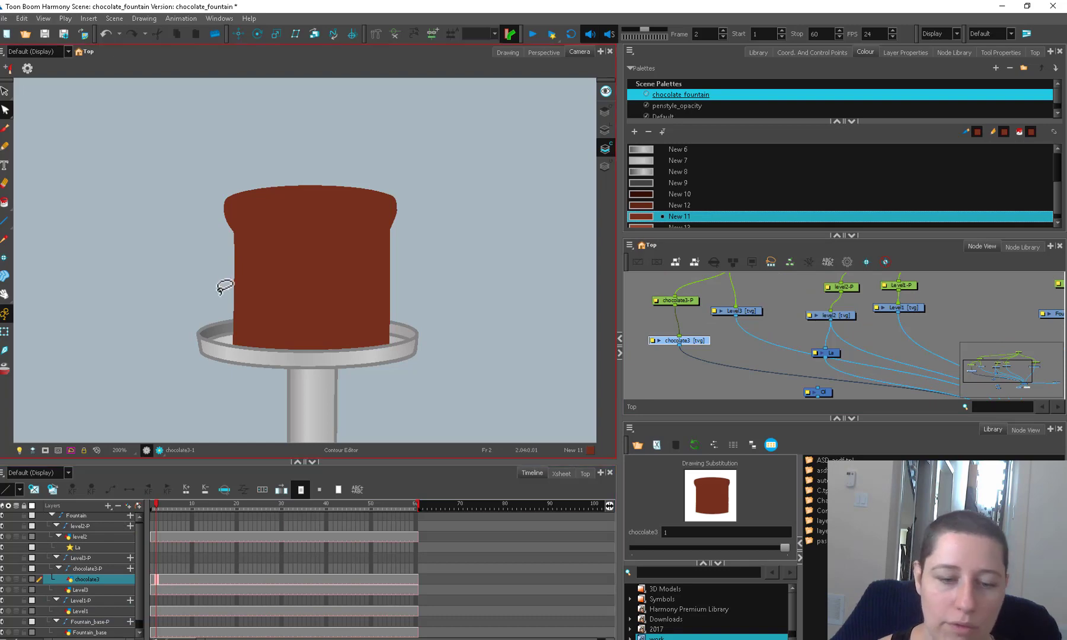
left_click(257, 318)
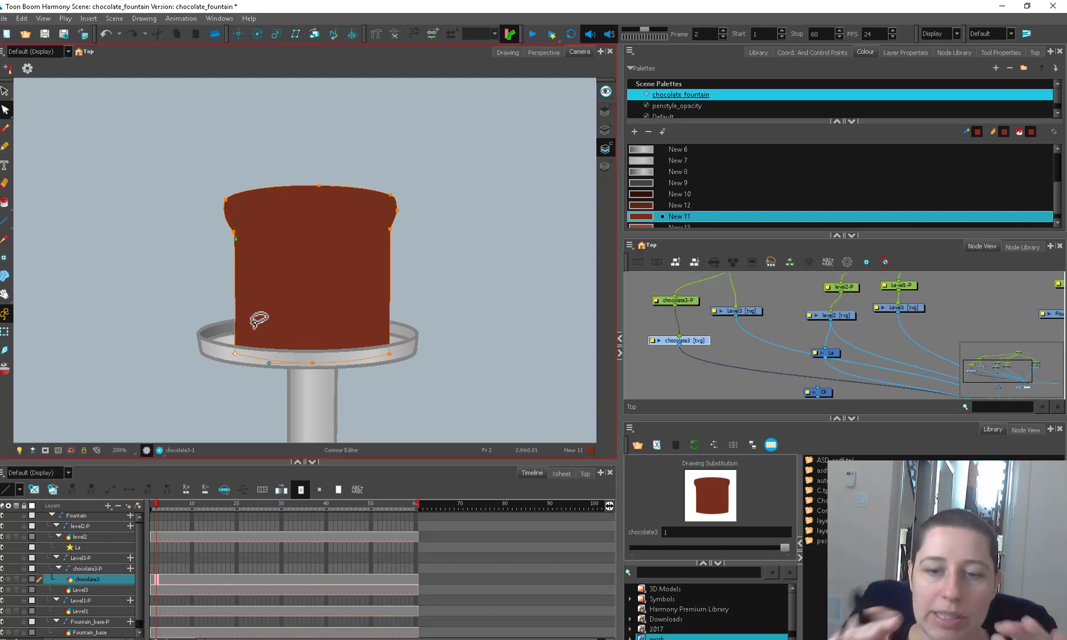
left_click(638, 291)
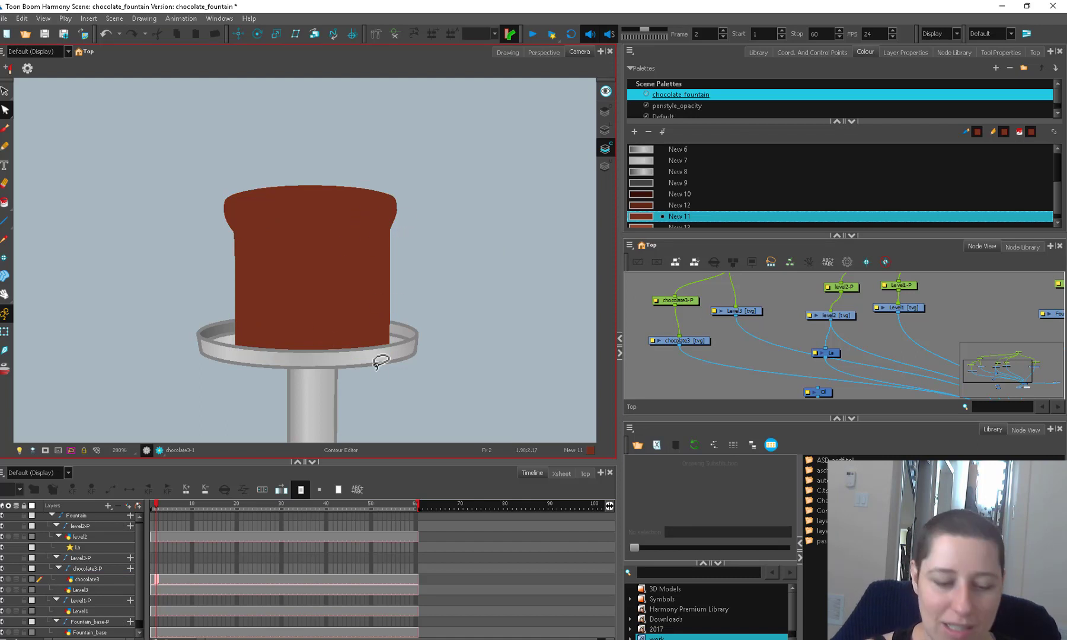
left_click(155, 579)
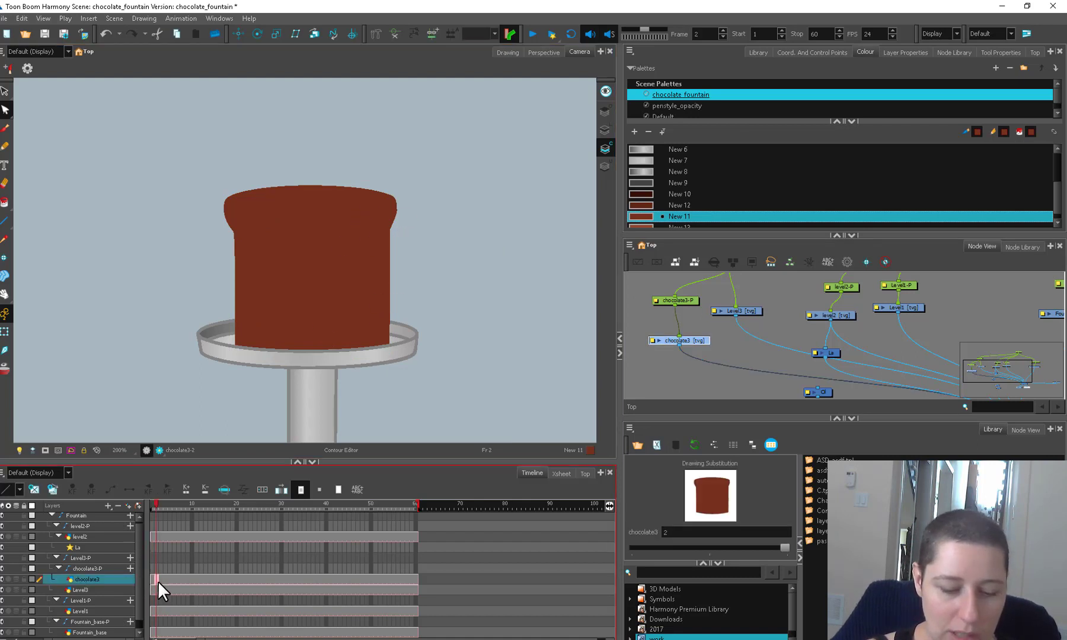
Vary the frame 2 chocolate contour at its right edge, adding contour points on the left bulge and along the top edge.
scroll(365, 291, "up", 3)
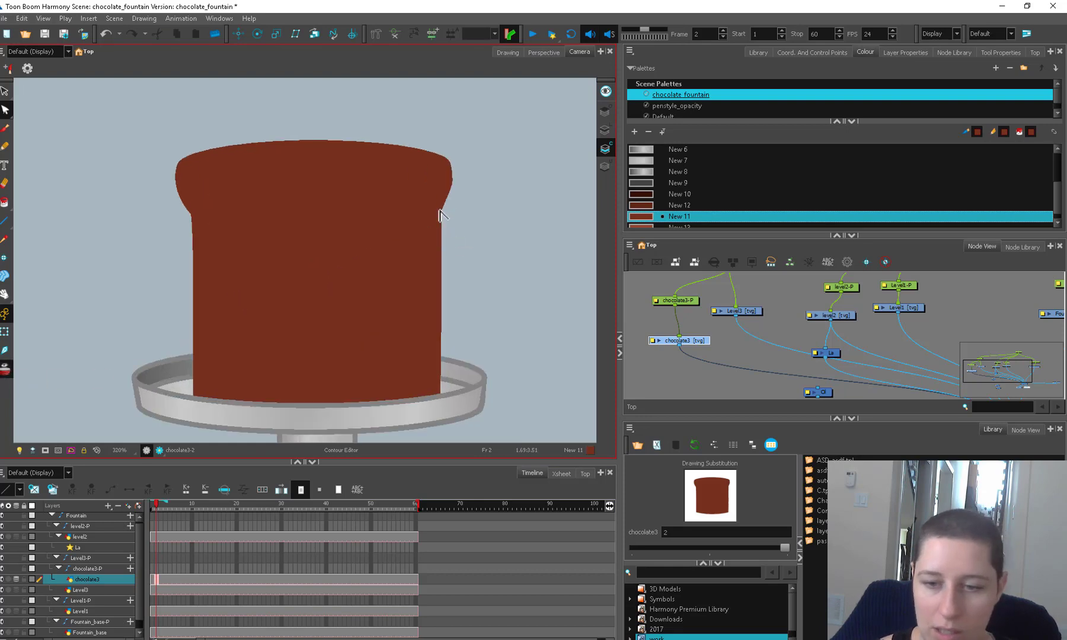
left_click(440, 216)
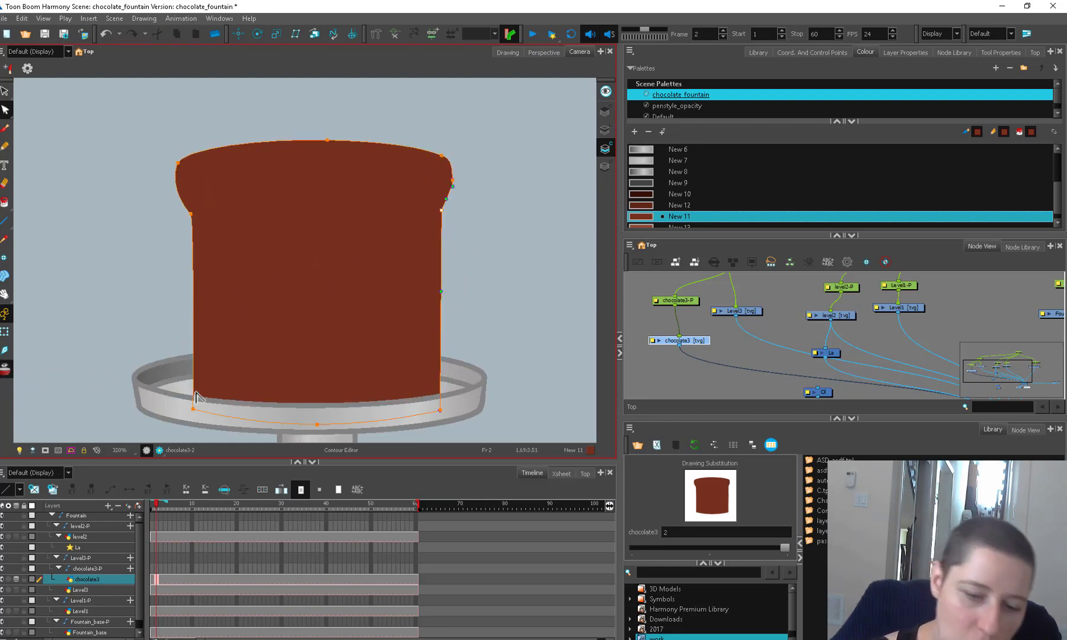
scroll(204, 228, "up", 3)
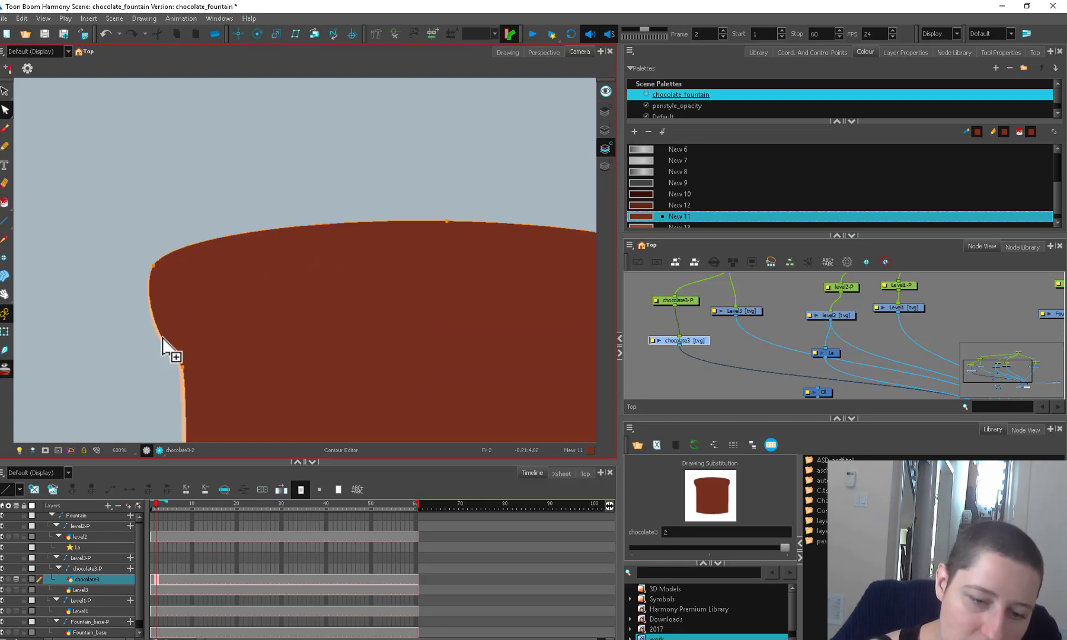
left_click(162, 337)
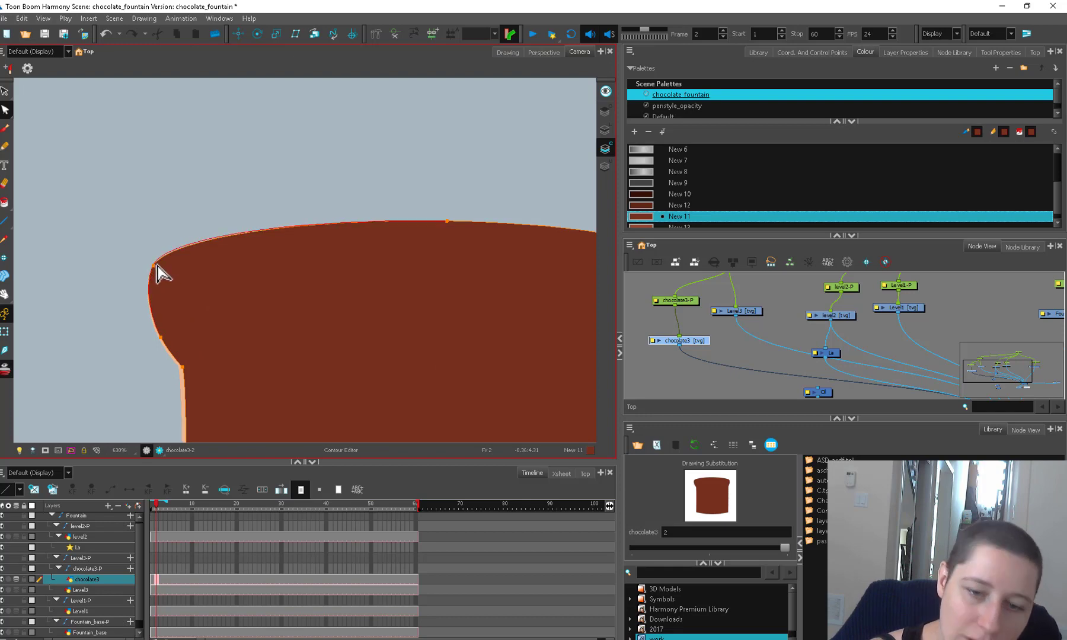
left_click(344, 223)
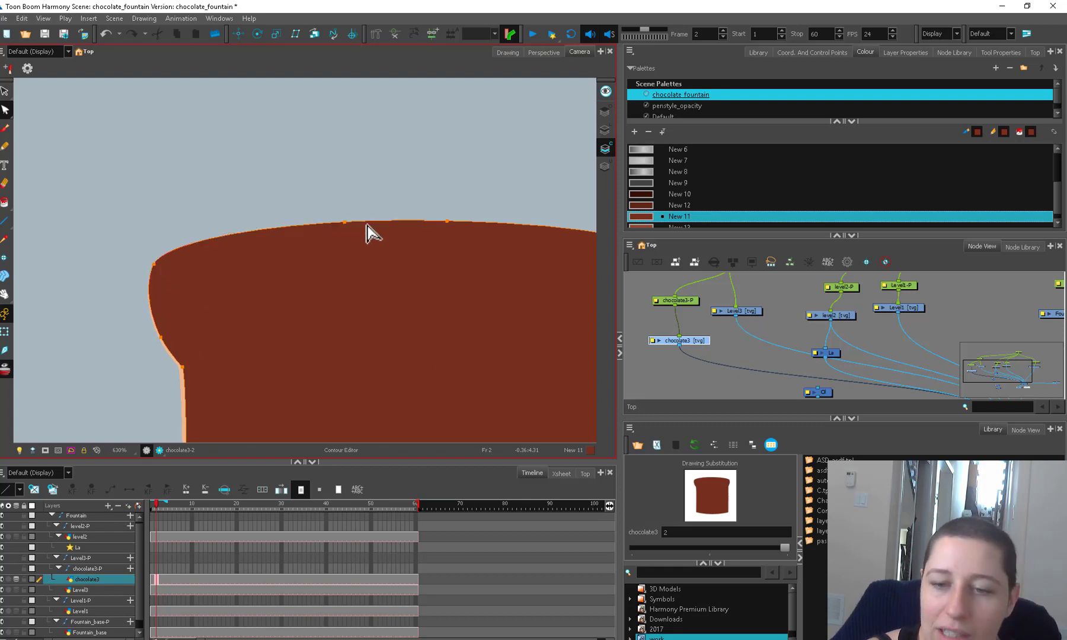
scroll(362, 250, "down", 4)
Create a separate copy of the chocolate3 drawing at frame 3 and reshape the bulge on its right side.
left_click(165, 589)
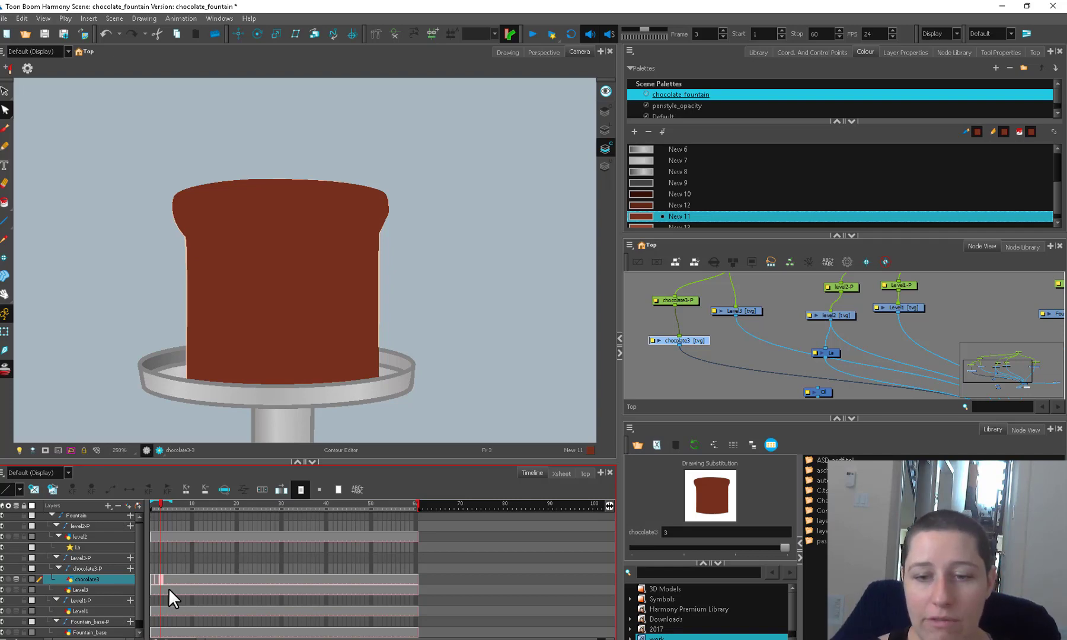
scroll(380, 249, "up", 1)
scroll(428, 269, "up", 1)
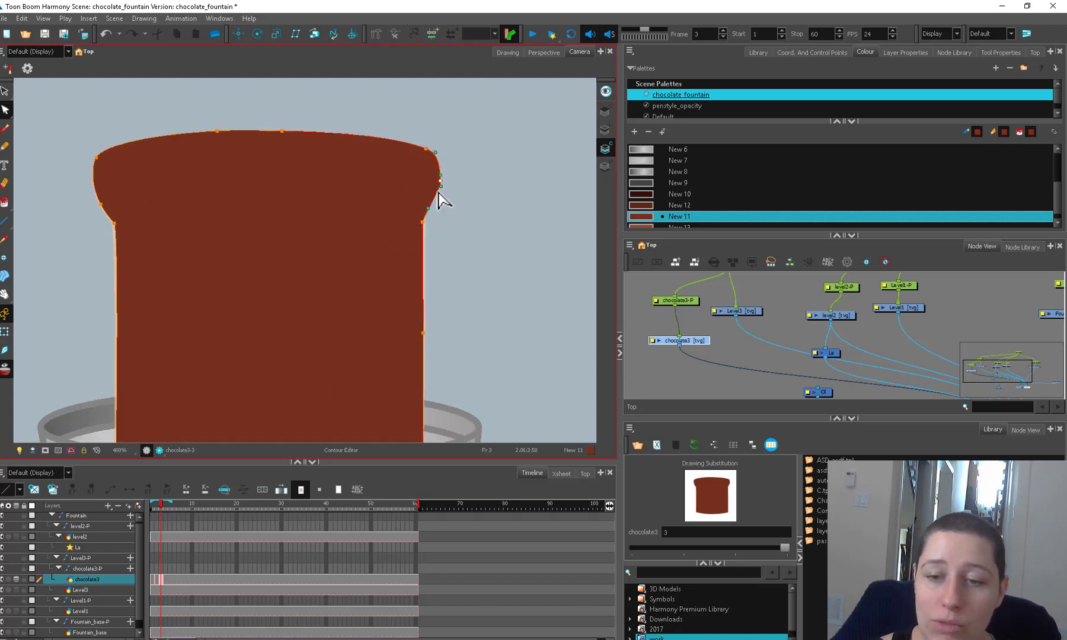
left_click_drag(440, 183, 440, 167)
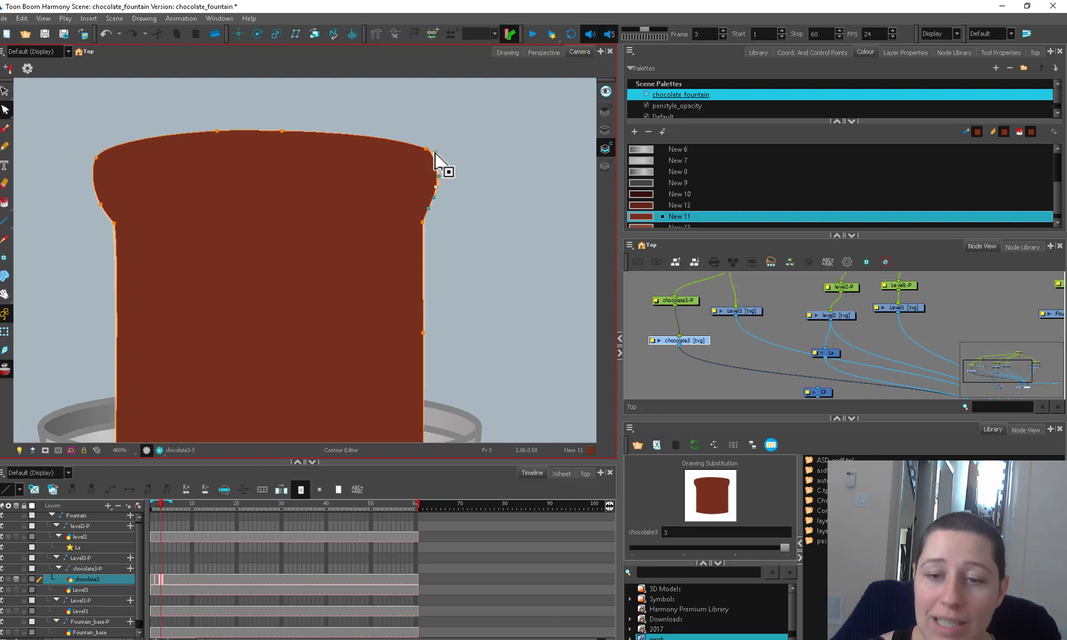
Nudge the two top-edge points of the frame 3 chocolate and add a contour point on its lower left side.
left_click_drag(293, 140, 333, 196)
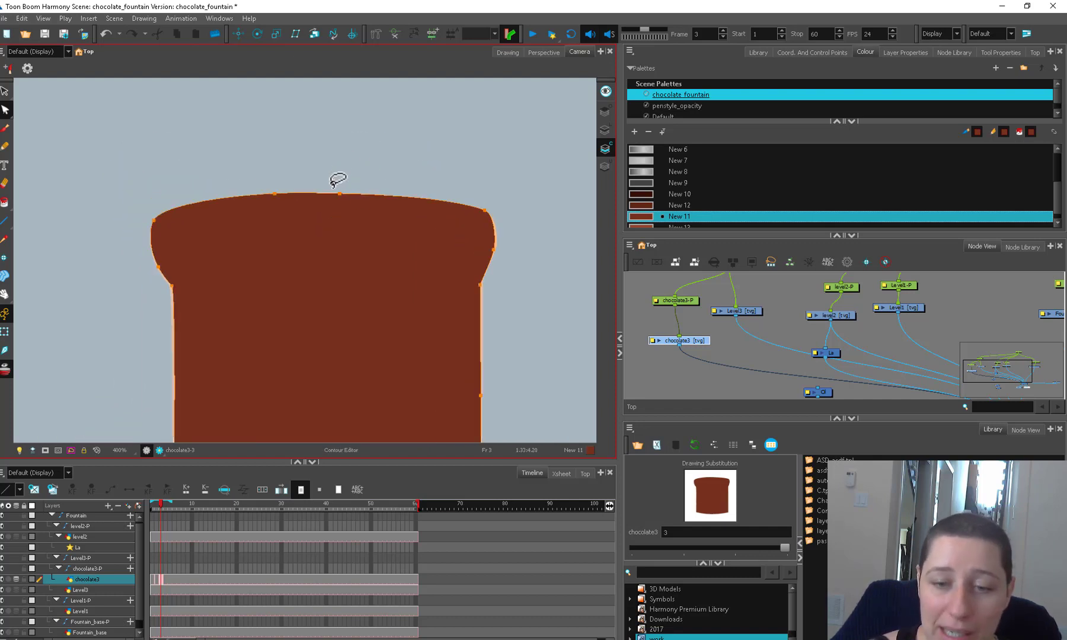
left_click(343, 191)
left_click(272, 190)
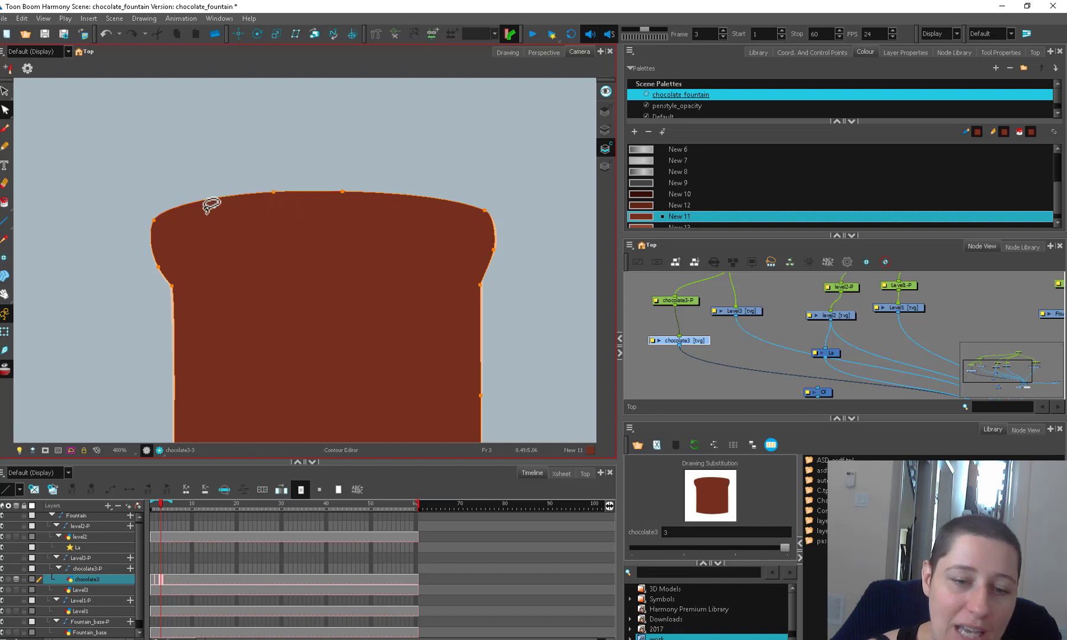
left_click_drag(159, 266, 215, 113)
key("space")
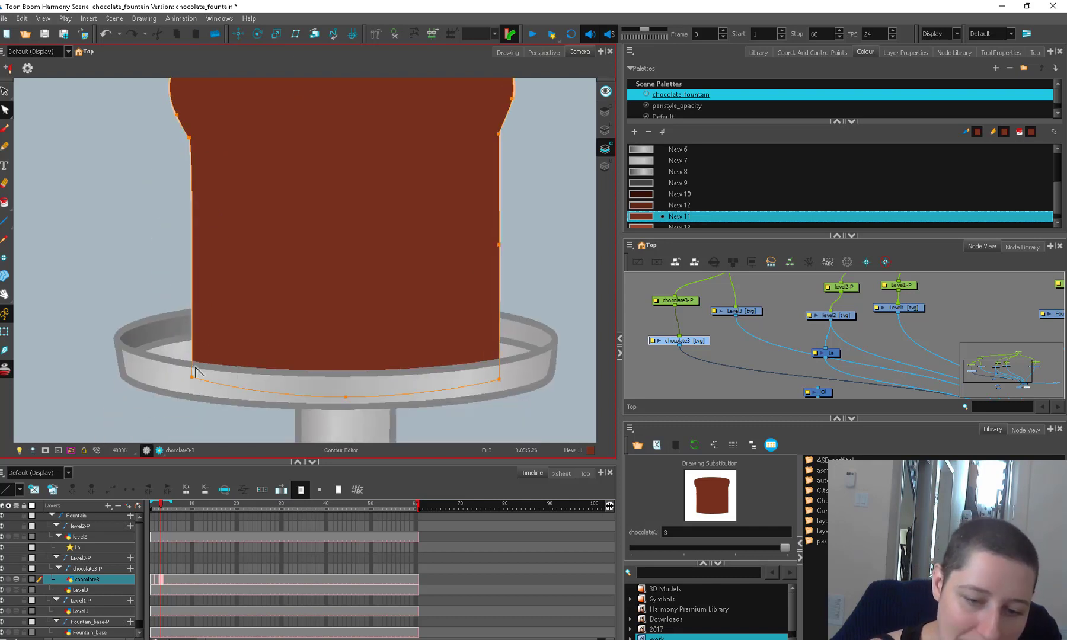
left_click(191, 286)
Create a separate chocolate3 drawing at frame 4 and shift its left side, lower-left corner and upper-right contour points.
left_click(165, 580)
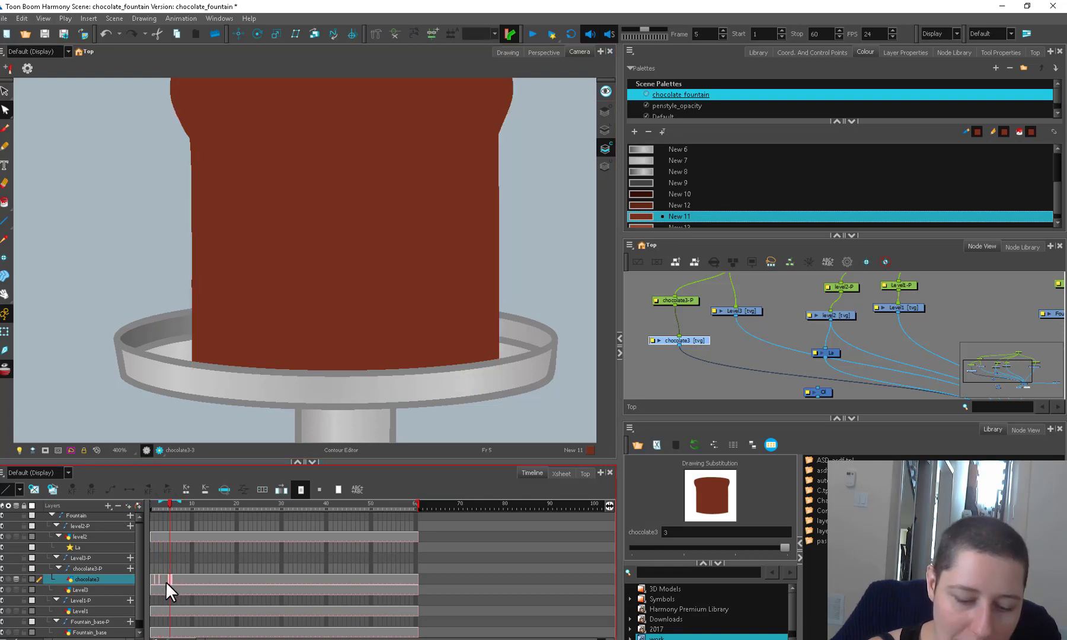
left_click_drag(191, 287, 190, 288)
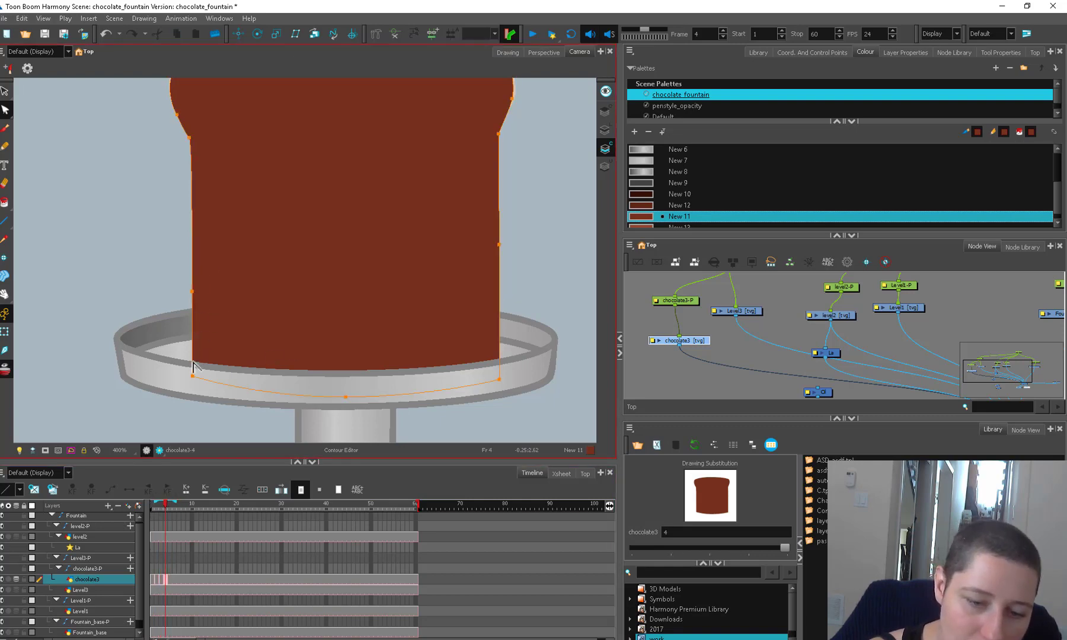
left_click_drag(193, 376, 191, 381)
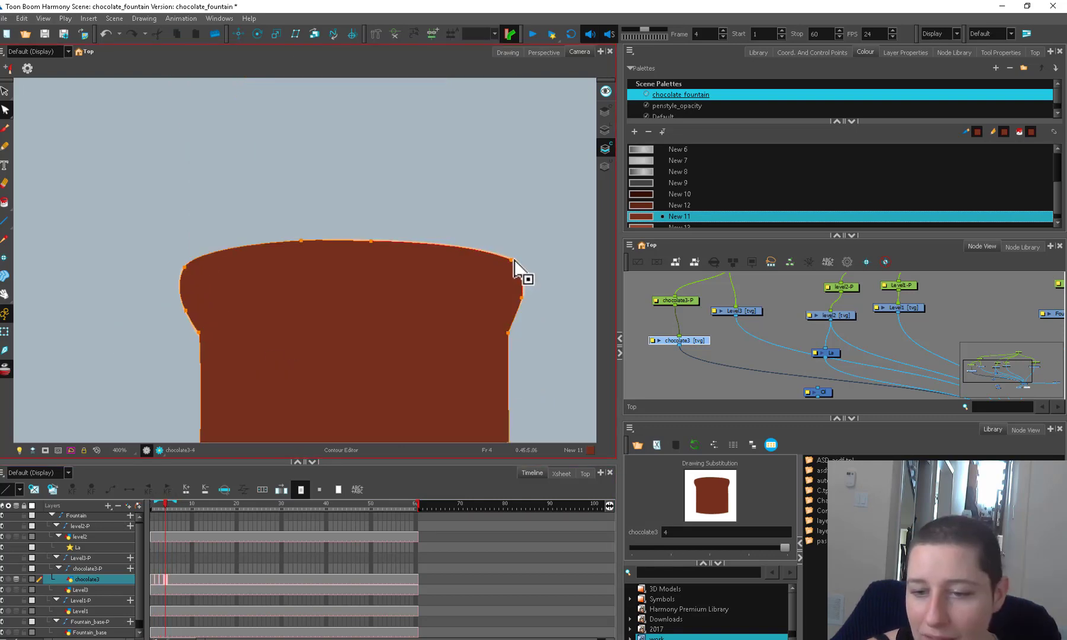
left_click_drag(514, 261, 524, 278)
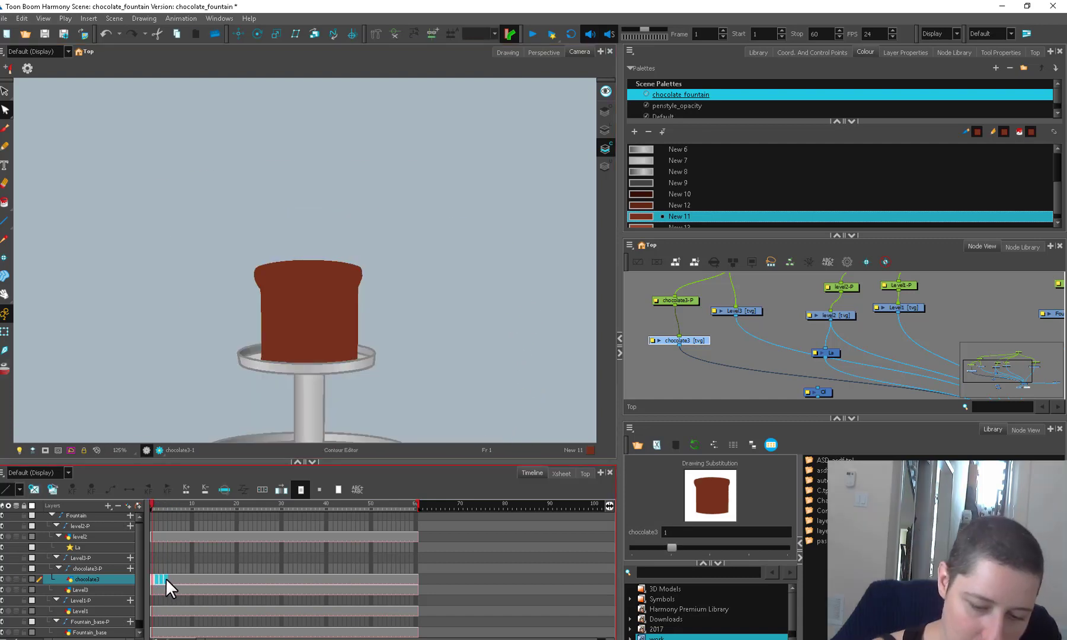
Set the exposure of the first four chocolate3 drawings to two frames each.
right_click(164, 578)
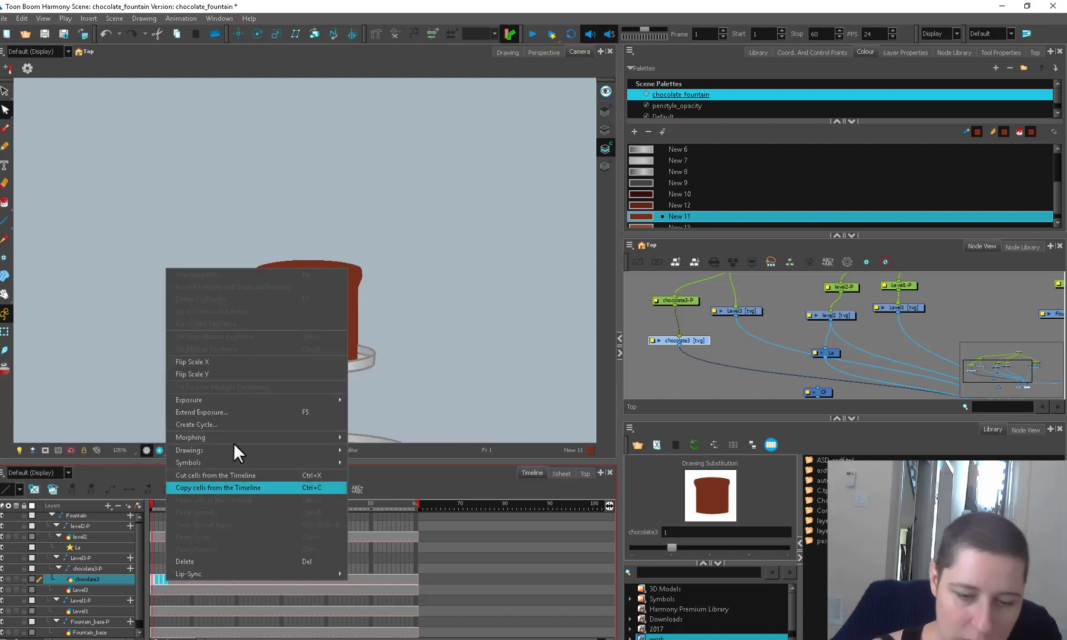
mouse_move(275, 398)
left_click(441, 549)
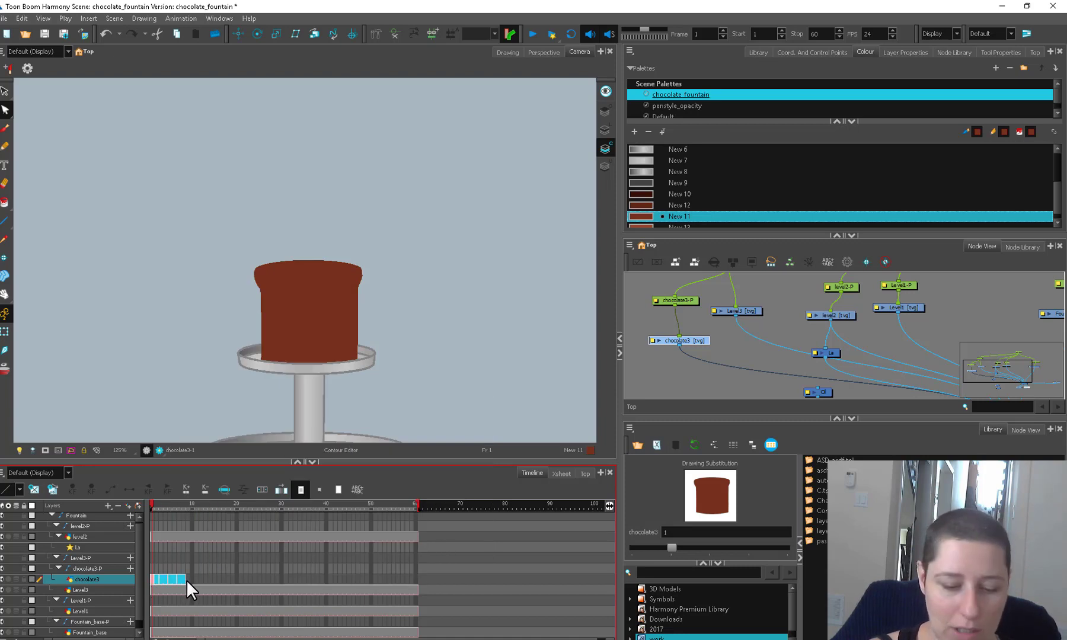
Paste the copied chocolate3 cells with Paste Special from frame 9 as repeated Normal (forward) cycles through frame 60.
left_click(186, 579)
key("ctrl+shift+v")
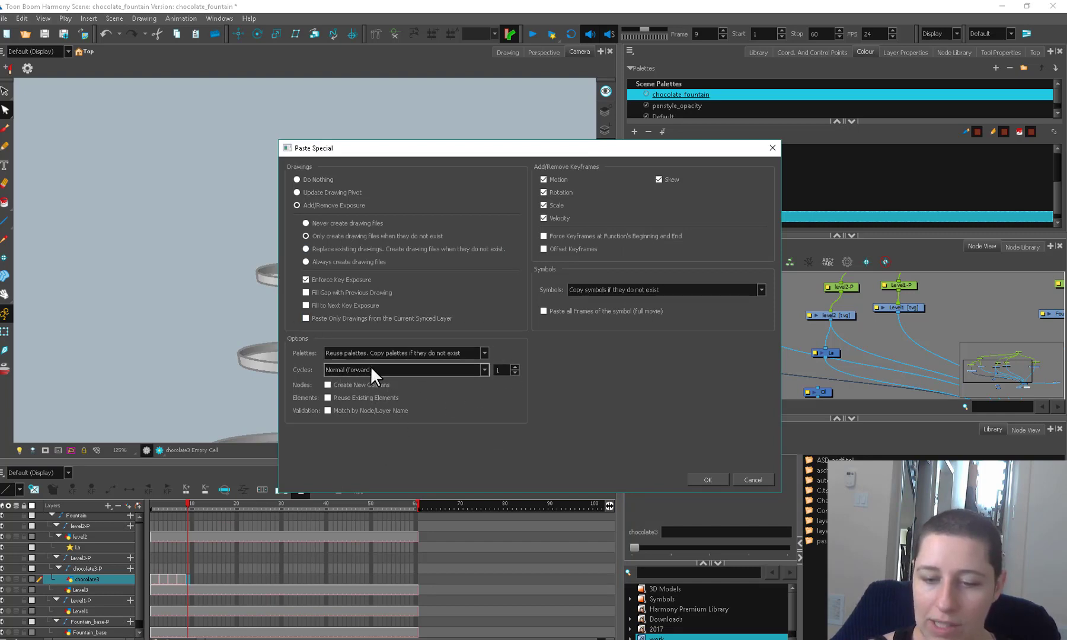
left_click(500, 370)
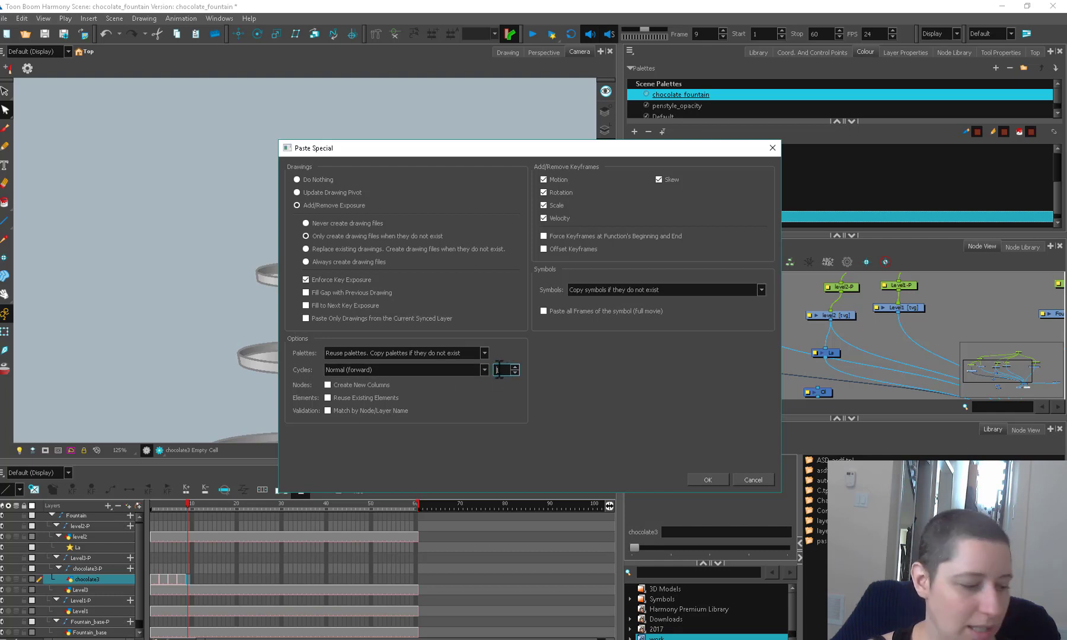
key("Return")
Return to frame 1, deselect the layer and play back the chocolate cycle.
left_click_drag(185, 502, 143, 522)
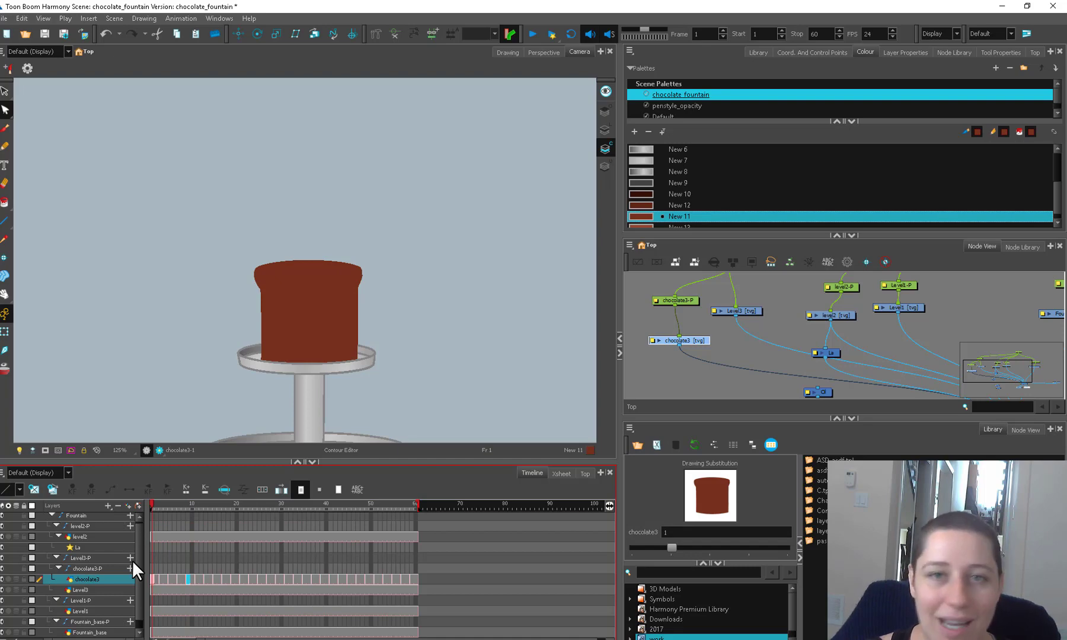
left_click(716, 338)
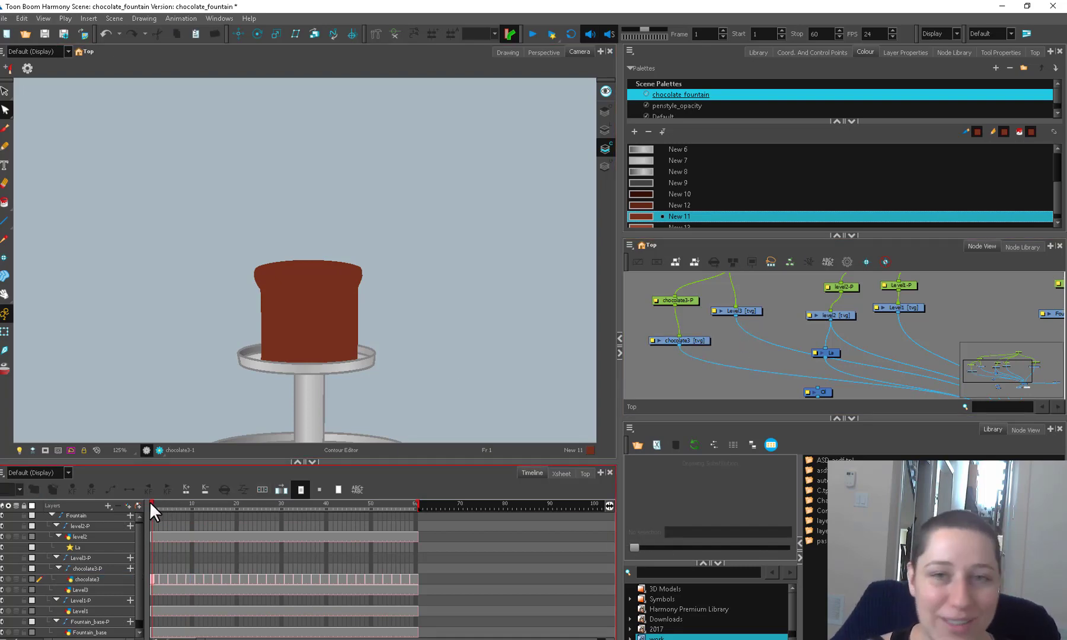
left_click(532, 35)
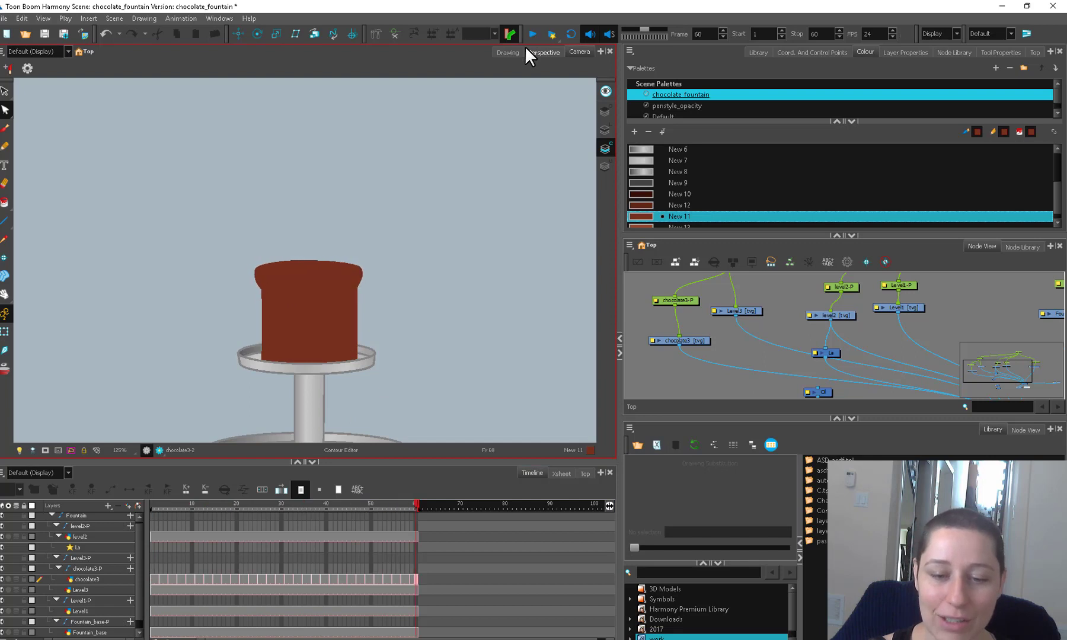
Examine the reused chocolate3 drawings at the cycle starts on frames 9 and 17.
left_click_drag(151, 507, 187, 503)
left_click(5, 370)
key("2")
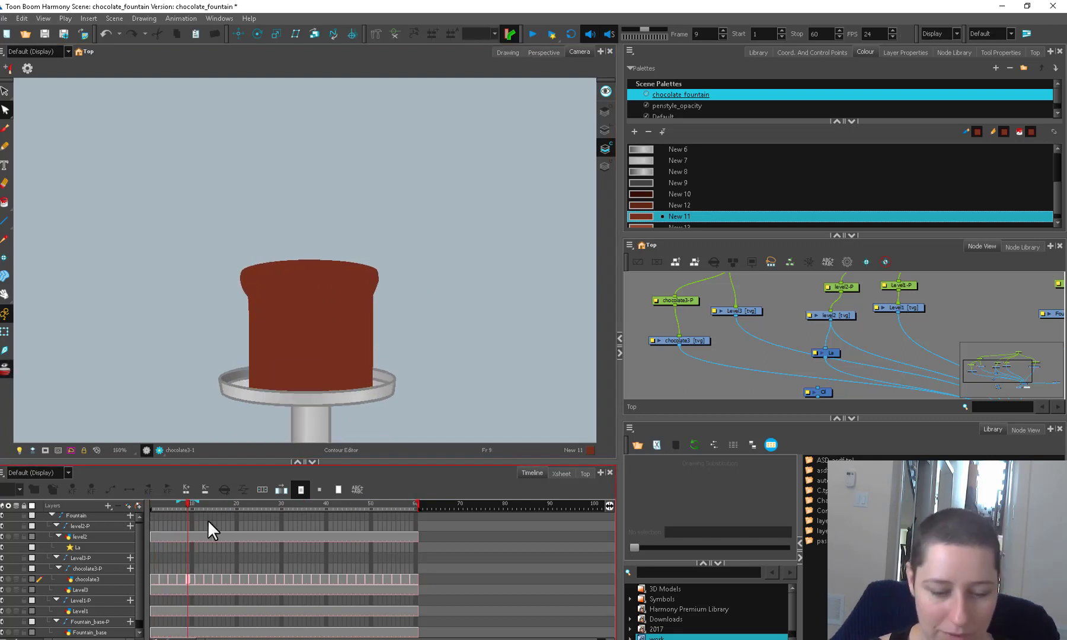
left_click(187, 578)
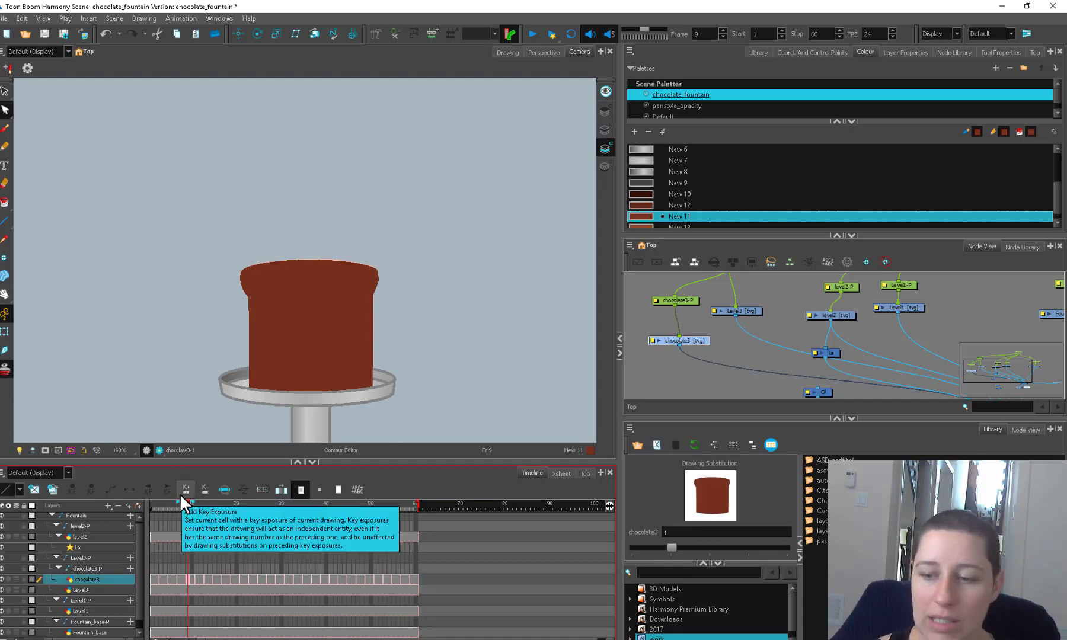
left_click(692, 345)
left_click_drag(681, 336, 677, 336)
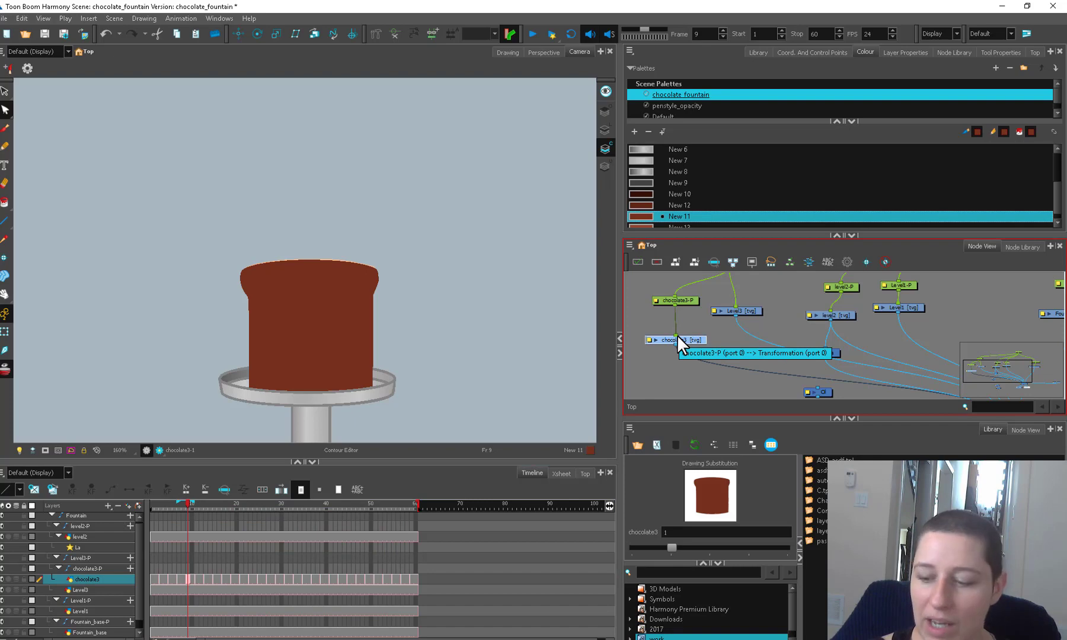
left_click(747, 511)
left_click(191, 580)
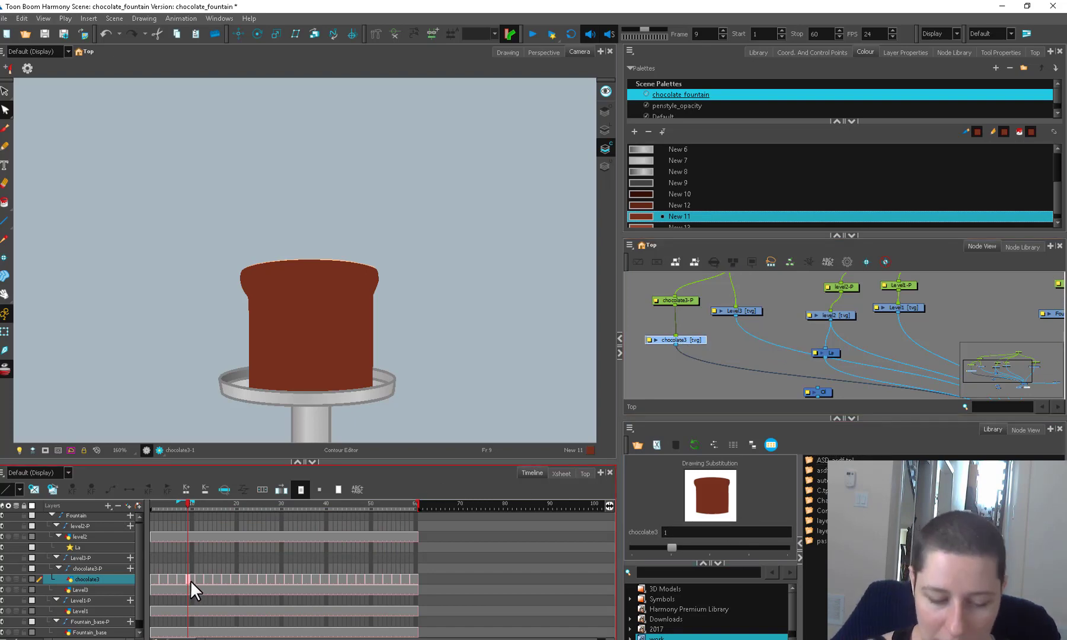
left_click(224, 504)
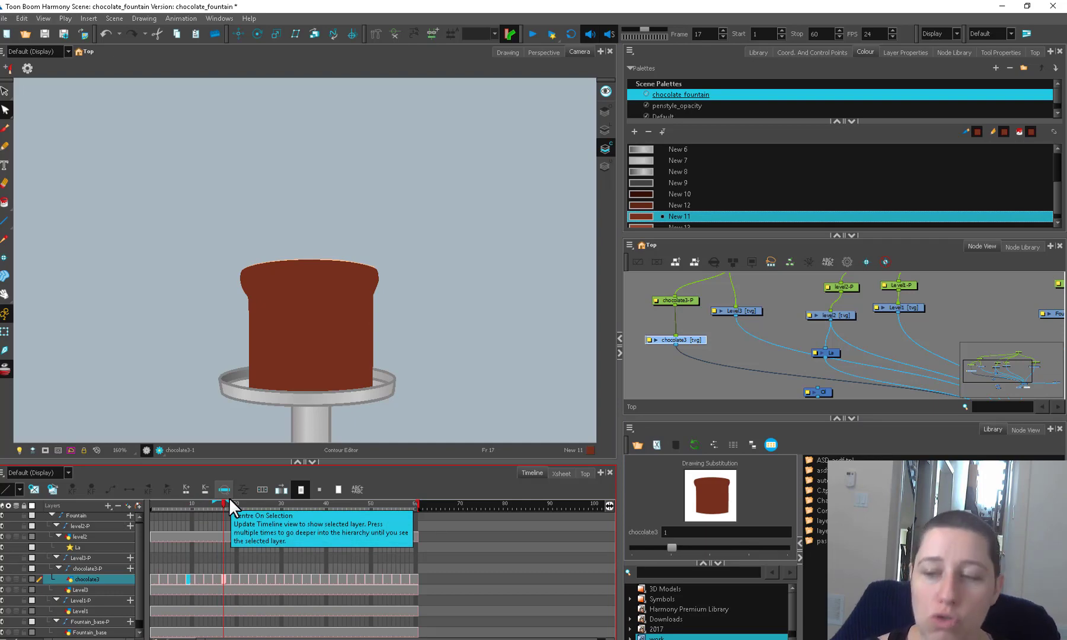
left_click(179, 579)
left_click(188, 579)
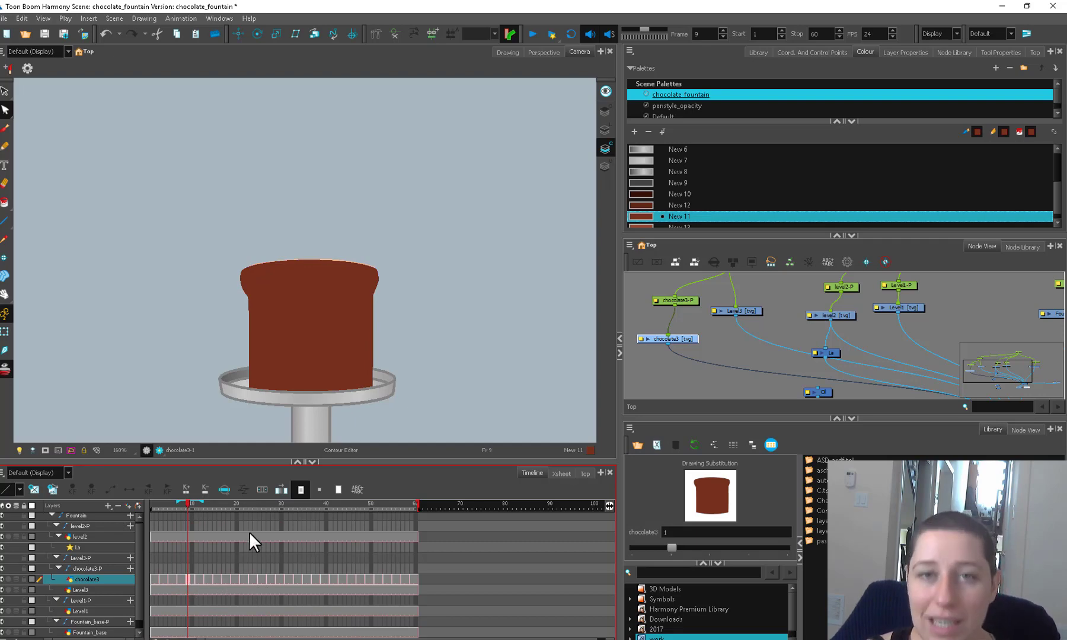
Adjust the top-centre and upper-right contour points of the chocolate3 drawing at frame 9.
key("2")
key("2")
key("2")
key("2")
key("2")
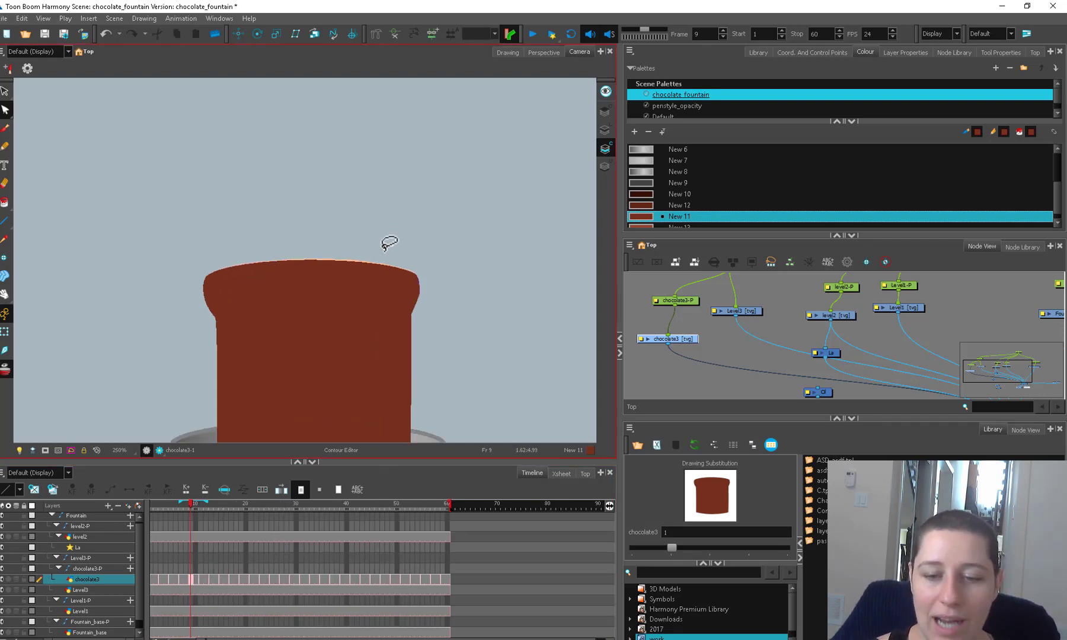
key("space")
left_click_drag(487, 325, 471, 383)
key("2")
key("2")
left_click_drag(325, 352, 324, 349)
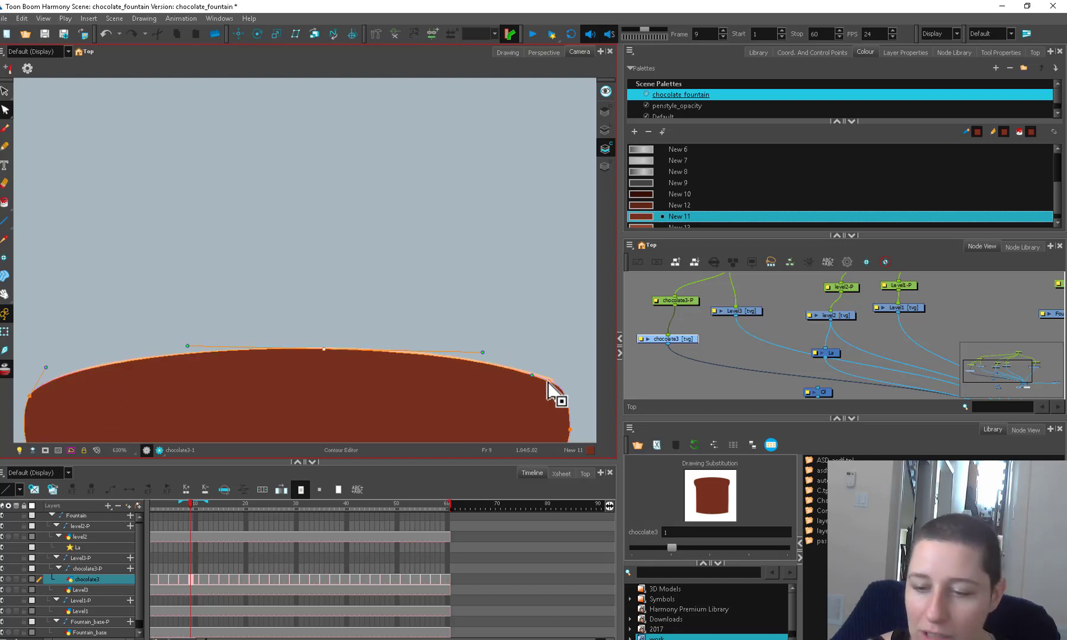
left_click_drag(549, 384, 546, 381)
Reshape the right bulge of the frame 9 chocolate and reposition the contour point beneath it.
key("space")
left_click_drag(588, 418, 447, 328)
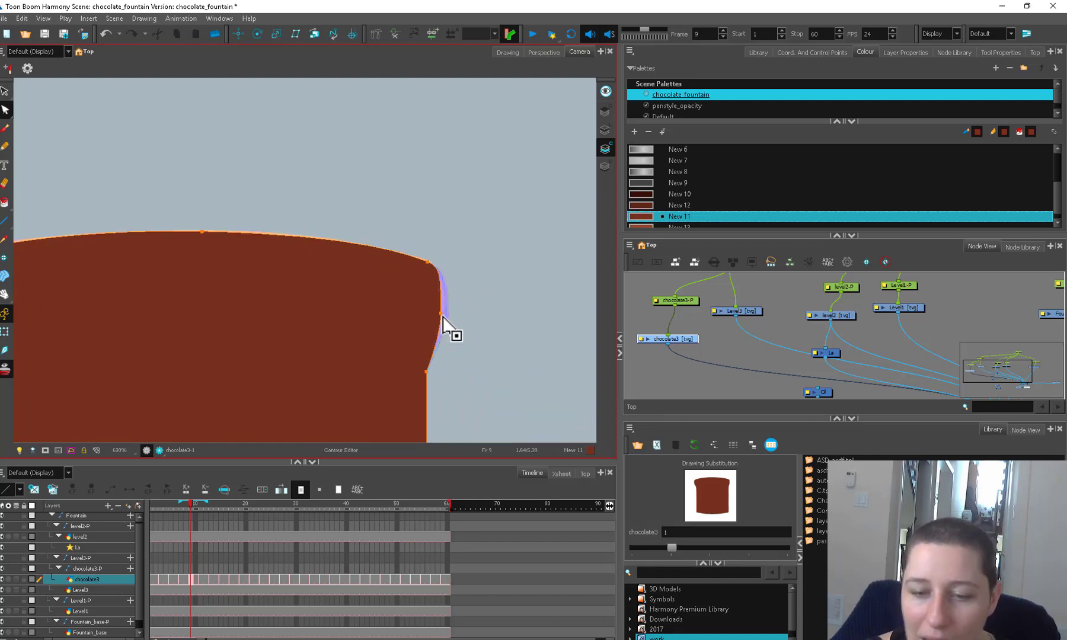
mouse_move(426, 372)
left_mouse_down()
mouse_move(418, 368)
mouse_move(425, 379)
left_mouse_up()
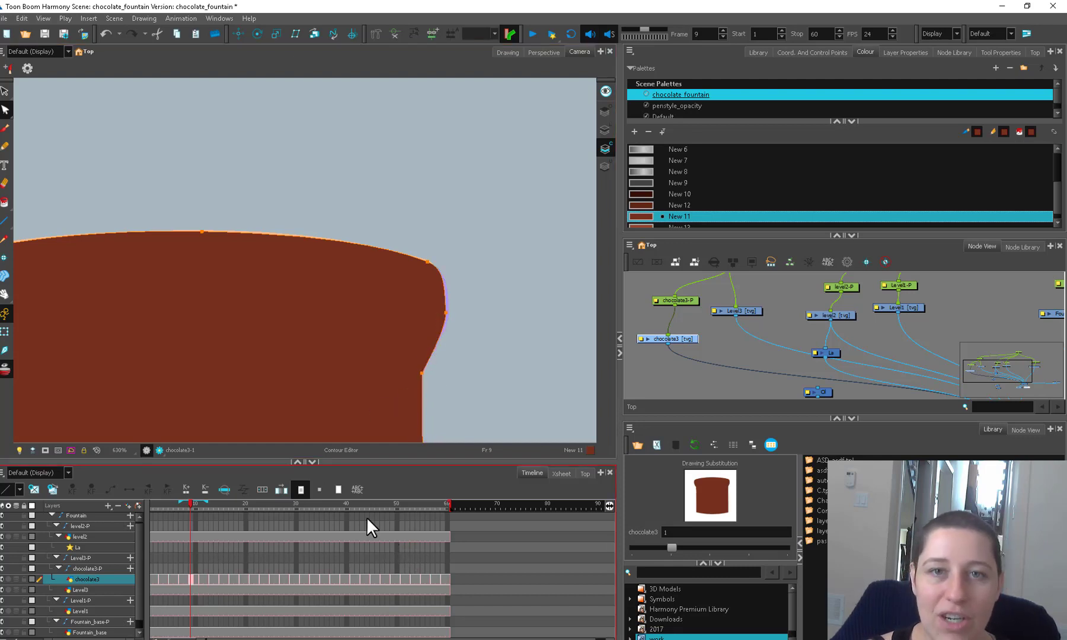
Adjust the contour down the right side of the frame 9 chocolate, including its lower-right corner.
key("1")
key("space")
left_click_drag(488, 341, 490, 112)
key("2")
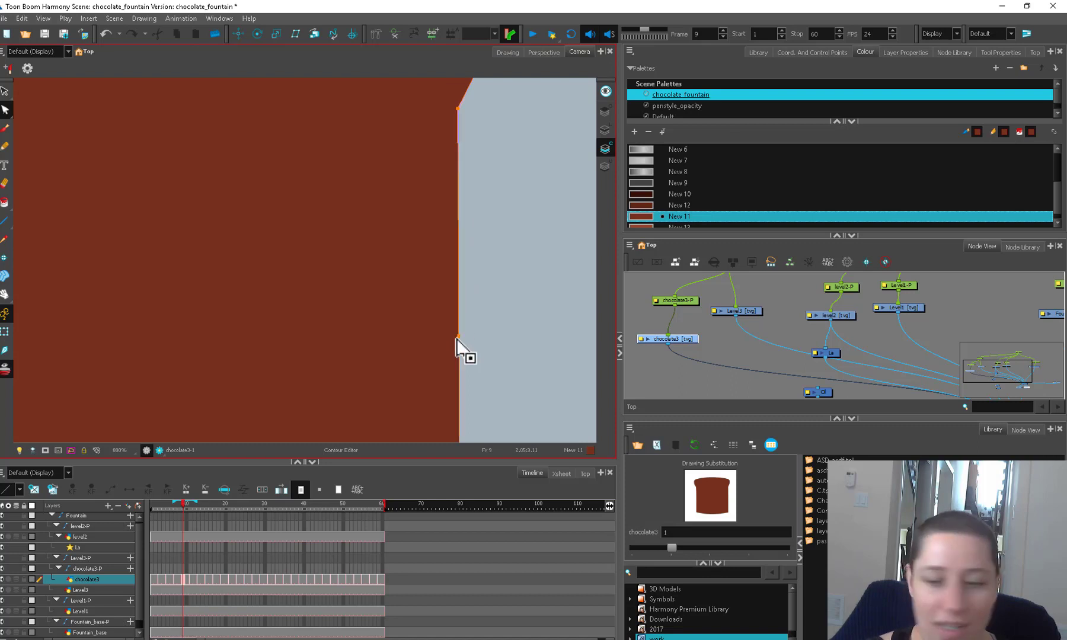
key("space")
left_click_drag(470, 388, 464, 271)
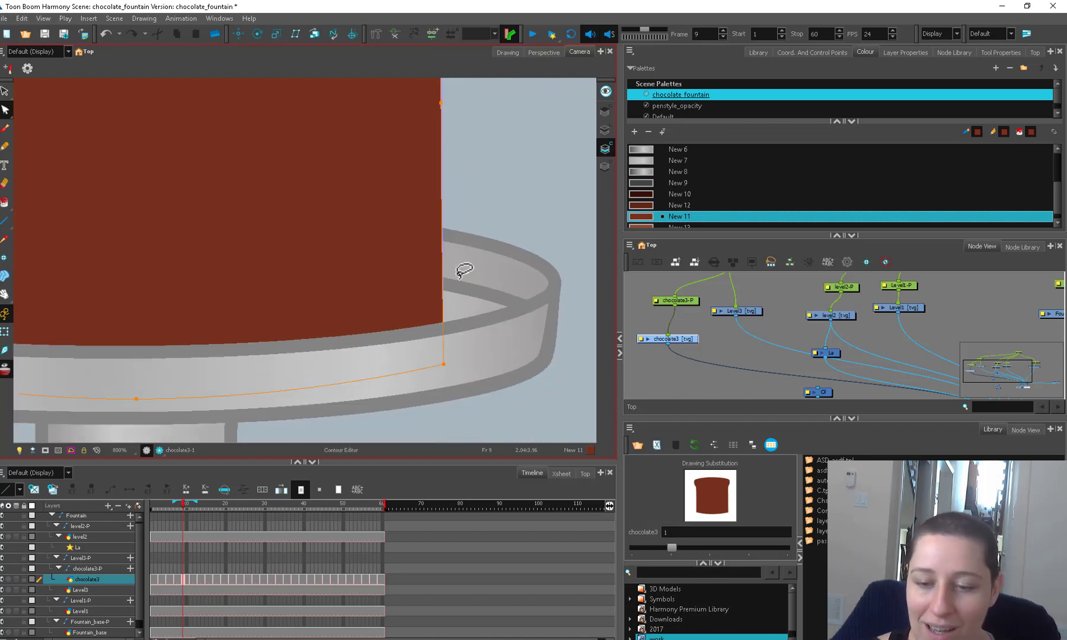
mouse_move(442, 366)
left_mouse_down()
mouse_move(423, 369)
mouse_move(445, 366)
left_mouse_up()
Examine the full outline of the reshaped chocolate3 drawing at frame 9.
key("1")
key("1")
key("1")
key("space")
left_click_drag(266, 308, 473, 417)
key("2")
key("1")
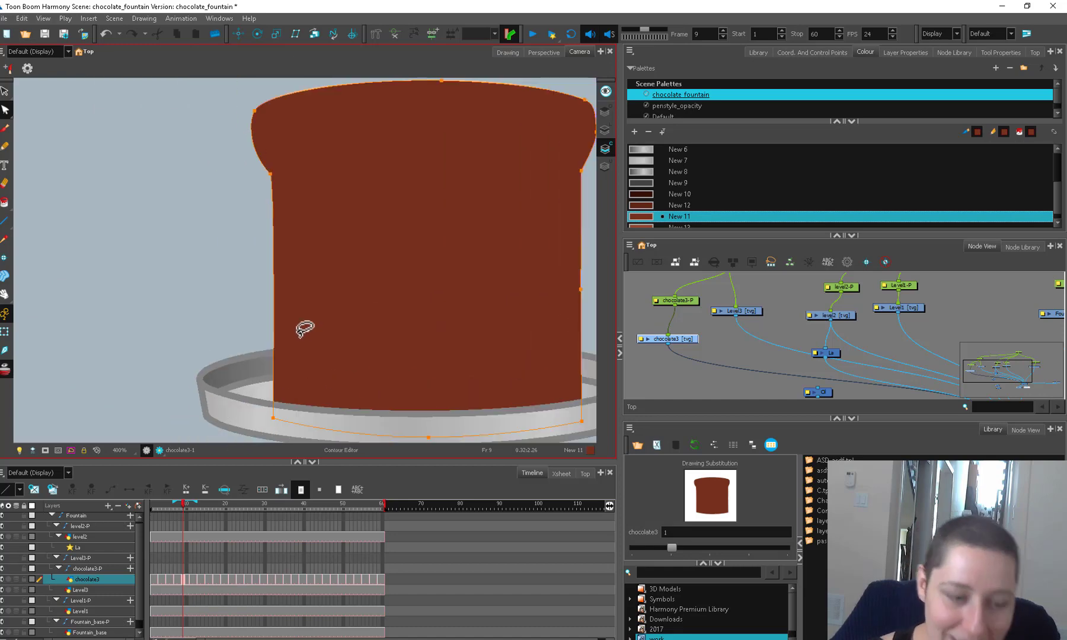
Play the chocolate3 animation from frame 1 to check how the top-tier chocolate flows.
left_click(206, 579)
right_click(442, 357)
left_click(318, 503)
left_click(153, 504)
key("1")
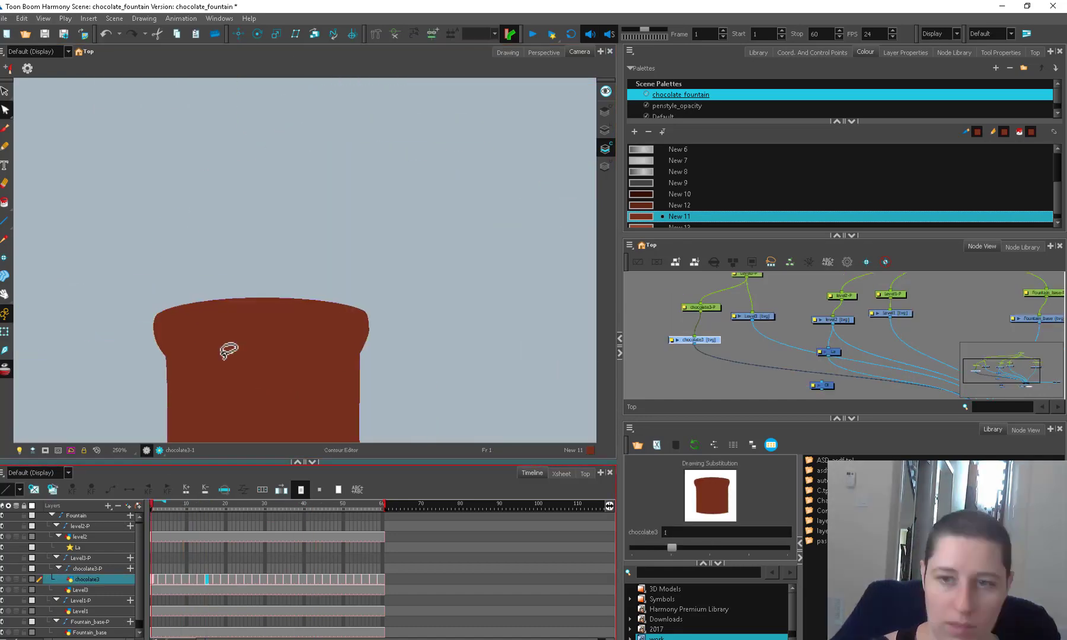
key("1")
left_click(532, 34)
left_click(585, 474)
left_click(532, 473)
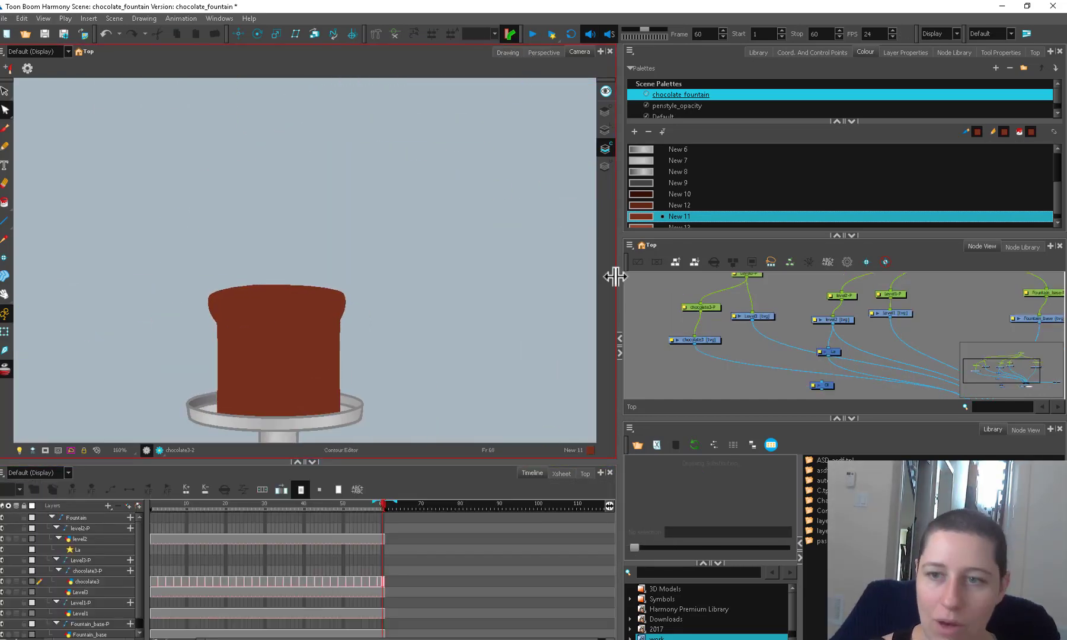
left_click(526, 32)
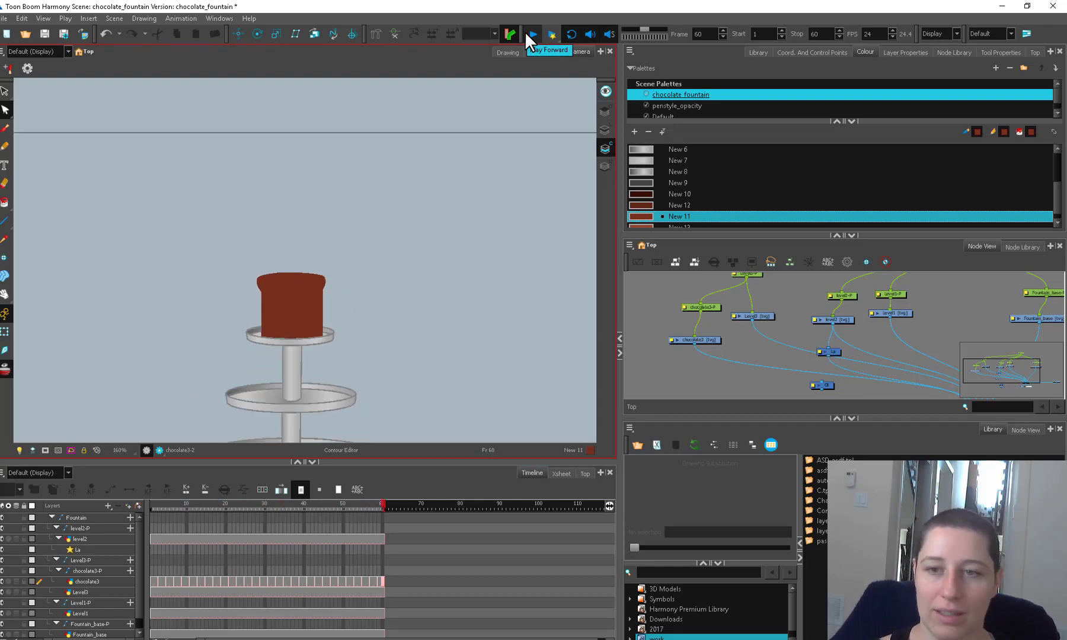
Paste a copy of the chocolate3 drawing and its peg with drawing files always created, renaming the copy to chocolate2_1.
left_click(694, 339)
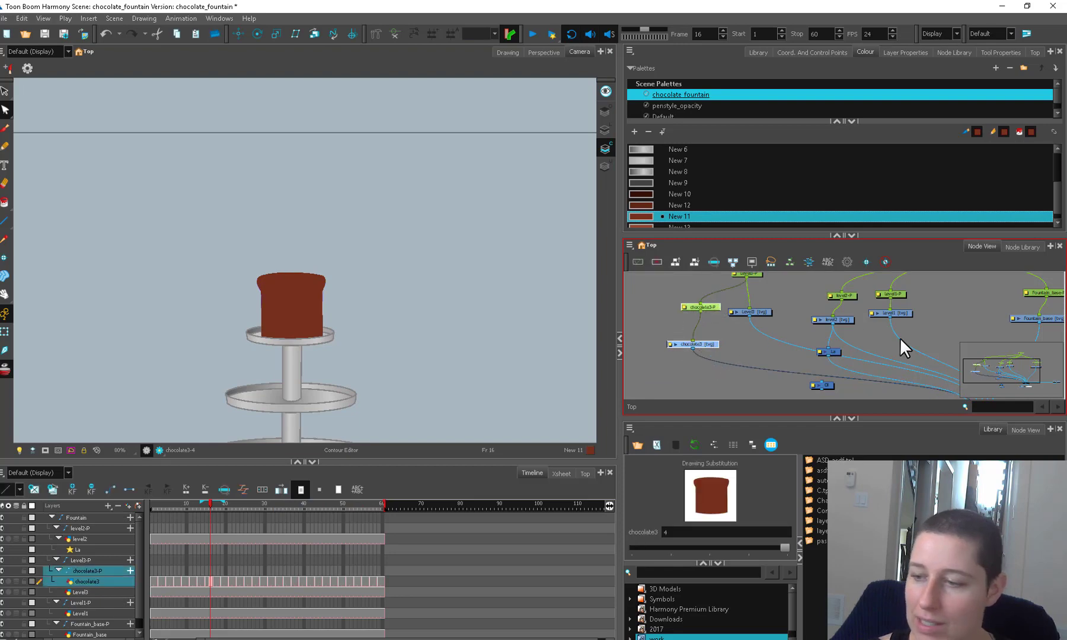
left_click_drag(932, 311, 742, 319)
left_click(741, 320)
key("ctrl+b")
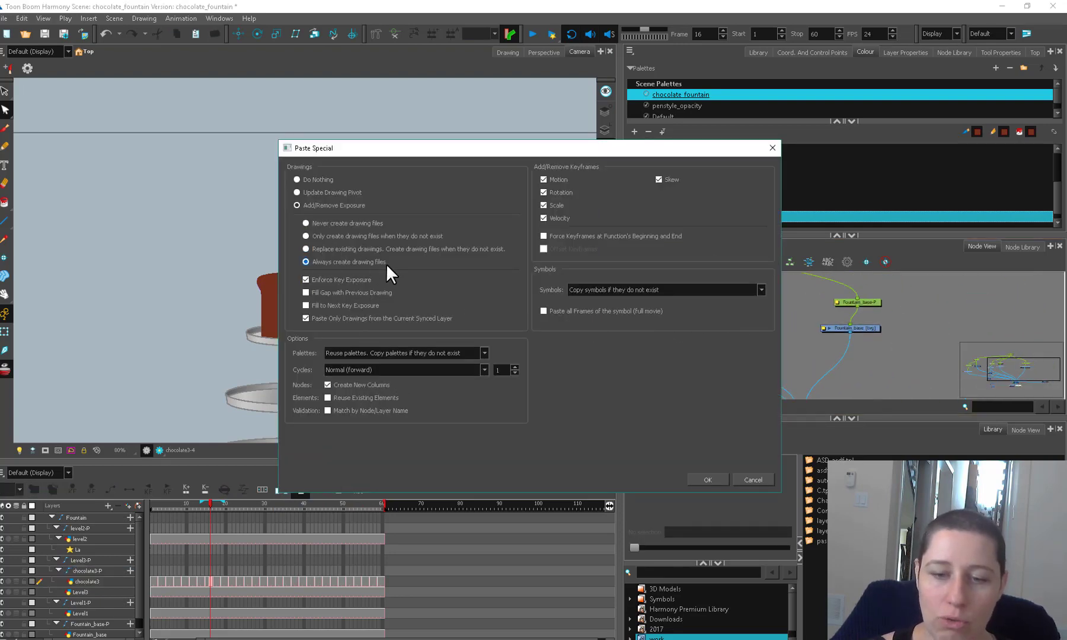
left_click(709, 478)
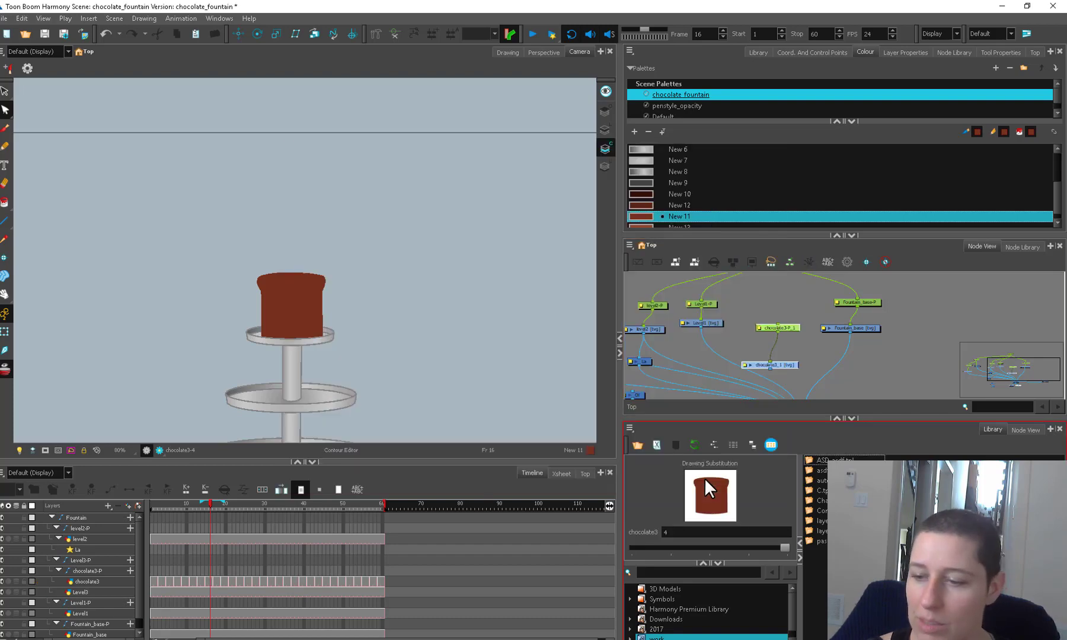
left_click(847, 262)
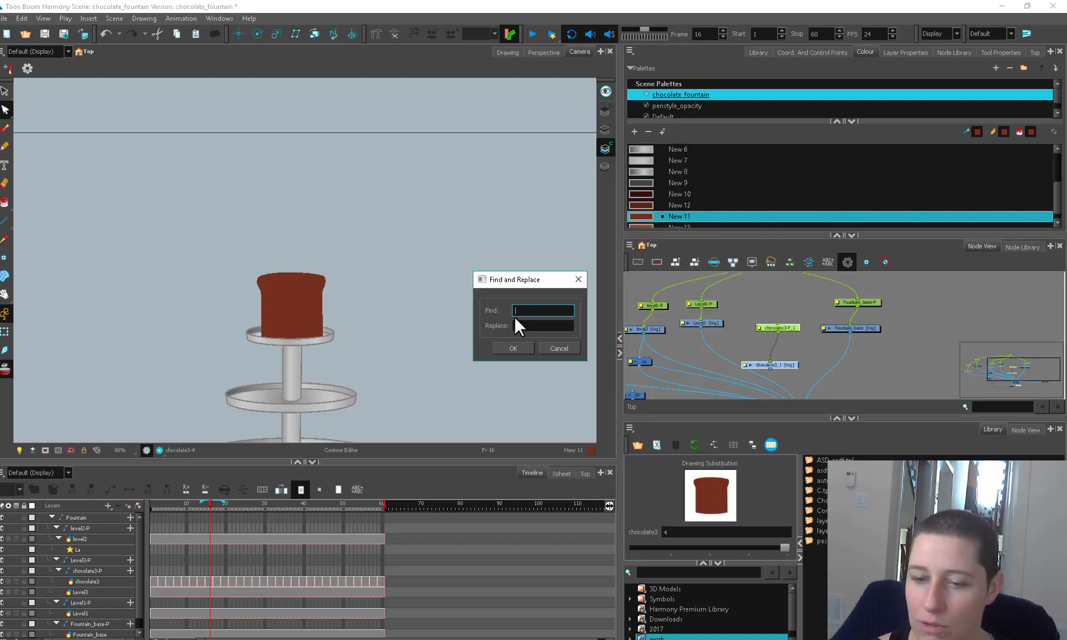
left_click(518, 349)
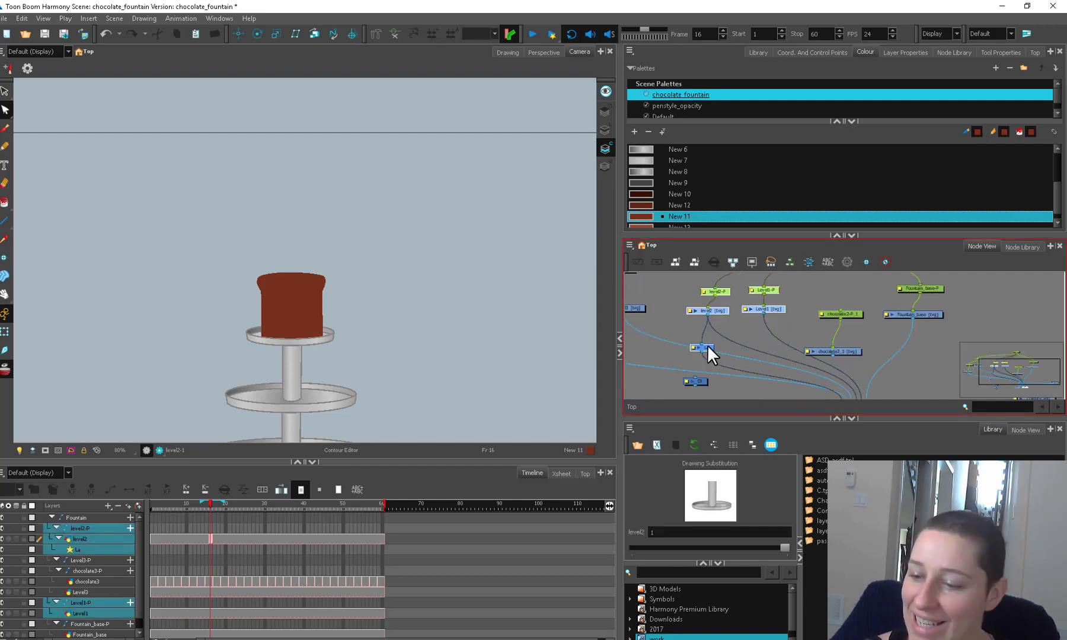
Attach the copied chocolate2 peg beneath level2-P, connect its drawing to the composite, and tidy the surrounding nodes.
left_click_drag(707, 345, 740, 323)
left_click(861, 306)
left_click_drag(853, 313, 713, 292)
left_click_drag(713, 293, 739, 324)
left_click_drag(772, 387, 764, 285)
left_click_drag(868, 323, 823, 374)
left_click_drag(681, 308, 824, 368)
left_click_drag(756, 236, 769, 187)
left_click_drag(732, 307, 781, 375)
left_click_drag(725, 346, 732, 328)
Move all chocolate2_1 drawings down onto the second tier with Reposition All Drawings.
left_click(7, 93)
left_click(8, 97)
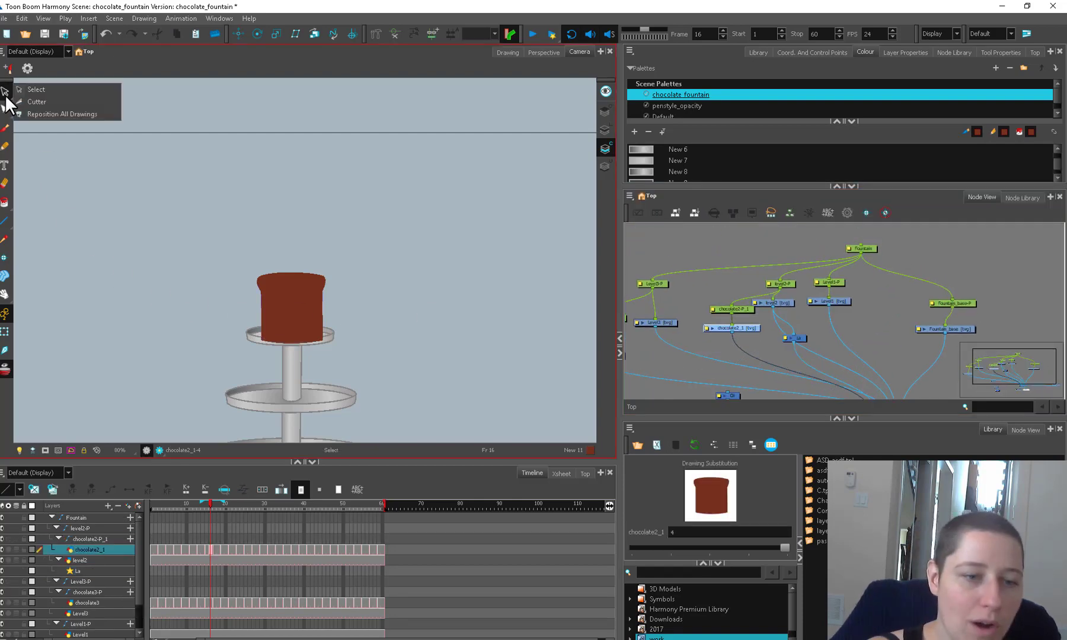
left_click(92, 114)
left_click_drag(297, 314, 295, 379)
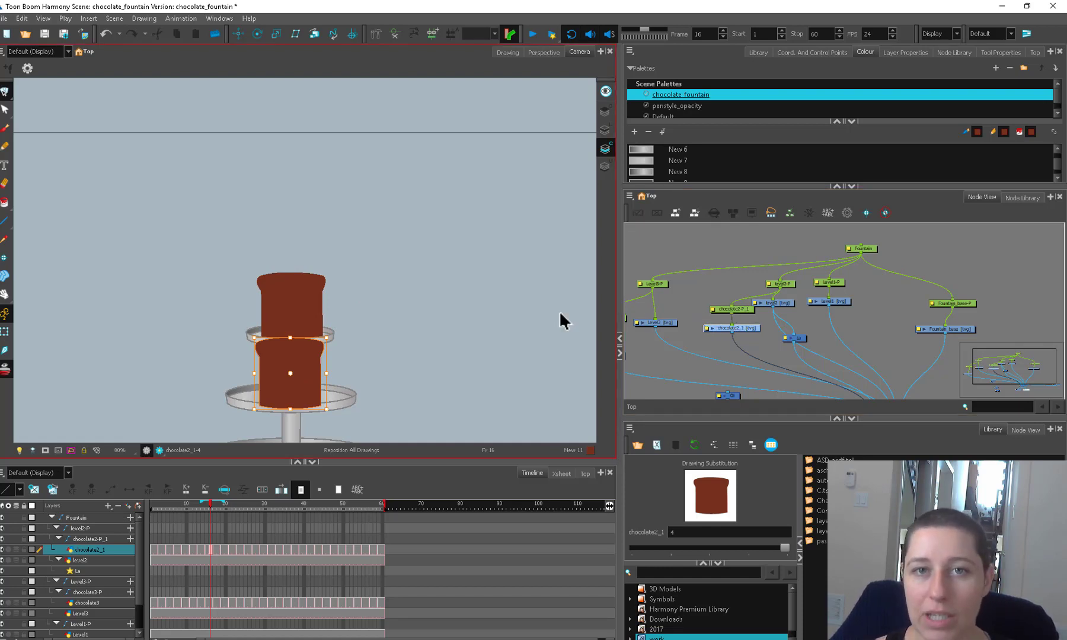
Enlarge all chocolate2_1 drawings, centre them on the second tier, and stretch their lower edge slightly downward.
mouse_move(327, 337)
left_mouse_down()
mouse_move(353, 327)
mouse_move(353, 302)
left_mouse_up()
scroll(369, 357, "up", 2)
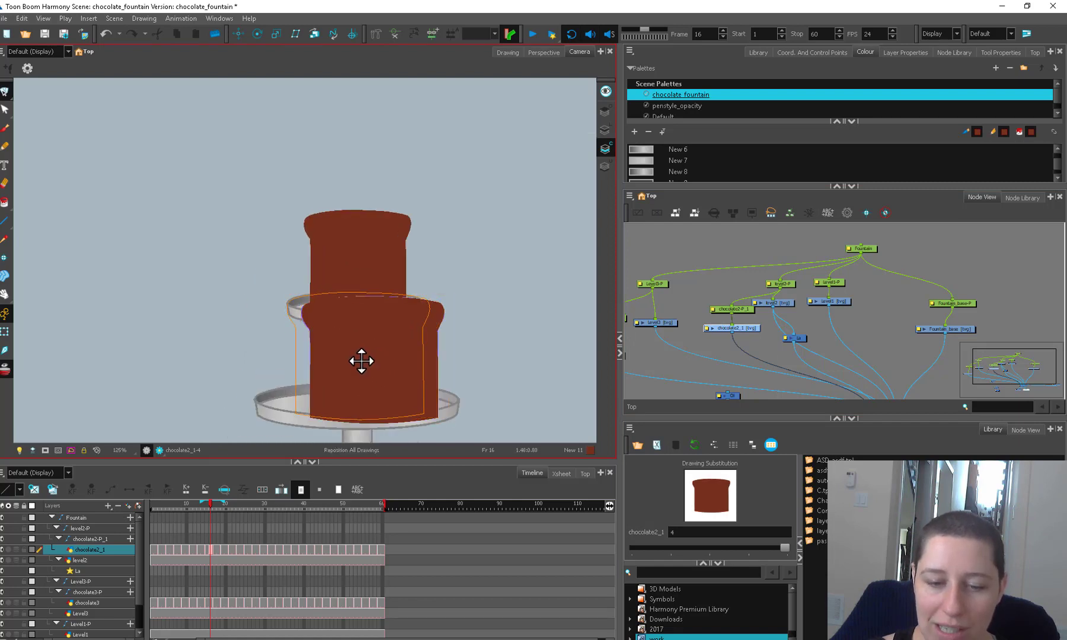
left_click_drag(361, 361, 364, 361)
left_click_drag(435, 355, 423, 356)
left_click_drag(423, 356, 428, 355)
left_click_drag(295, 356, 283, 355)
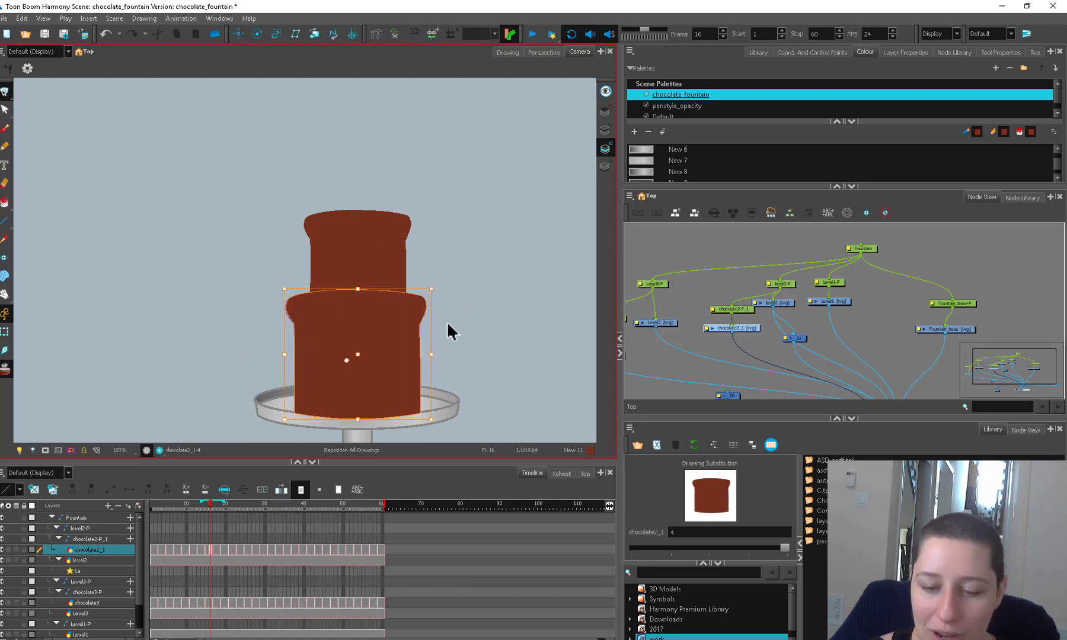
left_click_drag(360, 423, 358, 428)
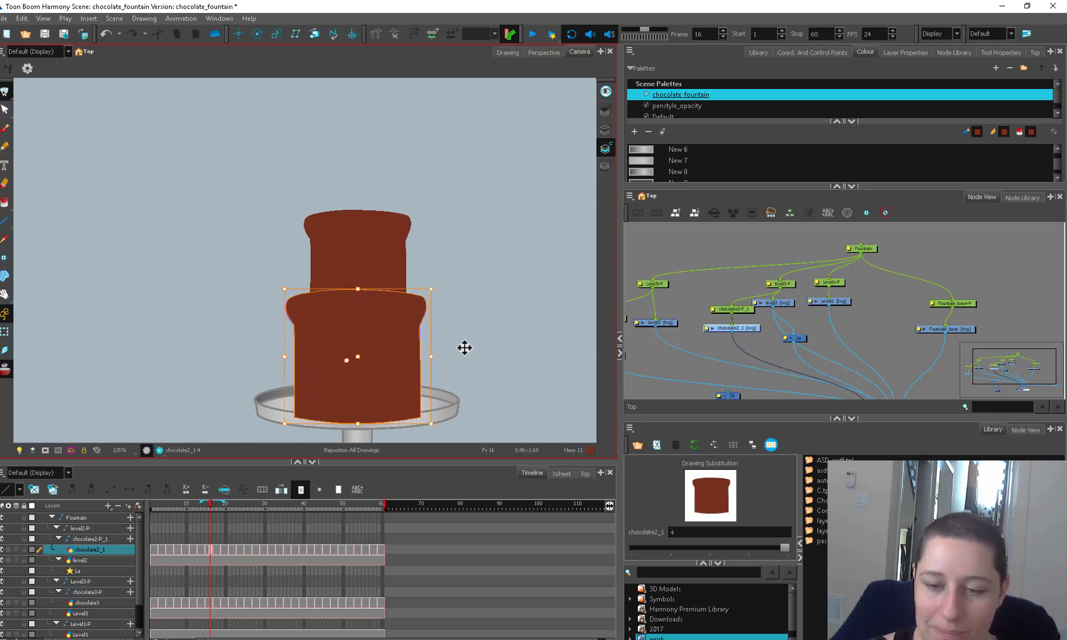
Fine-tune the width of all chocolate2_1 drawings so the chocolate sits symmetrically over the second tier.
left_click(653, 357)
left_click_drag(739, 330, 731, 333)
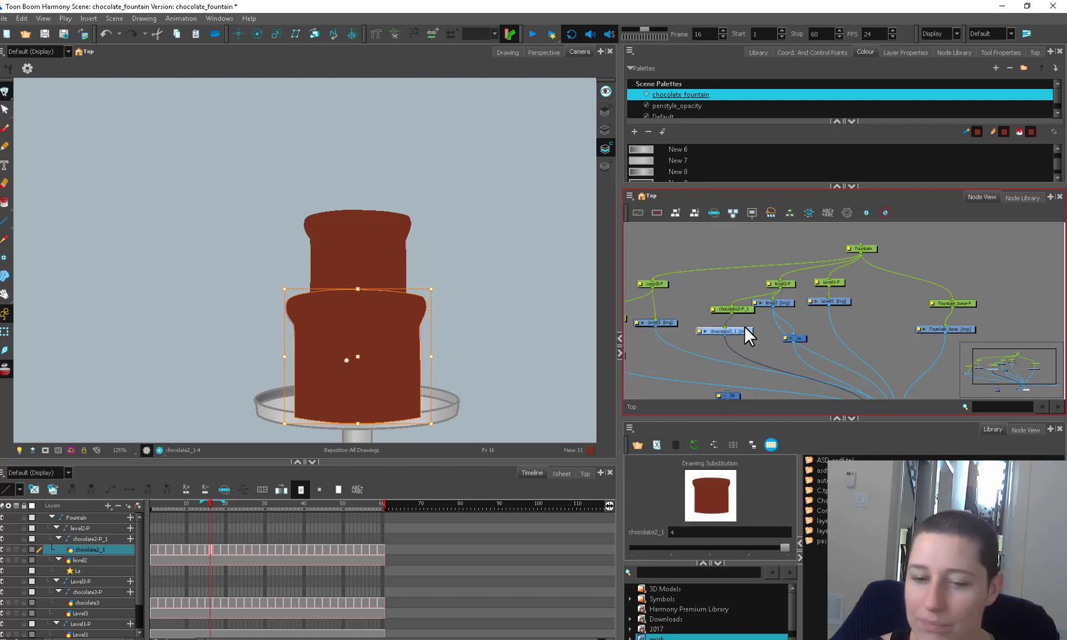
left_click_drag(431, 356, 269, 374)
key("ctrl+z")
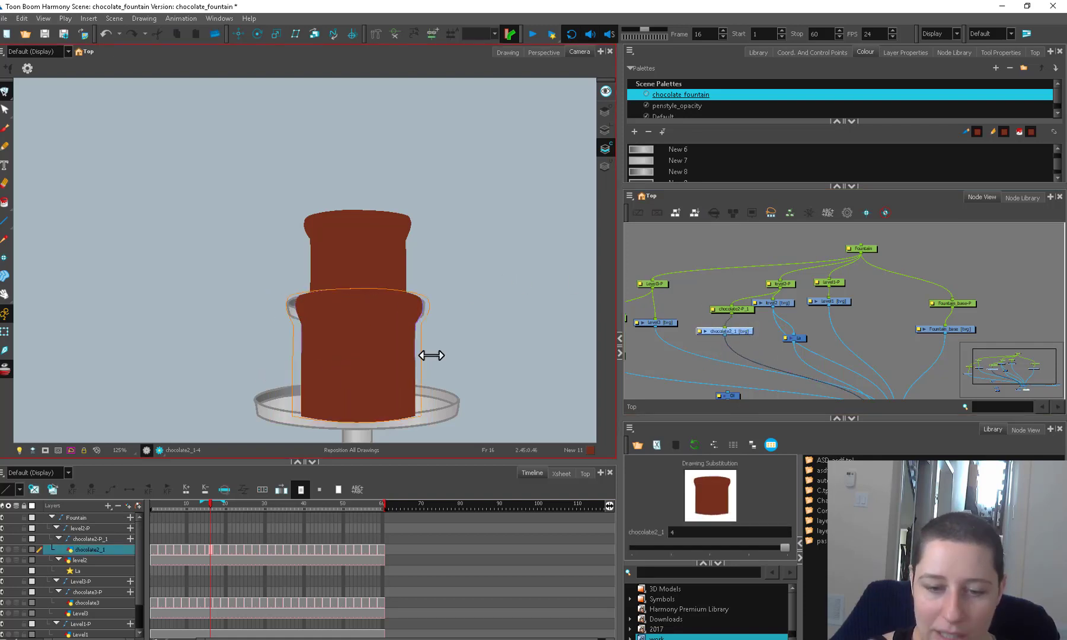
left_click(431, 356)
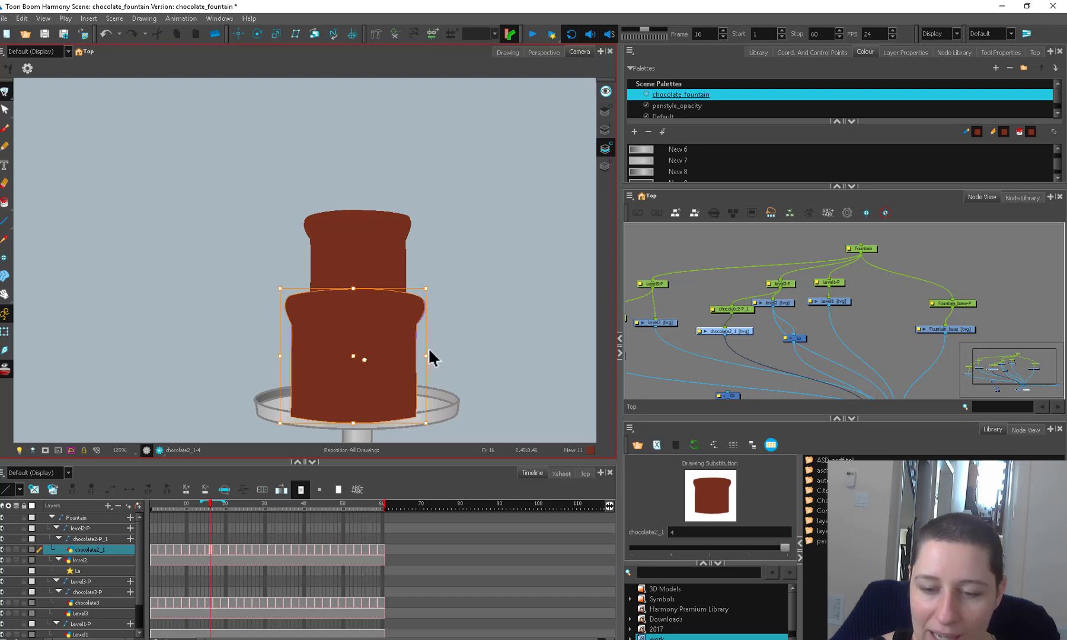
left_click_drag(426, 354, 430, 355)
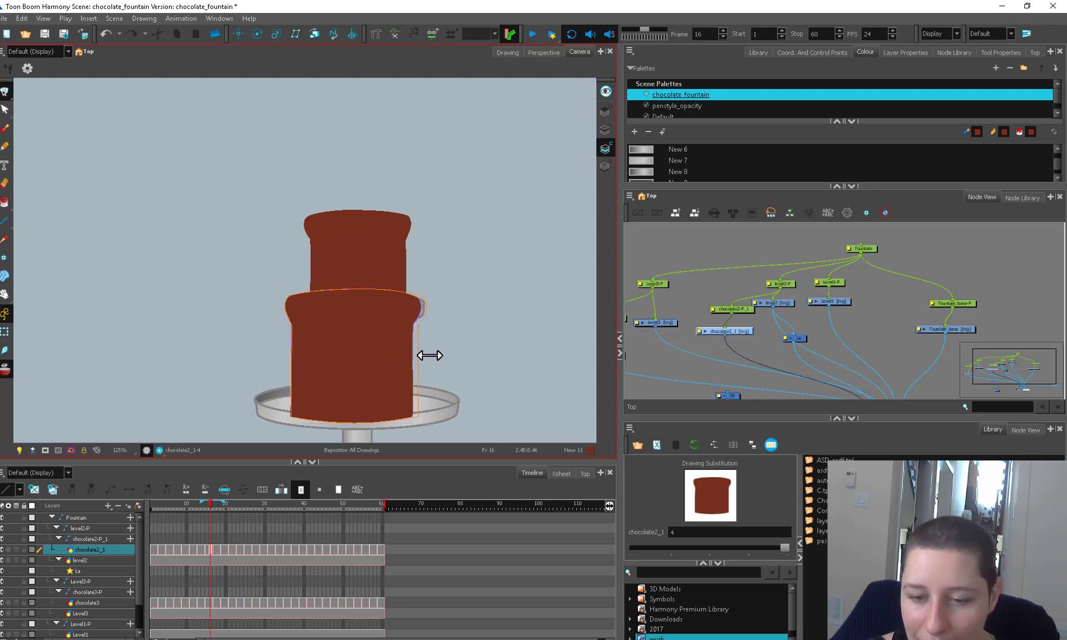
Play the animation to check the two chocolate tiers flowing together.
left_click(8, 332)
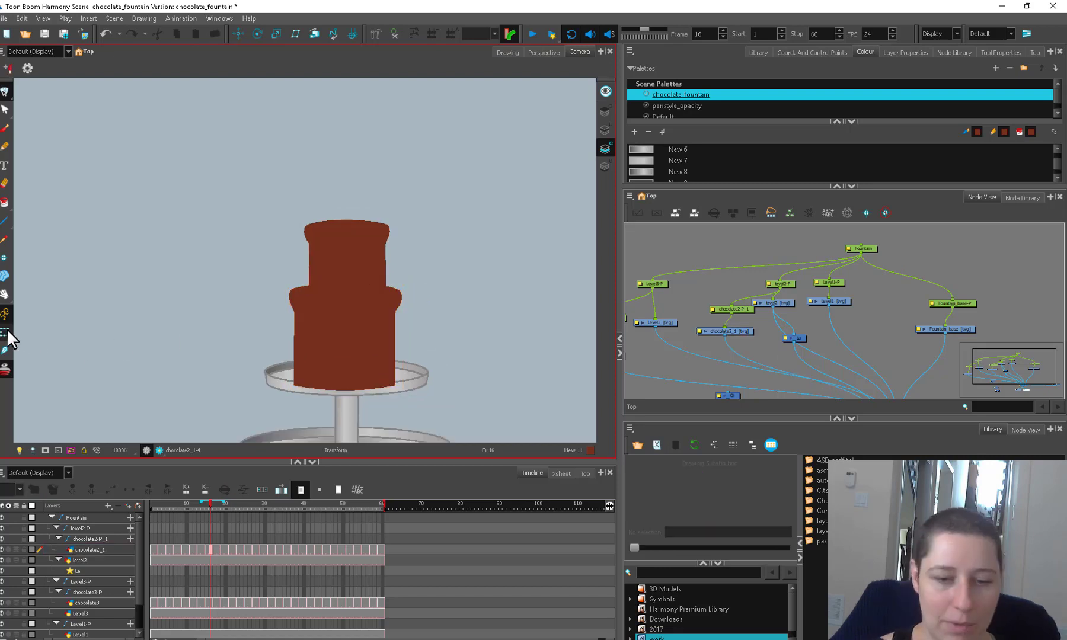
left_click(529, 35)
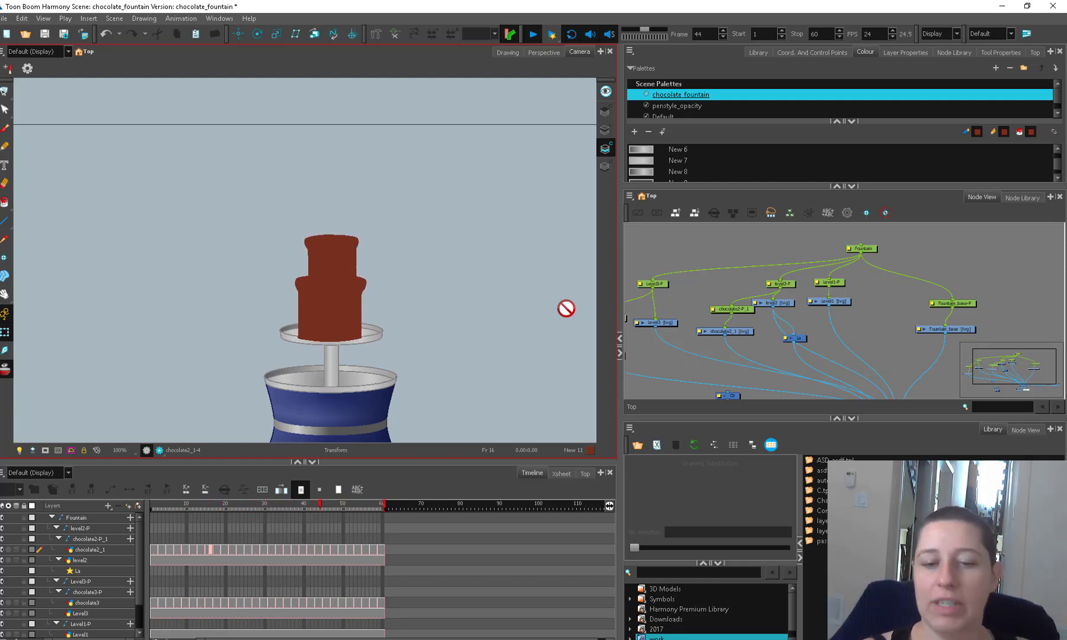
left_click(533, 34)
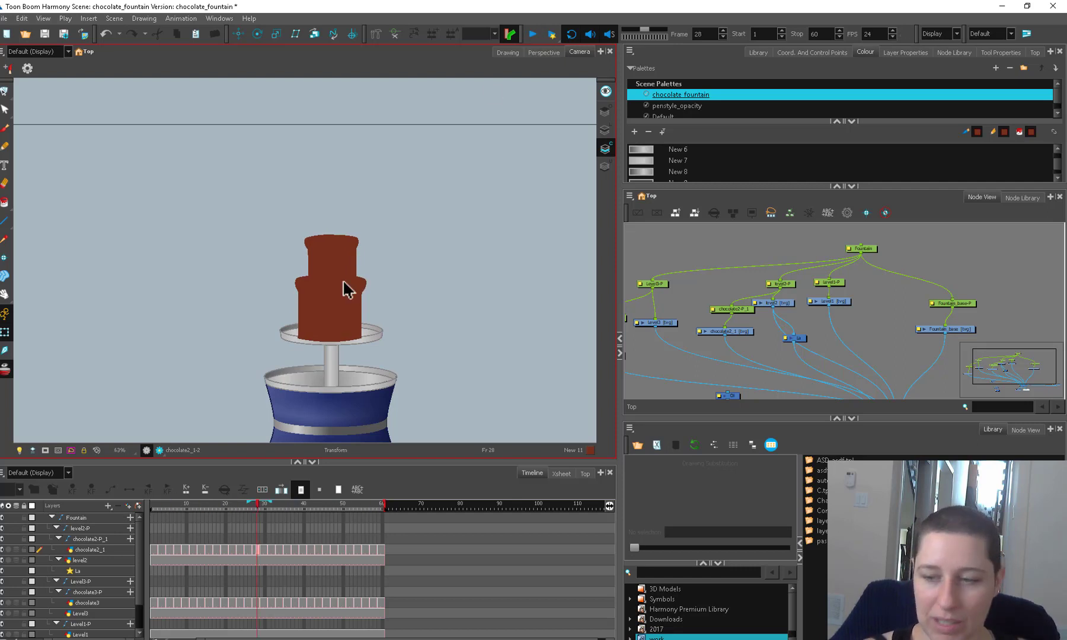
Duplicate the second-tier chocolate drawing and peg as independent drawings, rename them for chocolate1, and place them under Level1-P.
left_click(753, 330)
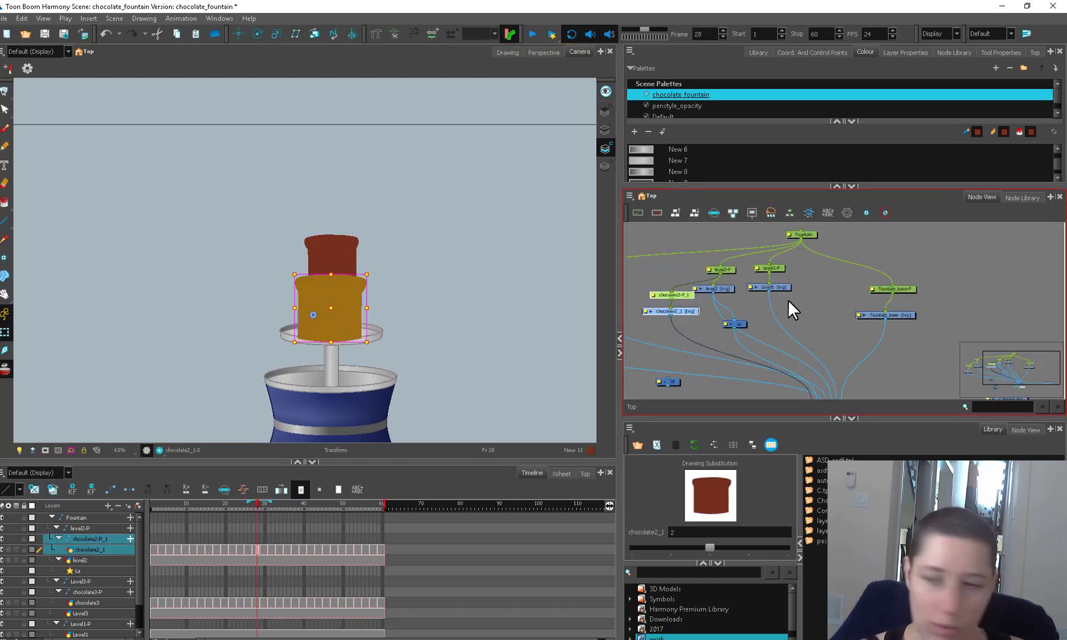
key("ctrl+b")
left_click(709, 478)
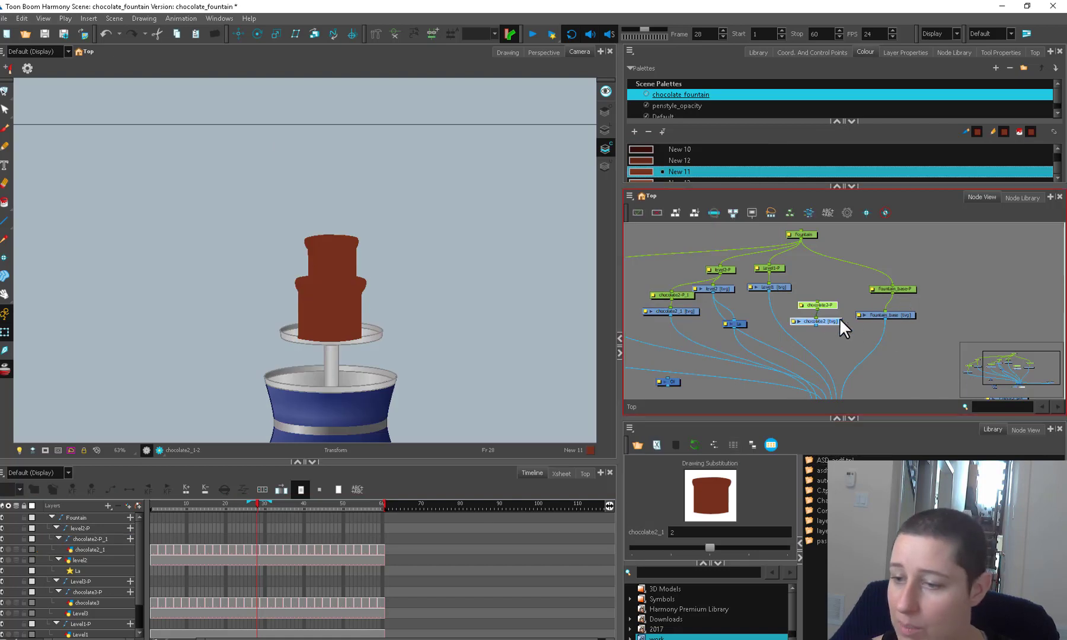
left_click(818, 302)
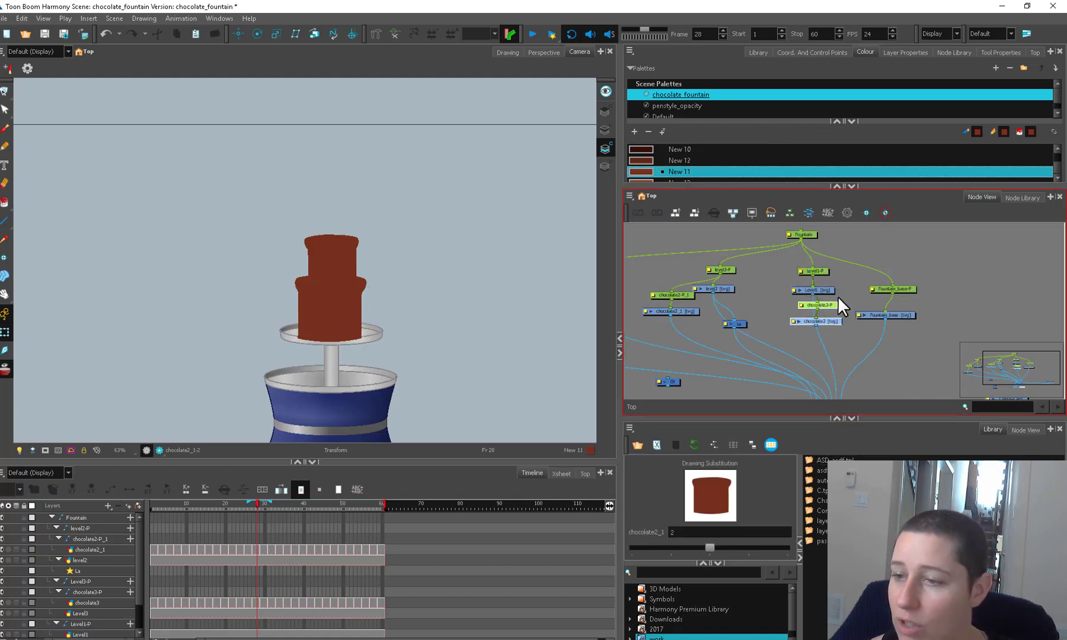
key("ctrl+f")
key("Tab")
key("Return")
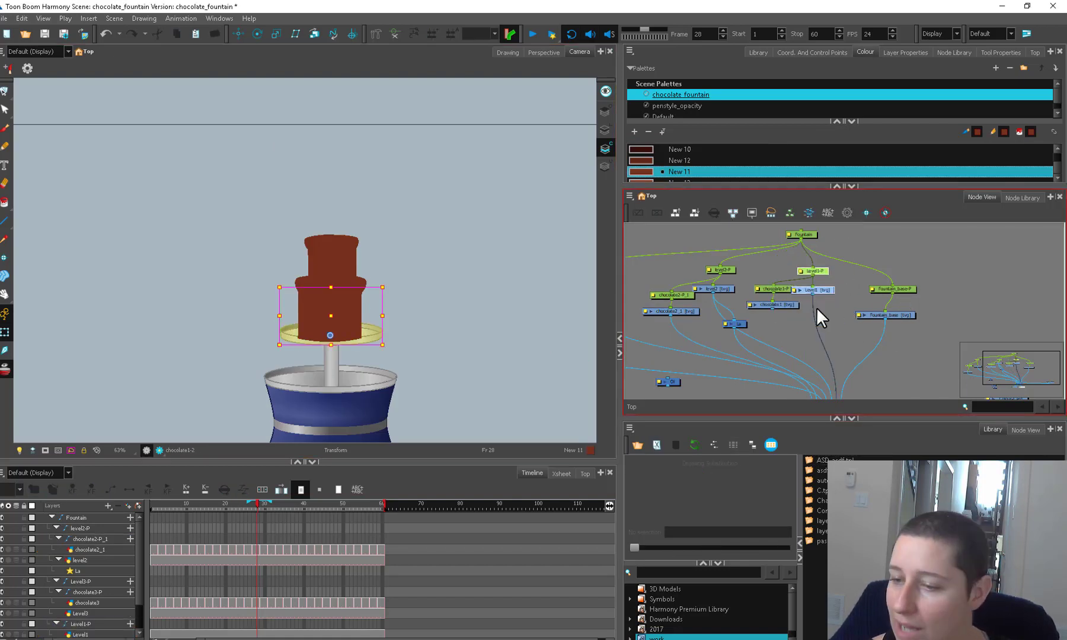
Connect chocolate1 to the composite and widen all its drawings on both sides over the lowest tier.
left_click_drag(817, 307, 795, 276)
left_click_drag(792, 344, 787, 371)
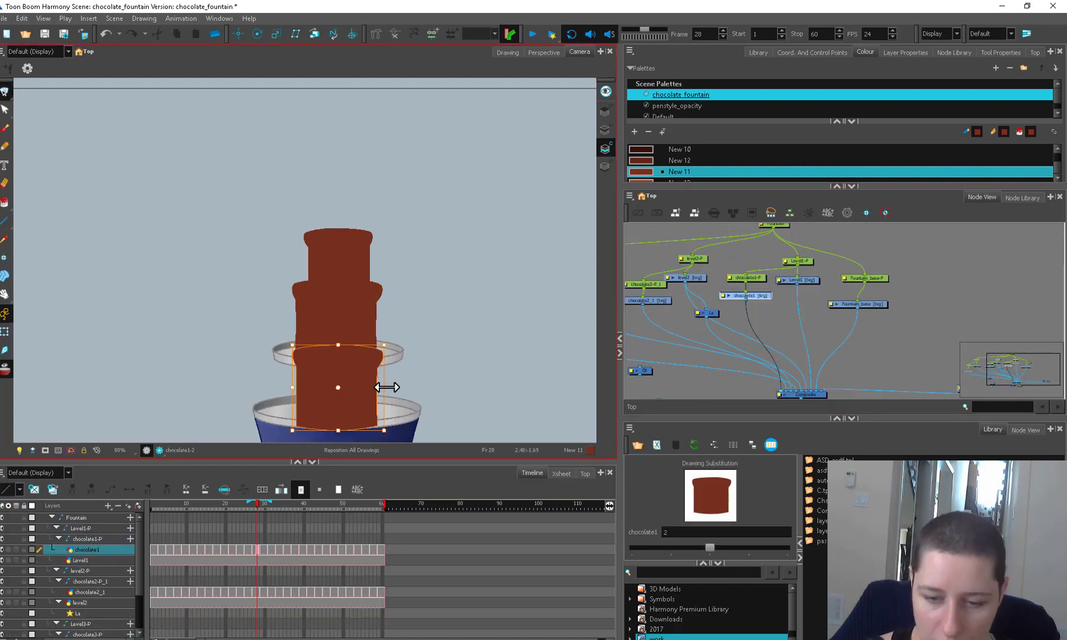
left_click_drag(384, 388, 410, 389)
left_click_drag(295, 388, 268, 389)
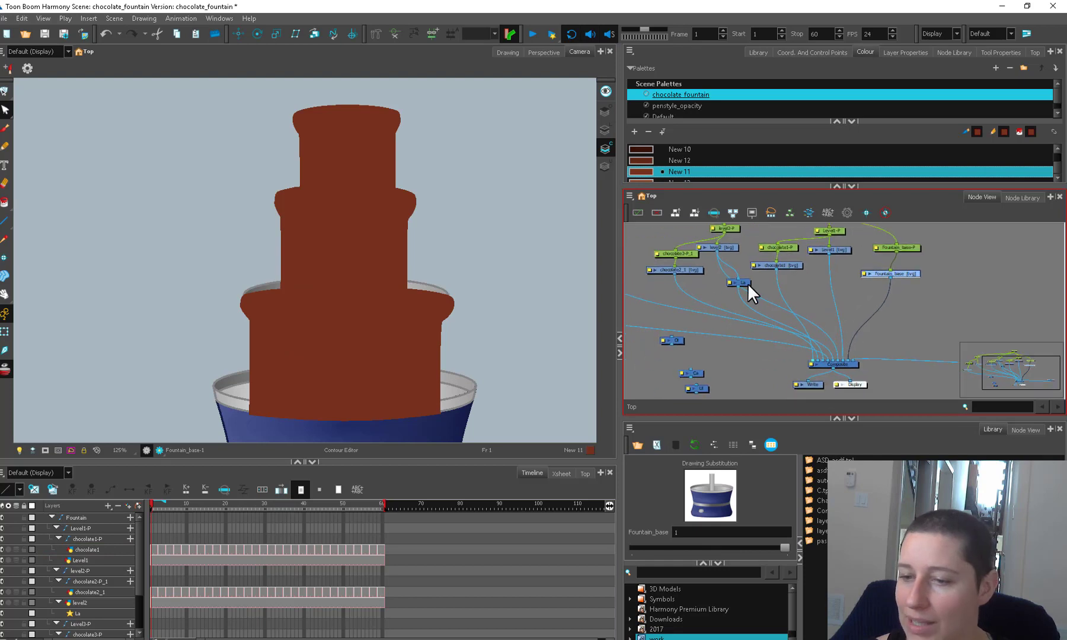
Add a copy of the La node under Fountain_base and connect it to the composite in front of the chocolate.
mouse_move(747, 284)
left_mouse_down()
mouse_move(765, 293)
mouse_move(890, 281)
left_mouse_up()
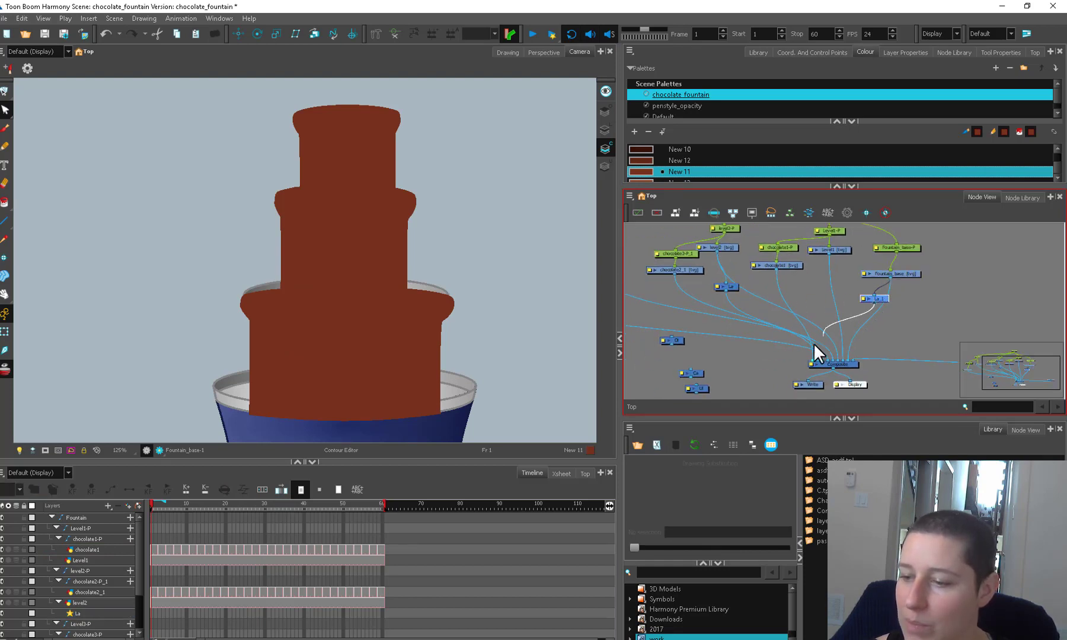
left_click_drag(818, 354, 806, 360)
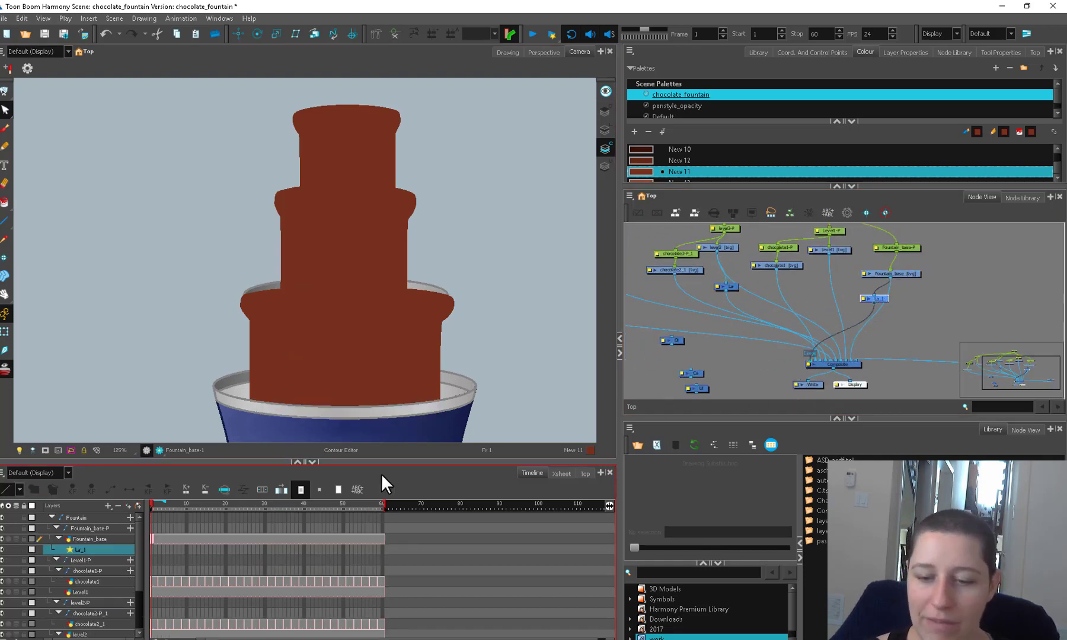
Lower the alpha of the New 11 chocolate colour to 103 so the fountain shows through.
left_click(791, 265)
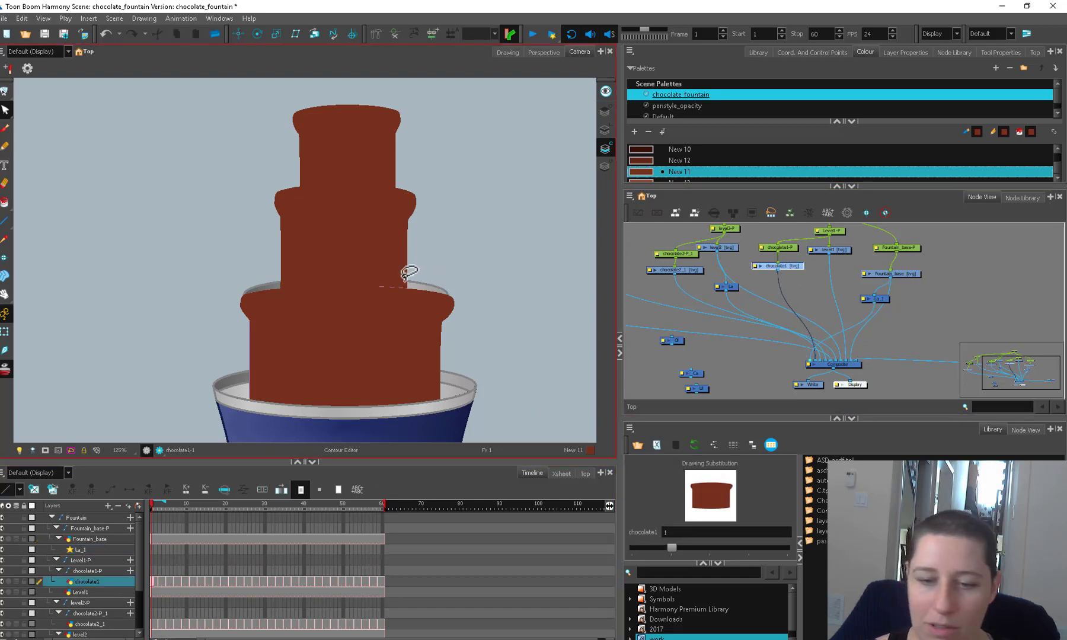
key("2")
double_click(643, 172)
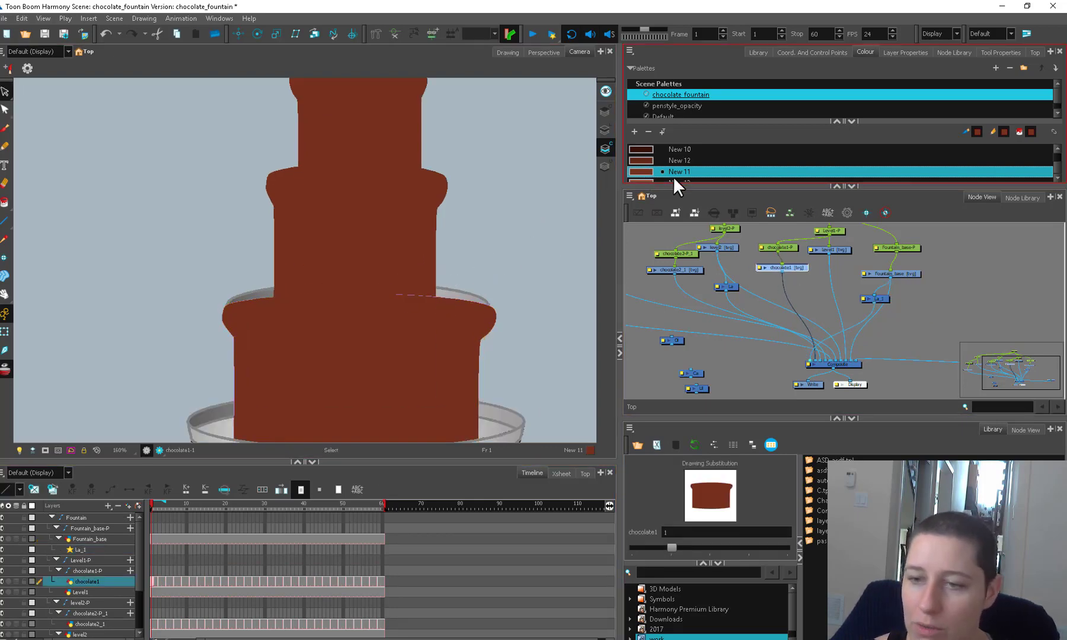
left_click_drag(486, 364, 477, 360)
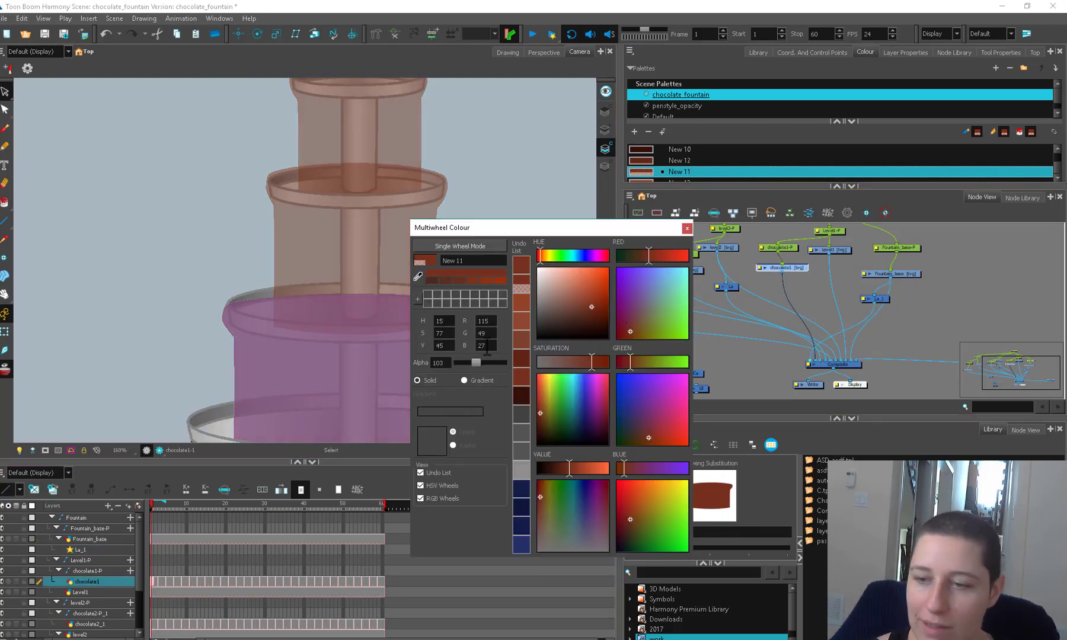
left_click(687, 228)
Curve the top edge of chocolate1's first drawing up to the lowest tier's back rim with the Contour Editor.
key("alt+q")
left_click(233, 303)
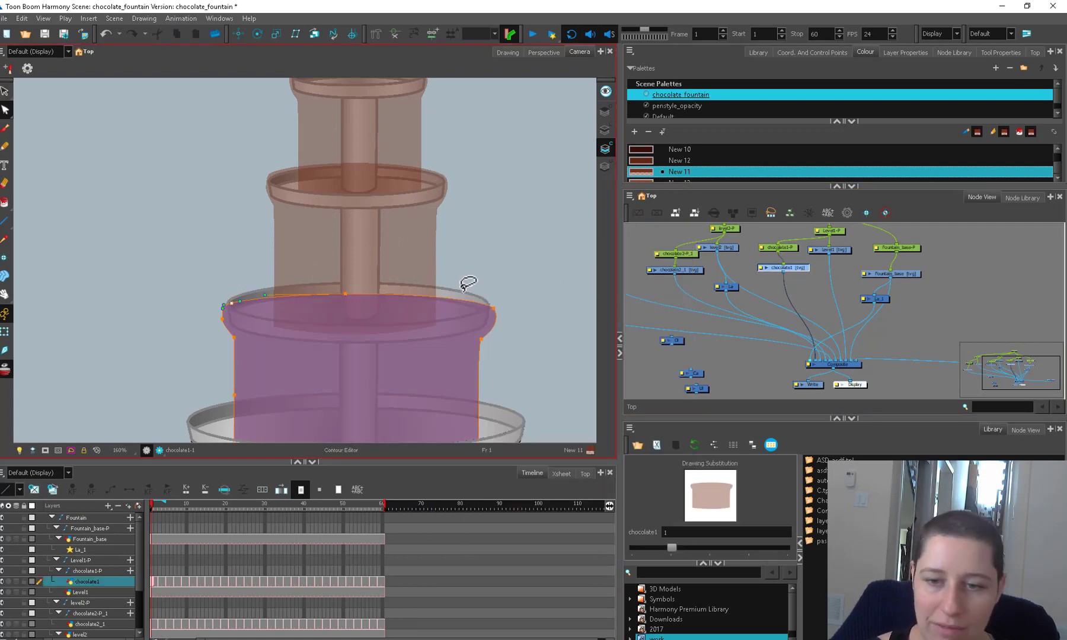
scroll(367, 283, "up", 2)
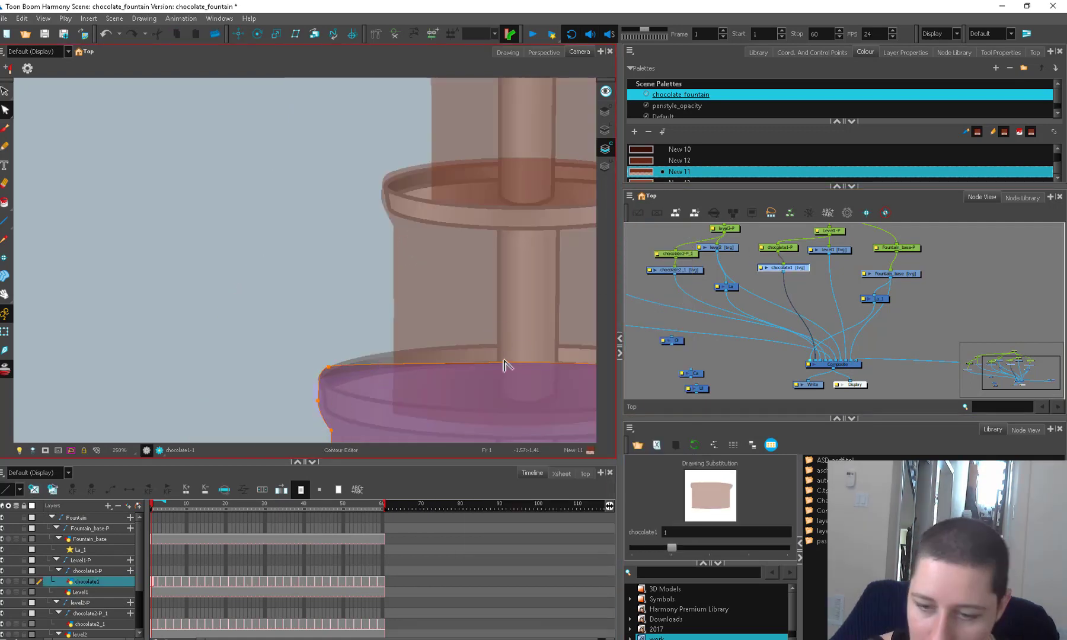
left_click_drag(505, 347, 501, 342)
left_click_drag(329, 367, 315, 394)
left_click(314, 393)
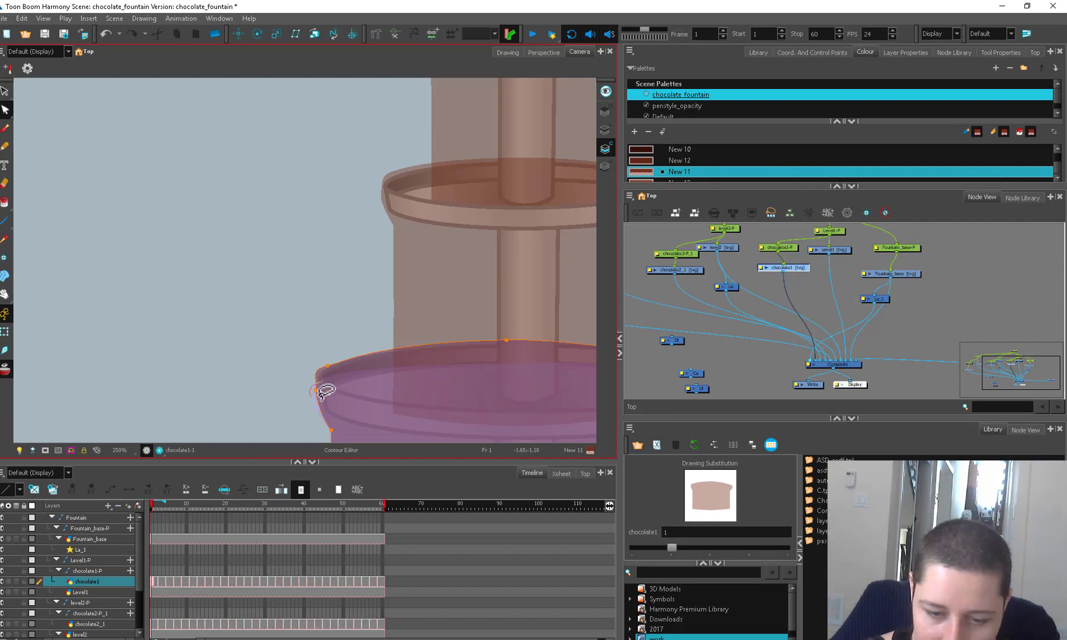
Reshape the outlines of the following chocolate1 drawings so their top edges follow the lowest tier's rim.
key("1")
mouse_move(484, 388)
left_mouse_down()
mouse_move(358, 254)
mouse_move(346, 342)
left_mouse_up()
left_click(159, 582)
left_click(163, 286)
left_click_drag(164, 288, 162, 223)
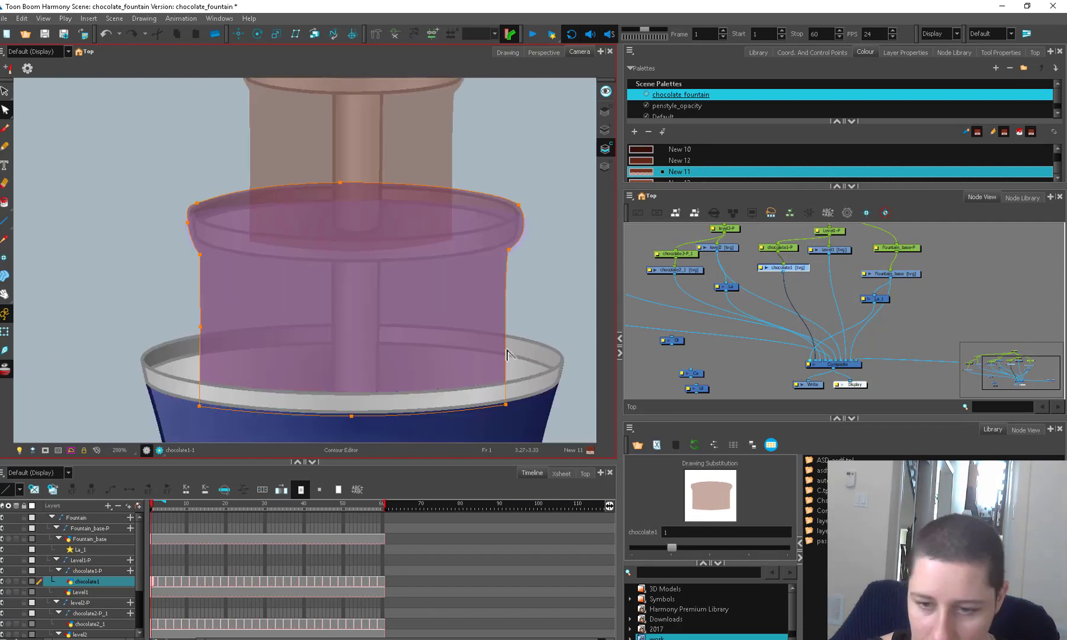
key("2")
left_click(248, 265)
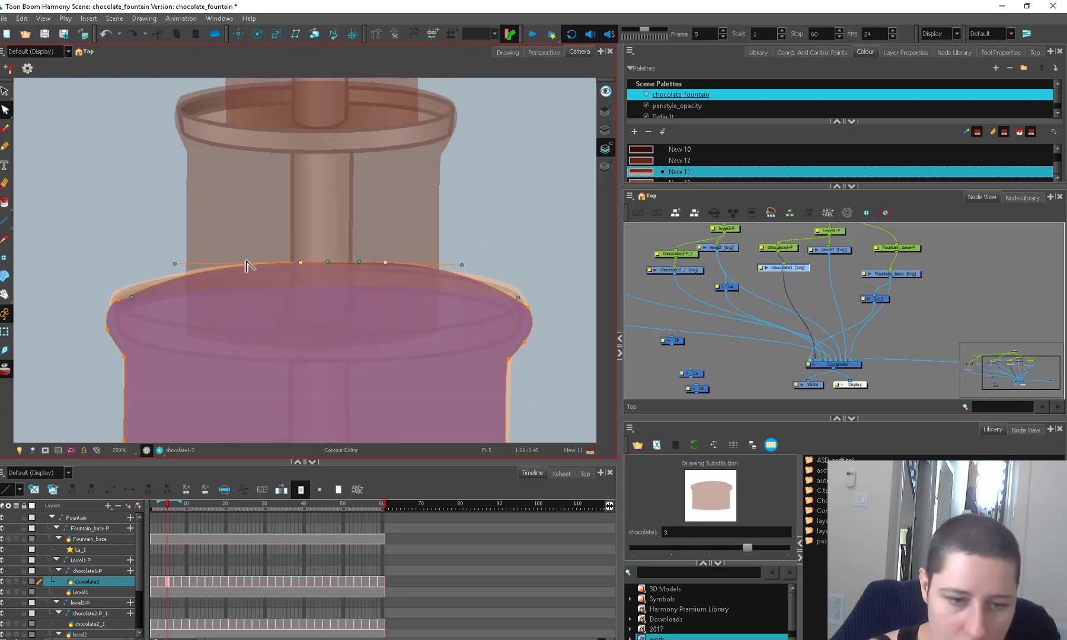
left_click_drag(126, 438, 142, 364)
key("2")
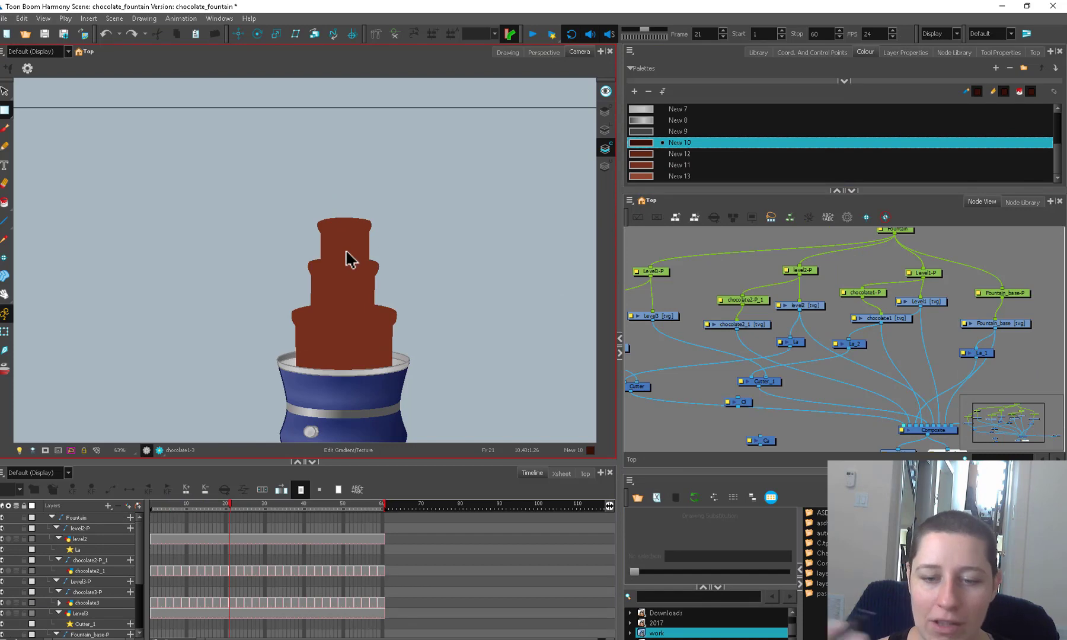
Select the top-tier chocolate3 drawing at frame 21 and turn on repaint mode for the Brush.
scroll(346, 243, "up", 1)
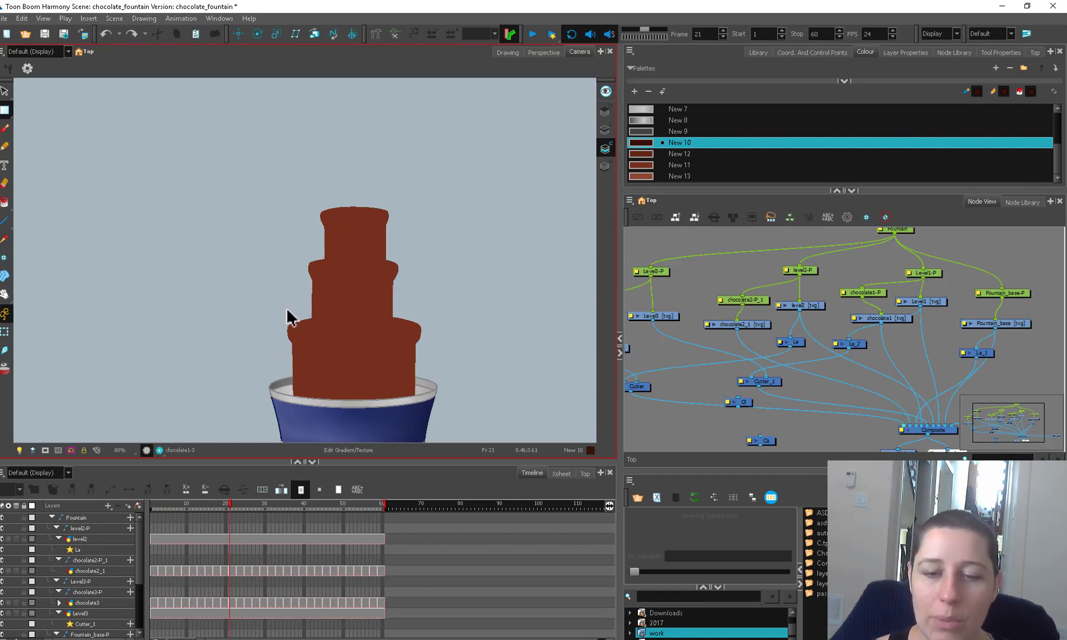
left_click(5, 331)
left_click(355, 237)
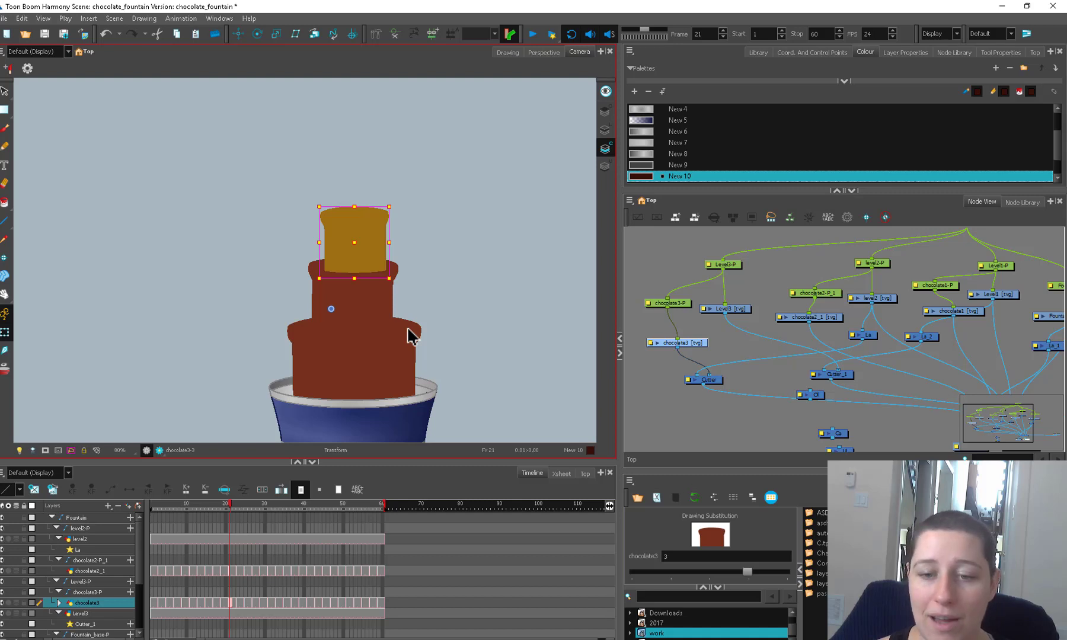
key("alt+s")
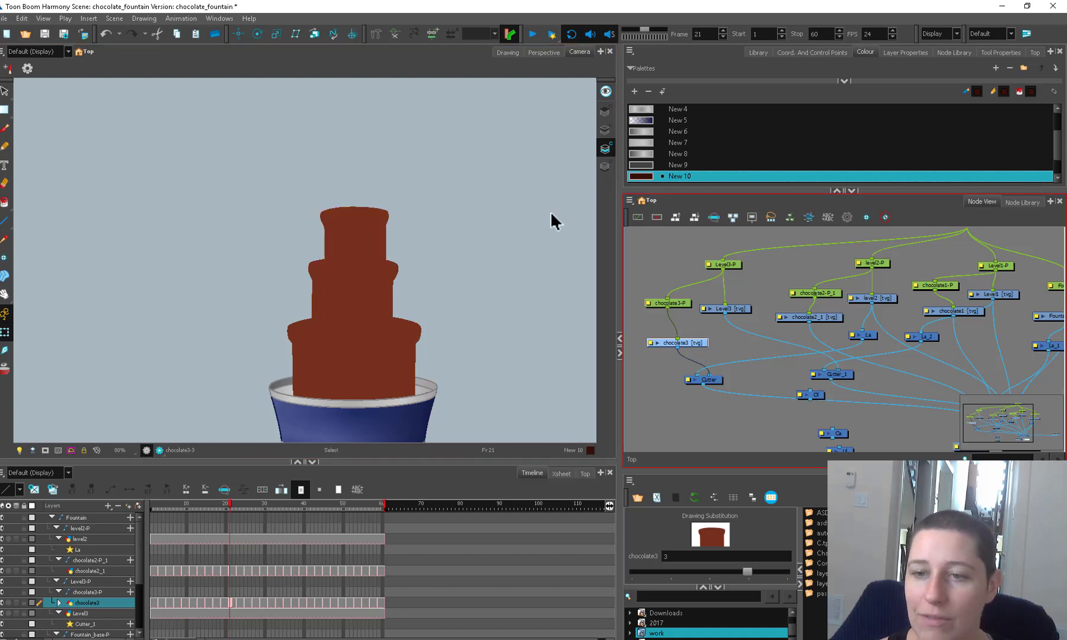
left_click(606, 112)
key("ctrl+a")
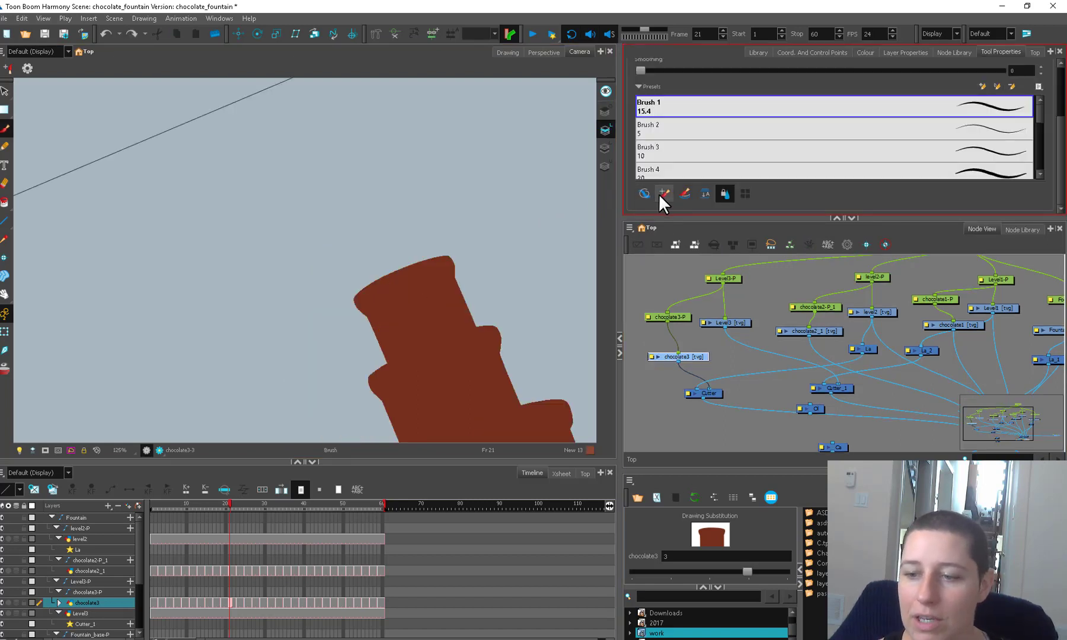
left_click(661, 195)
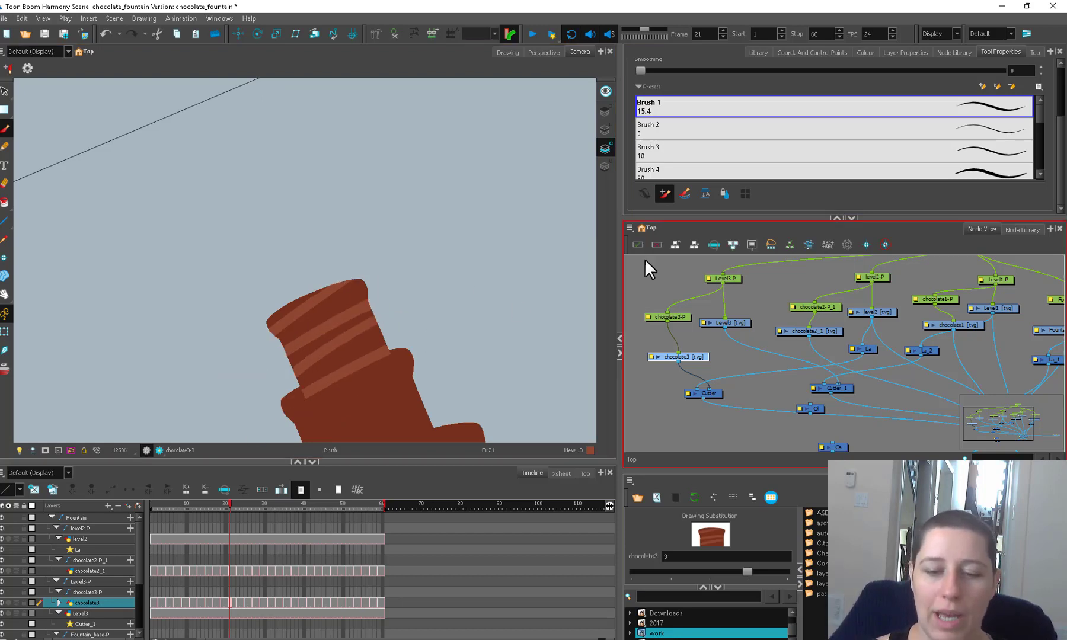
Undo the test strokes painted on the top-tier chocolate.
key("ctrl+z")
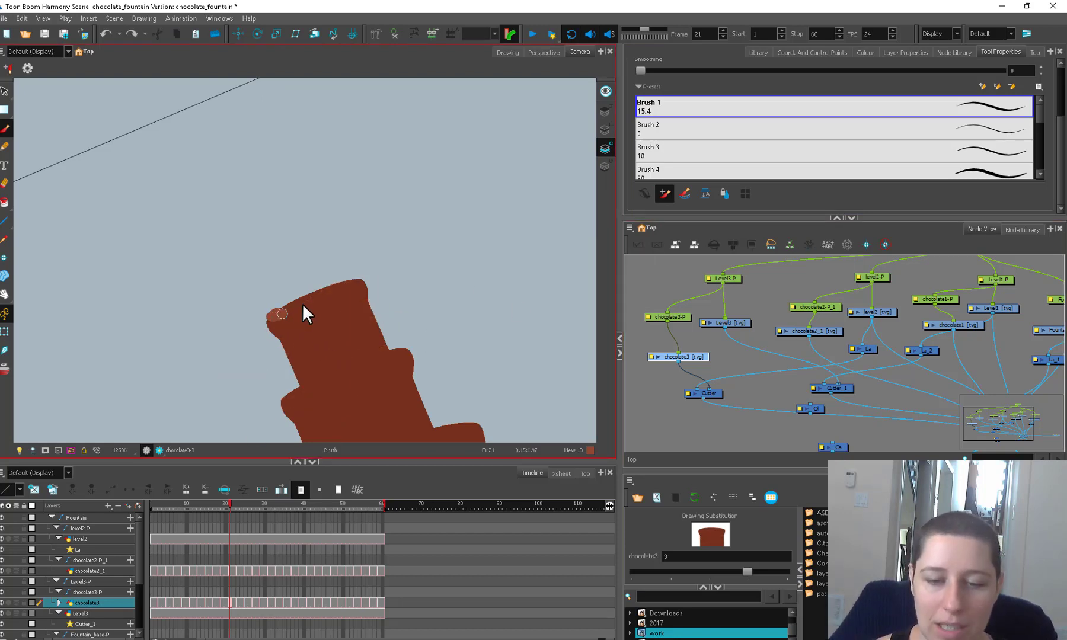
left_click_drag(419, 340, 453, 324)
key("shift+x")
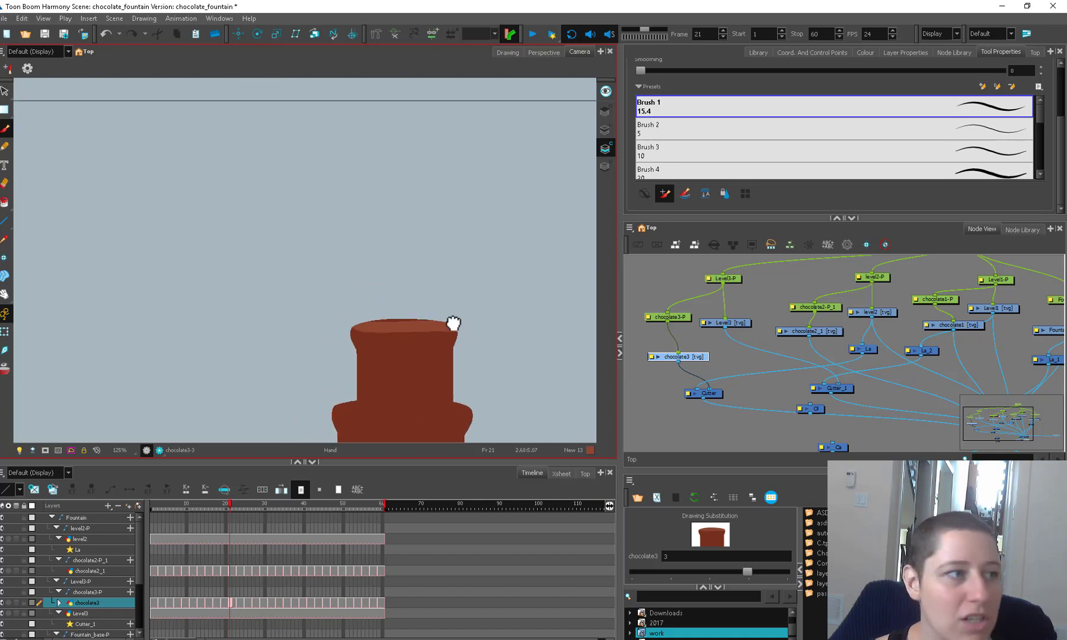
key("ctrl+z")
Paint a New 13 highlight ring around the top rim of chocolate3 drawing 3 at frame 21.
left_click_drag(517, 310, 512, 248)
key("2")
mouse_move(547, 287)
left_mouse_down()
mouse_move(498, 295)
mouse_move(419, 331)
mouse_move(410, 347)
left_mouse_up()
left_click_drag(484, 317, 478, 279)
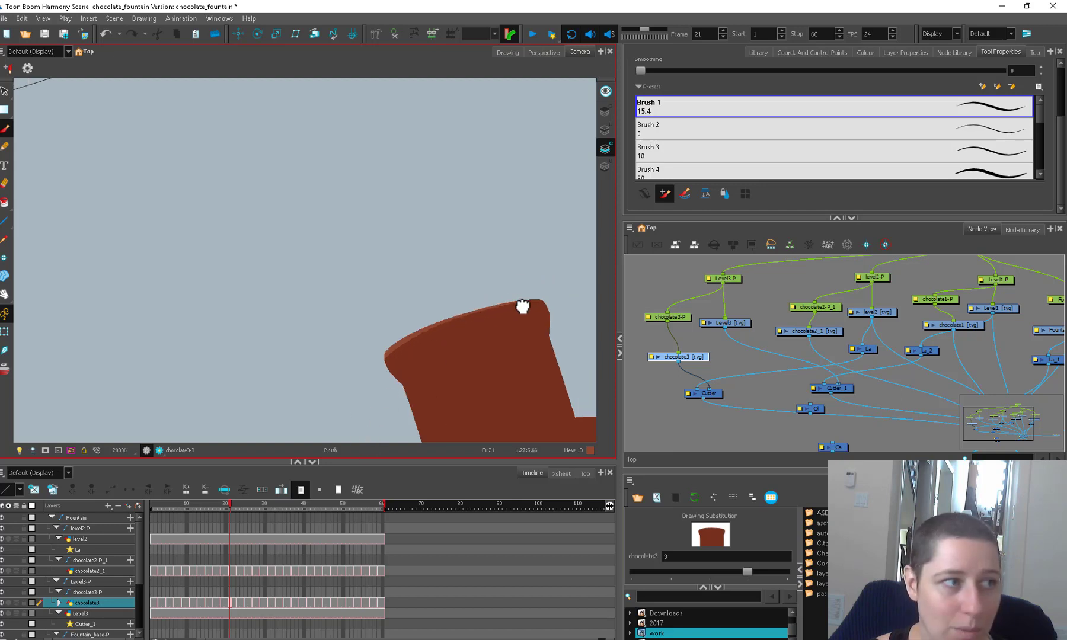
left_click_drag(537, 303, 390, 355)
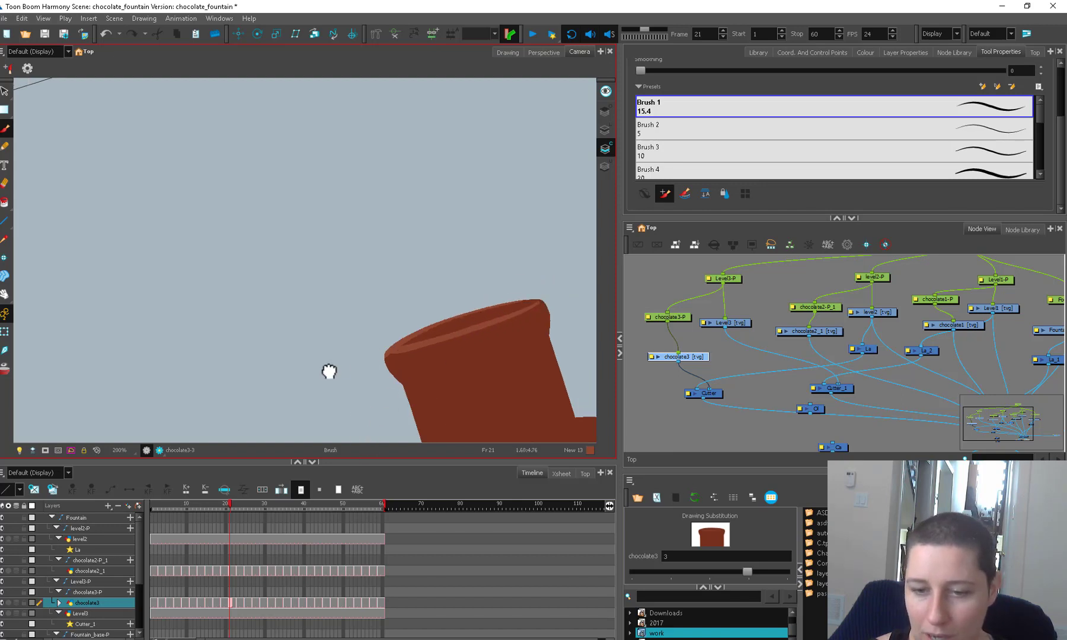
left_click_drag(541, 303, 402, 349)
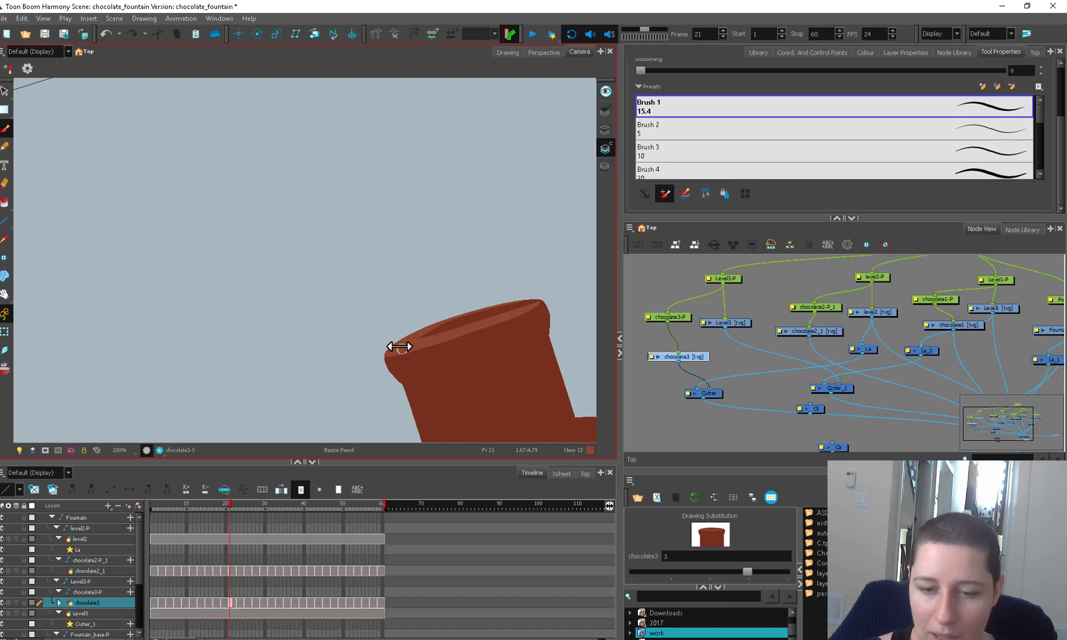
Lower the alpha of the New 11 chocolate colour so the drawing turns semi-transparent.
left_click(865, 51)
left_click(641, 187)
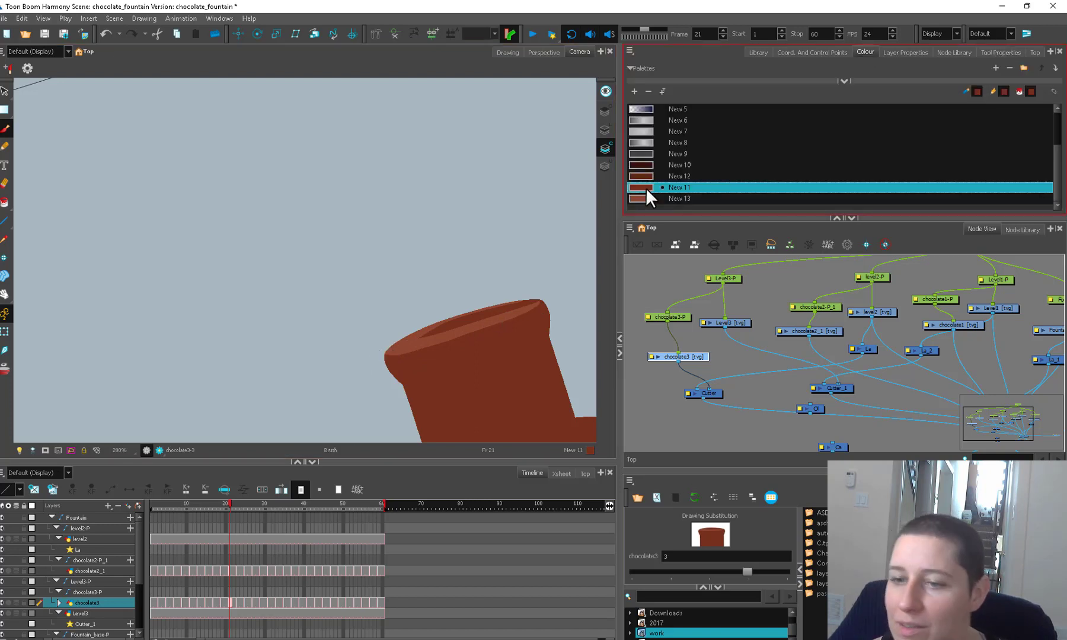
double_click(645, 187)
left_click_drag(502, 358, 482, 361)
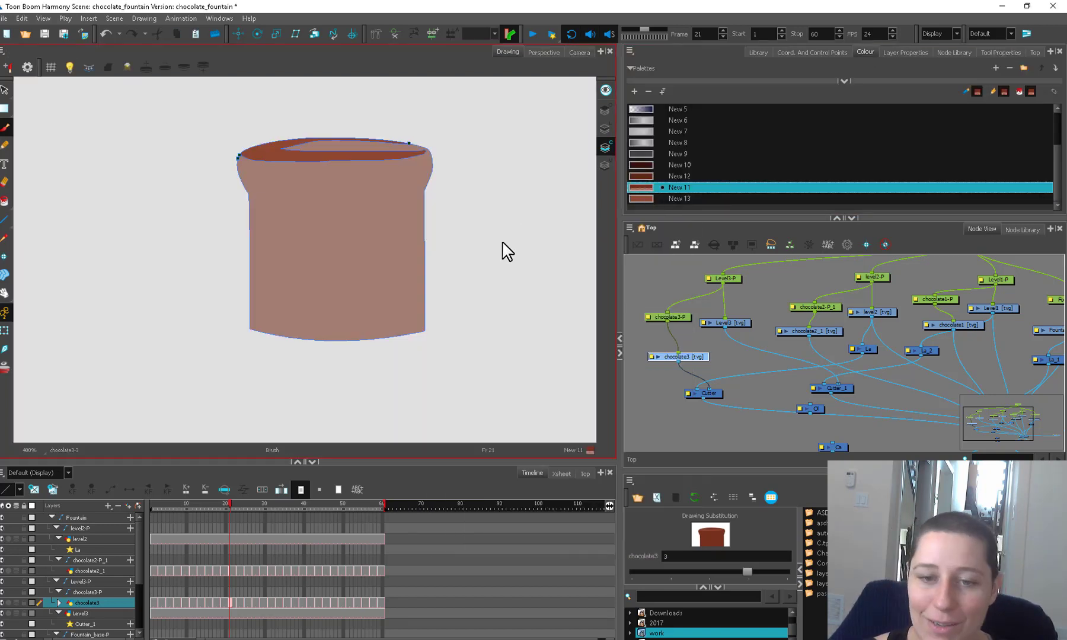
Trace the rim highlight onto chocolate3 drawing 4 over the onion skin and fill it with New 13.
mouse_move(500, 250)
left_mouse_down()
mouse_move(476, 382)
mouse_move(517, 370)
mouse_move(483, 255)
left_mouse_up()
scroll(477, 382, "up", 5)
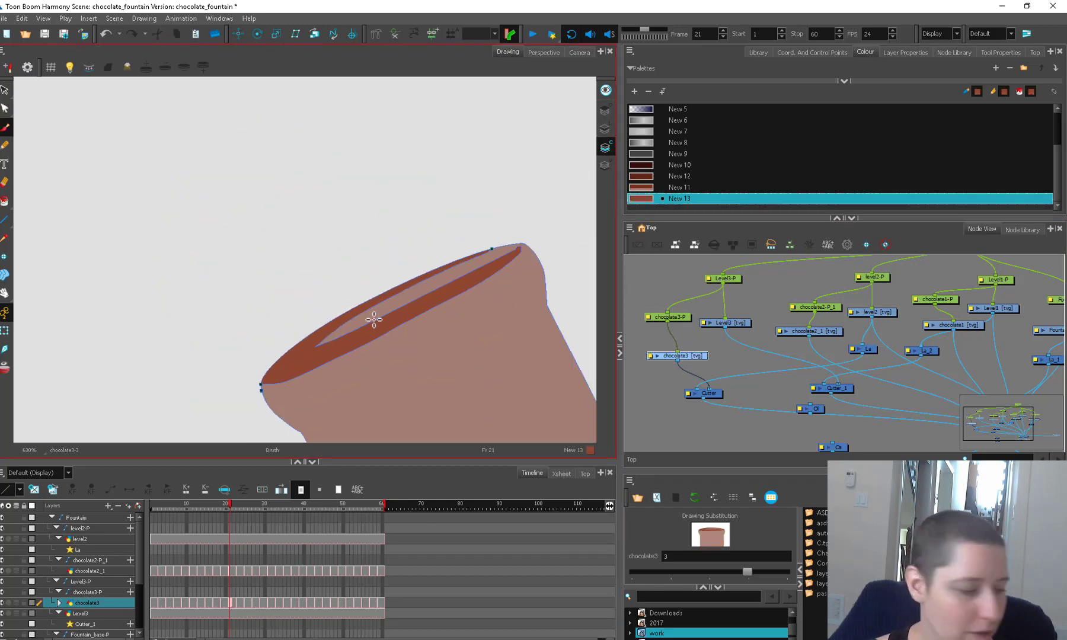
key(".")
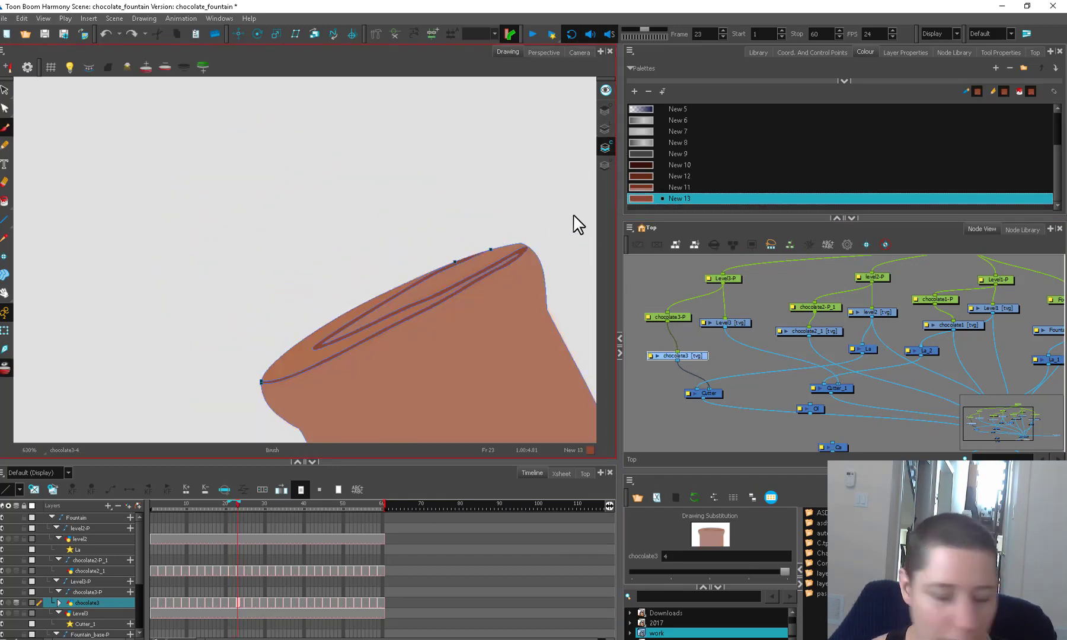
key("alt+i")
left_click(307, 356)
key(".")
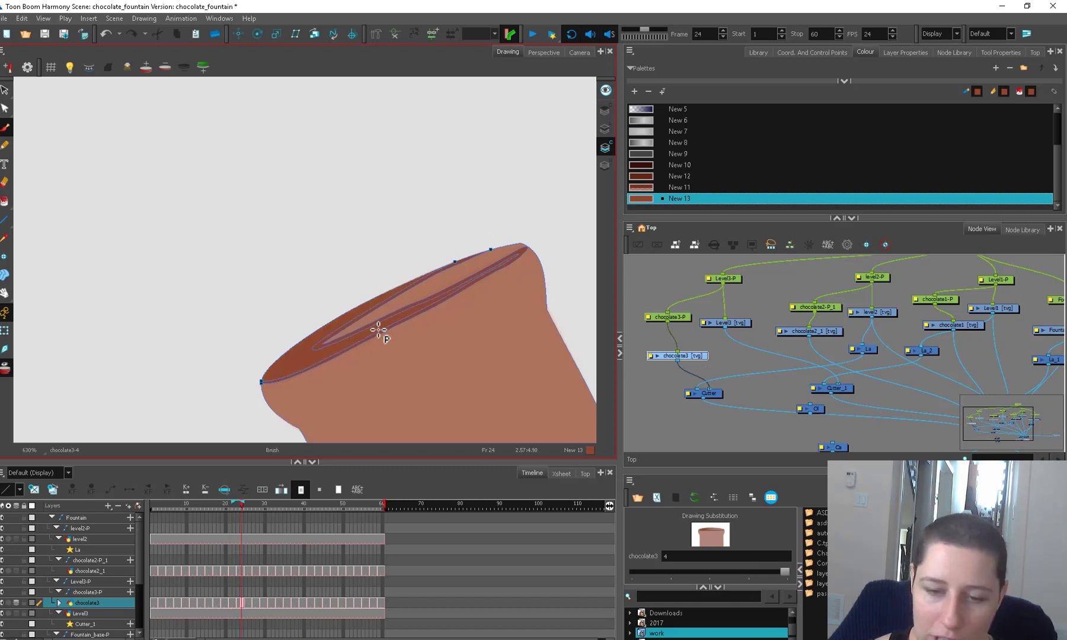
Paint the New 13 rim highlight on chocolate3 drawing 1 at frame 25, following the onion-skinned drawings.
key(".")
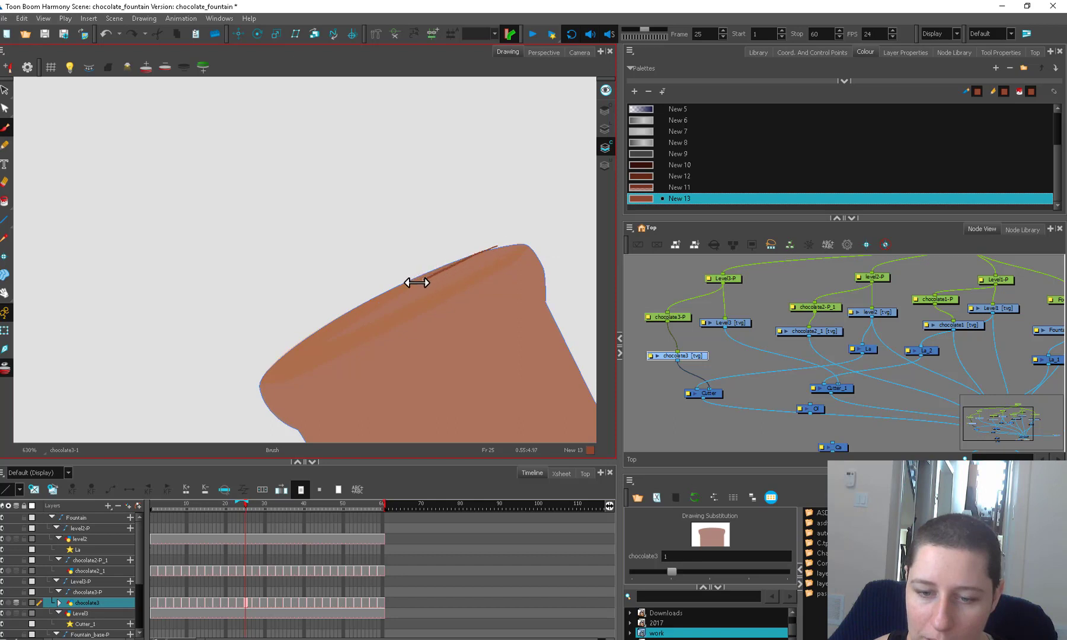
left_click_drag(329, 342, 530, 246)
left_click_drag(432, 296, 515, 257)
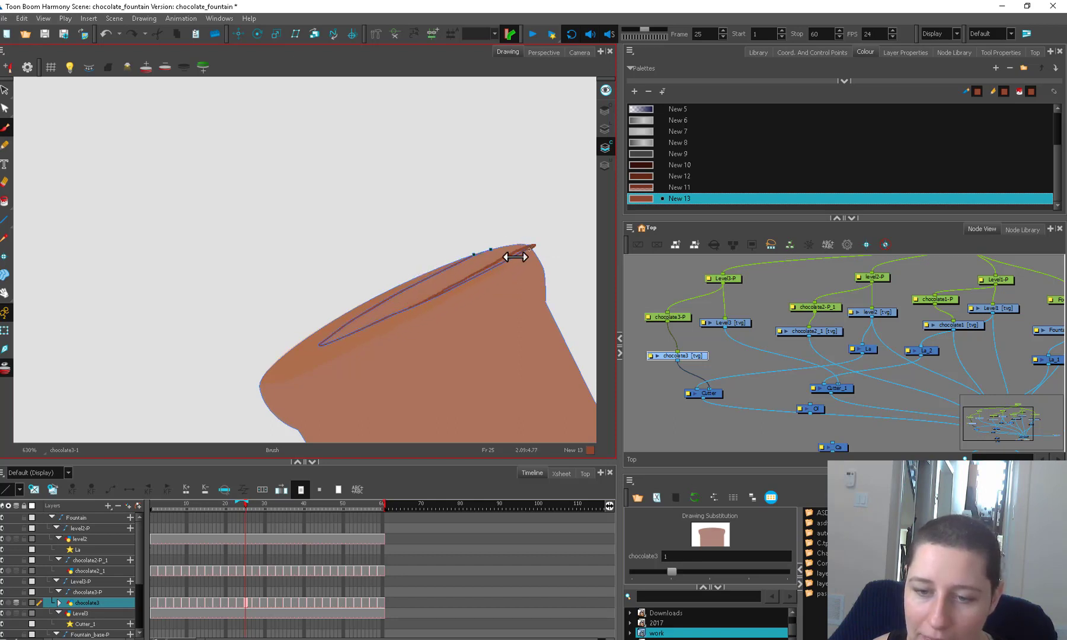
left_click_drag(442, 298, 359, 340)
left_click_drag(276, 377, 261, 378)
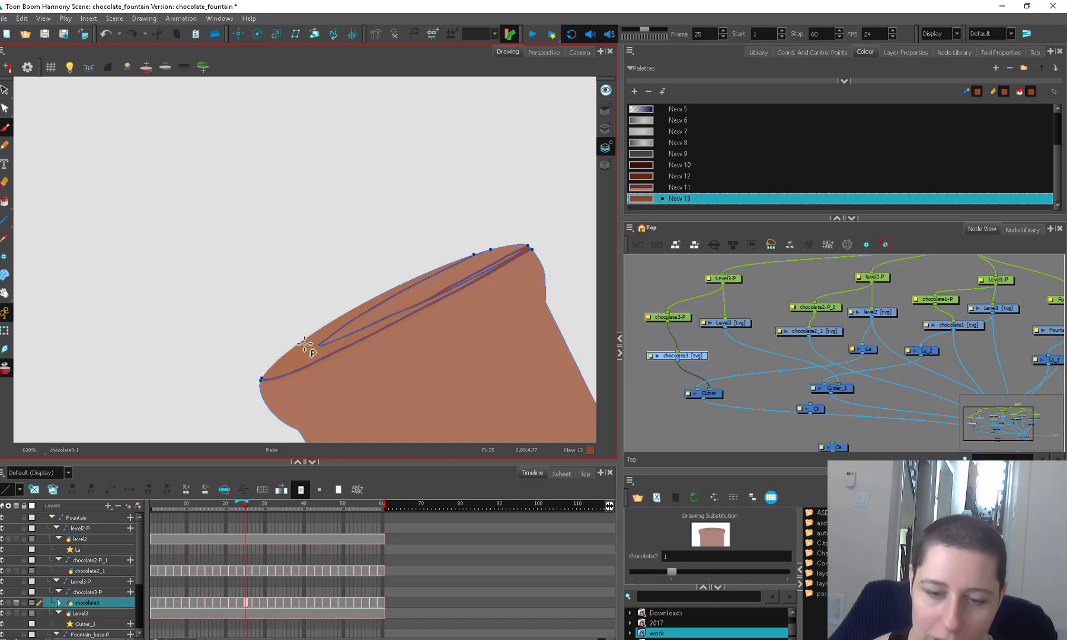
key("ctrl+z")
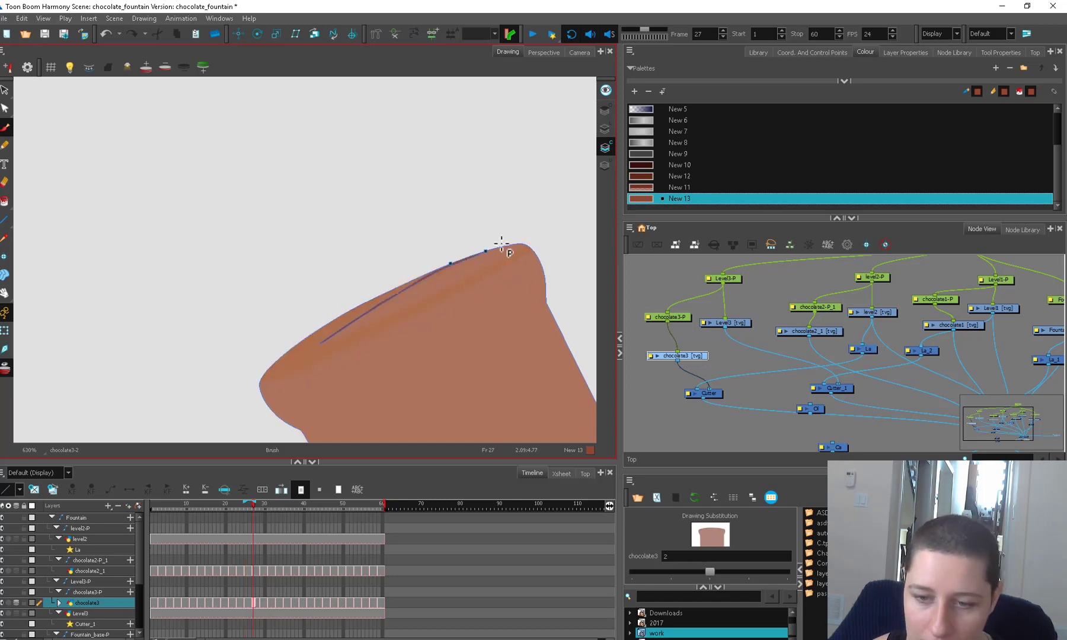
key("ctrl+shift+z")
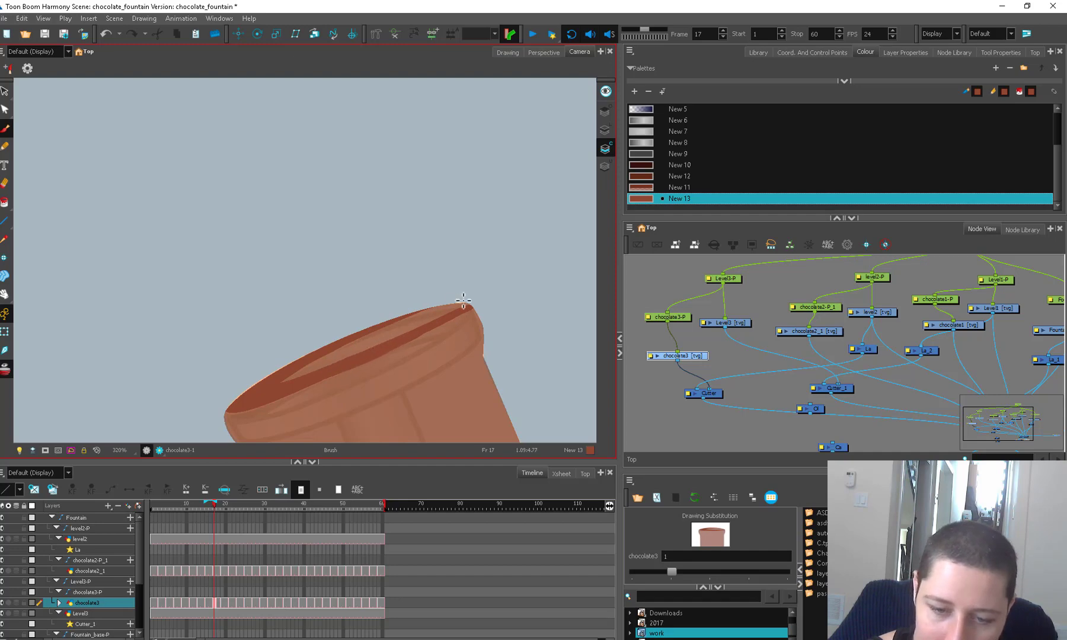
Refine the rim highlight's edges on chocolate3 drawing 2 at frame 19 using New 13 and New 11.
key("period")
key("period")
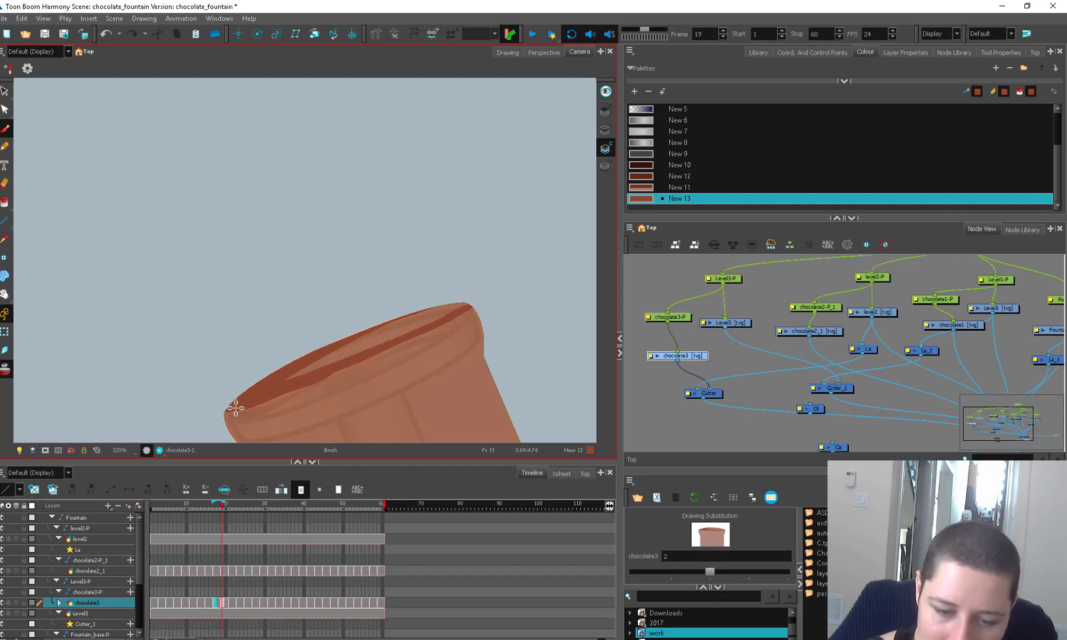
left_click_drag(236, 409, 399, 345)
left_click(349, 373, "alt")
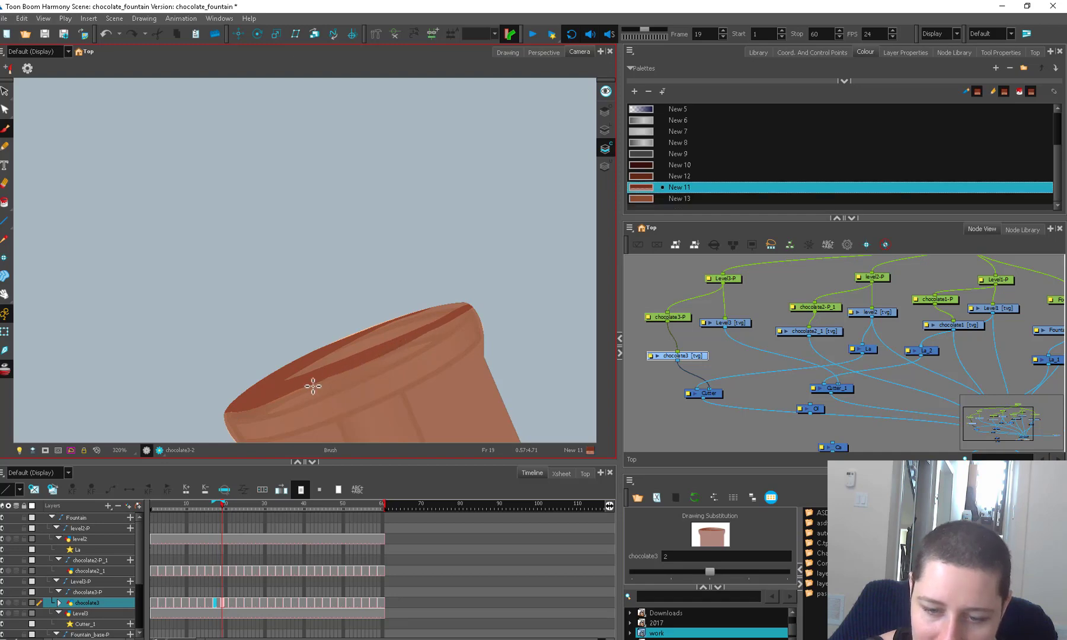
left_click_drag(405, 360, 422, 340)
left_click(435, 328, "alt")
Step through the chocolate3 frames and play back the animation to check the rim highlight's movement.
key("period")
key("period")
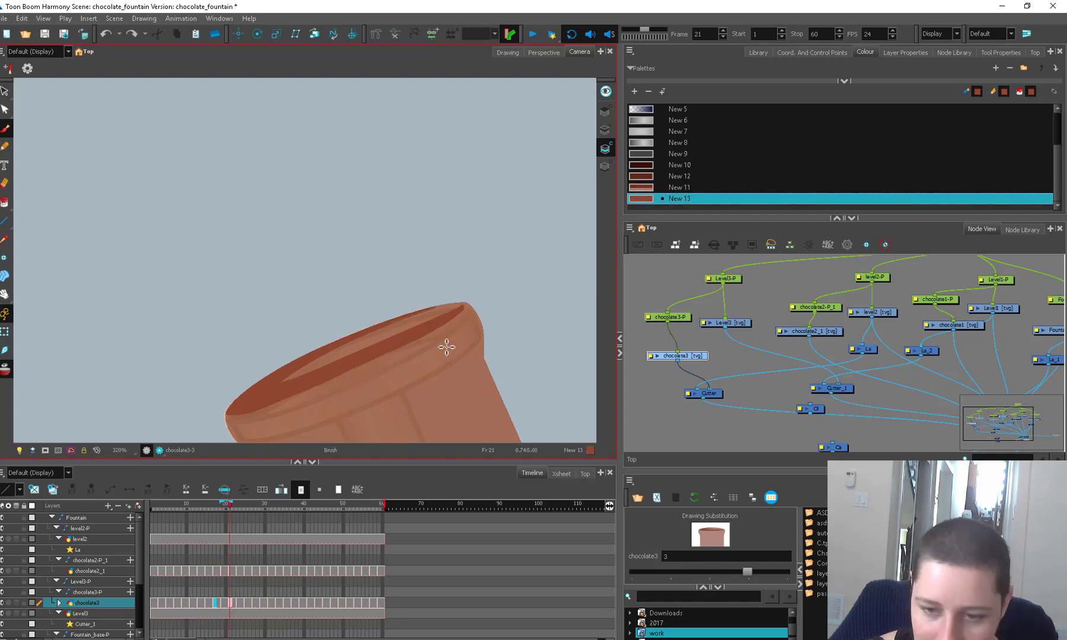
key("period")
key("period")
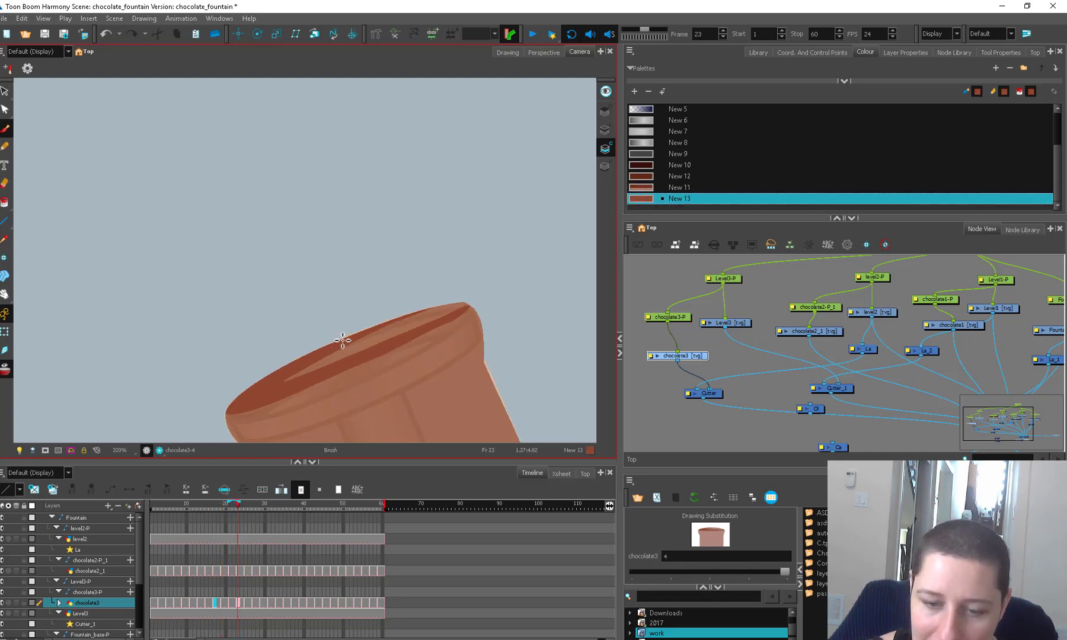
key("period")
key("period")
key("period")
key("period")
key("period")
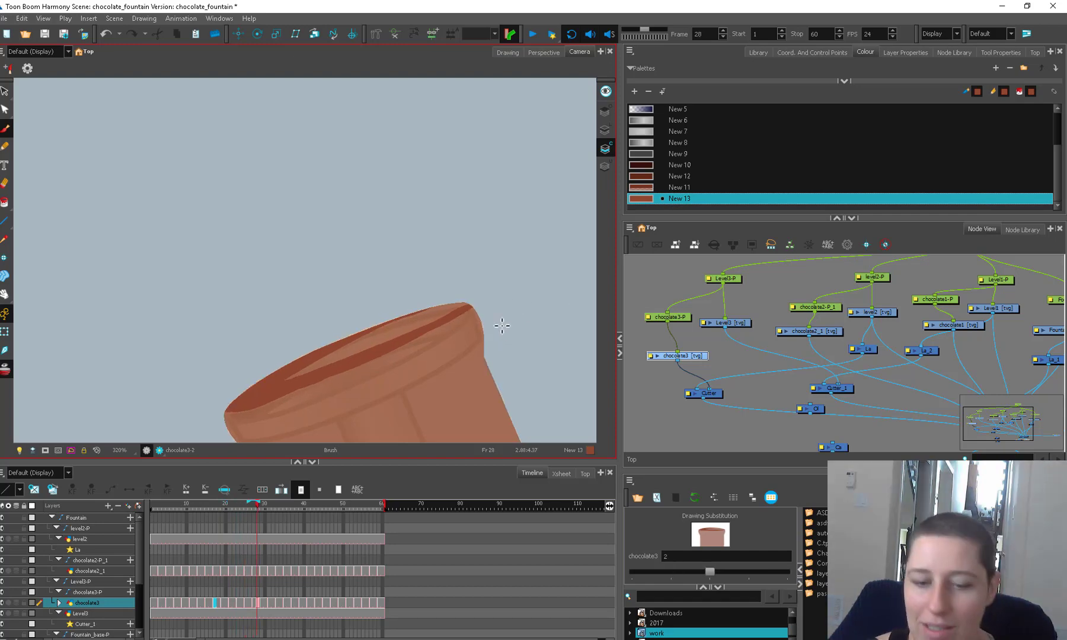
key("comma")
key("period")
key("period")
key("period")
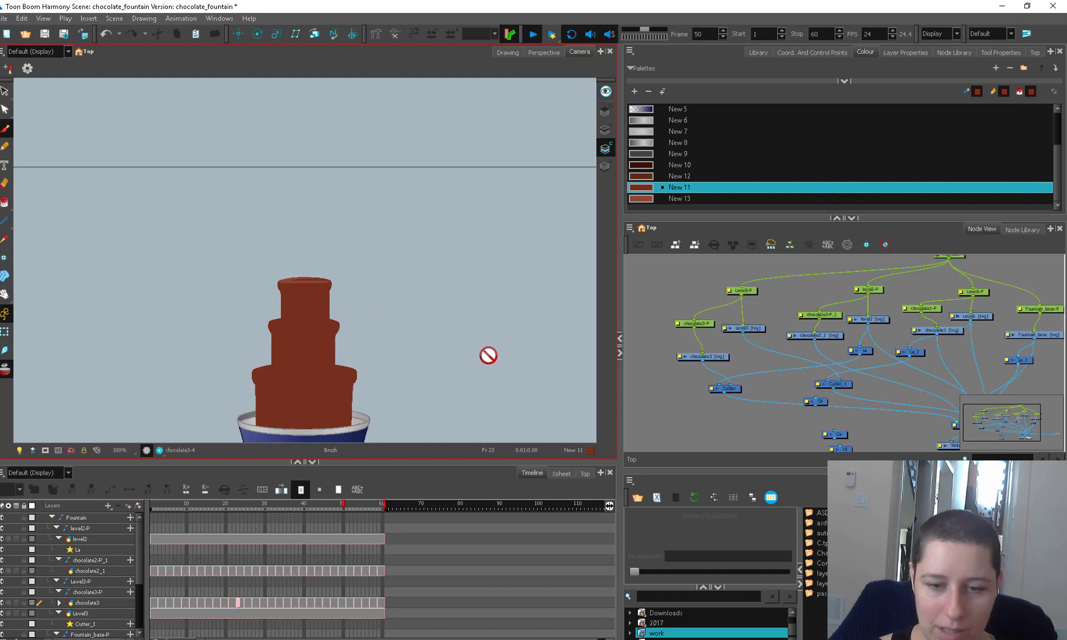
left_click(533, 34)
left_click_drag(830, 336, 831, 343)
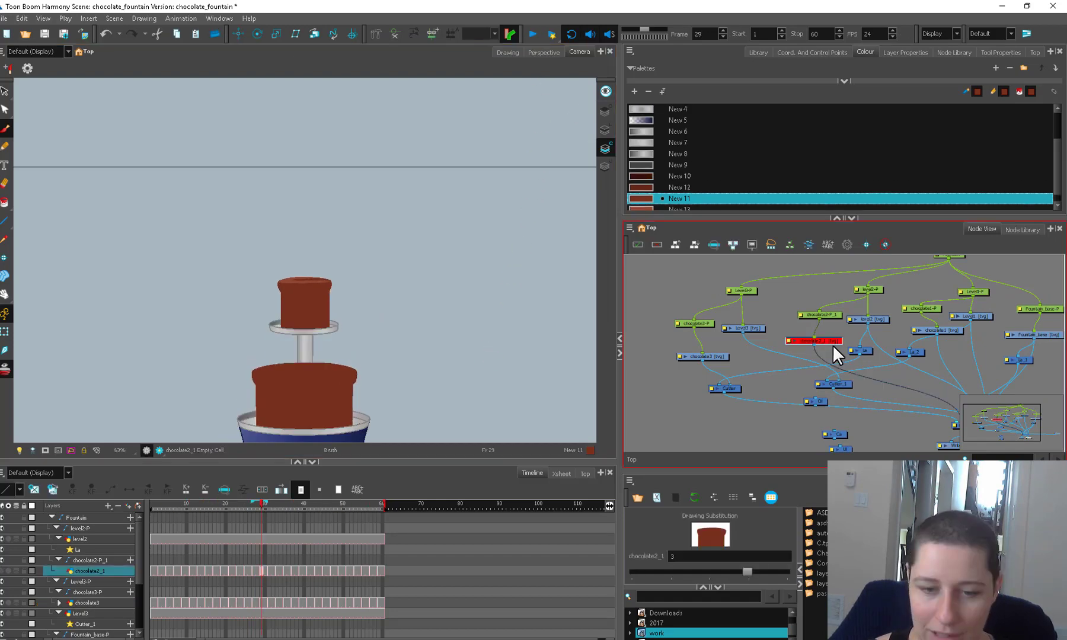
left_click_drag(497, 412, 543, 303)
key("2")
key("2")
key("2")
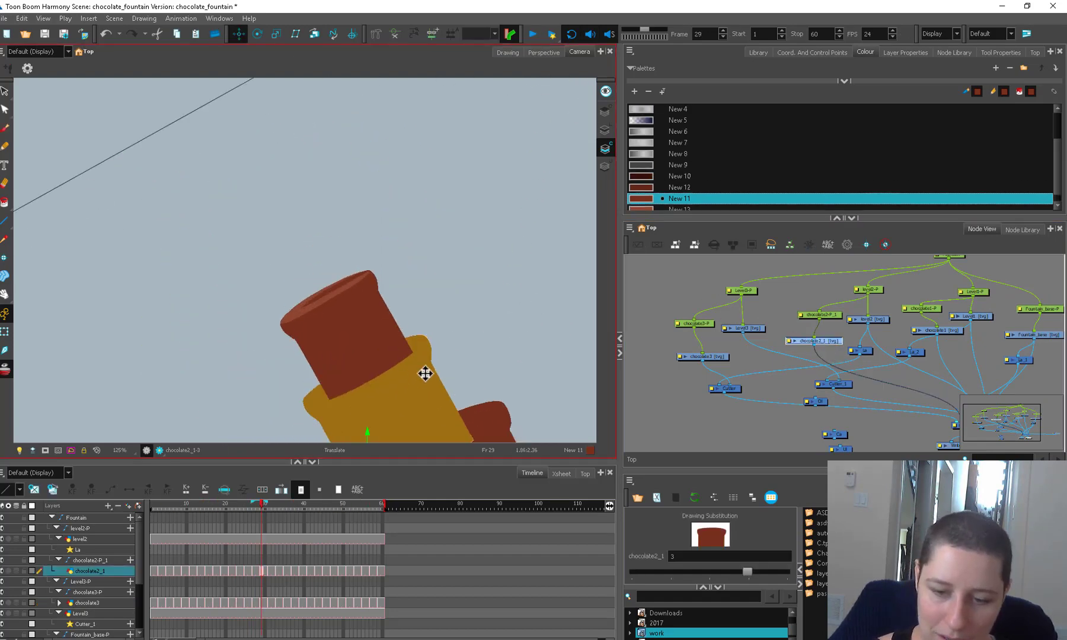
key("space")
left_click_drag(417, 377, 374, 345)
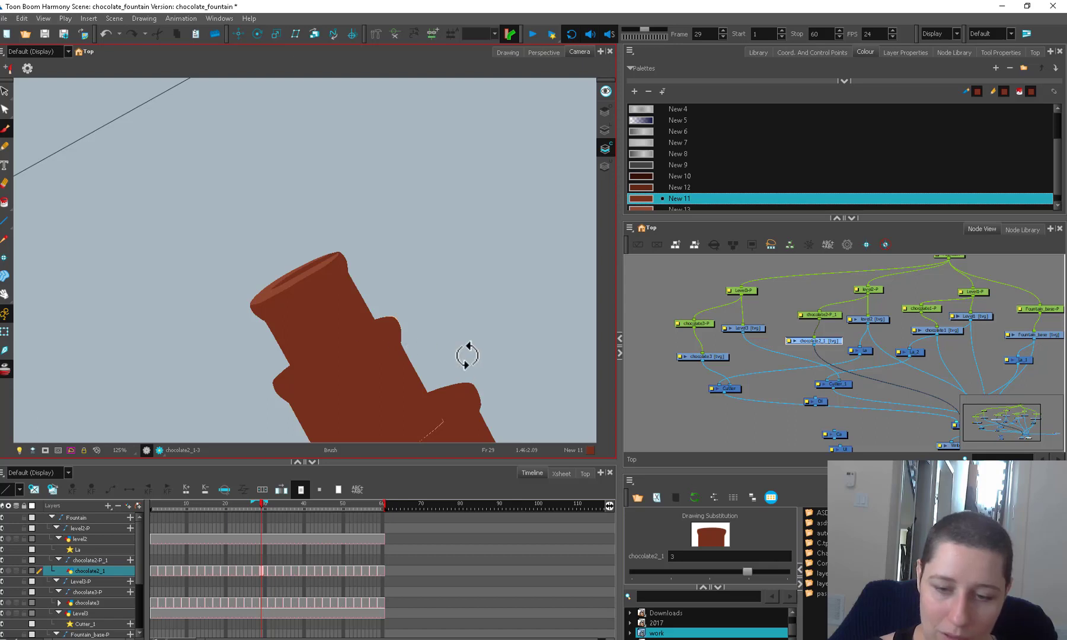
mouse_move(467, 356)
left_mouse_down()
mouse_move(460, 388)
mouse_move(469, 375)
left_mouse_up()
key("shift+x")
left_click(722, 367)
left_click(711, 355)
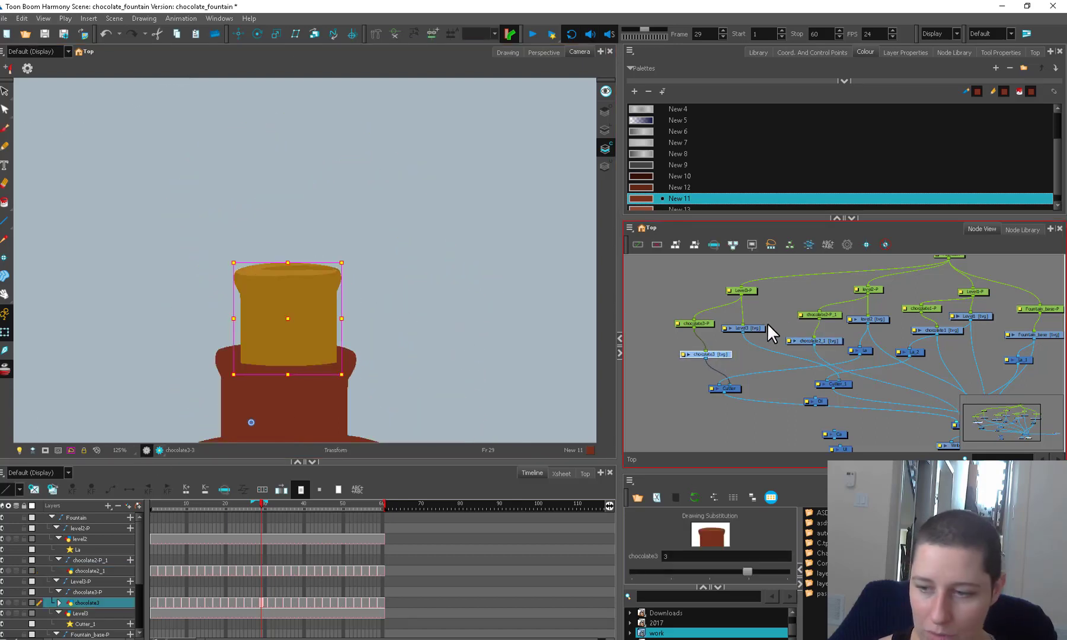
Add the asdf template from the library to the node network and rename its drawing and peg as Chilight2.
left_click_drag(905, 399, 855, 336)
left_click_drag(822, 523, 739, 351)
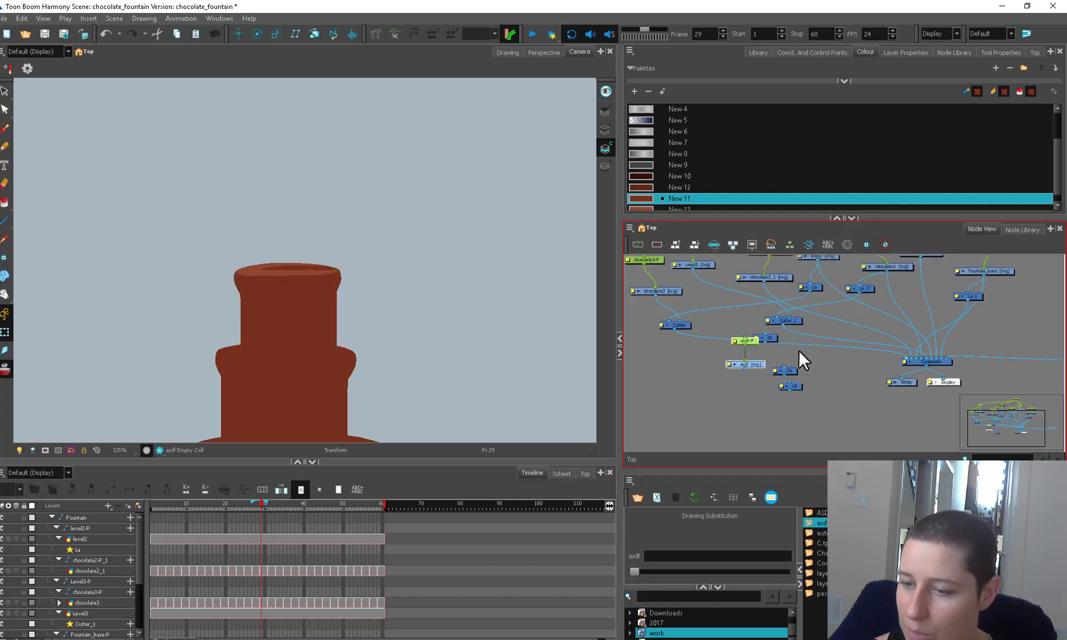
left_click(848, 245)
left_click(527, 310)
type("a")
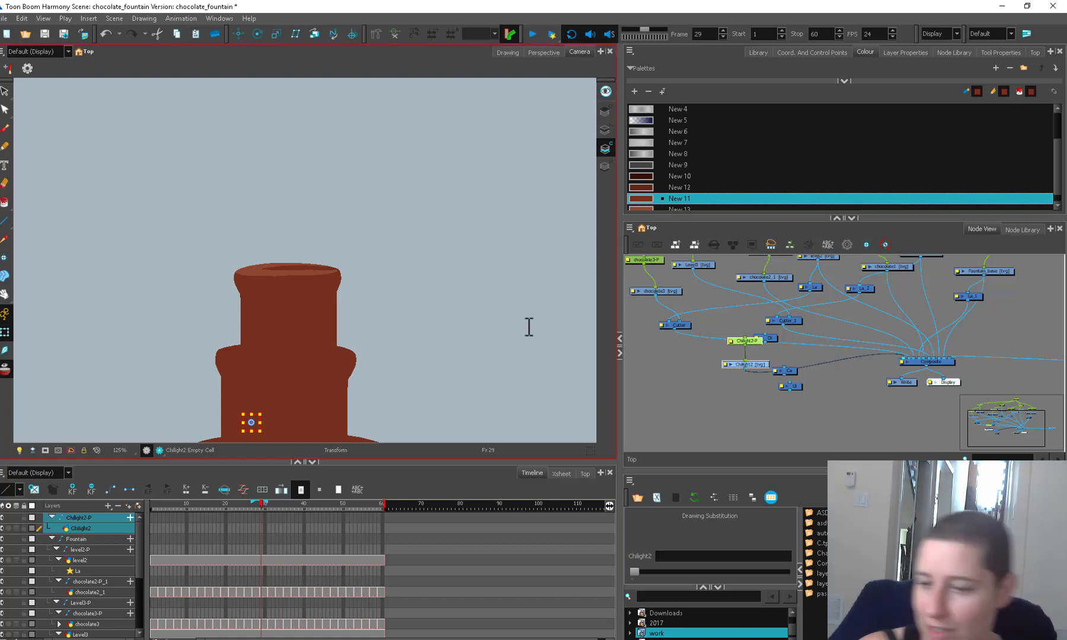
Delete Chilight2's own peg and attach the Chilight2 drawing to the chocolate2-P_1 peg.
mouse_move(738, 322)
left_mouse_down()
mouse_move(748, 369)
mouse_move(738, 333)
left_mouse_up()
left_click_drag(746, 334, 741, 374)
left_click(783, 290)
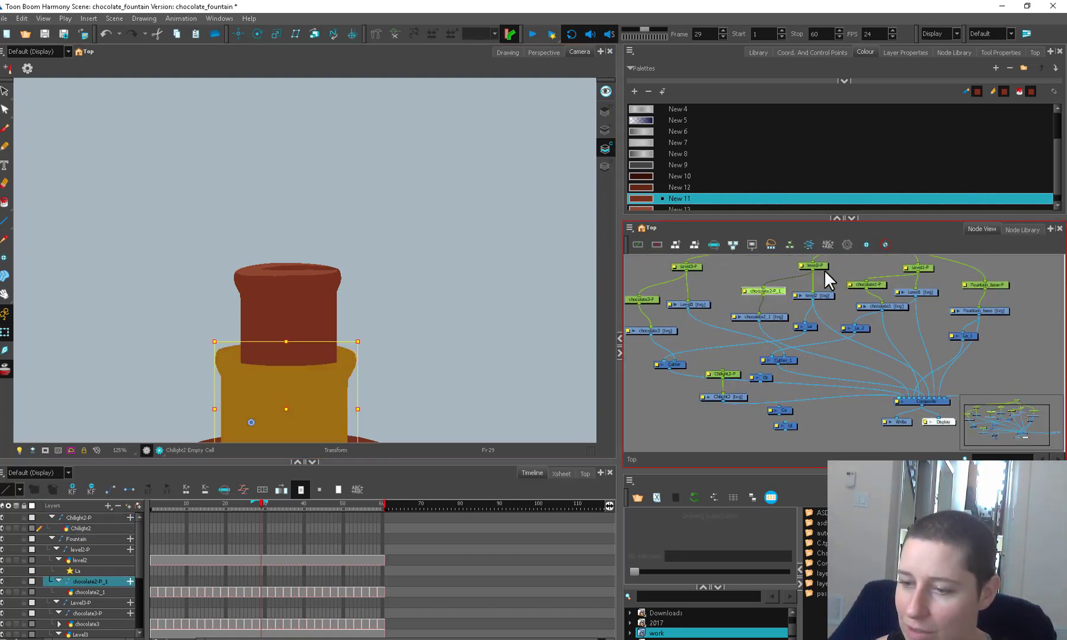
left_click(723, 372)
key("Delete")
left_click_drag(737, 396, 747, 338)
left_click(773, 289)
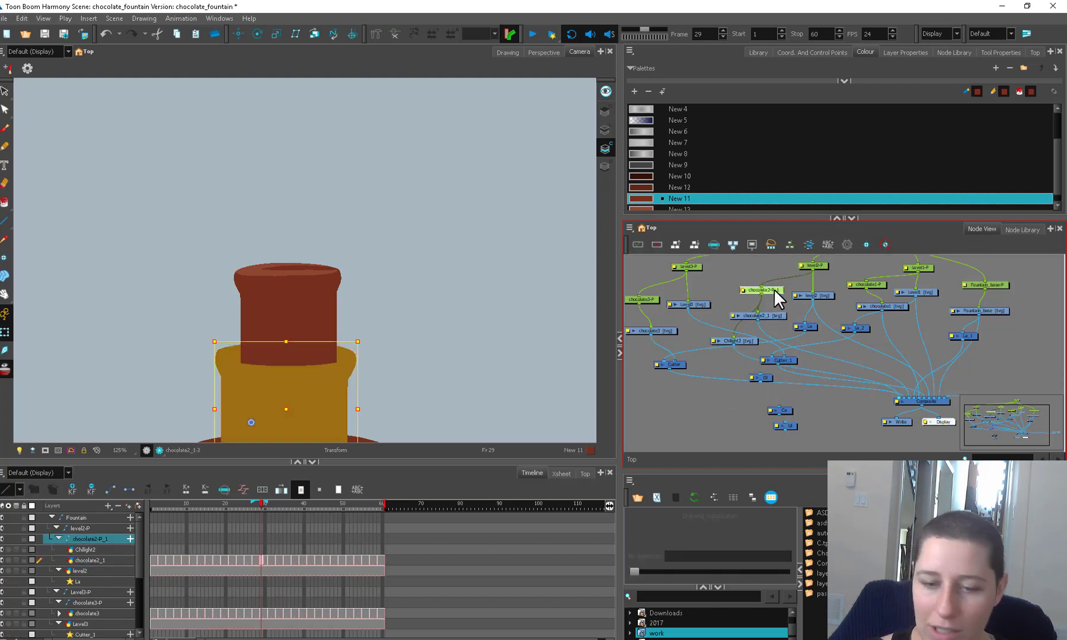
Reshape the inner corner of the highlight contour on Chilight2 drawing 2 at frame 3, removing the surplus contour points.
left_click(753, 340)
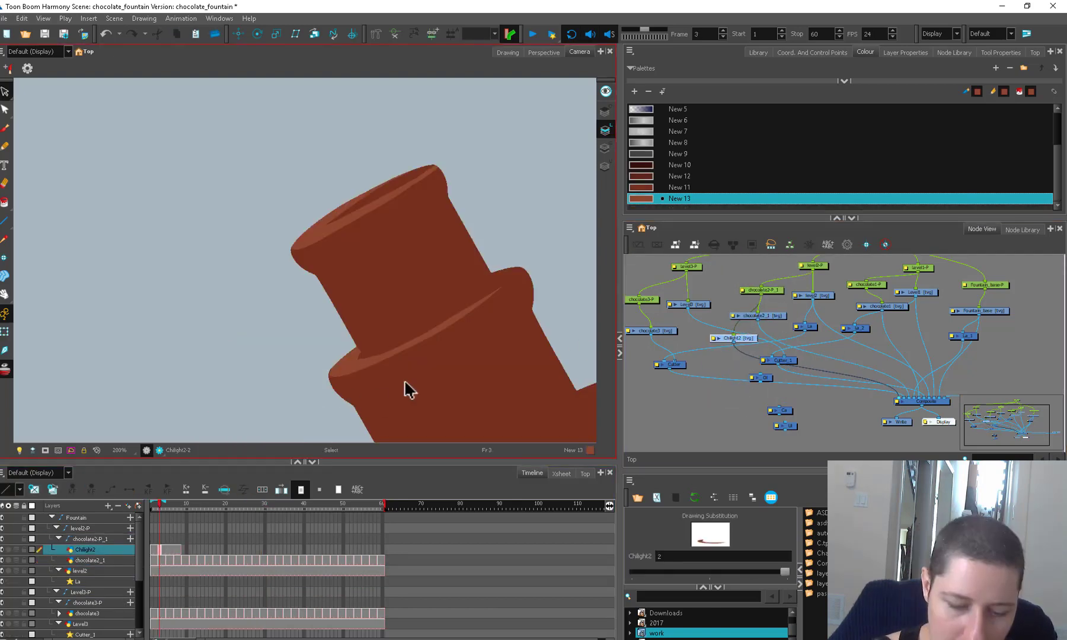
scroll(399, 357, "up", 3)
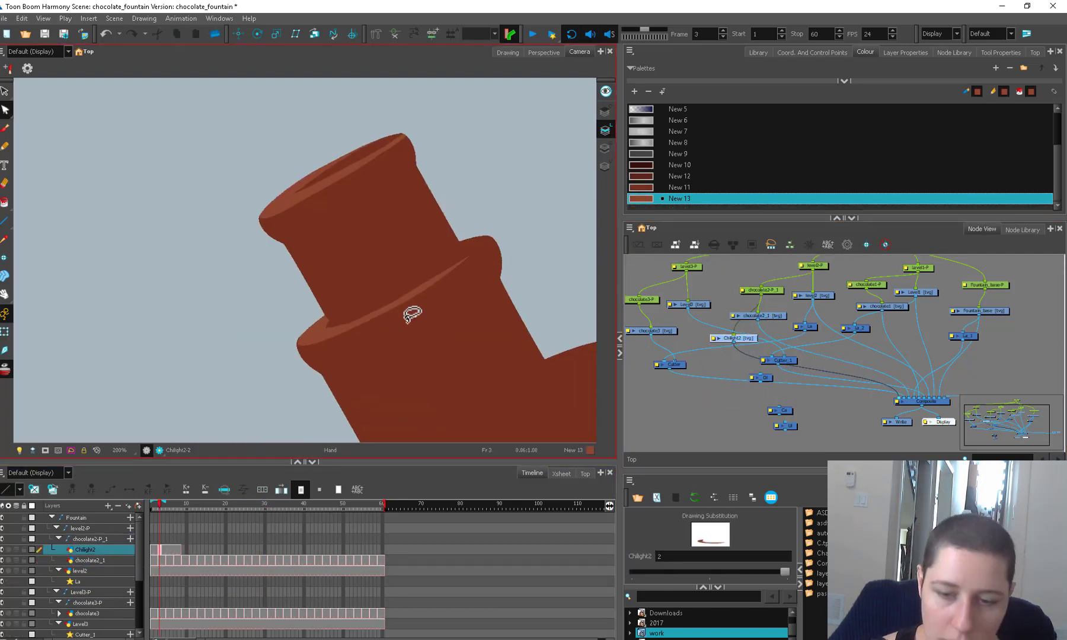
left_click(289, 417)
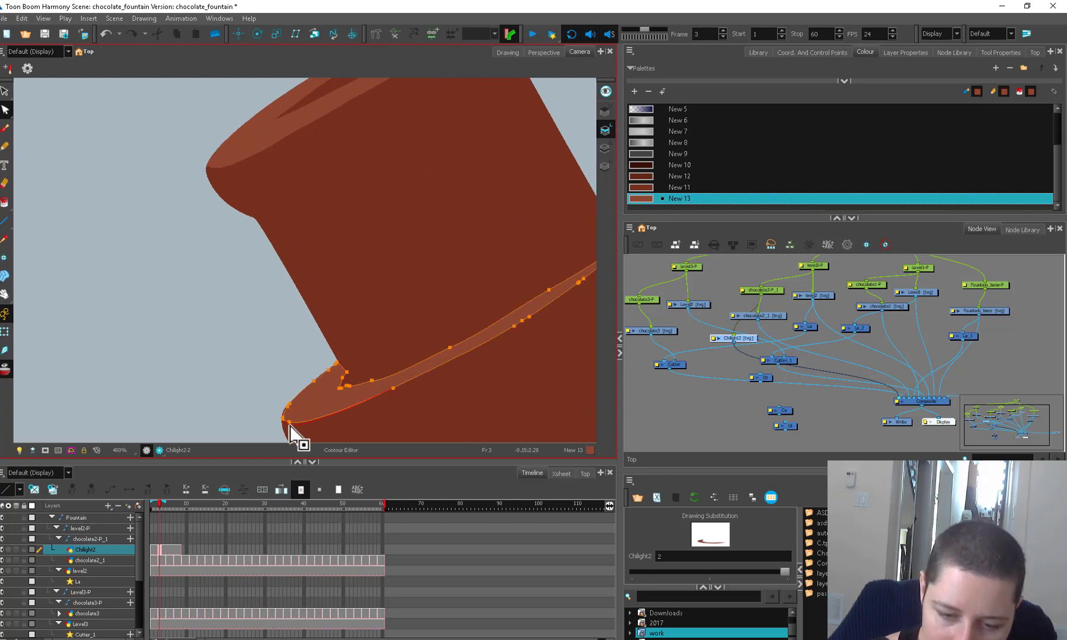
scroll(286, 403, "up", 3)
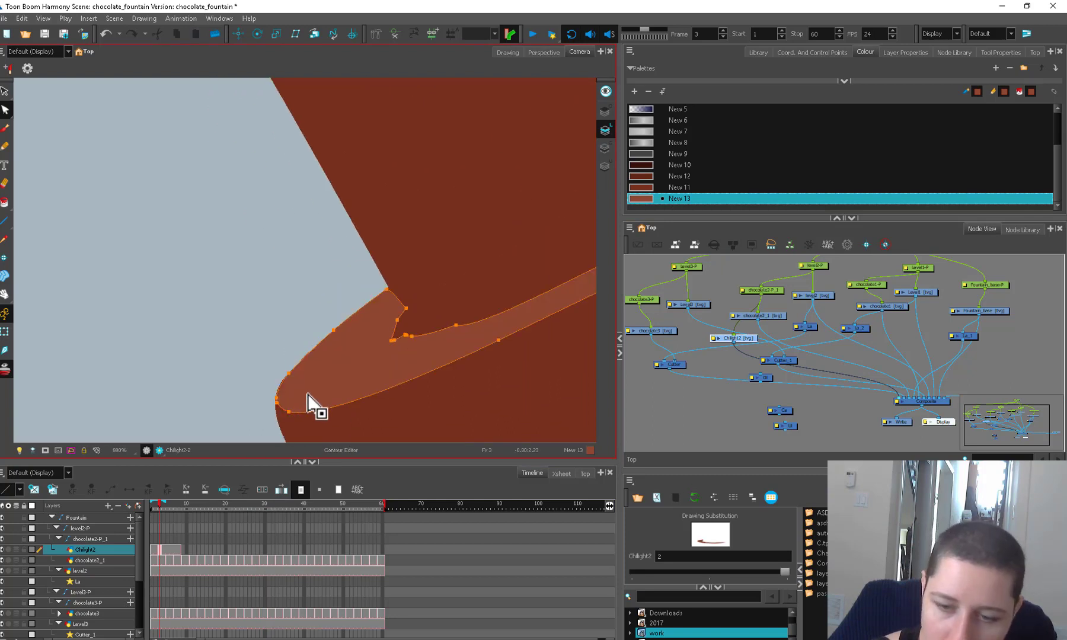
left_click(392, 342)
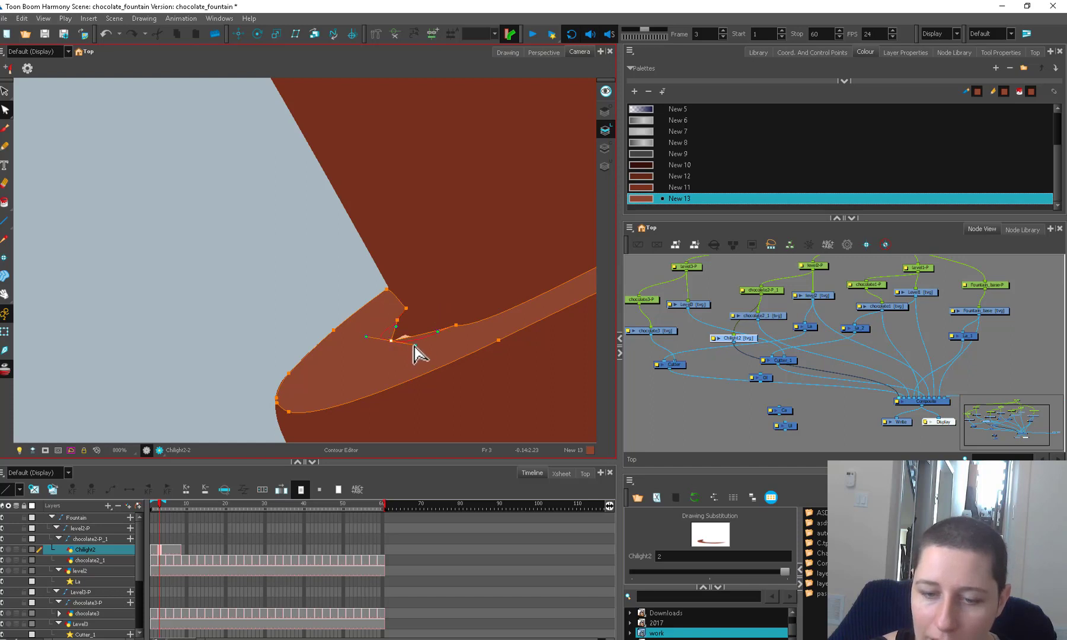
mouse_move(391, 342)
left_mouse_down()
mouse_move(513, 283)
mouse_move(492, 313)
mouse_move(502, 312)
left_mouse_up()
left_click(456, 325)
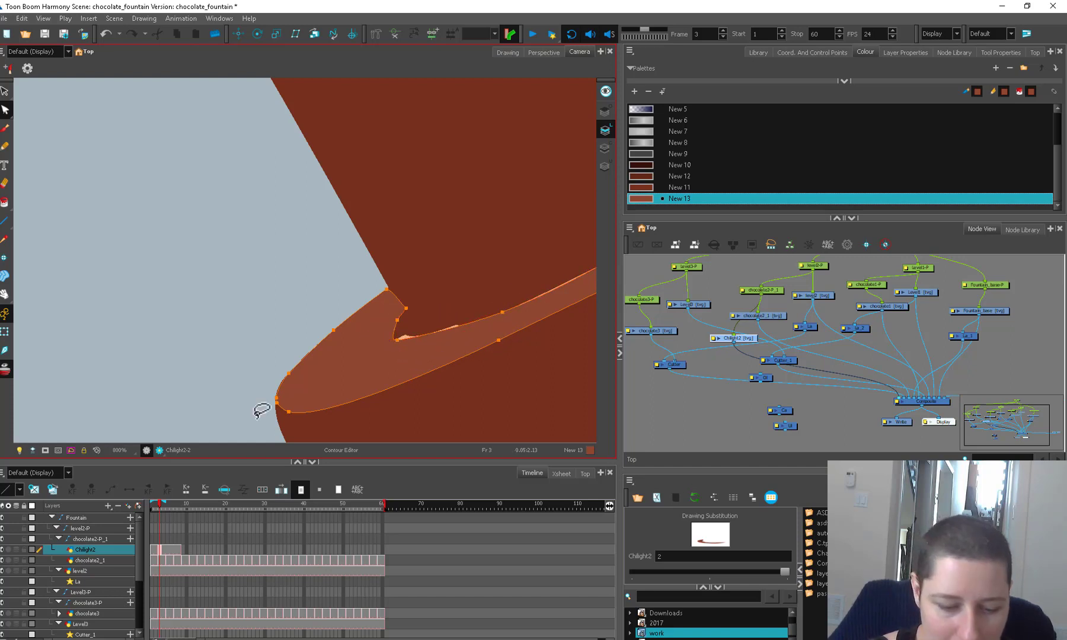
Smooth the inner corner of the highlight contour on Chilight2 drawing 1 at frame 1 into a clean curve.
left_click(152, 547)
key("alt+s")
left_click(466, 302)
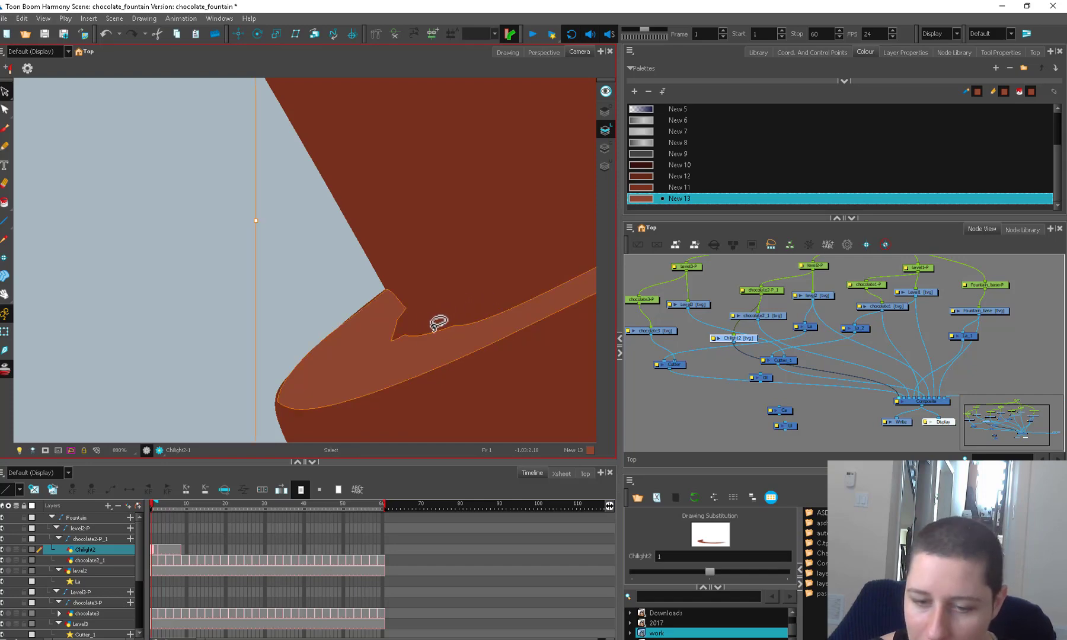
key("alt+q")
left_click(397, 339)
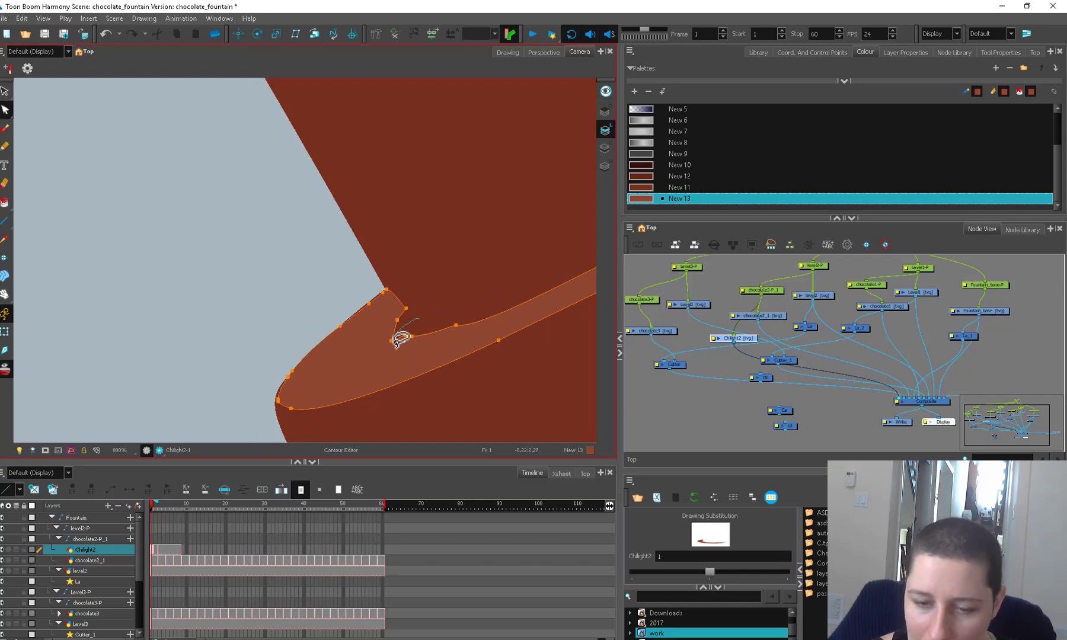
left_click_drag(417, 320, 499, 314)
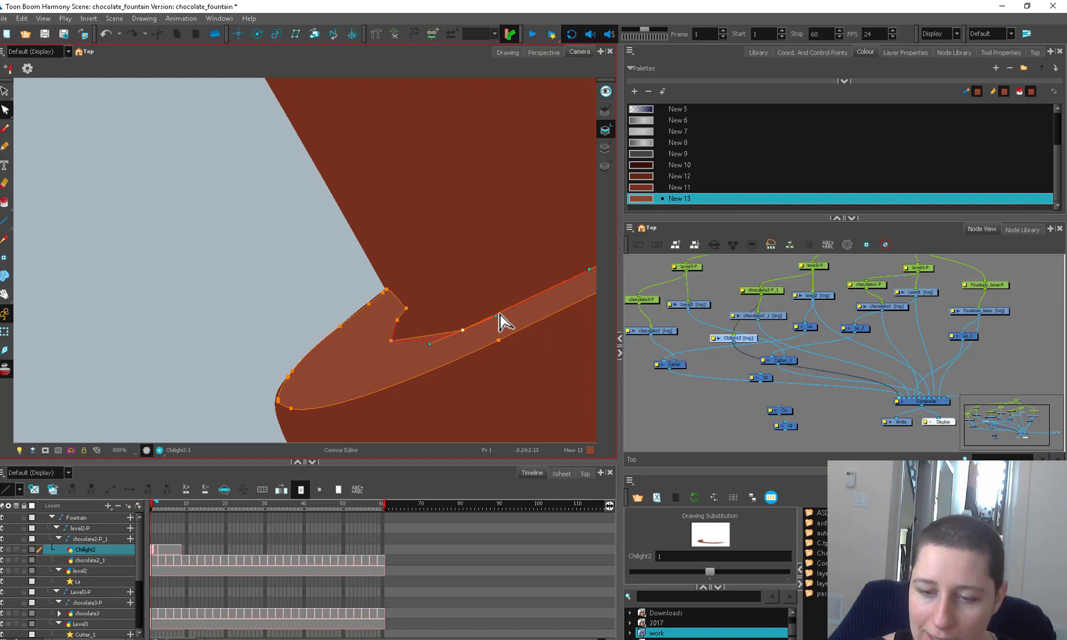
left_click_drag(391, 341, 405, 345)
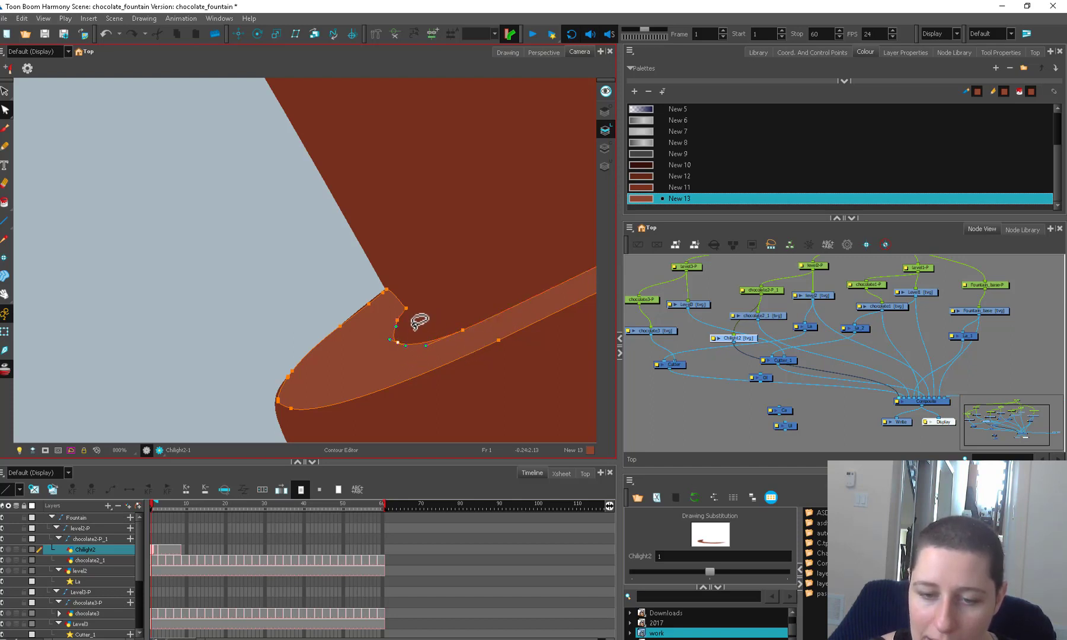
Refine the long tapered end of the highlight on Chilight2 drawing 1 with the Contour Editor.
scroll(505, 316, "down", 3)
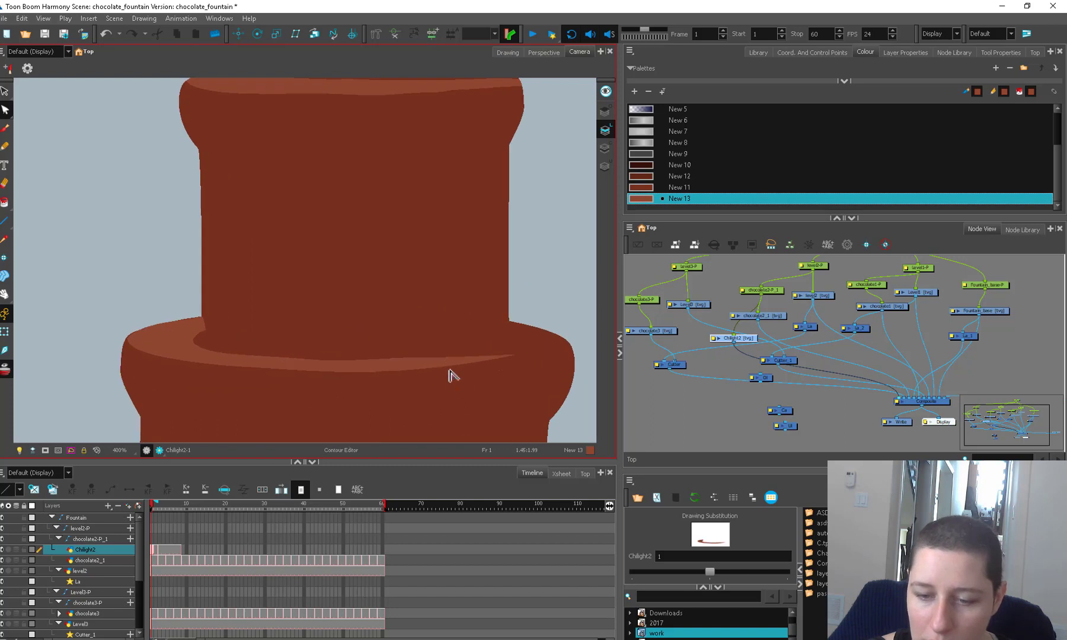
left_click(452, 369)
left_click(520, 350)
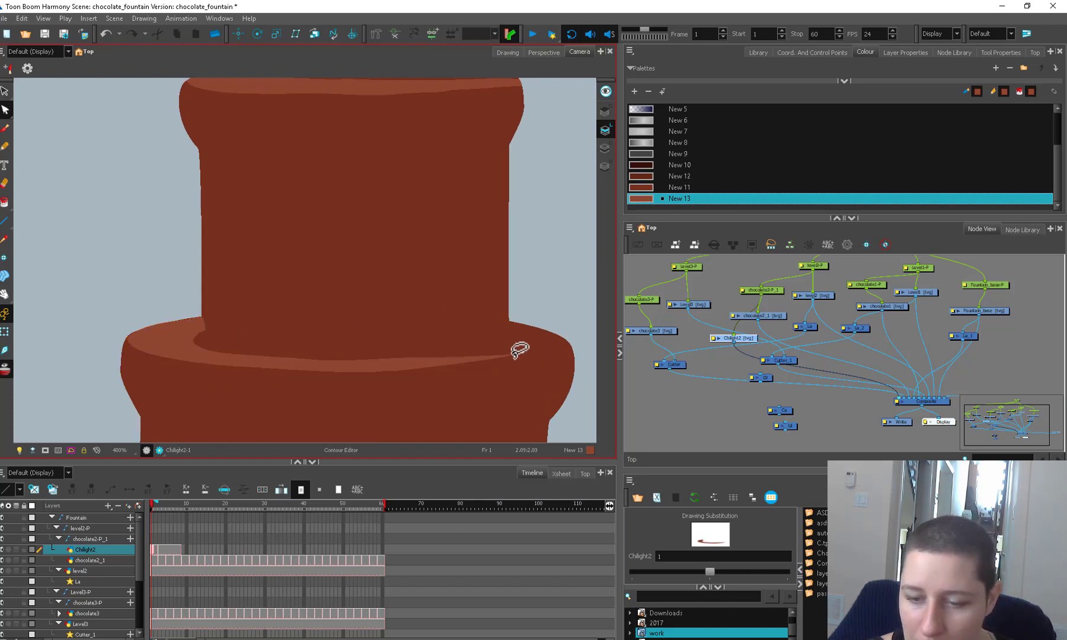
left_click(409, 369)
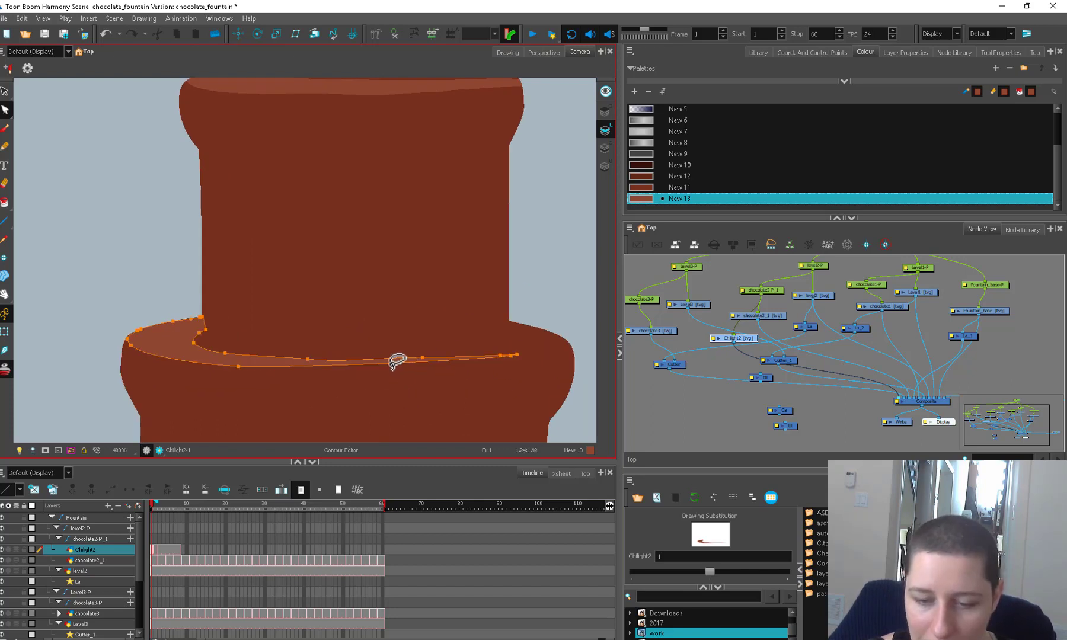
scroll(396, 372, "down", 2)
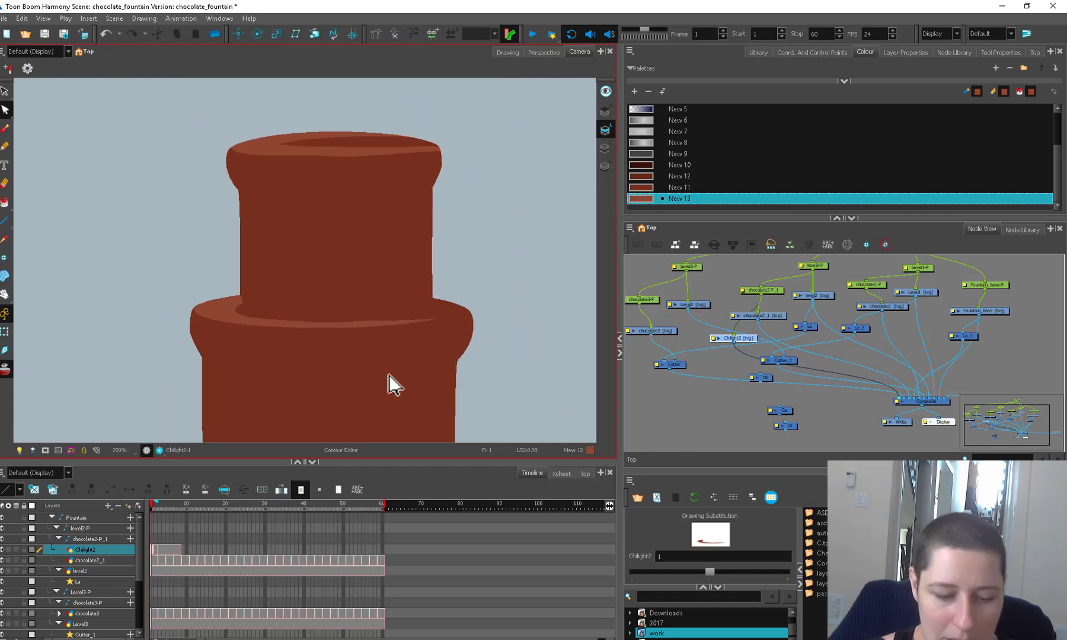
Adjust the contour points along the highlight's upper edge on Chilight2 drawing 2 at frame 3.
left_click(162, 541)
scroll(357, 362, "up", 6)
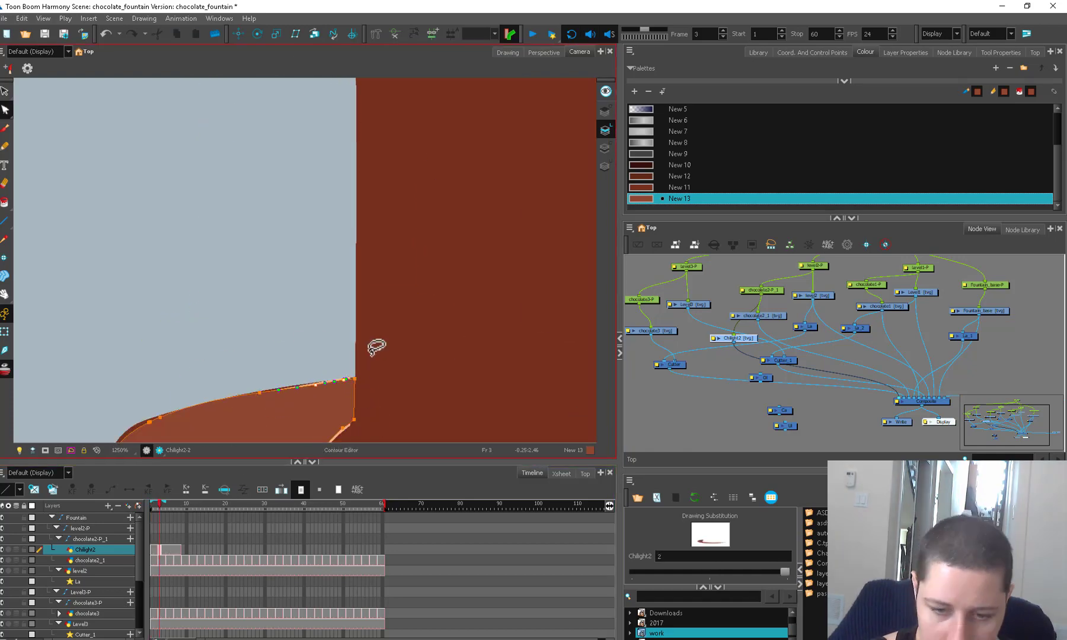
scroll(377, 347, "down", 8)
Paste the copied Chilight2 exposures from frame 9 onward as a Normal (Forward) cycle repeated 10 times.
left_click(184, 553)
key("ctrl+shift+v")
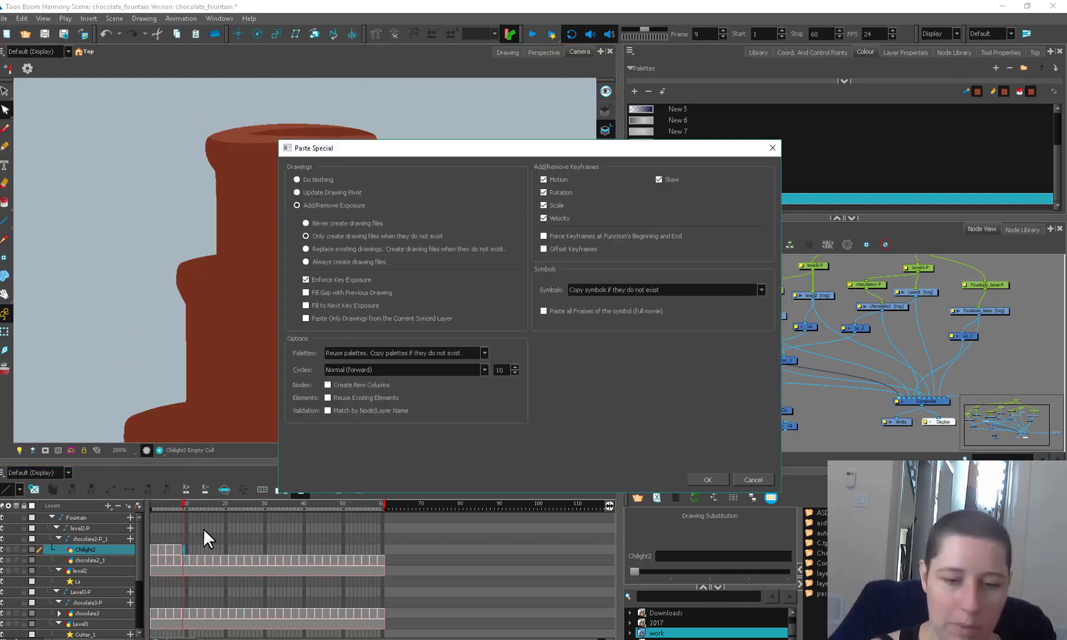
left_click(708, 480)
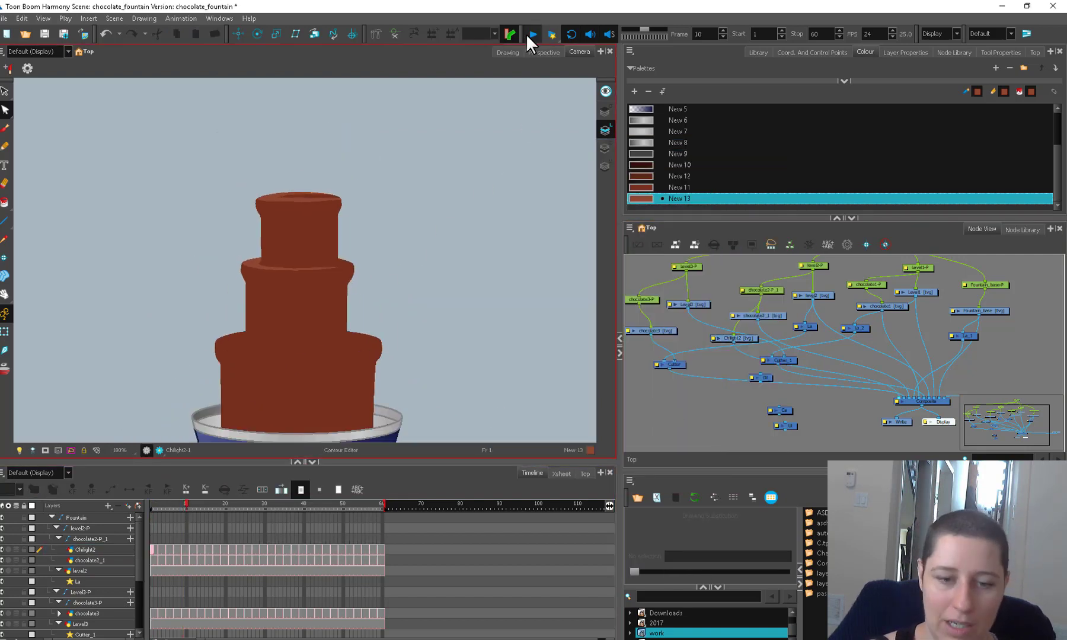
Paste a copy of the Chilight2 node with Always create drawing files and attach it to the chocolate1-P peg.
left_click(736, 338)
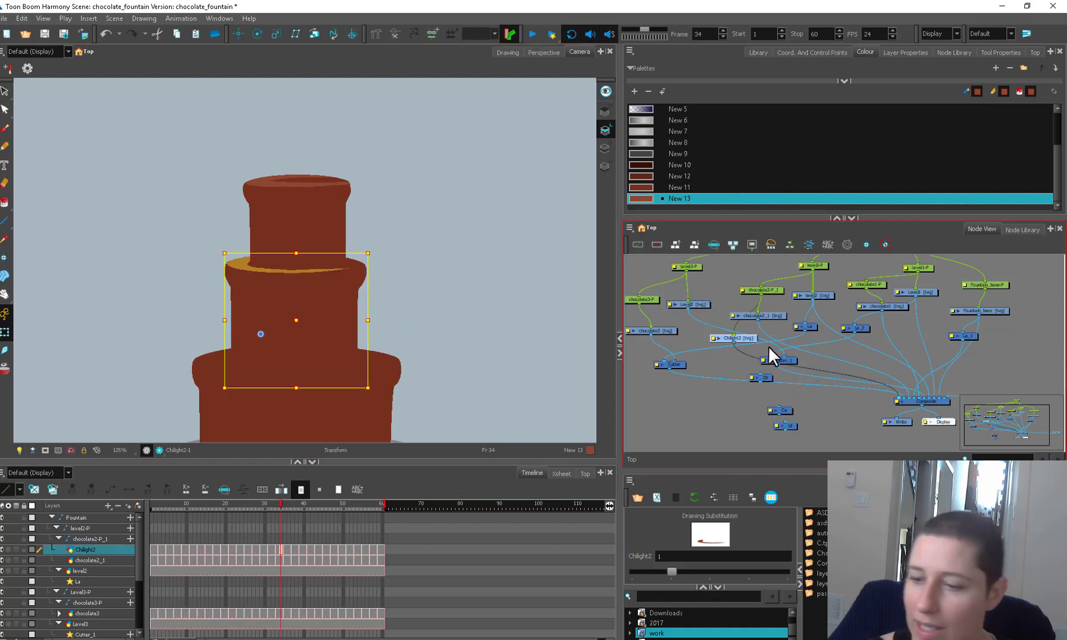
key("ctrl+b")
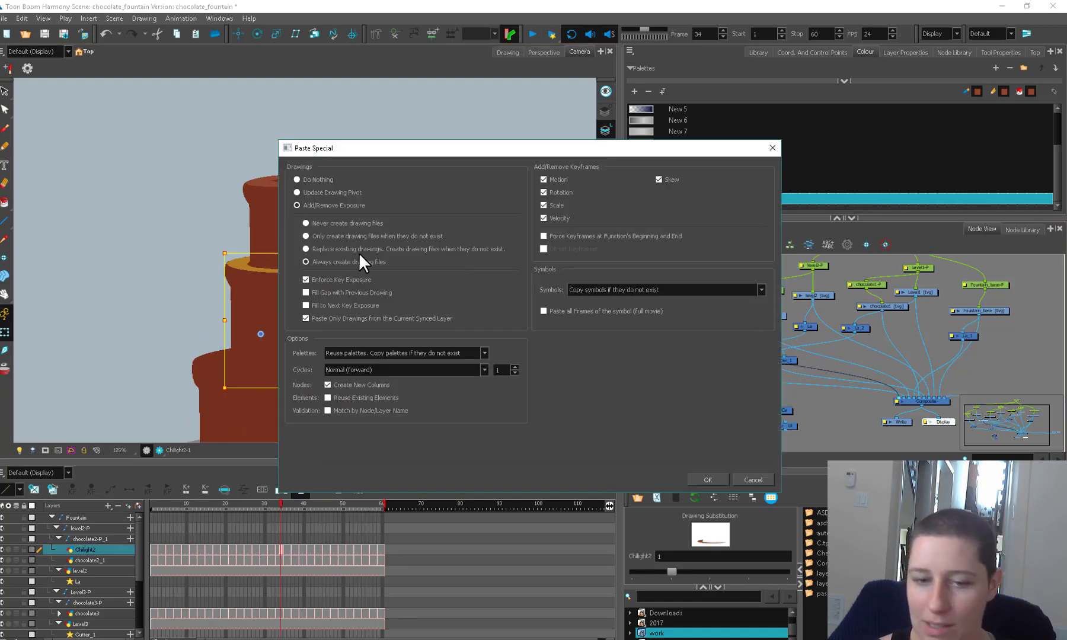
left_click(707, 480)
left_click(781, 307)
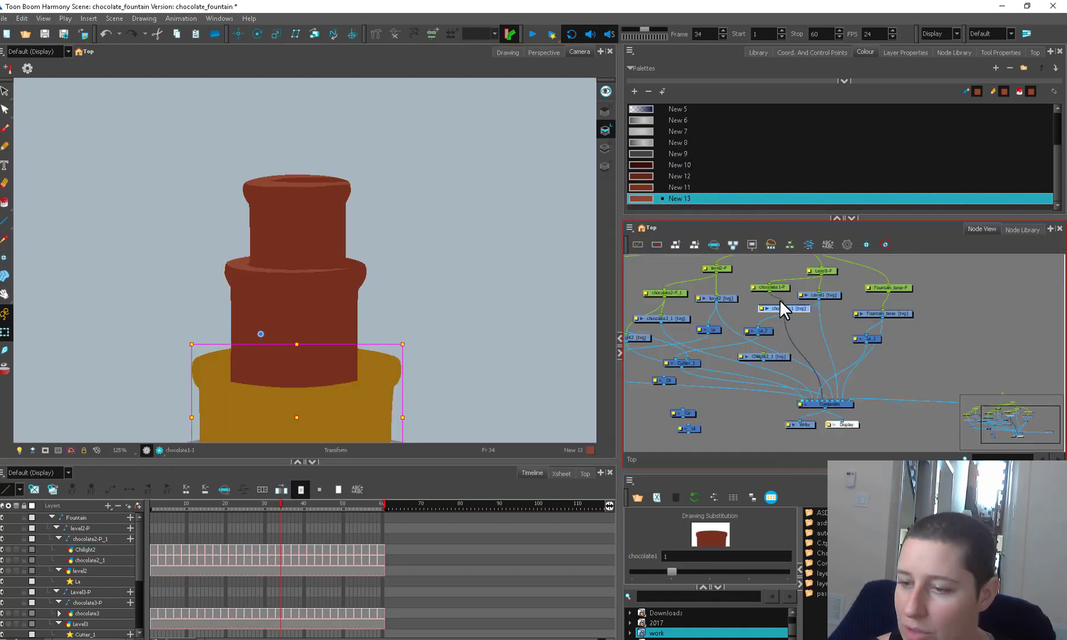
left_click(778, 355)
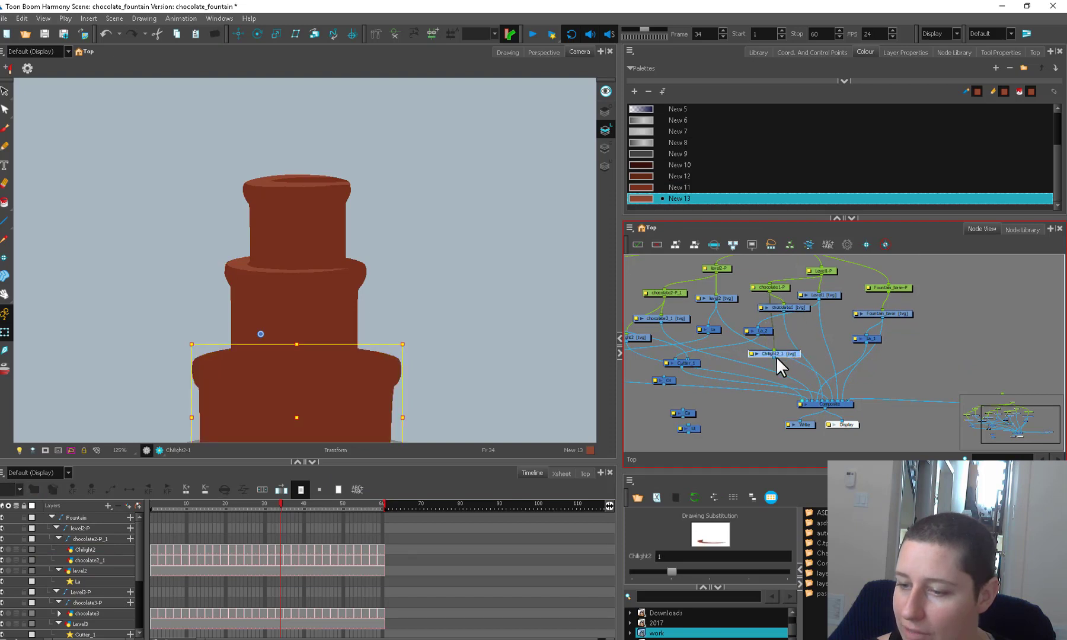
Move all of Chilight2_1's drawings down onto the lowest tier's rim with Reposition All Drawings.
left_click(5, 90)
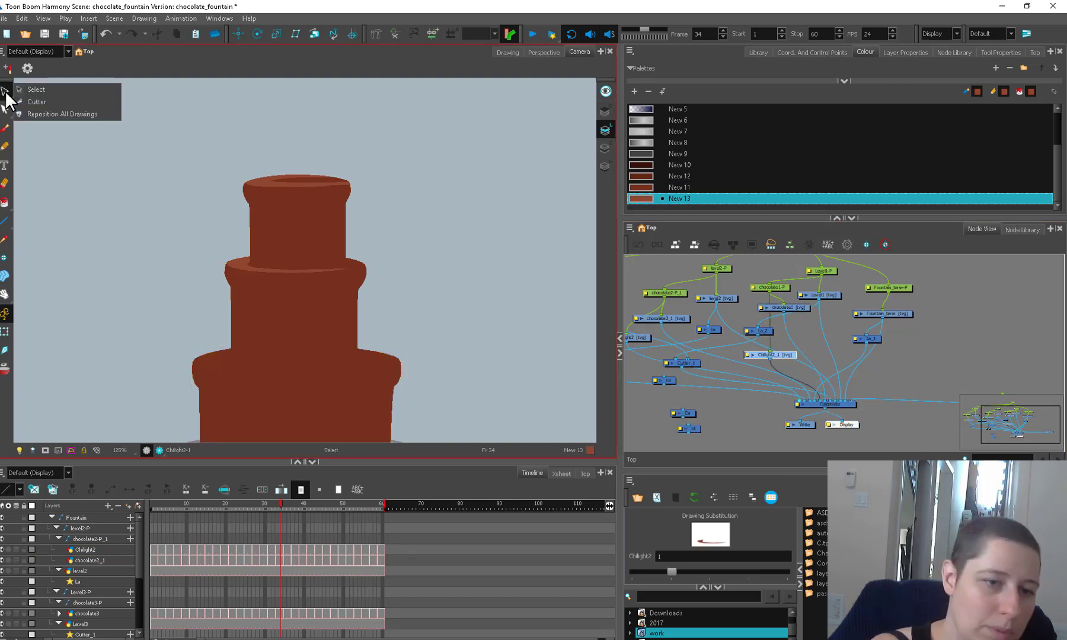
left_click(72, 114)
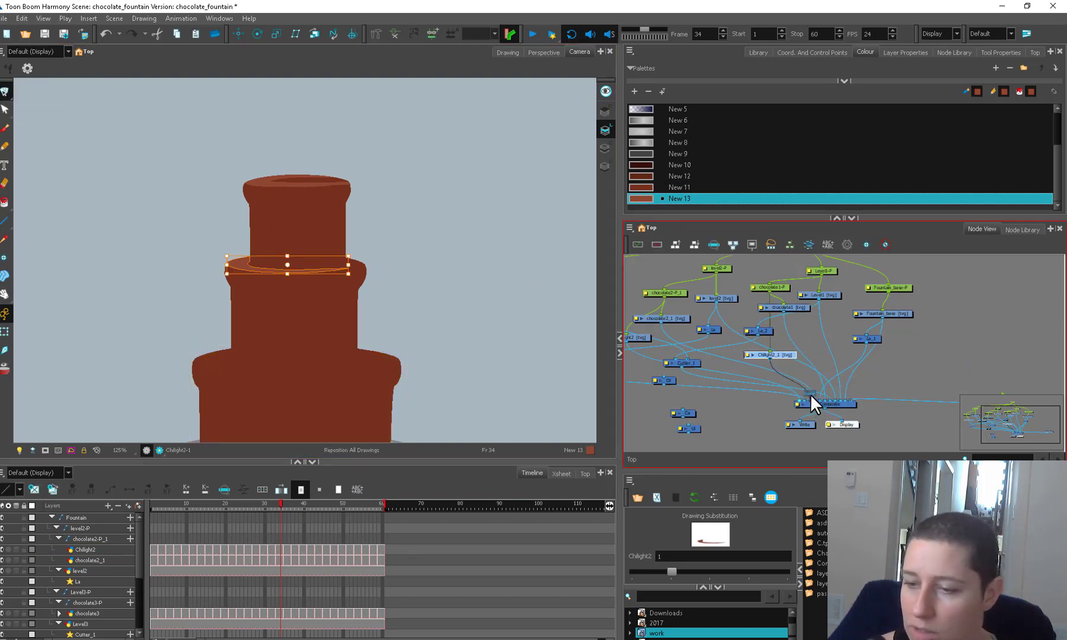
left_click_drag(287, 264, 257, 362)
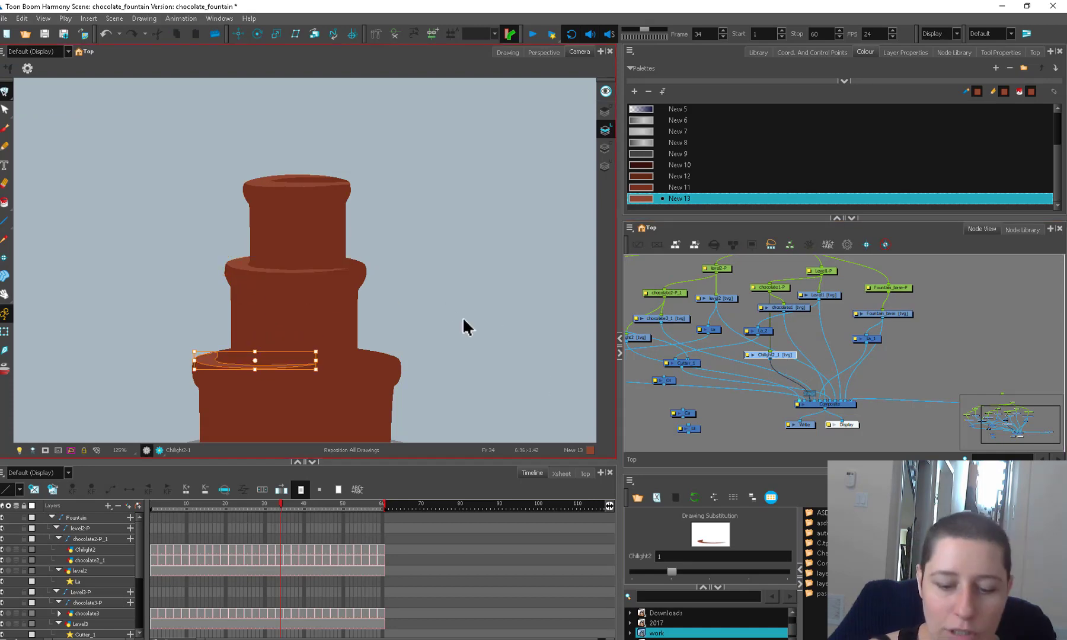
Extend the right tip of Chilight2_1's highlight along the lowest tier's rim at frame 1 and delete a surplus contour point.
left_click_drag(432, 394, 507, 360)
scroll(178, 551, "down", 3)
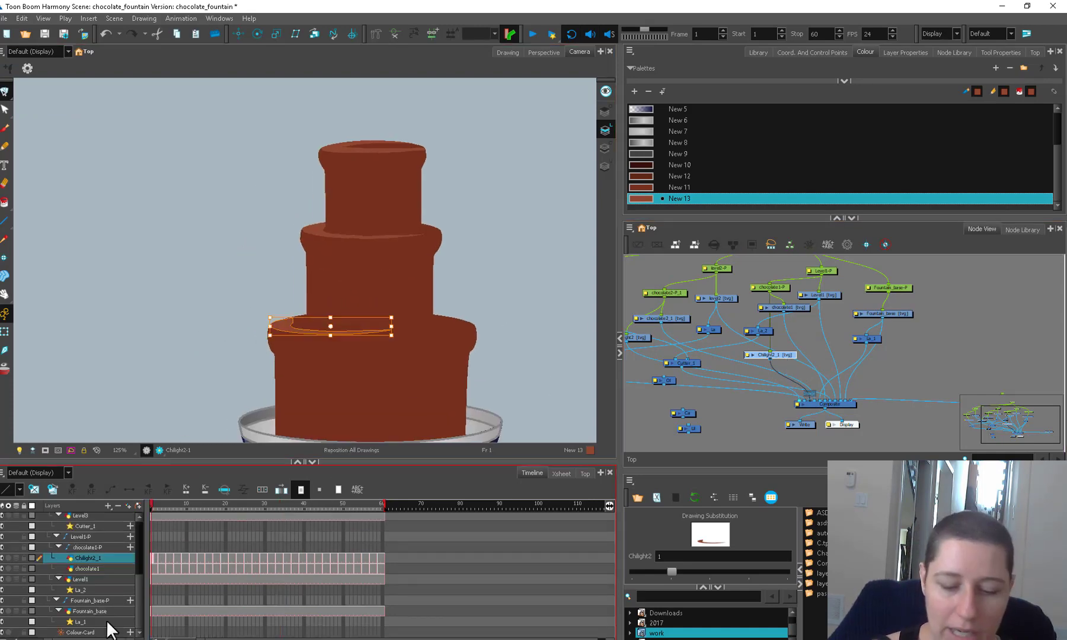
key("2")
key("2")
key("2")
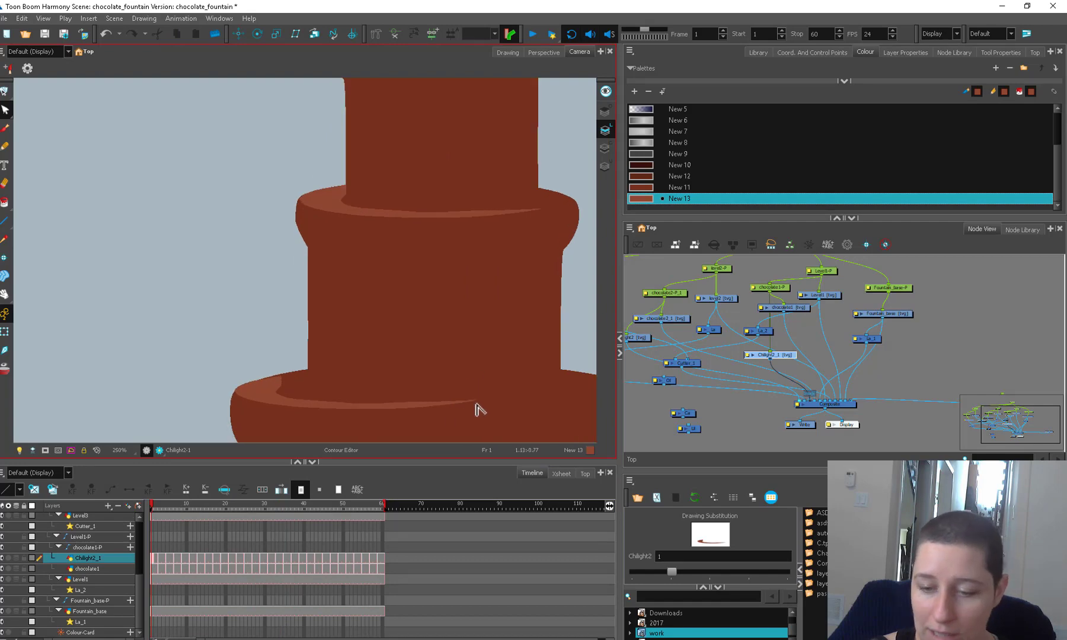
key("space")
key("2")
left_click_drag(520, 407, 555, 369)
left_click(433, 369)
key("Delete")
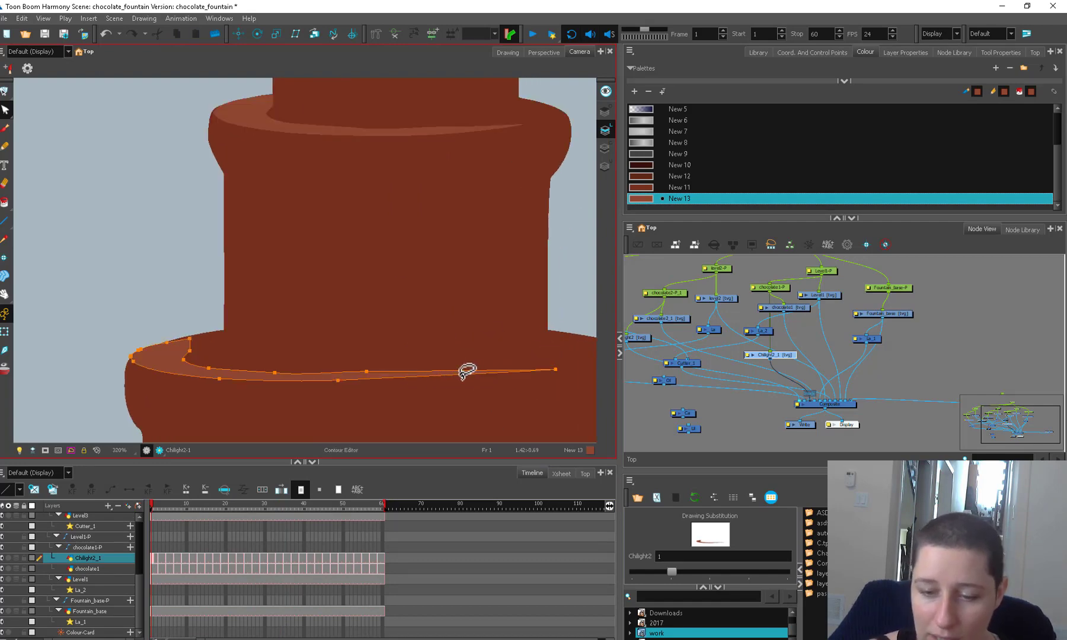
Smooth the lower edge of Chilight2_1's frame 1 highlight by adding, shifting and deleting contour points.
left_click(467, 374, "ctrl")
left_click_drag(467, 374, 477, 375)
left_click_drag(338, 380, 341, 382)
left_click_drag(349, 380, 386, 357)
key("Delete")
Stretch the back end of Chilight2_1's highlight to the tier column's edge and square off its inner corner.
left_click_drag(190, 338, 223, 329)
key("space")
left_click_drag(274, 320, 380, 303)
key("2")
key("2")
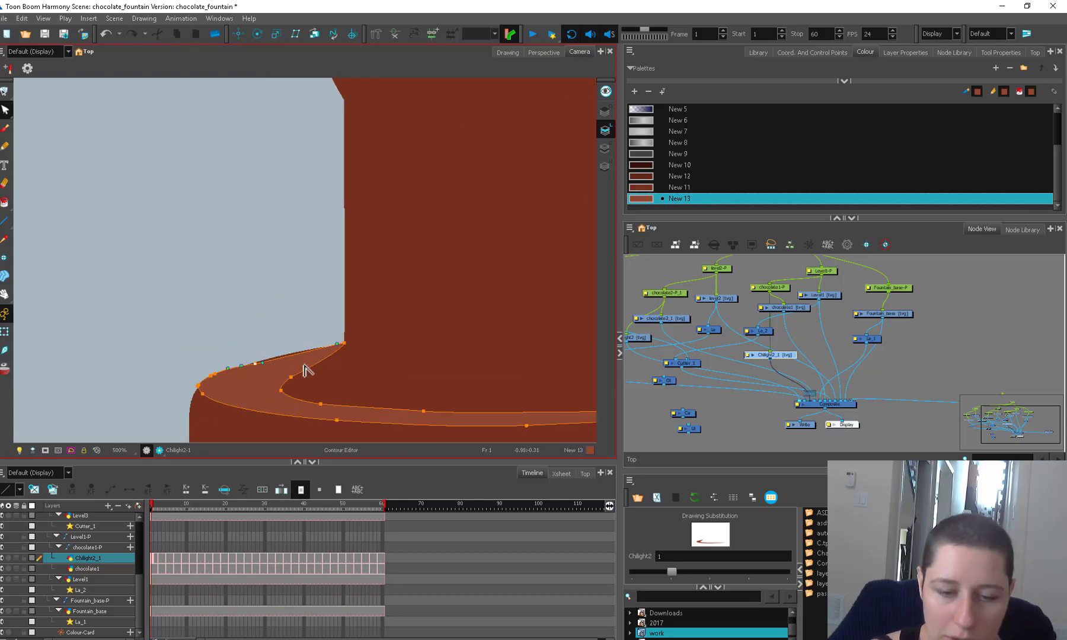
left_click_drag(255, 363, 345, 372)
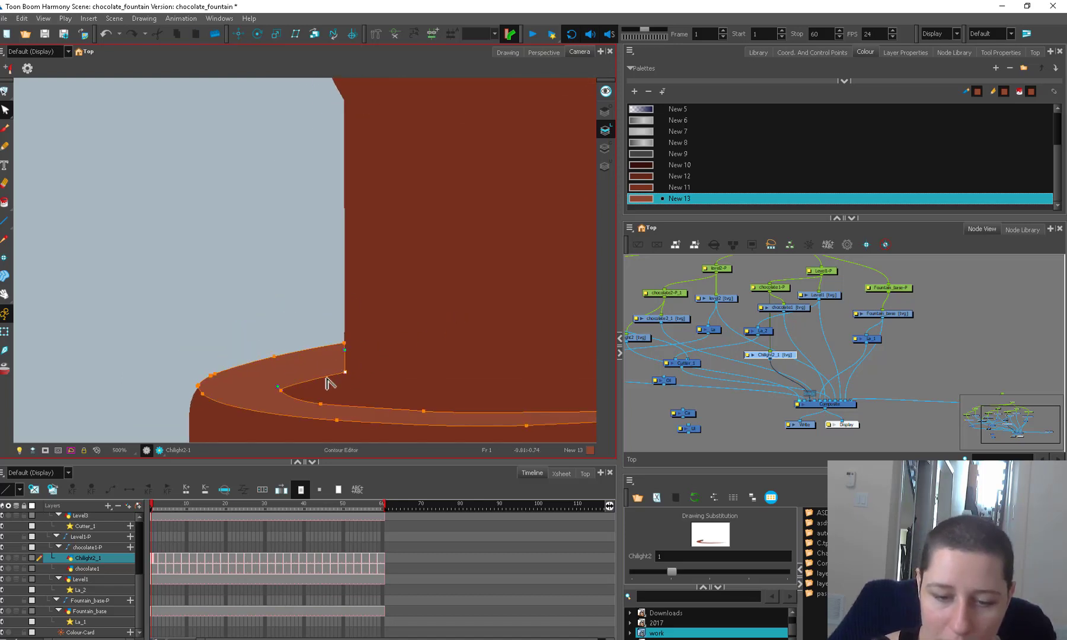
key("1")
key("1")
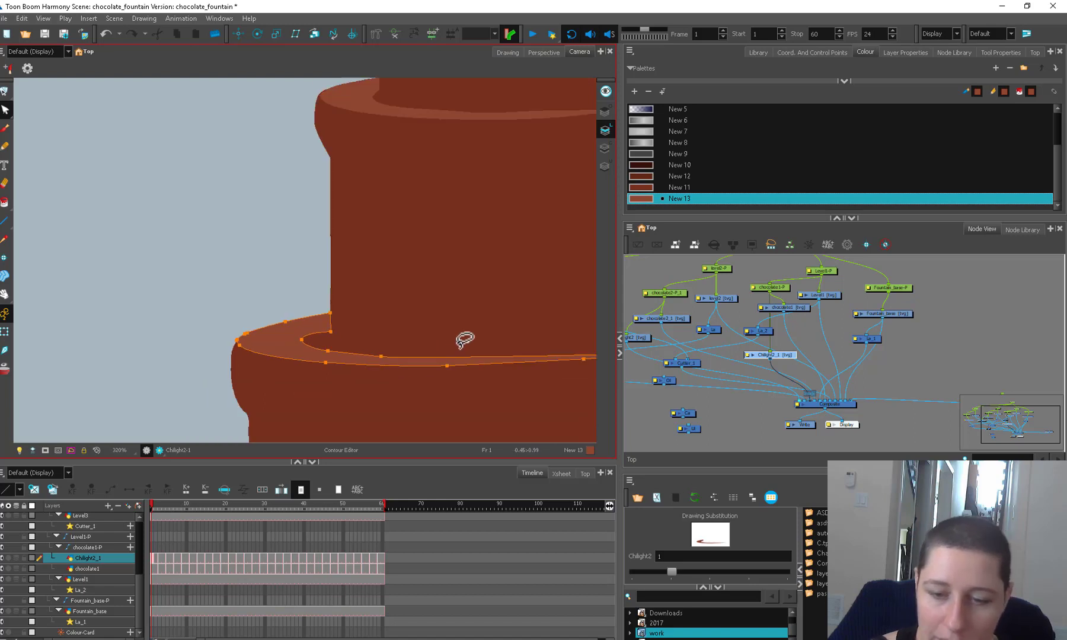
Fine-tune the contour points around the inner curve of Chilight2_1's highlight at frame 1.
key("1")
key("1")
key("1")
key("1")
left_click(486, 308)
key("2")
key("2")
left_click(337, 327)
left_click_drag(528, 319, 542, 320)
left_click_drag(354, 301, 362, 324)
left_click_drag(372, 323, 358, 321)
left_click(380, 282)
key("1")
key("1")
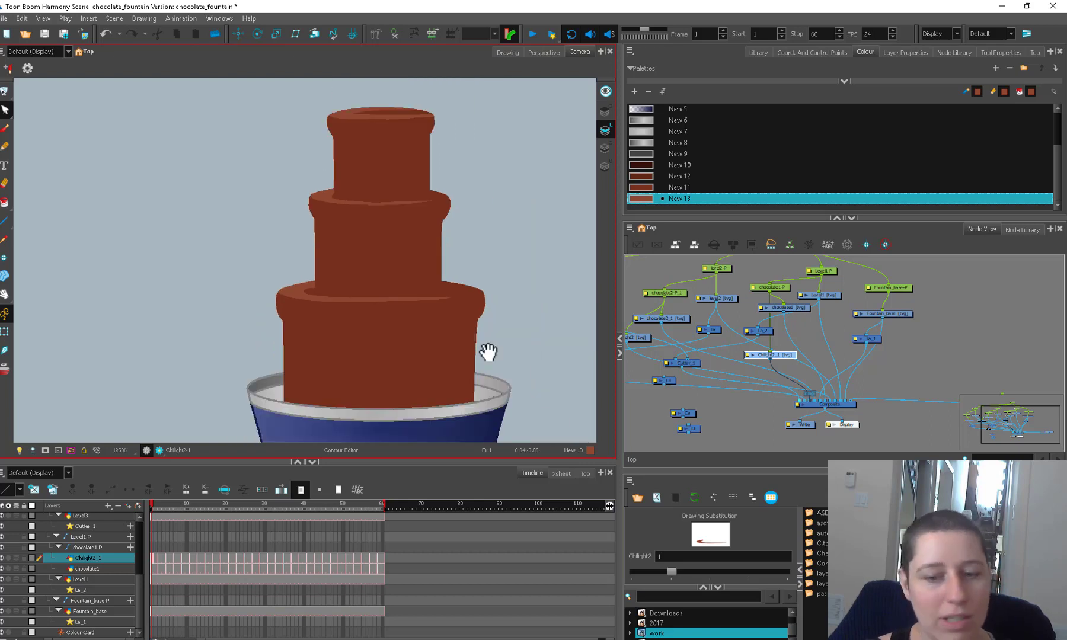
Brush a freehand arrow in the New 13 colour pointing toward the lowest tier's highlight.
left_click_drag(489, 352, 488, 377)
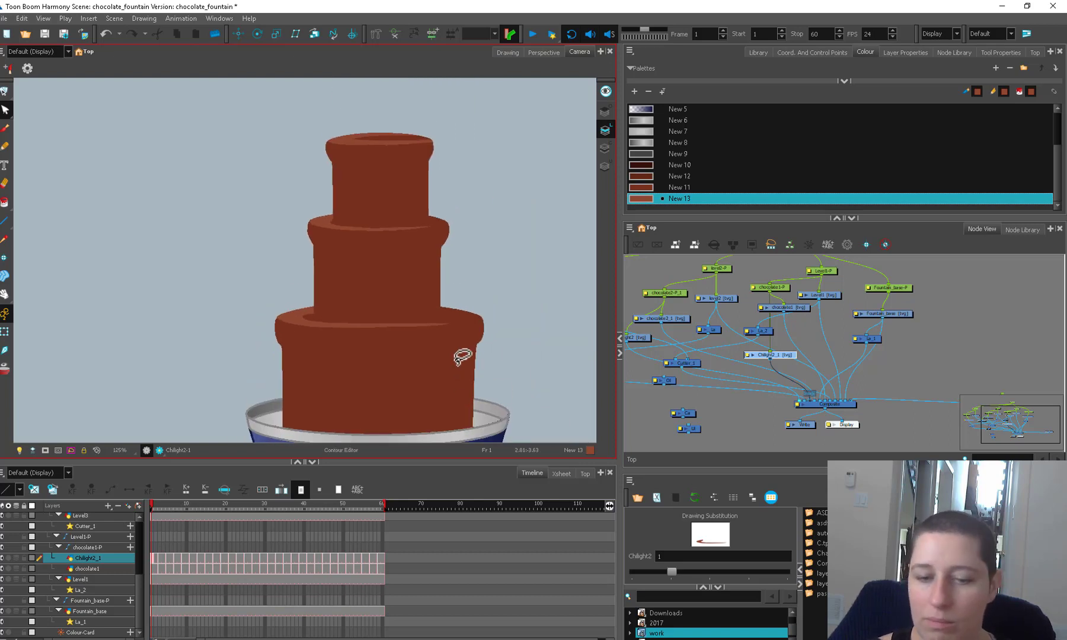
key("2")
key("2")
key("2")
left_click(322, 371)
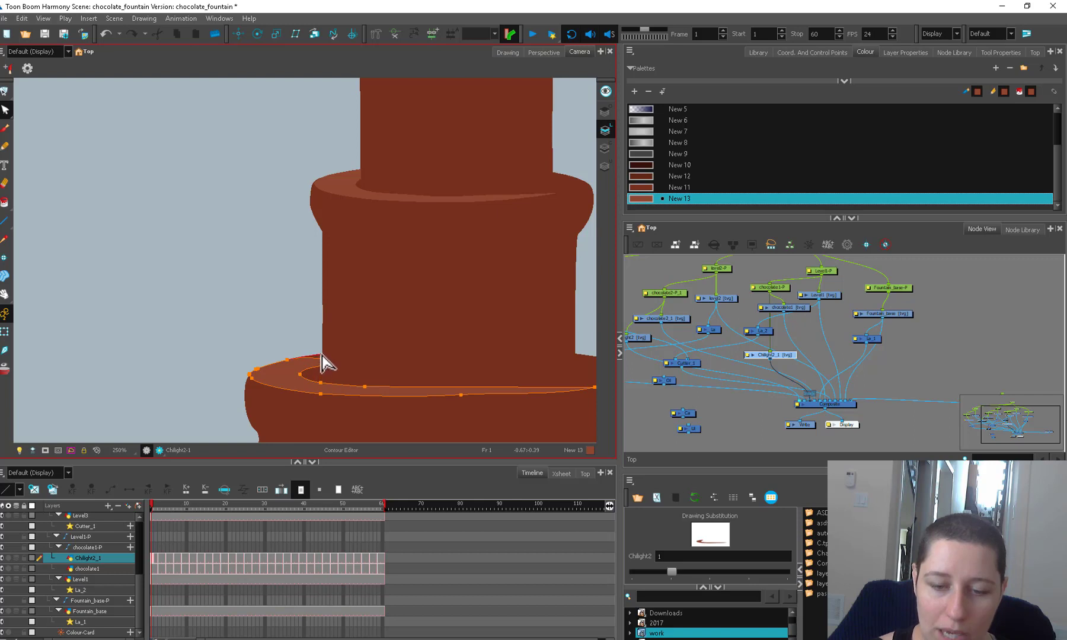
key("1")
key("1")
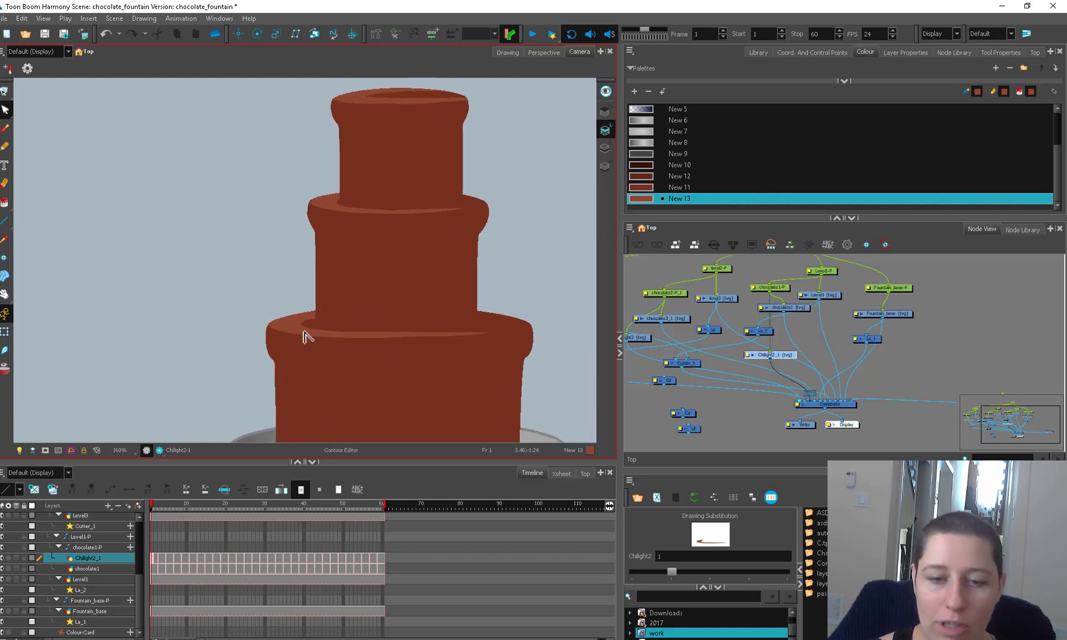
key("2")
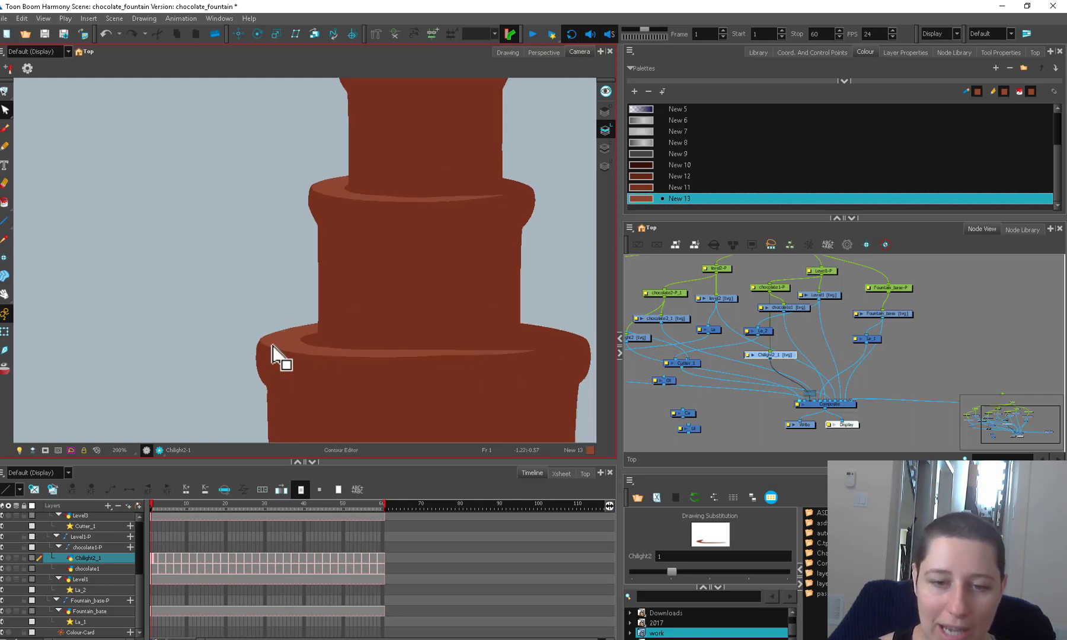
key("alt+b")
left_click_drag(146, 173, 241, 289)
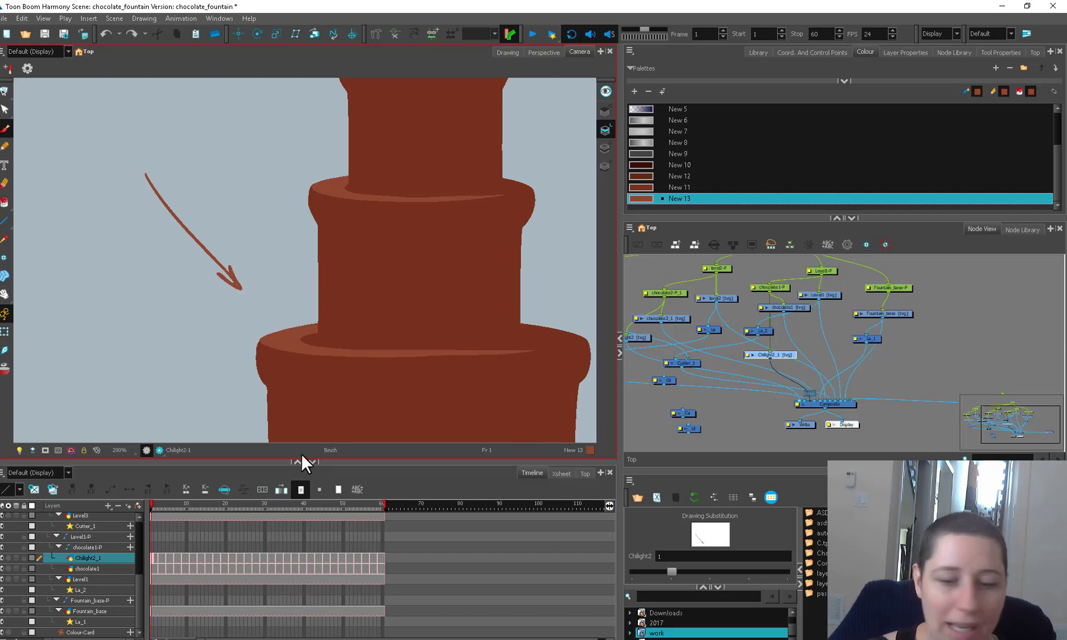
Nudge the lower-edge contour point of Chilight2_1's highlight slightly upward at frame 1.
key("alt+q")
left_click(279, 354)
key("2")
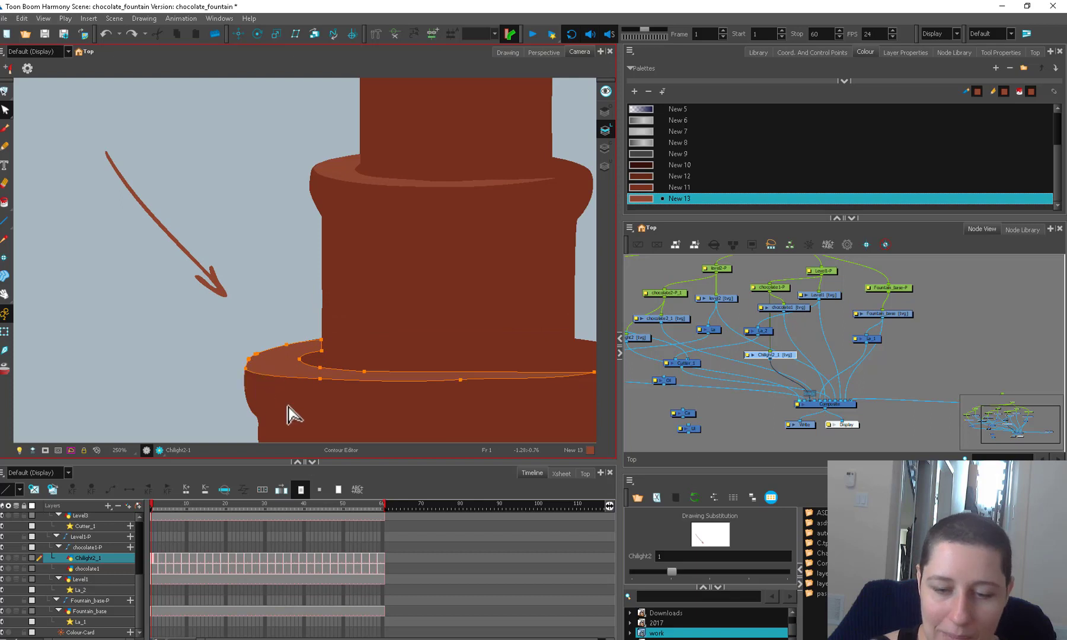
key("space")
left_click_drag(386, 299, 384, 314)
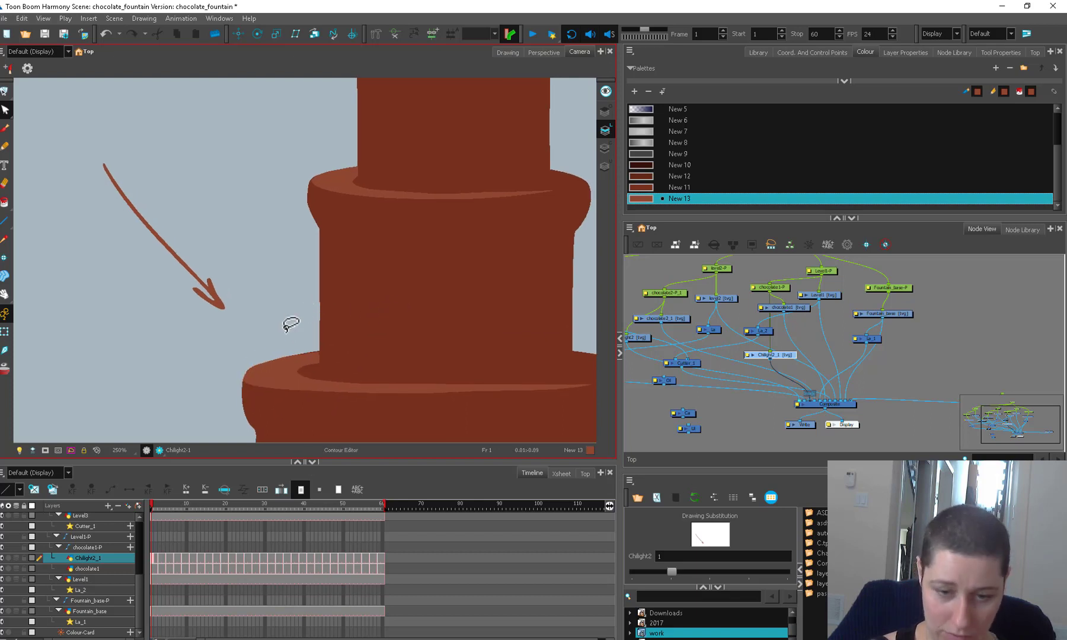
key("2")
left_click(333, 376)
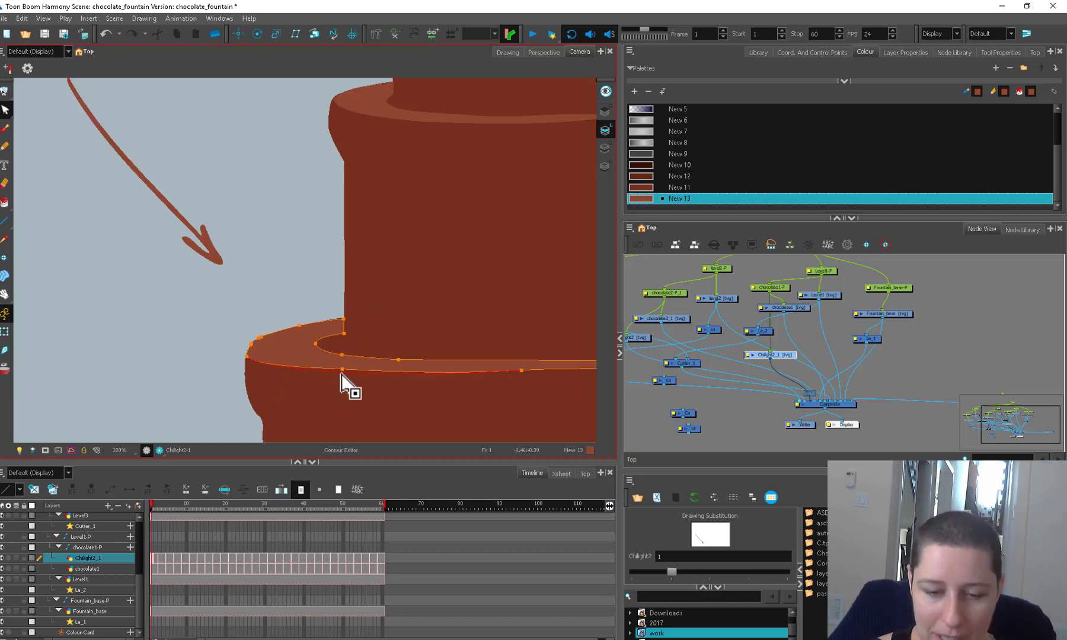
left_click_drag(342, 373, 345, 368)
Reshape the outer-left curve of the second tier's Chilight2 highlight at frame 1 so it follows the rim.
key("space")
left_click_drag(380, 367, 356, 476)
key("2")
left_click(6, 332)
left_click(356, 211)
key("space")
key("2")
key("2")
mouse_move(356, 212)
left_mouse_down()
mouse_move(350, 323)
mouse_move(297, 342)
mouse_move(303, 329)
mouse_move(308, 347)
left_mouse_up()
key("alt+q")
left_click(309, 343)
key("2")
key("2")
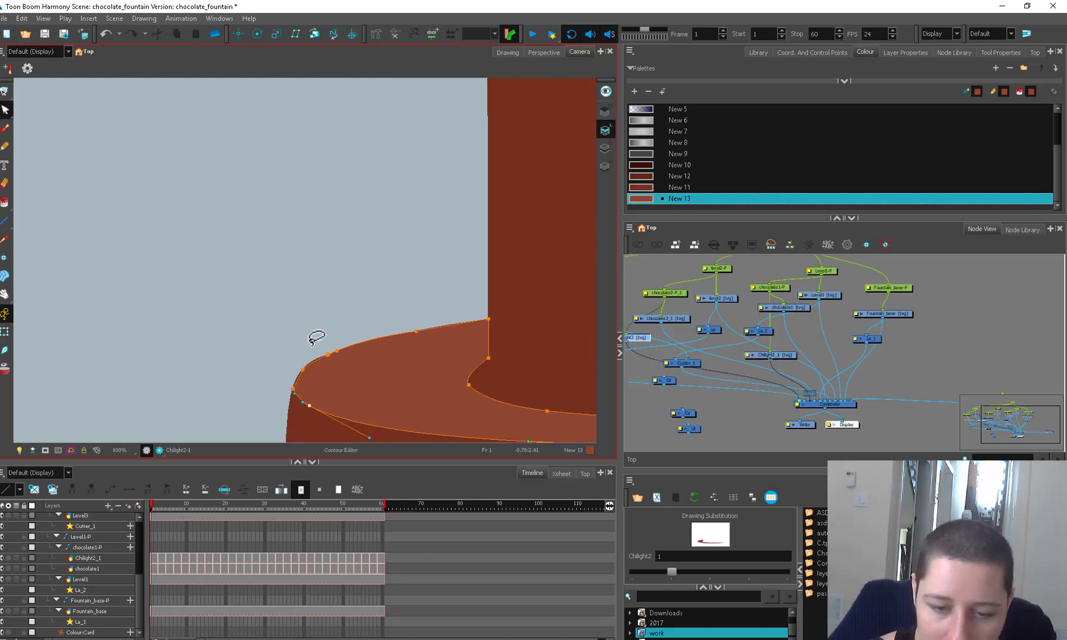
left_click(301, 398)
left_click_drag(299, 402, 316, 384)
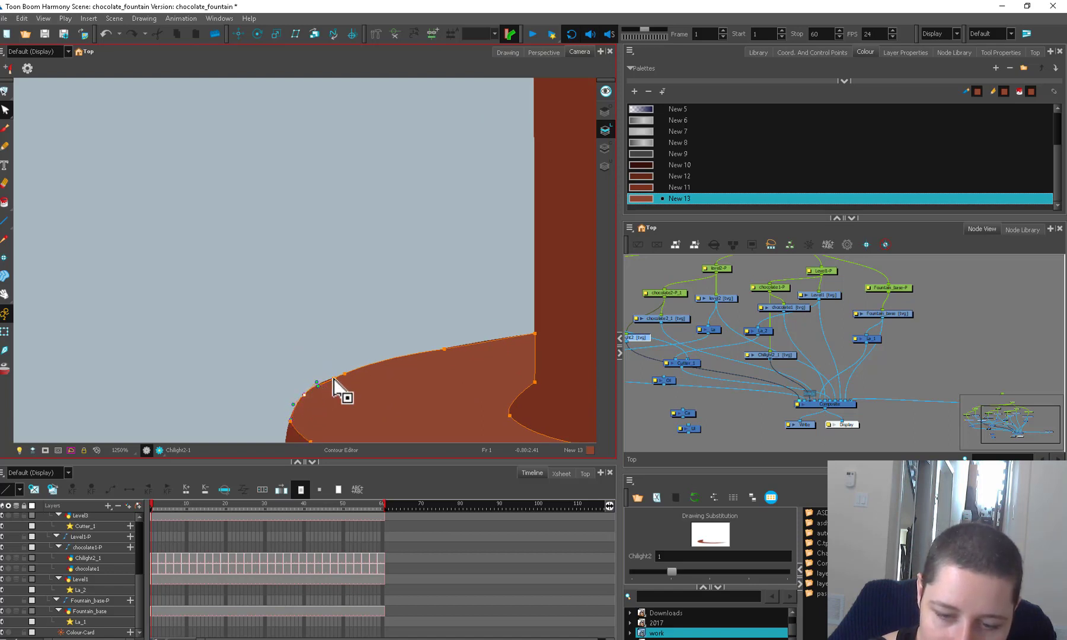
Adjust the left curve and lower edge of the second tier's Chilight2 highlight at frame 9.
key("1")
key("1")
key("1")
key("1")
left_click_drag(410, 381, 367, 444)
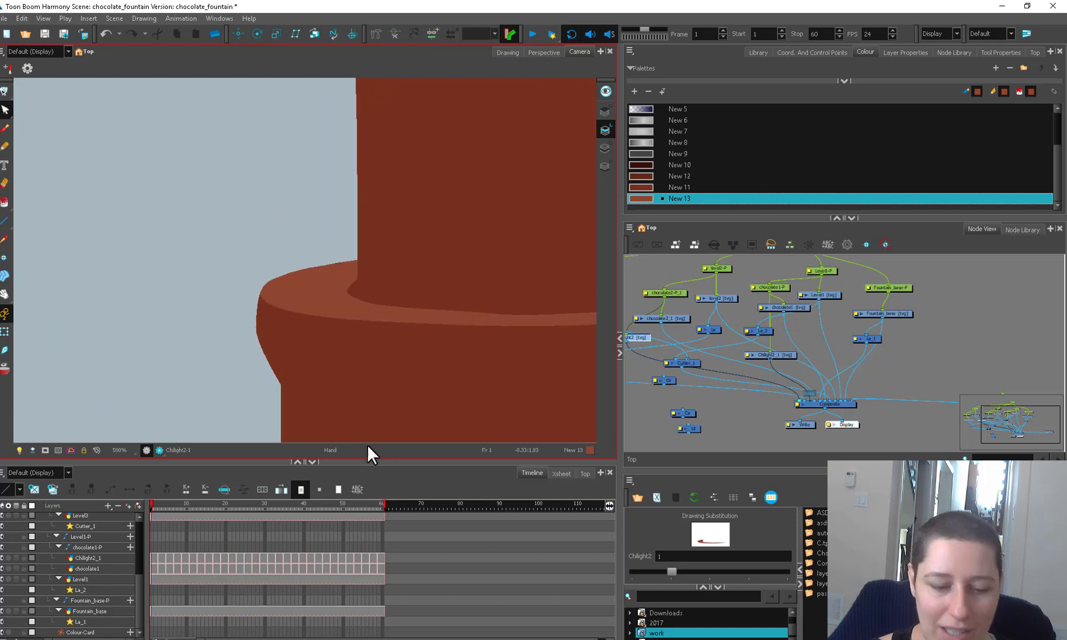
scroll(176, 541, "up", 3)
left_click(158, 519)
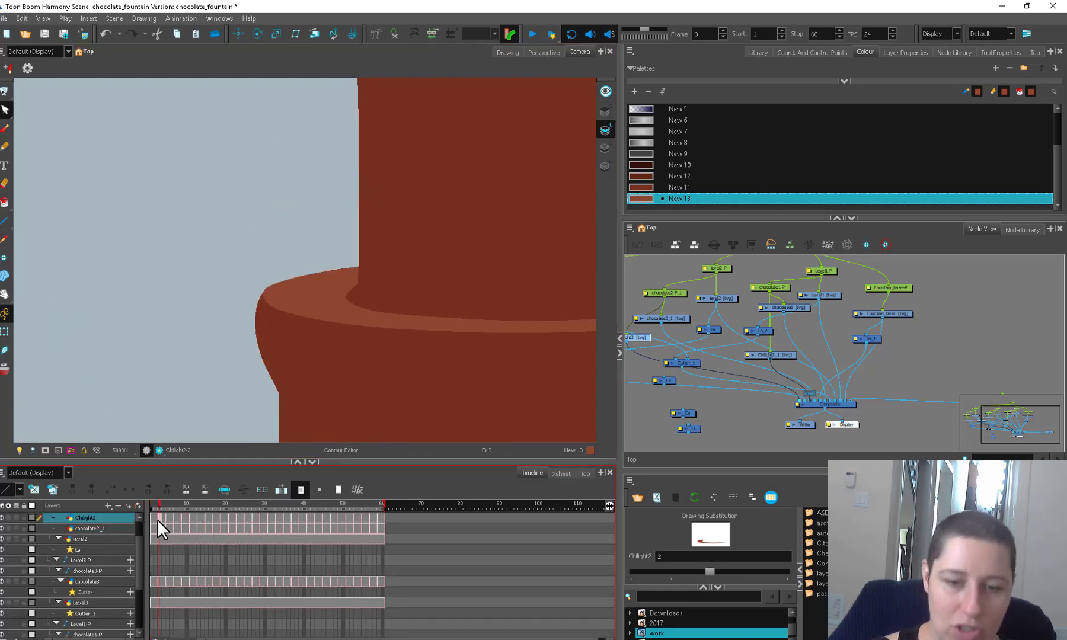
key("2")
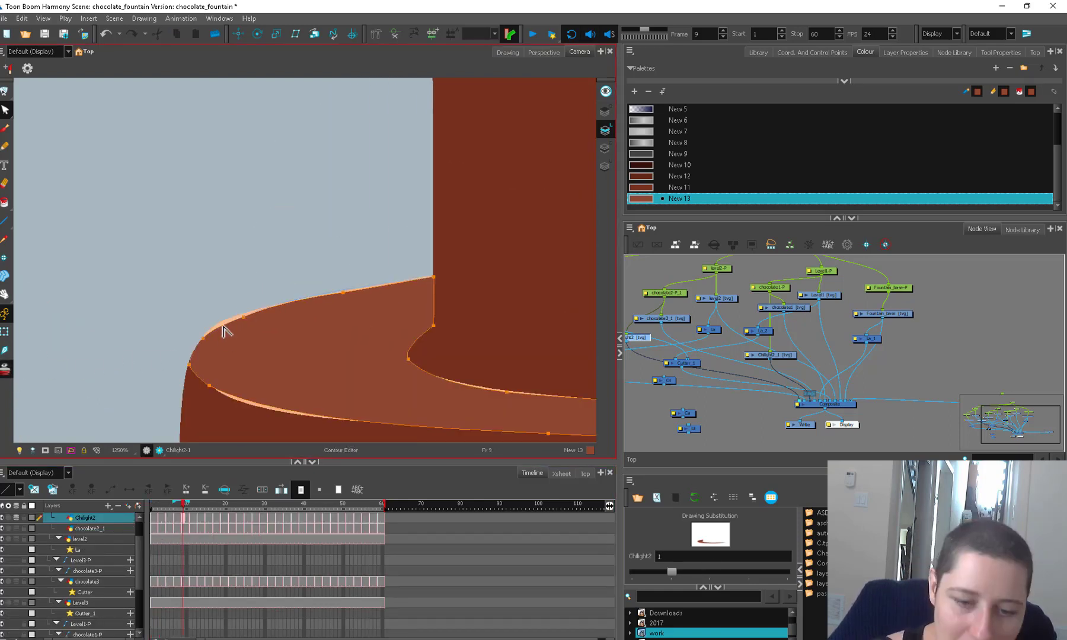
left_click_drag(257, 310, 216, 323)
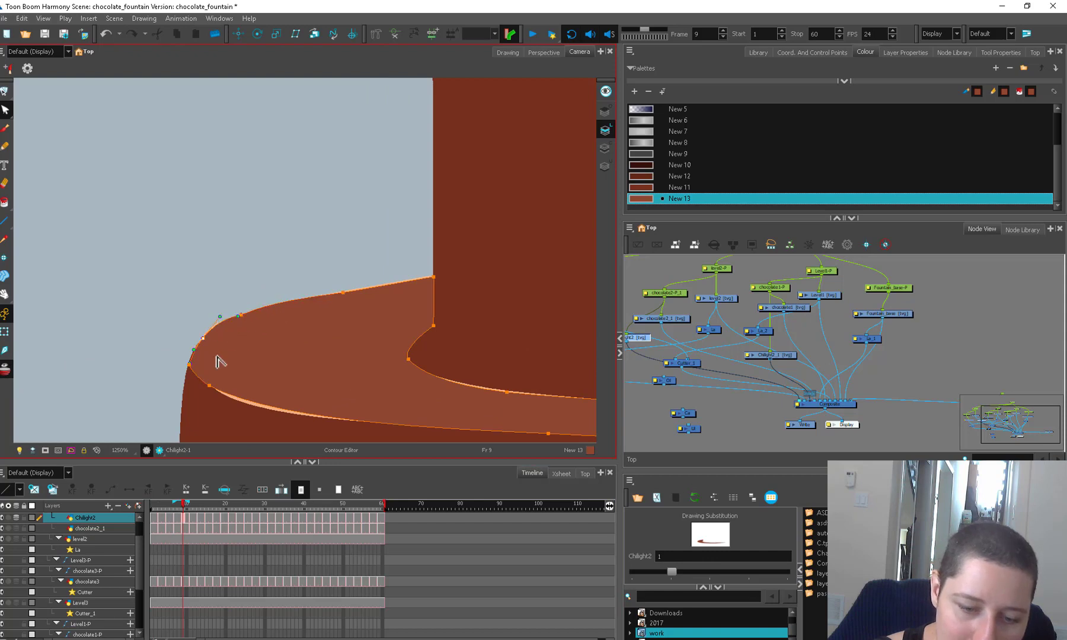
left_click_drag(287, 409, 285, 413)
Play back the whole fountain to check the highlight animation and stop playback.
key("1")
key("1")
key("1")
key("1")
left_click_drag(329, 343, 320, 440)
key("1")
key("1")
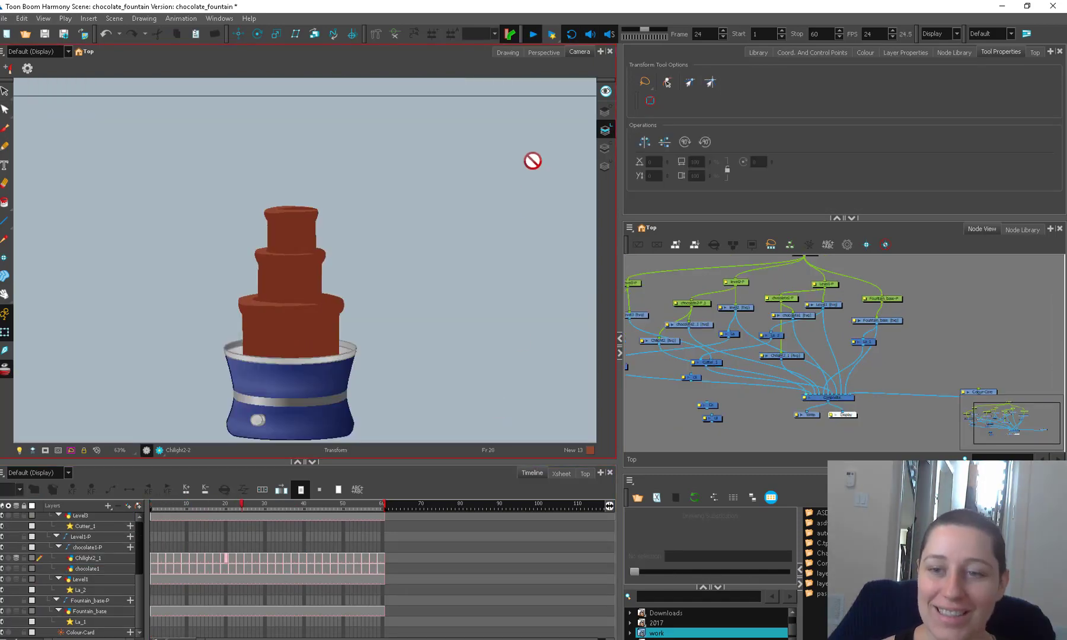
left_click(533, 34)
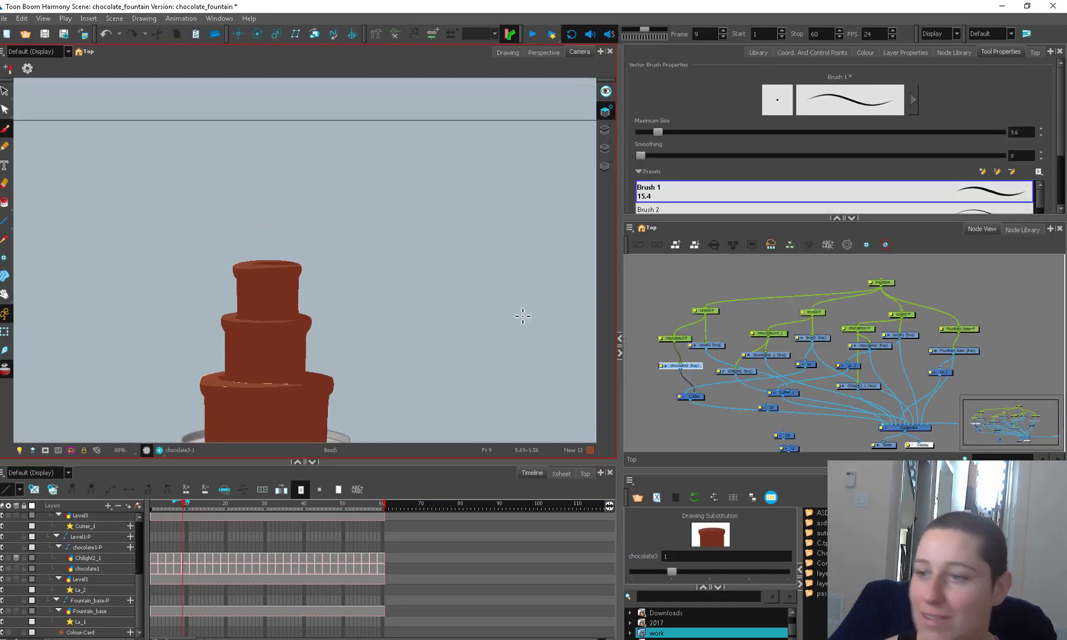
Choose the New 10 dark brown colour and go to frame 1 to paint on chocolate3.
left_click(866, 52)
left_click(711, 165)
scroll(409, 338, "up", 2)
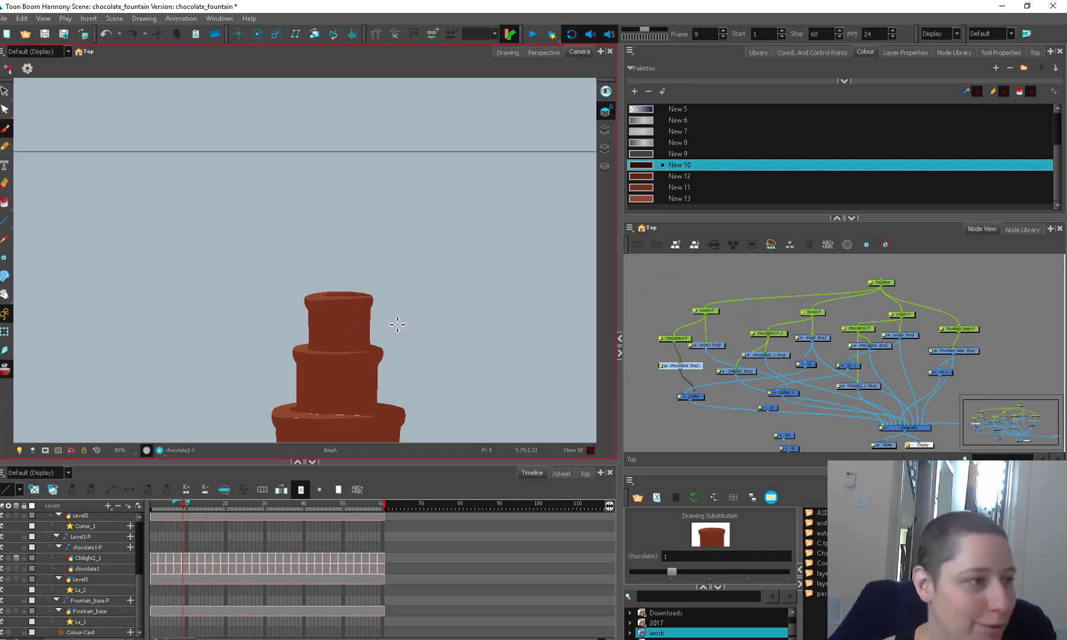
left_click_drag(432, 345, 459, 268)
key("2")
mouse_move(421, 310)
left_mouse_down()
mouse_move(359, 373)
mouse_move(311, 389)
left_mouse_up()
left_click_drag(169, 505, 151, 504)
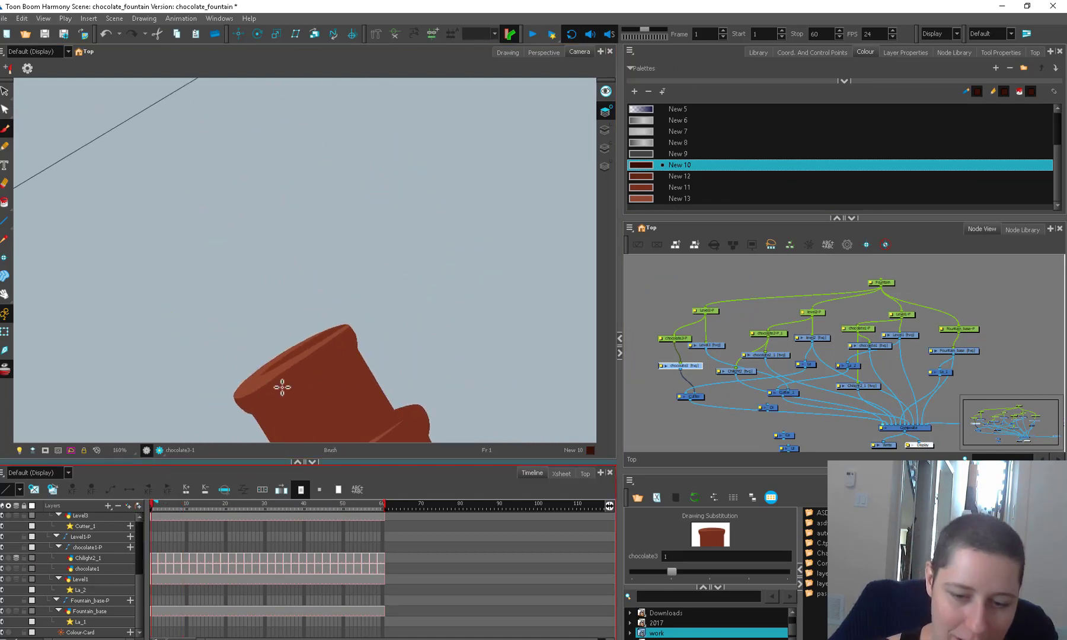
Try a dark brush line beneath the top tier's rim on chocolate3 at frame 1.
left_click(363, 373)
key("alt+b")
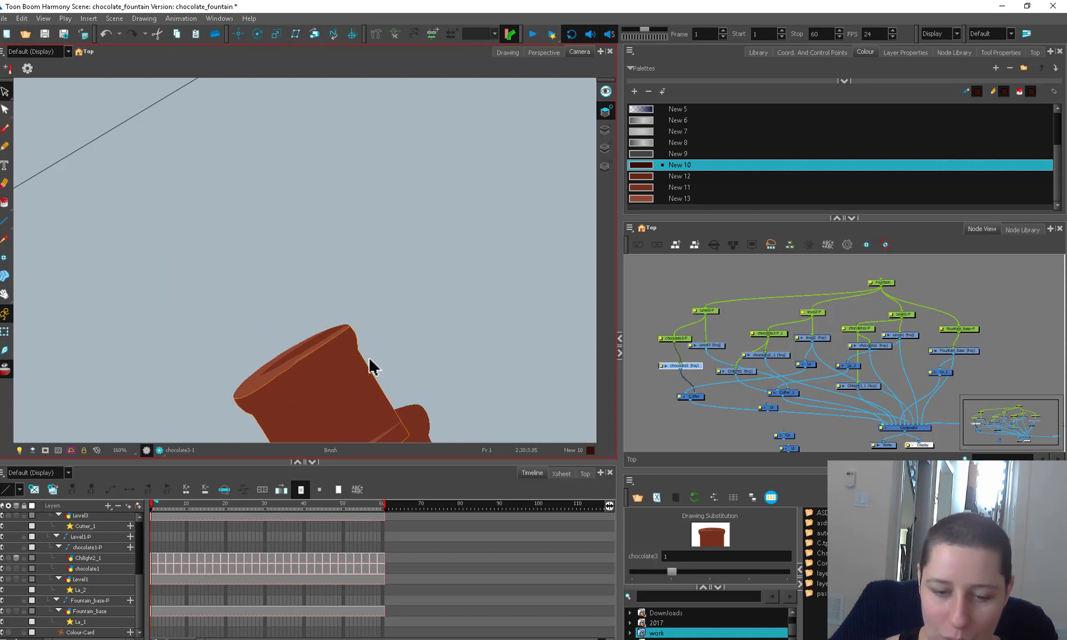
key("k")
left_click(700, 364)
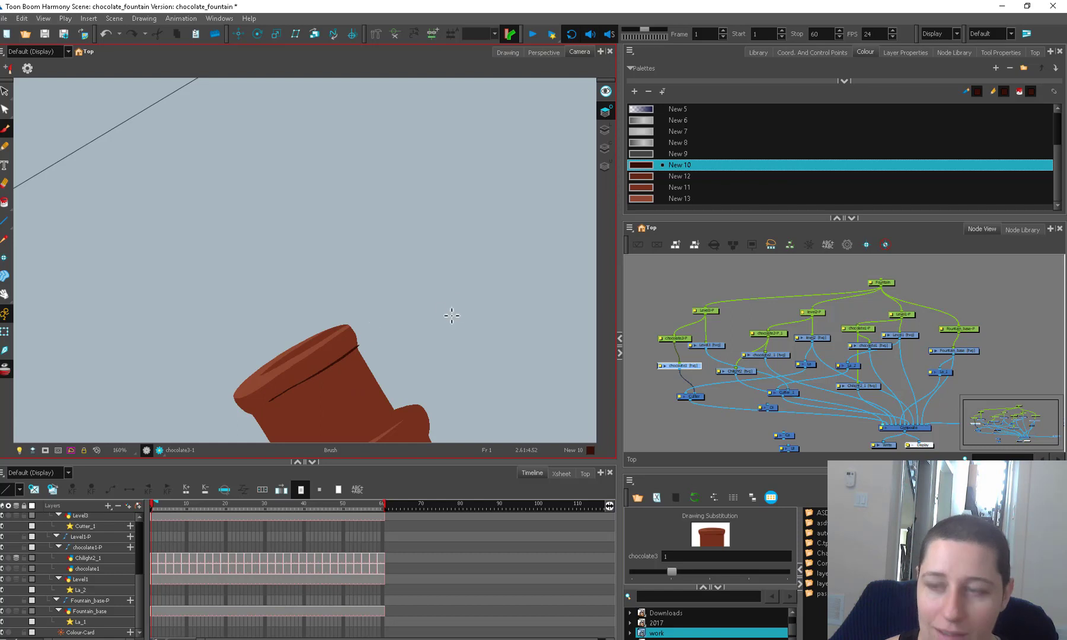
Change a brush option and outline the dark shadow beneath the top tier's rim on chocolate3 at frame 1.
left_click(1000, 52)
scroll(1055, 136, "up", 3)
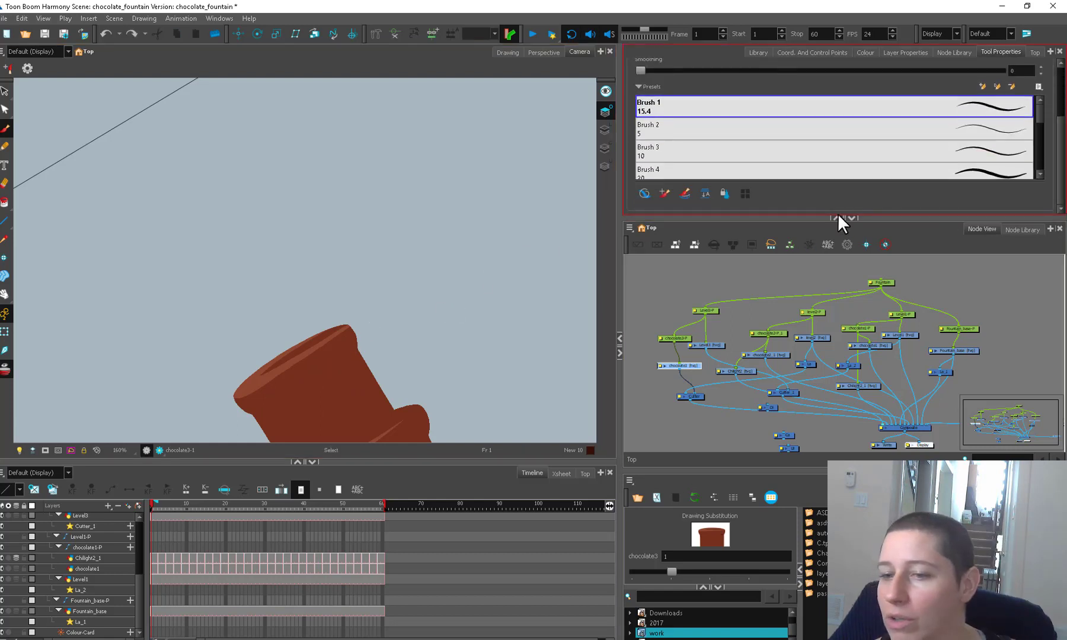
left_click(663, 194)
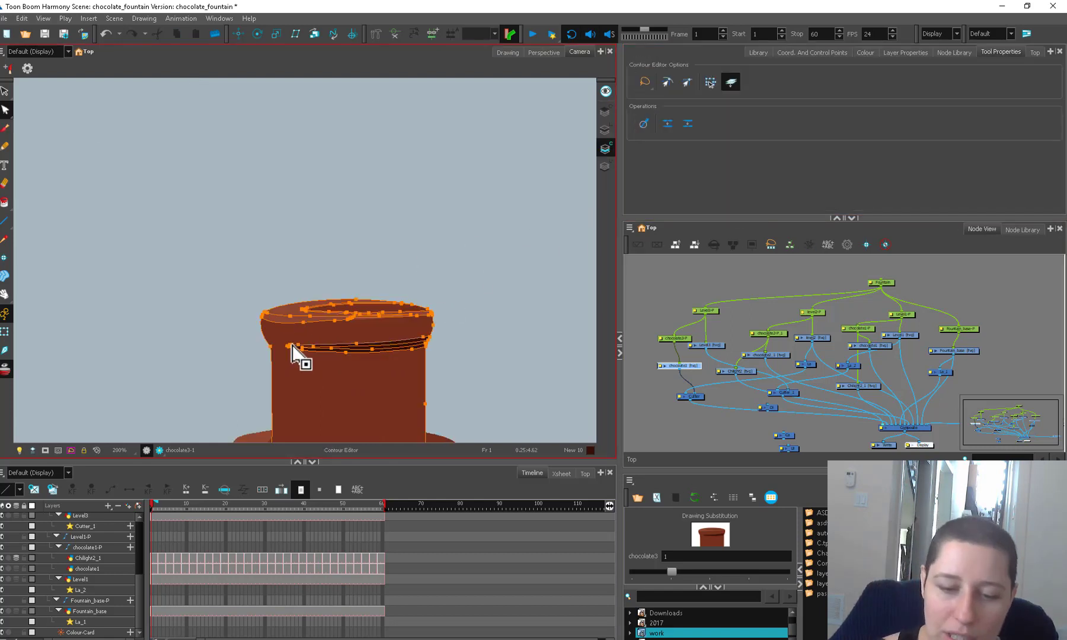
key("2")
key("2")
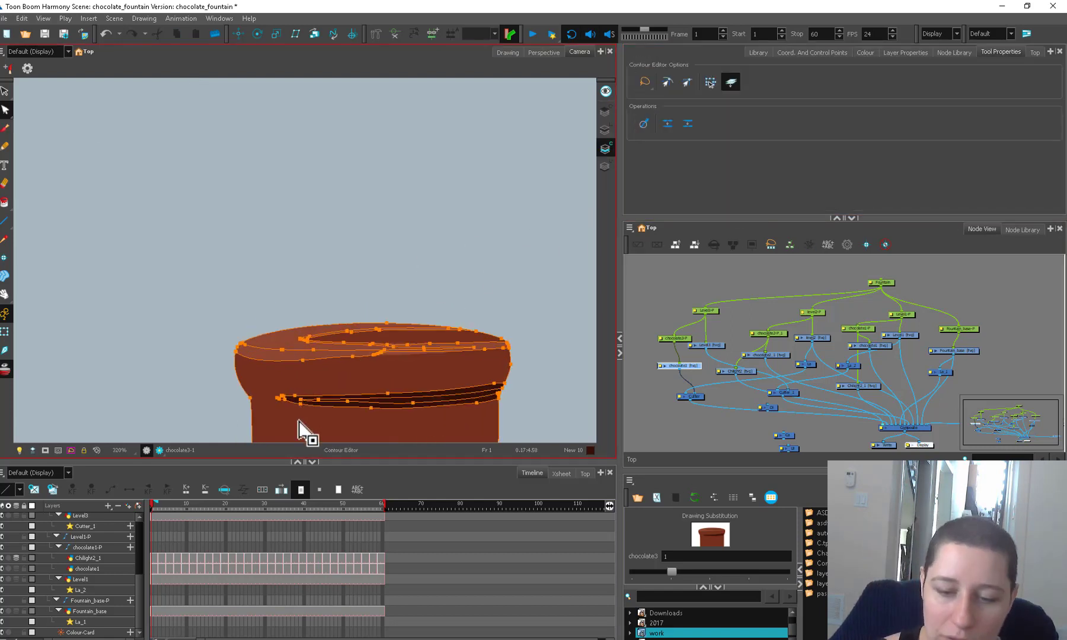
key("alt+s")
left_click(507, 343)
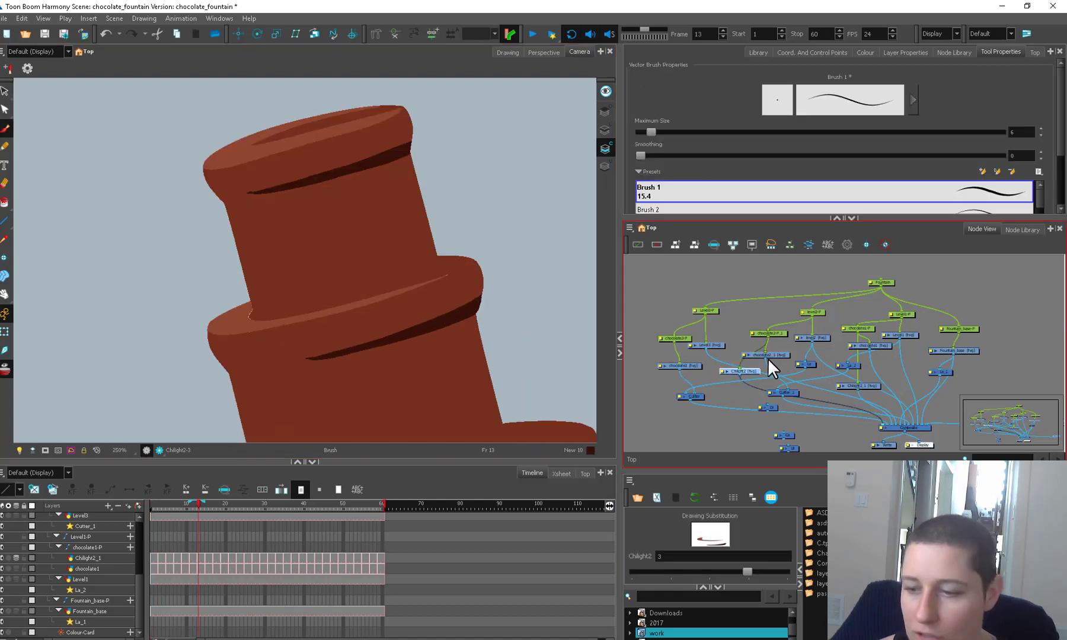
Brush a dark shadow outline past the second tier's right rim on Chilight2 drawing 3 at frame 13.
left_click(777, 352)
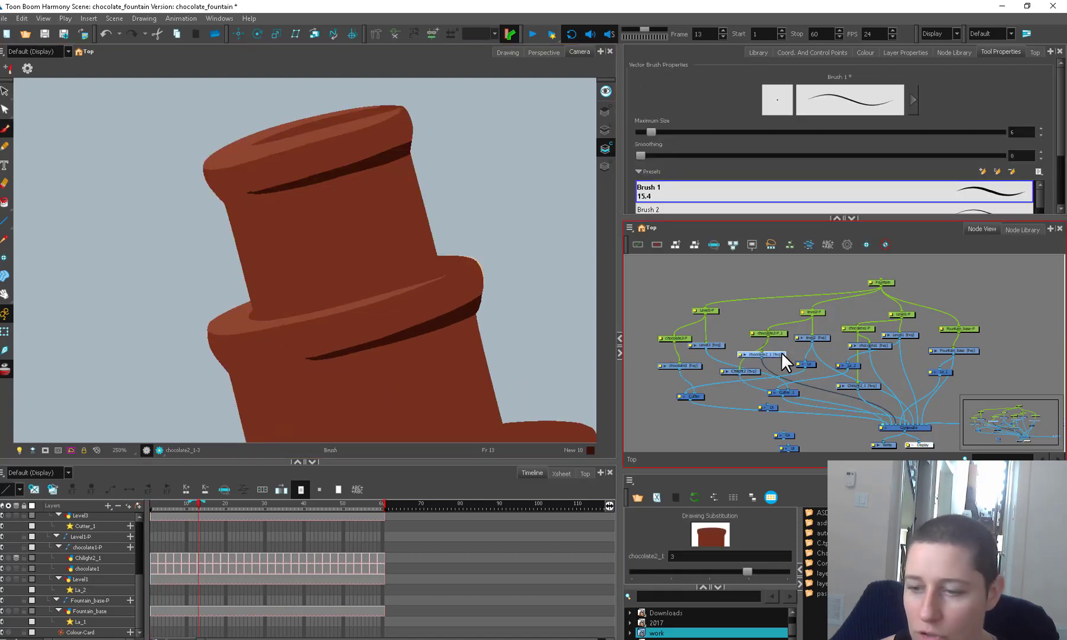
left_click_drag(473, 335, 477, 298)
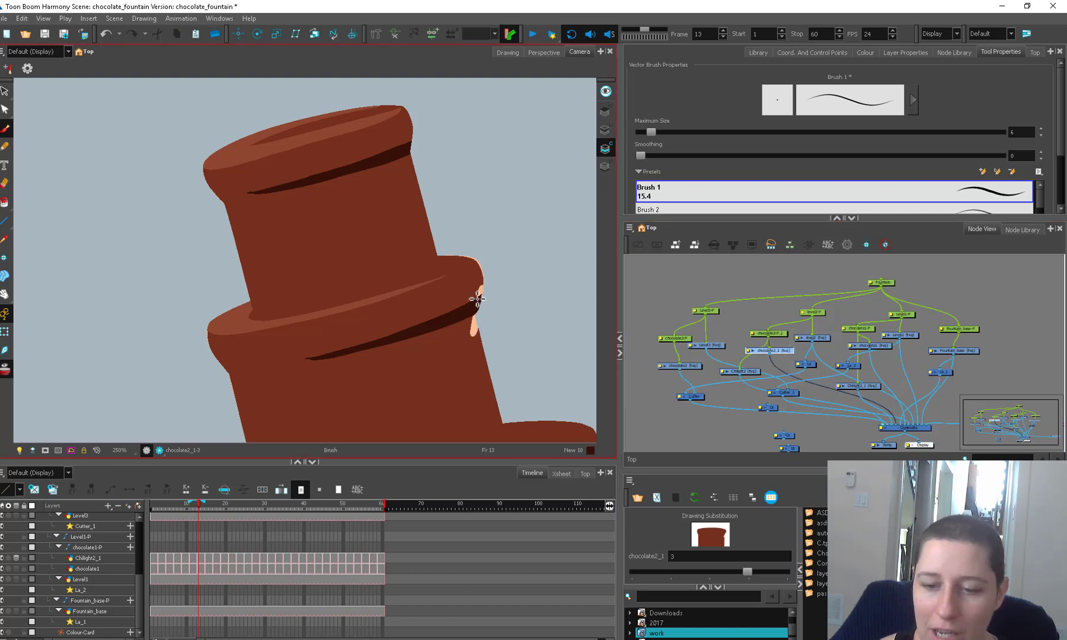
left_click_drag(747, 372, 754, 367)
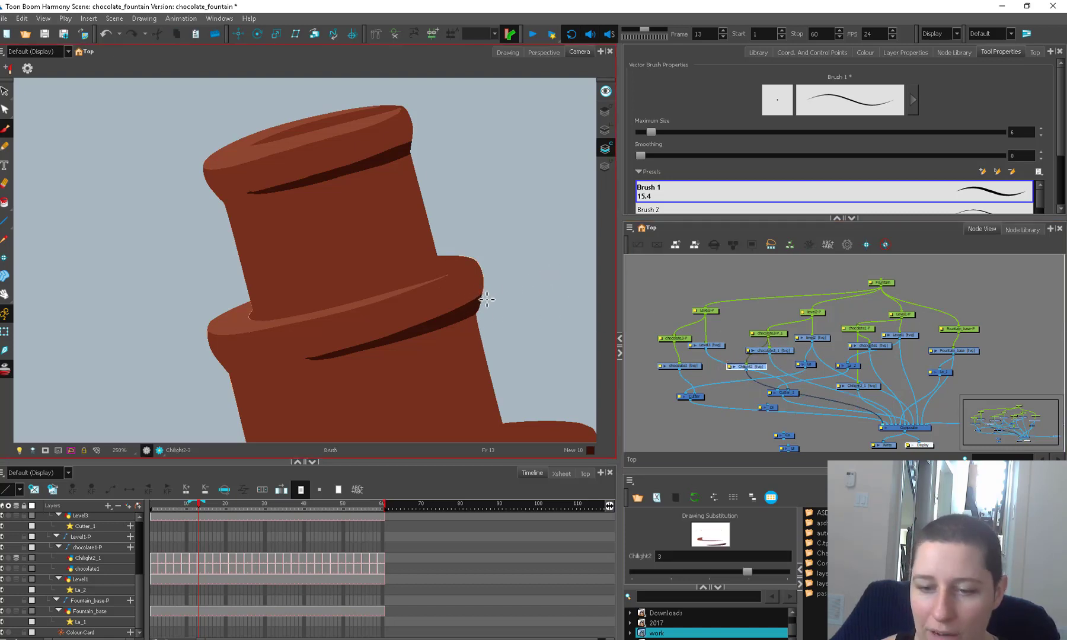
mouse_move(506, 298)
left_mouse_down()
mouse_move(457, 317)
mouse_move(504, 292)
left_mouse_up()
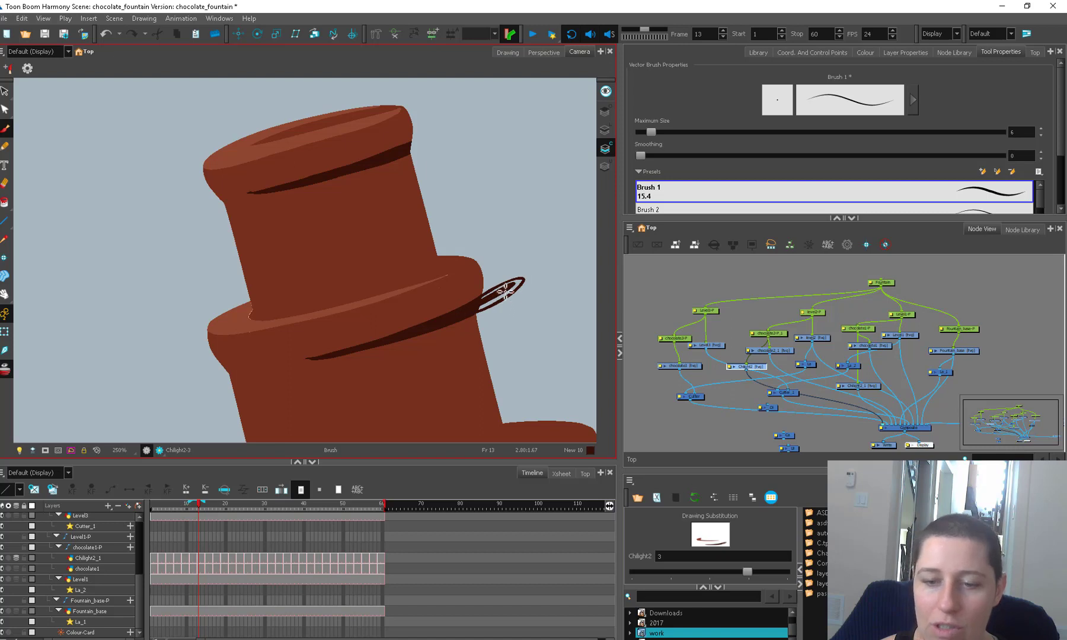
Delete the stray dark outline past the second tier's right rim on Chilight2 drawing 3.
key("Delete")
key("alt+b")
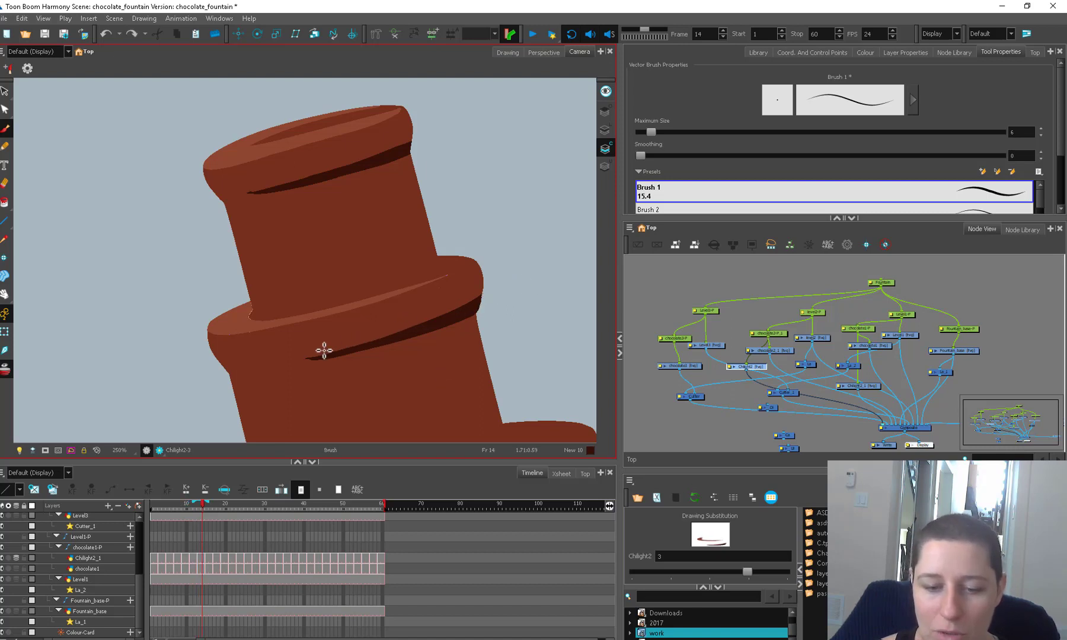
key("period")
key("alt+i")
left_click_drag(378, 338, 332, 351)
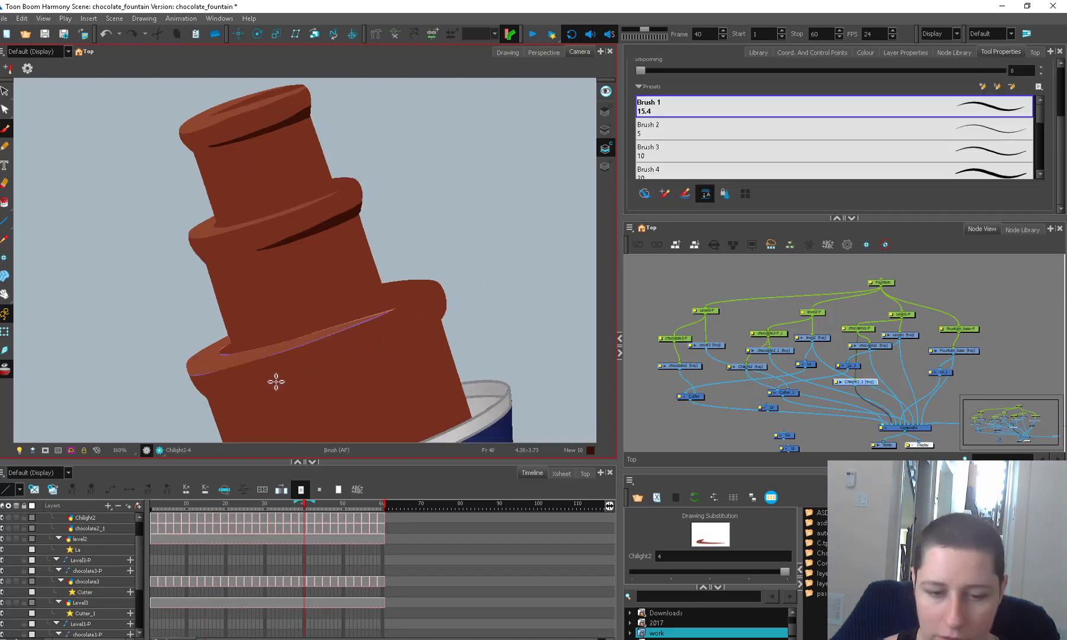
Brush and fill a thin dark shadow beneath the bottom tier's rim on Chilight2 drawing 1 at frame 1.
key("shift+comma")
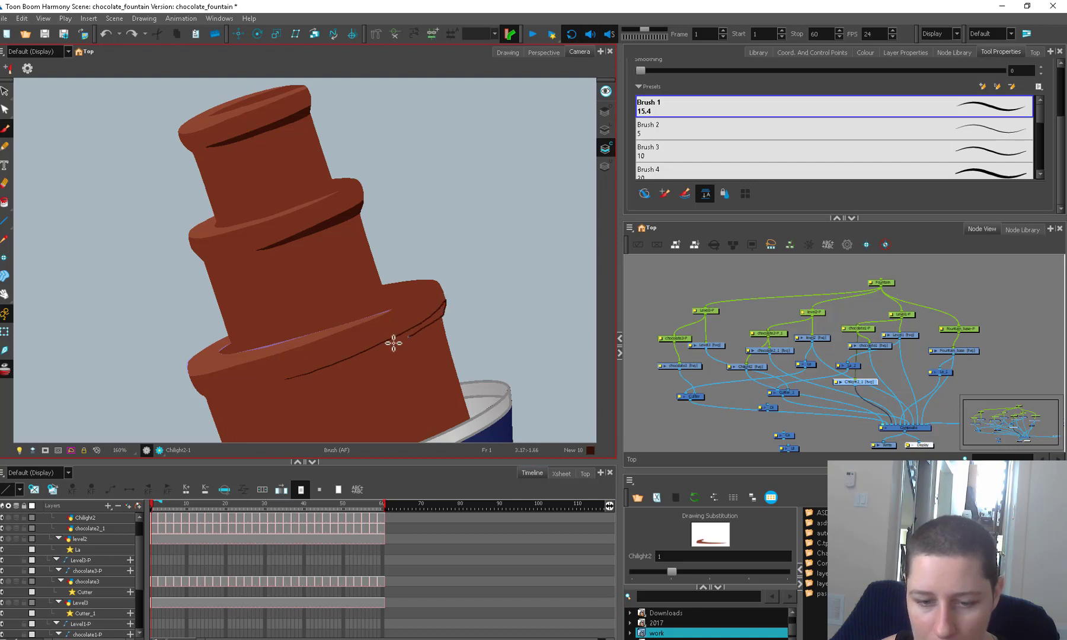
left_click_drag(328, 367, 351, 352)
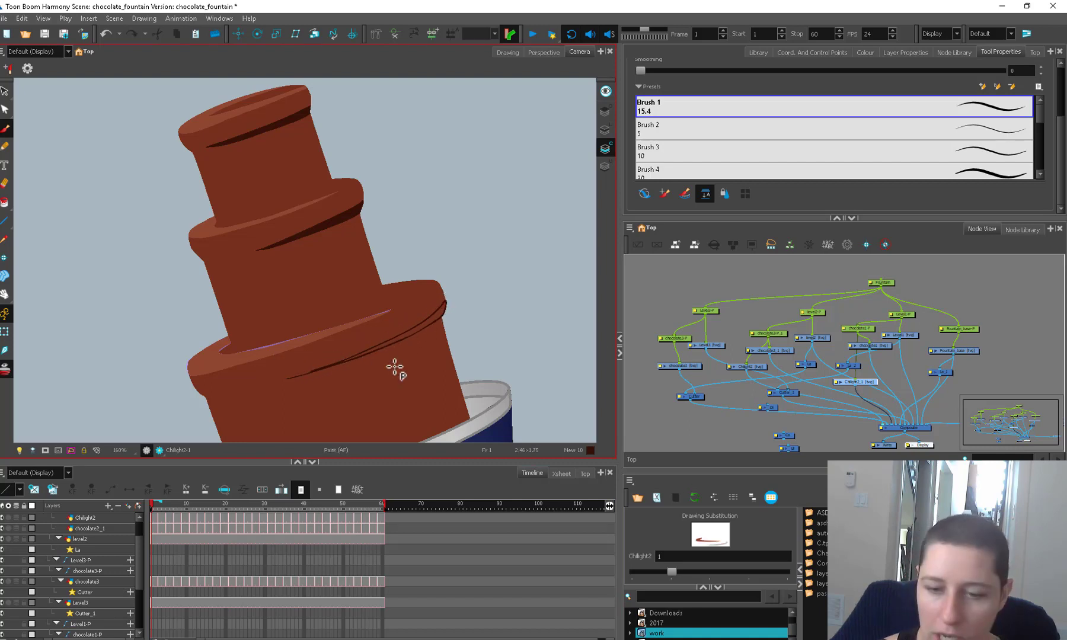
key("alt+b")
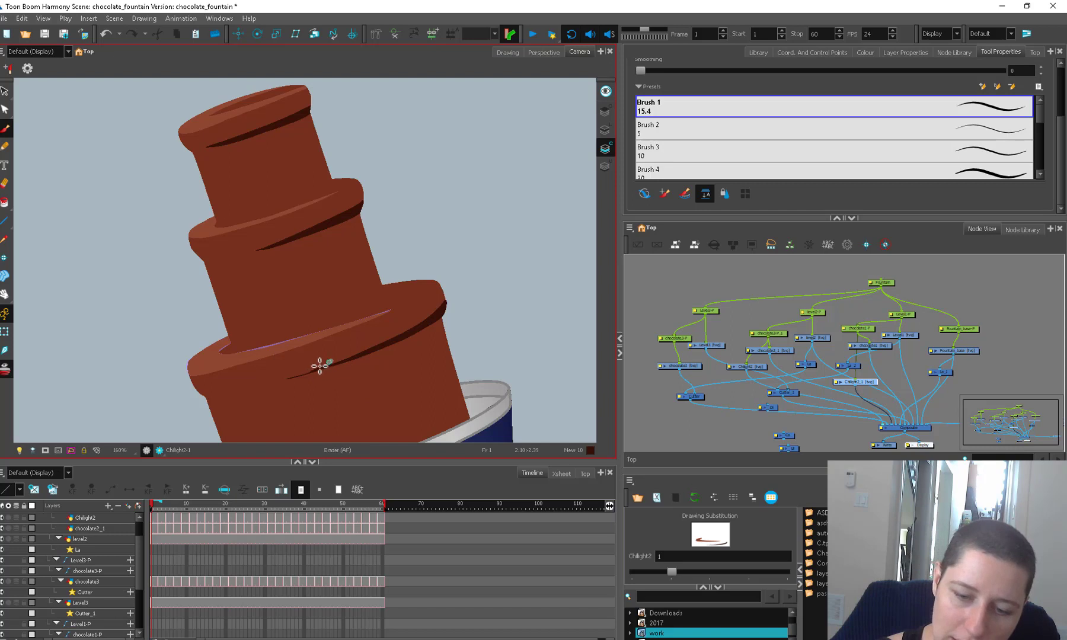
left_click_drag(288, 381, 402, 345)
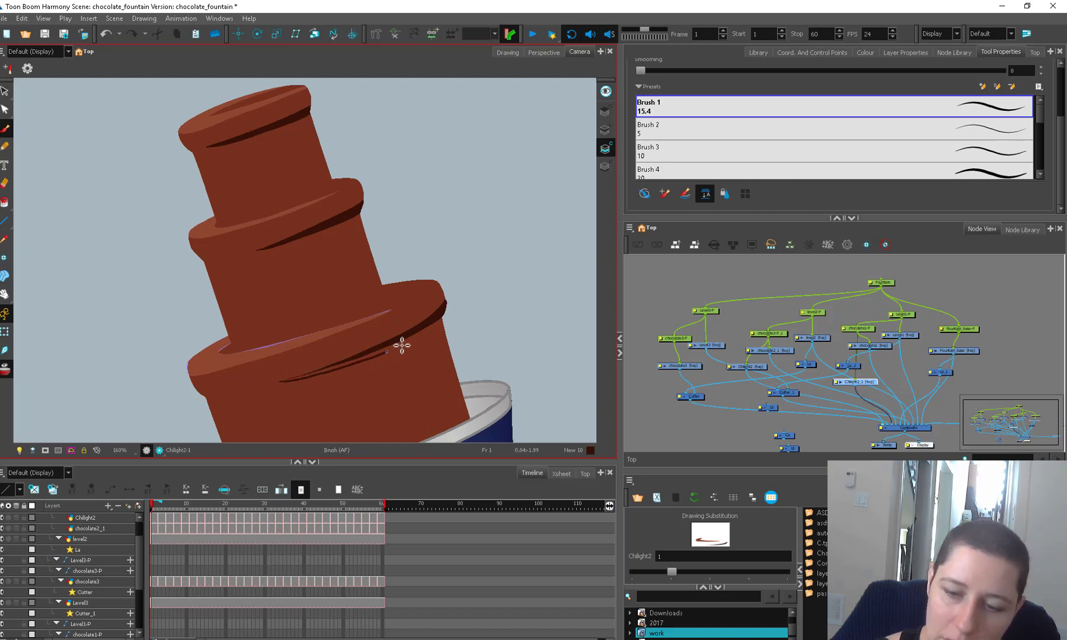
key("ctrl+z")
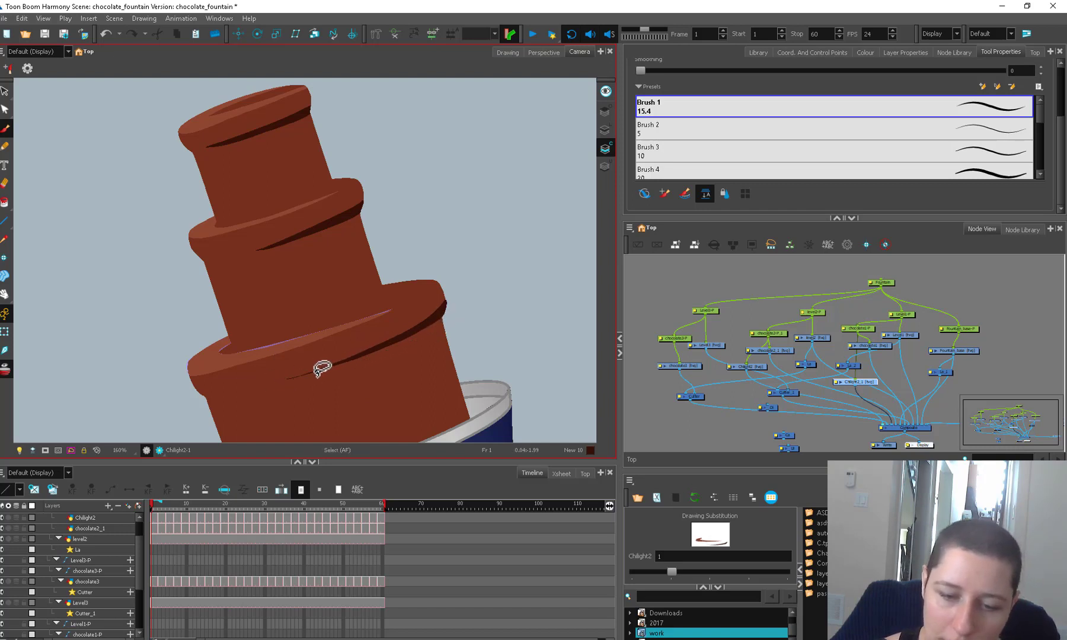
key("g")
left_click_drag(248, 387, 383, 350)
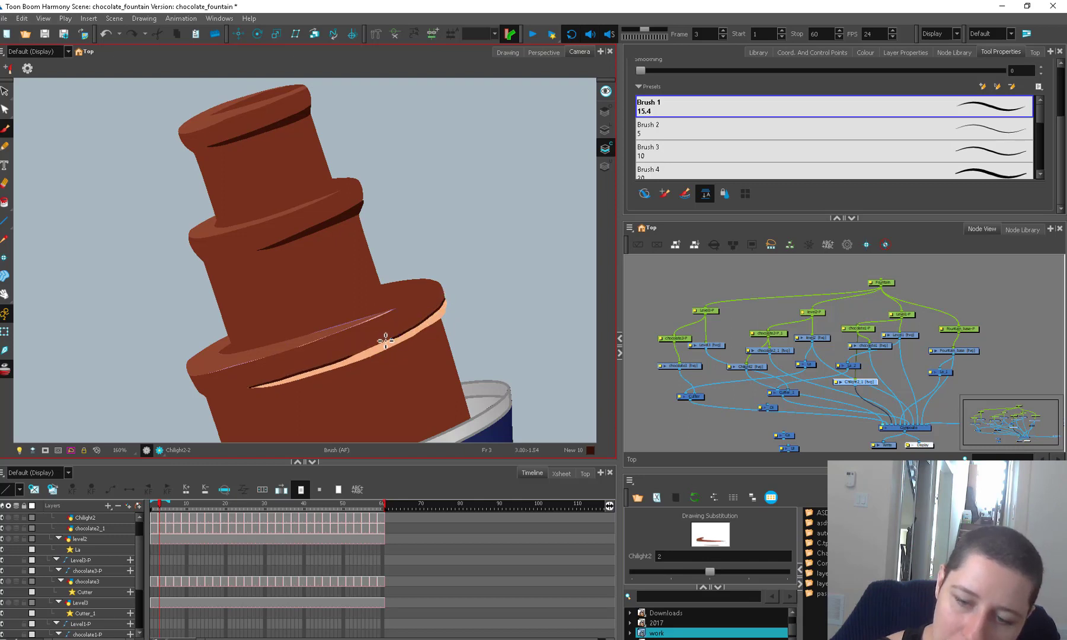
Brush the dark shadow outline beneath the bottom tier's rim on Chilight2 drawing 2 at frame 3.
mouse_move(355, 354)
left_mouse_down()
mouse_move(274, 383)
mouse_move(416, 334)
mouse_move(447, 305)
left_mouse_up()
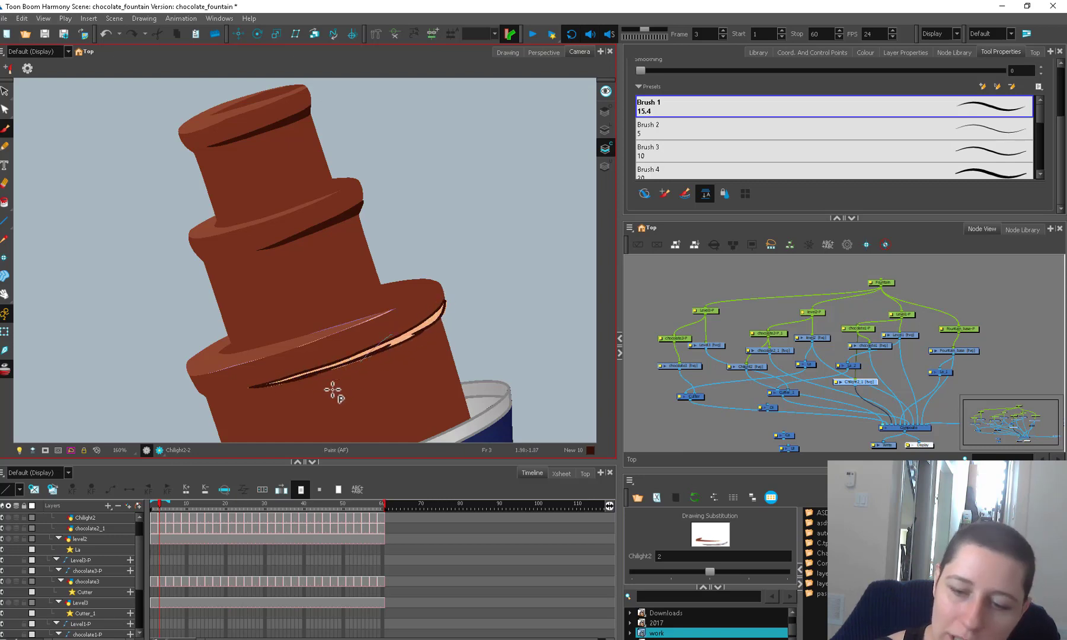
key("ctrl+z")
key("alt+b")
Paint the dark shadow beneath the bottom tier's rim on Chilight2 drawing 3 at frame 5, following the onion-skinned shape.
key("period")
key("period")
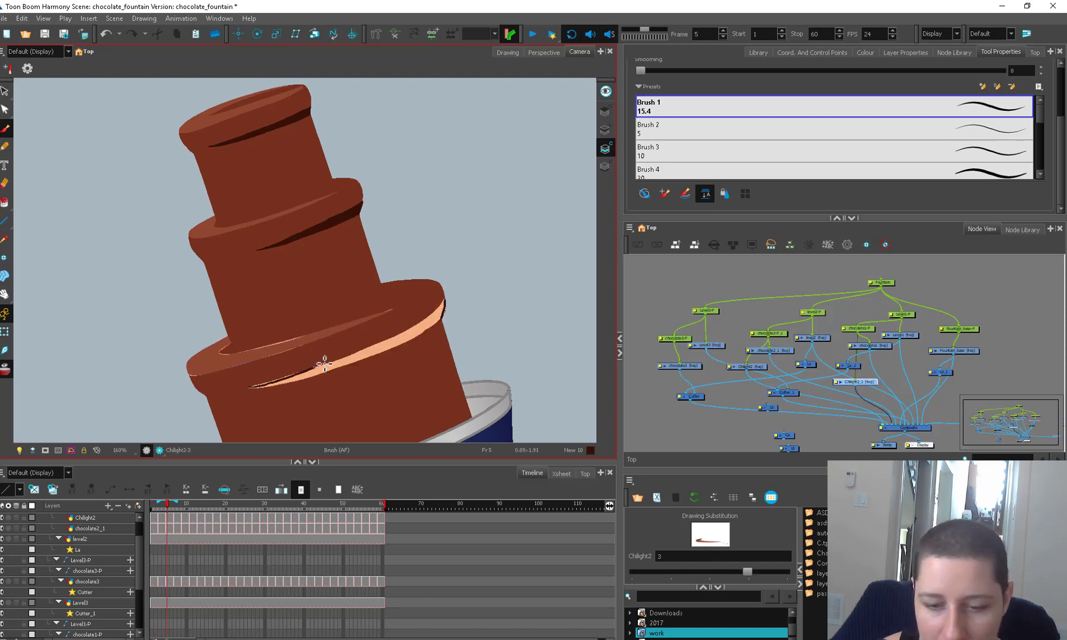
left_click_drag(324, 363, 251, 386)
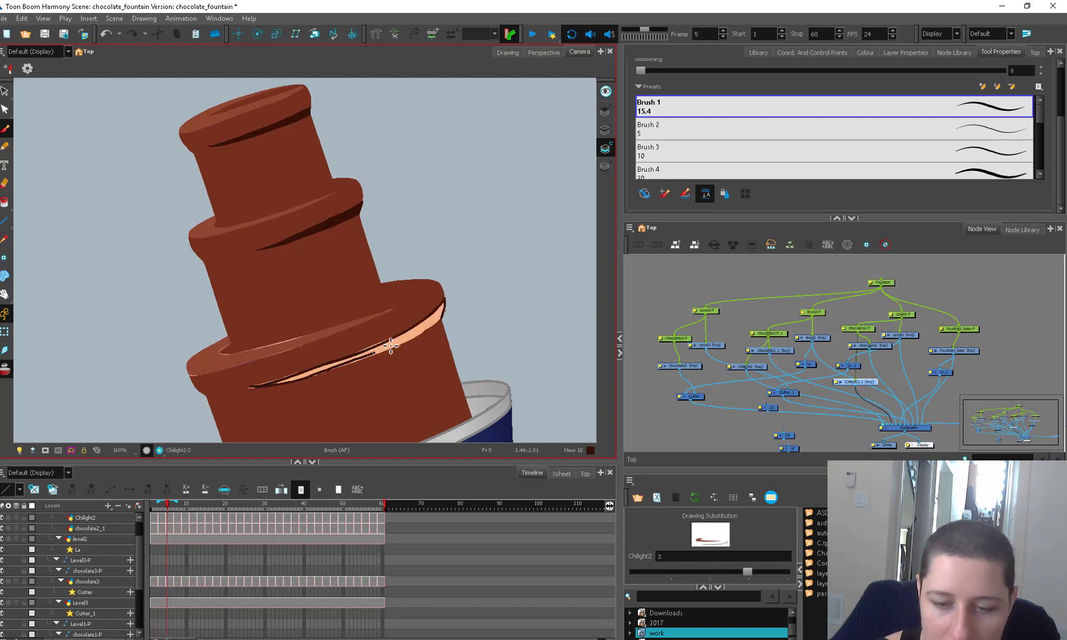
left_click_drag(391, 346, 335, 368)
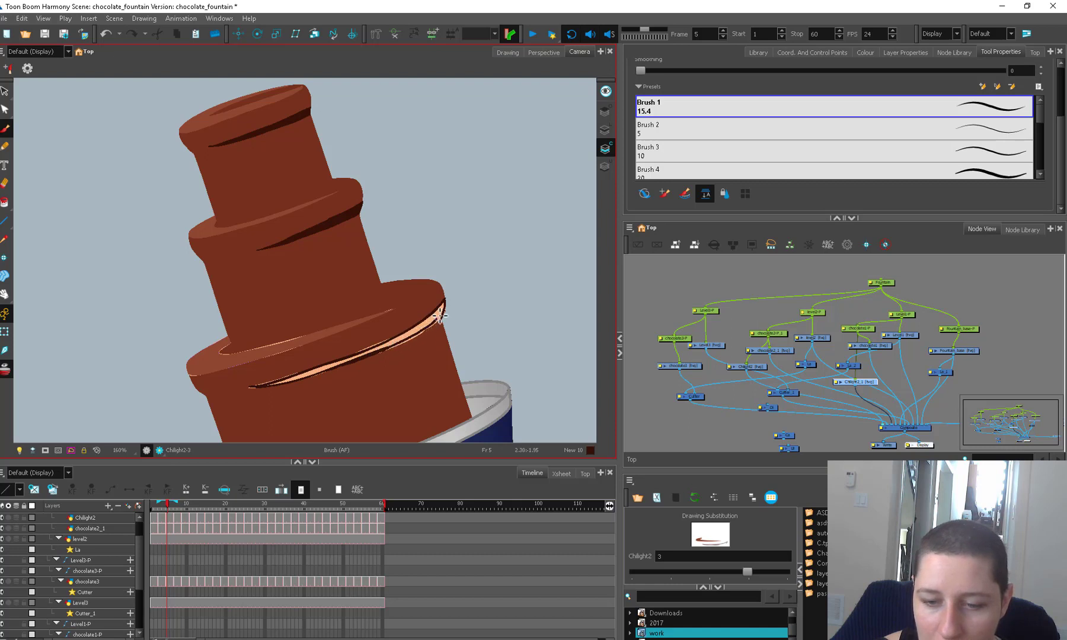
left_click_drag(337, 368, 440, 298)
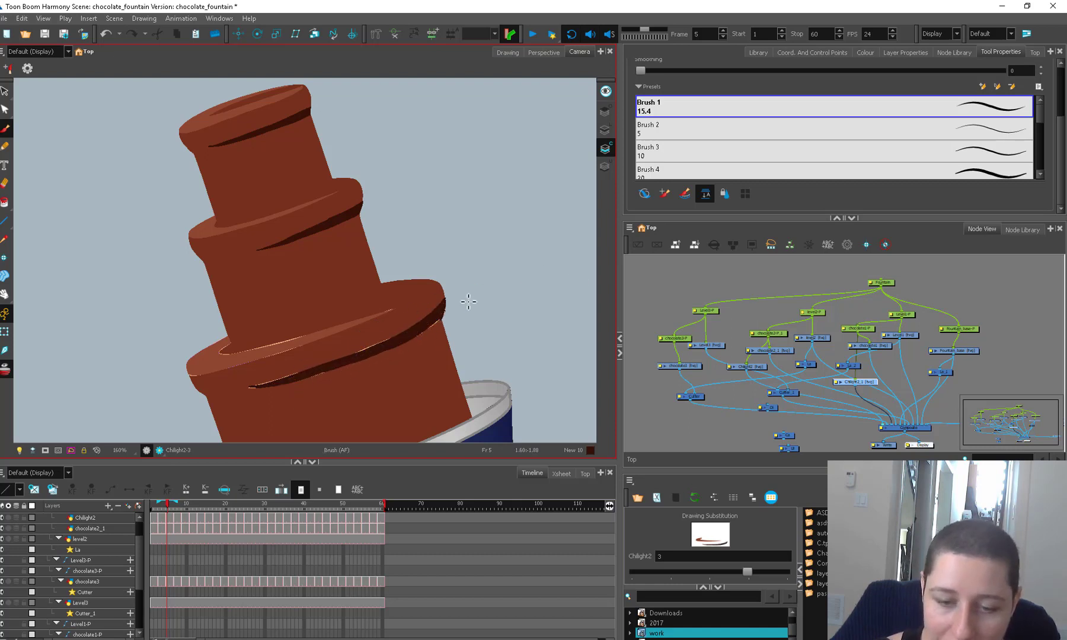
Paint a thicker dark shadow beneath the bottom tier's rim on Chilight2 drawing 4 at frame 7.
key("period")
key("period")
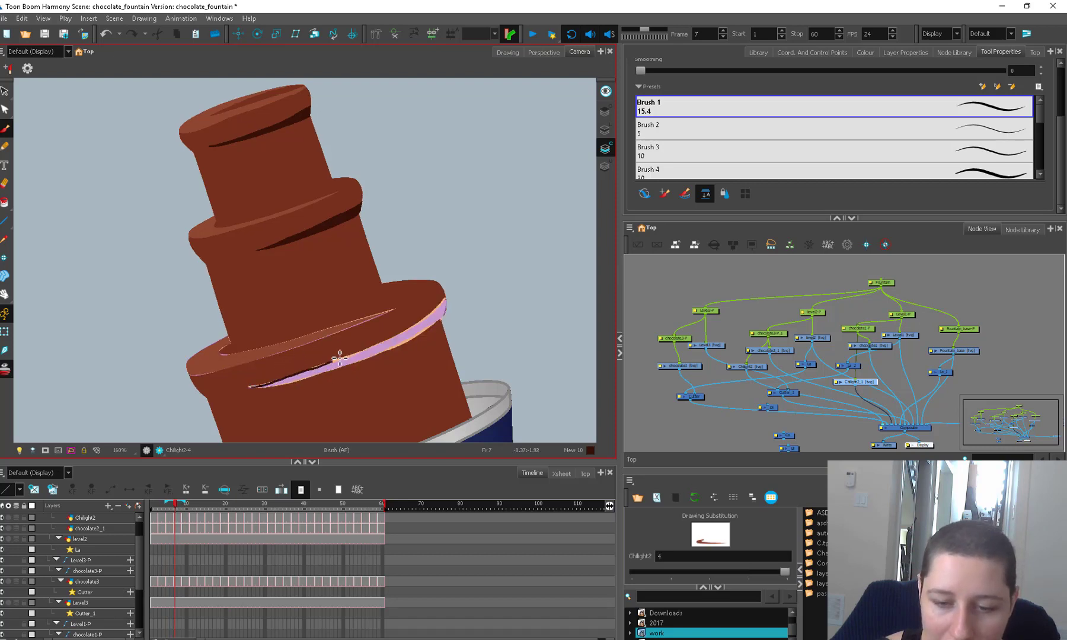
left_click_drag(339, 358, 422, 302)
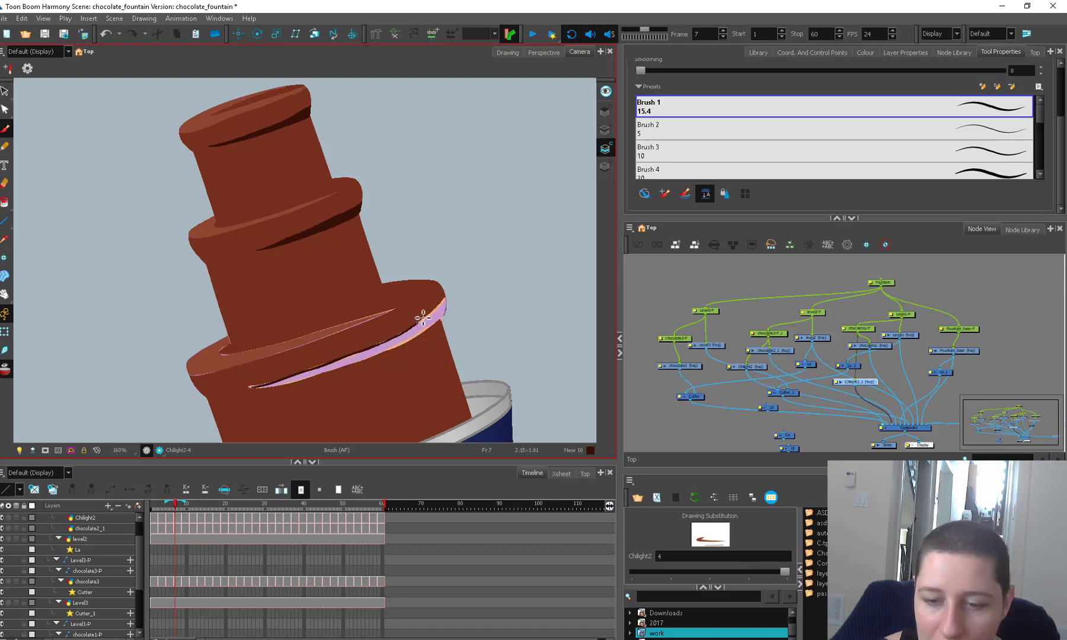
mouse_move(413, 325)
left_mouse_down()
mouse_move(363, 361)
mouse_move(411, 333)
left_mouse_up()
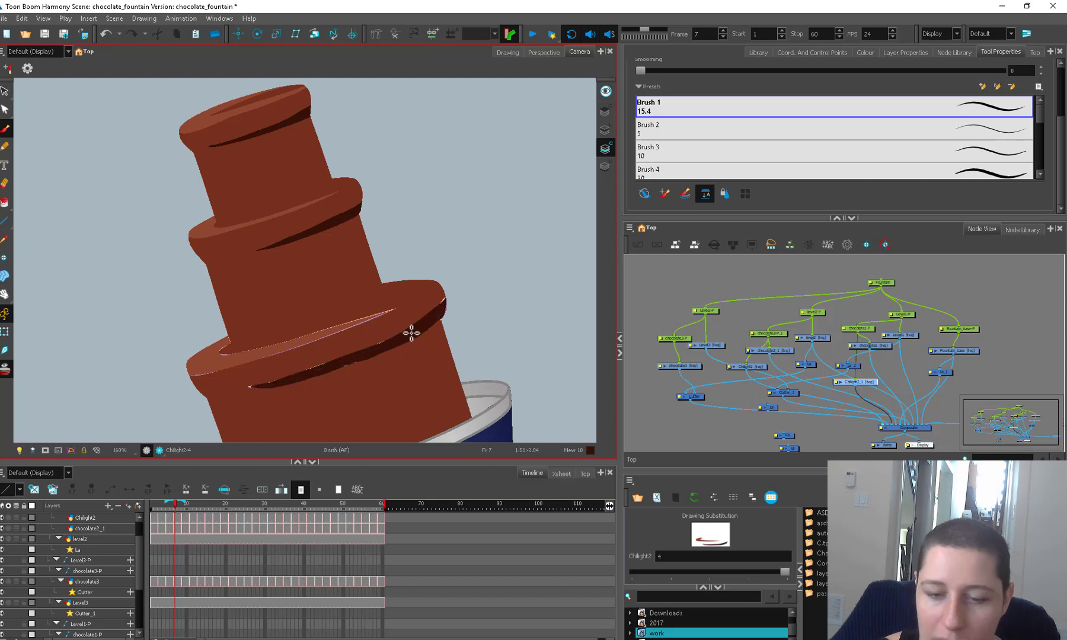
Review the rim shadow animation on all three tiers across the timeline and return to frame 1.
key("shift+x")
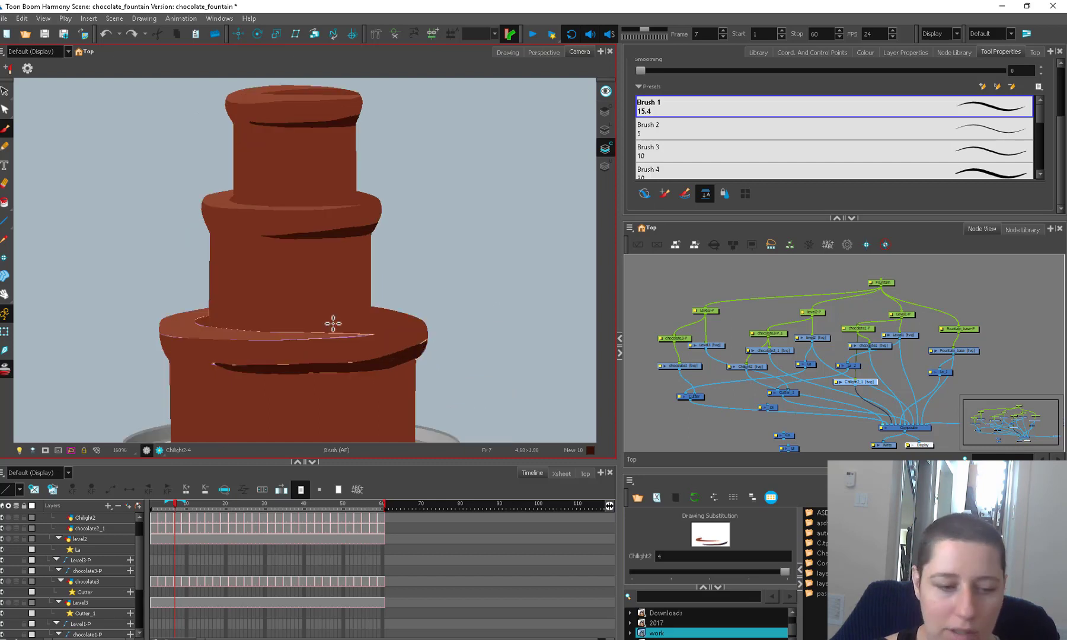
left_click(5, 333)
right_click(455, 284)
left_click(686, 288)
key("1")
key("1")
key("1")
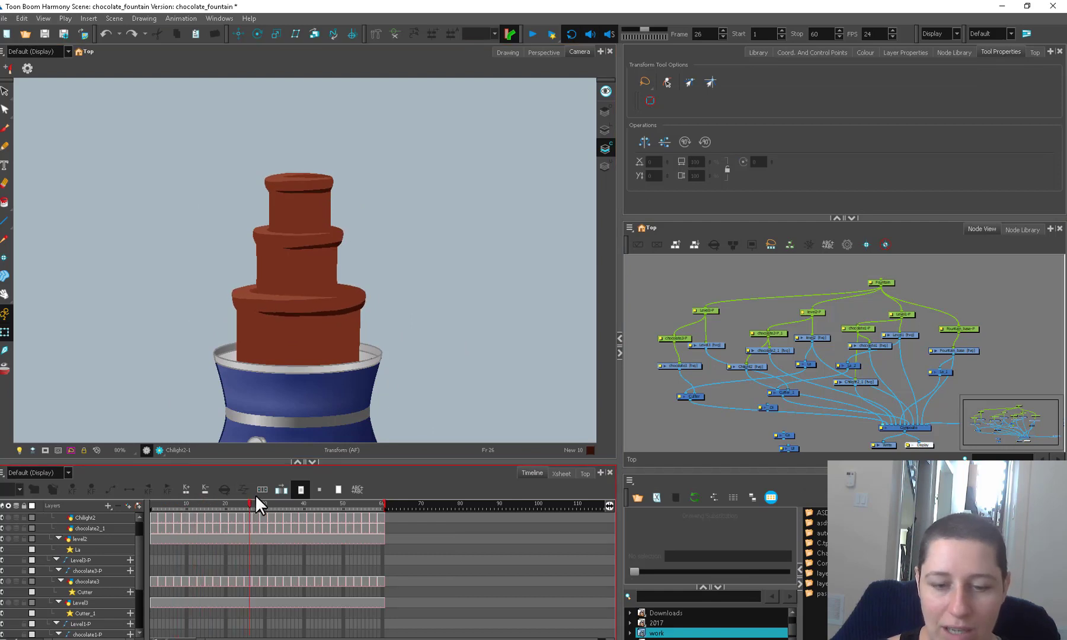
left_click_drag(255, 494, 149, 491)
key("2")
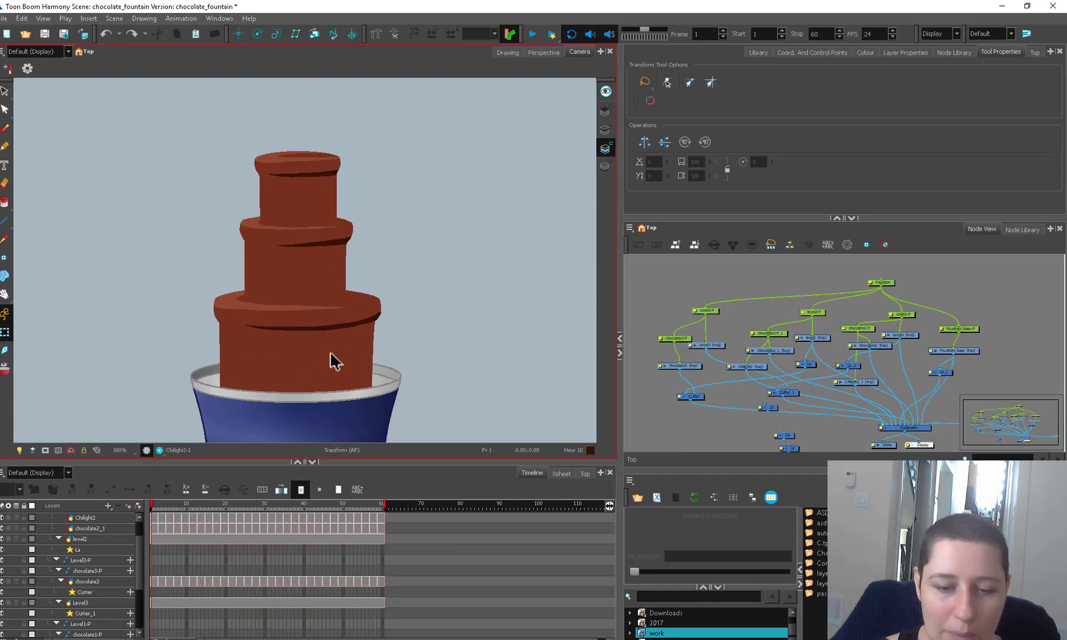
key("2")
key("2")
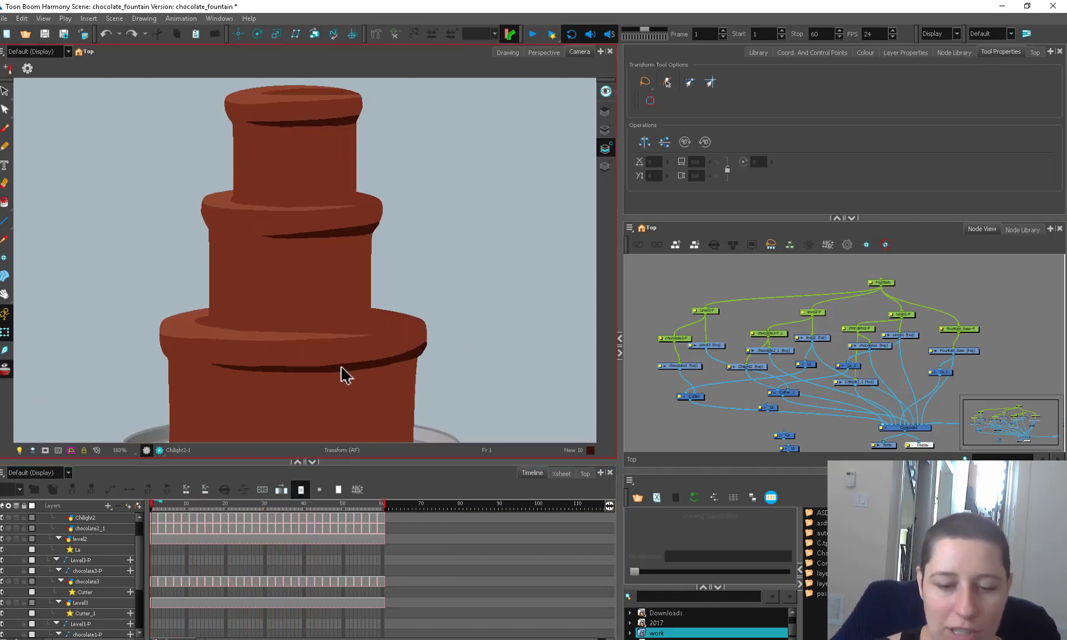
Reshape the contour of the bottom tier's rim shadow on Chilight2_1 drawing 1 at frame 1 with the Contour Editor.
key("alt+s")
left_click(155, 521)
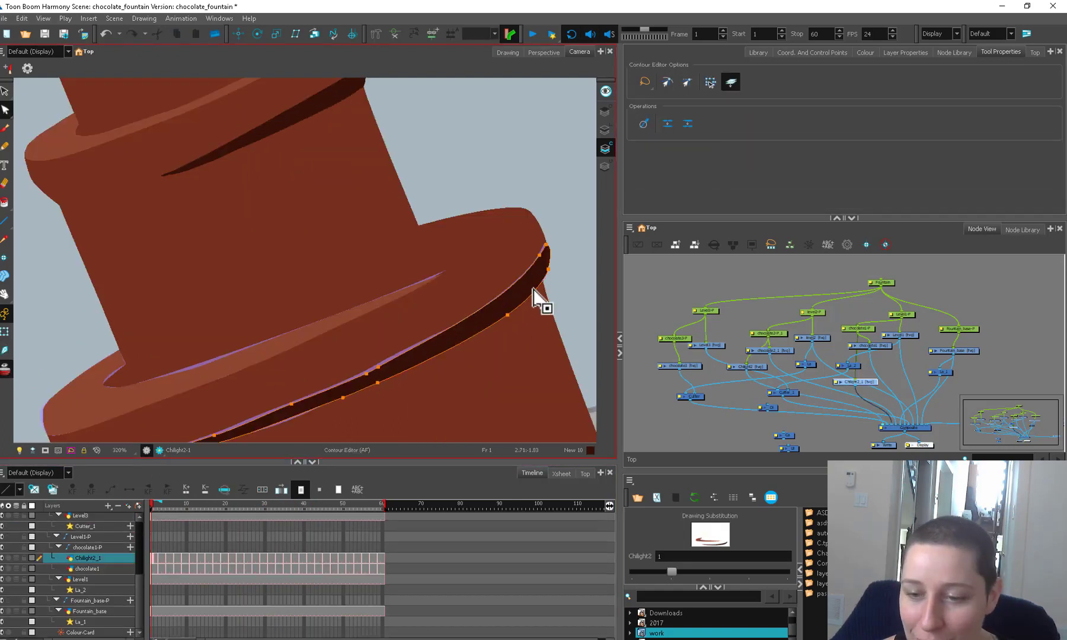
left_click_drag(376, 373, 382, 358)
left_click_drag(377, 367, 380, 363)
left_click(301, 400)
key("space")
left_click_drag(302, 401, 360, 366)
left_click(275, 399)
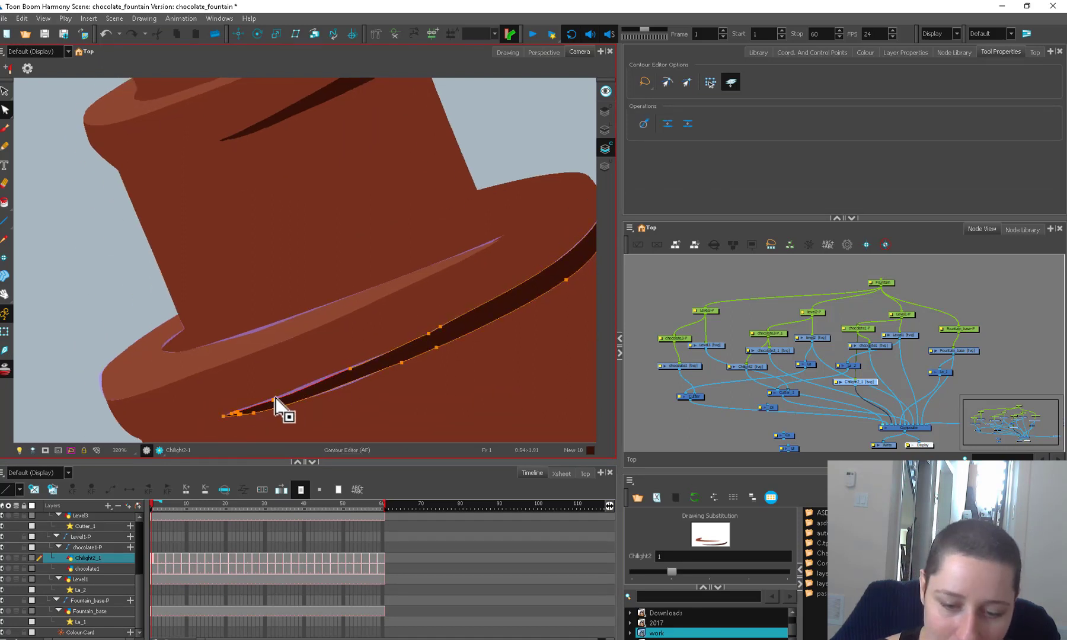
Smooth the contour of the dark shadow under the bottom chocolate tier on frames 1 and 3 of Chilight2_1.
scroll(275, 399, "up", 2)
mouse_move(245, 410)
left_mouse_down()
mouse_move(286, 412)
mouse_move(335, 388)
mouse_move(317, 400)
mouse_move(348, 374)
mouse_move(317, 393)
mouse_move(321, 385)
mouse_move(489, 307)
mouse_move(484, 300)
mouse_move(492, 312)
mouse_move(377, 353)
left_mouse_up()
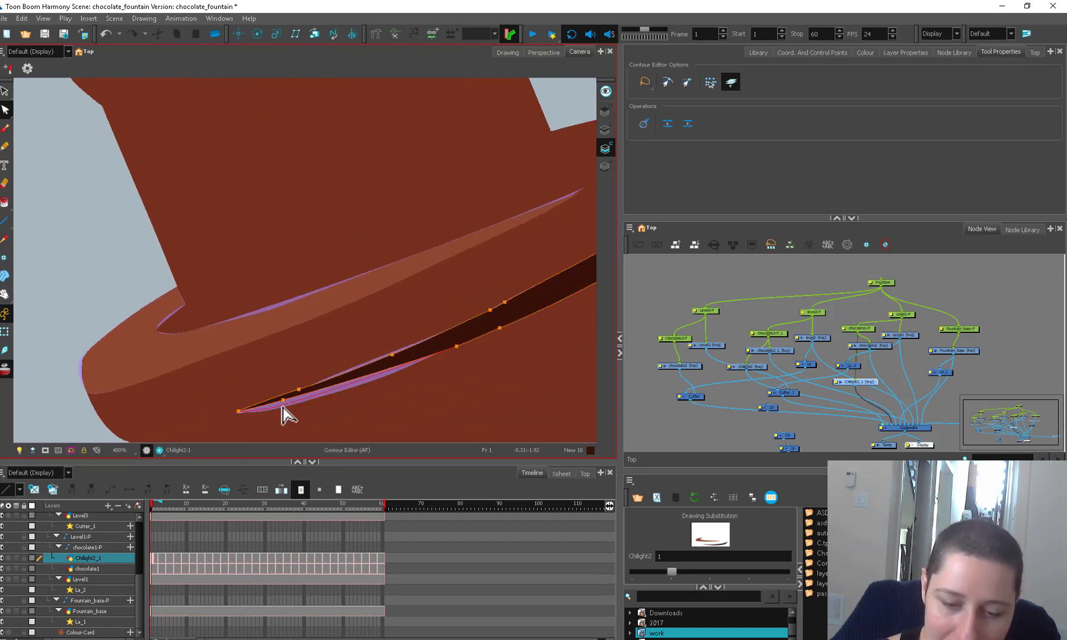
key("period")
key("period")
left_click(305, 405)
mouse_move(514, 267)
left_mouse_down()
mouse_move(524, 274)
mouse_move(553, 234)
mouse_move(555, 189)
mouse_move(544, 244)
left_mouse_up()
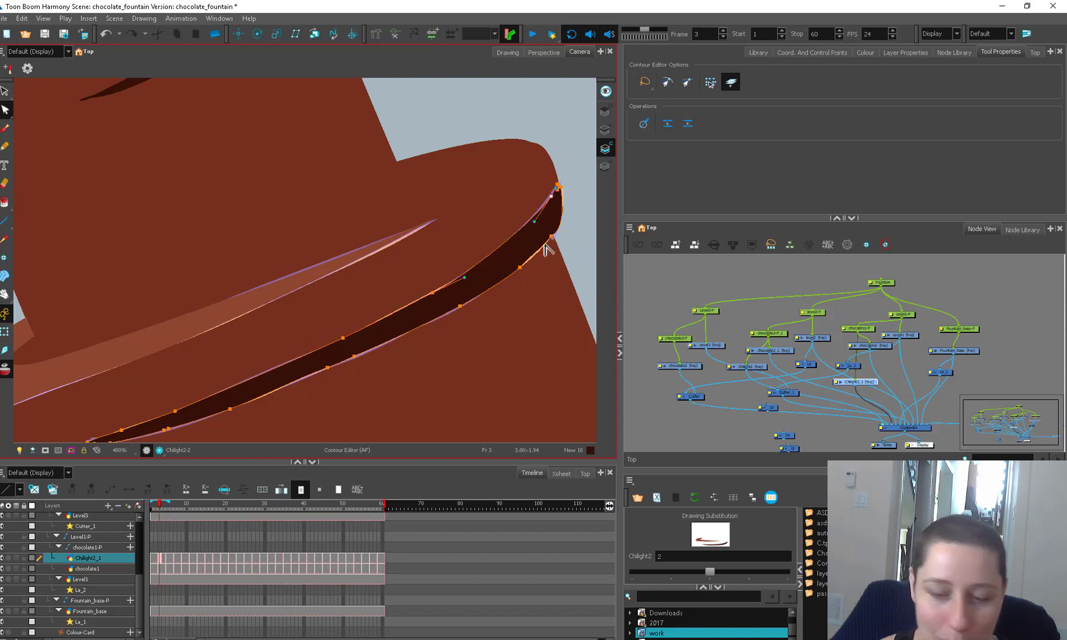
On frame 6, remove surplus contour points from the bottom tier's dark shadow and fit its lower edge and tip to the chocolate's outline.
left_click(171, 557)
left_click(393, 321)
mouse_move(291, 383)
left_mouse_down()
mouse_move(393, 323)
mouse_move(378, 330)
left_mouse_up()
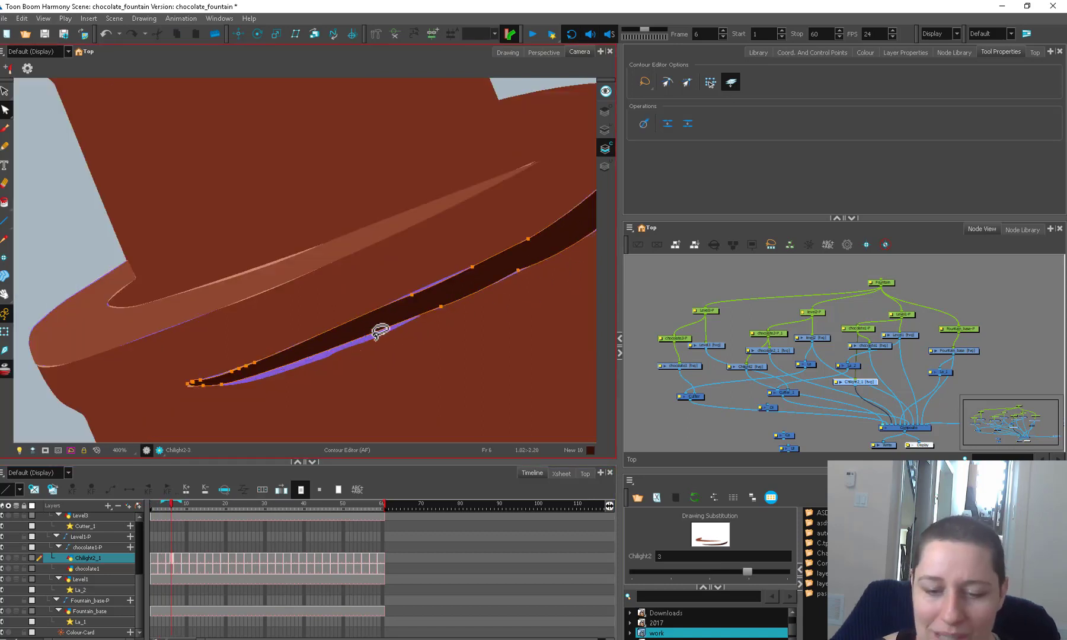
left_click(338, 350)
left_click(254, 380)
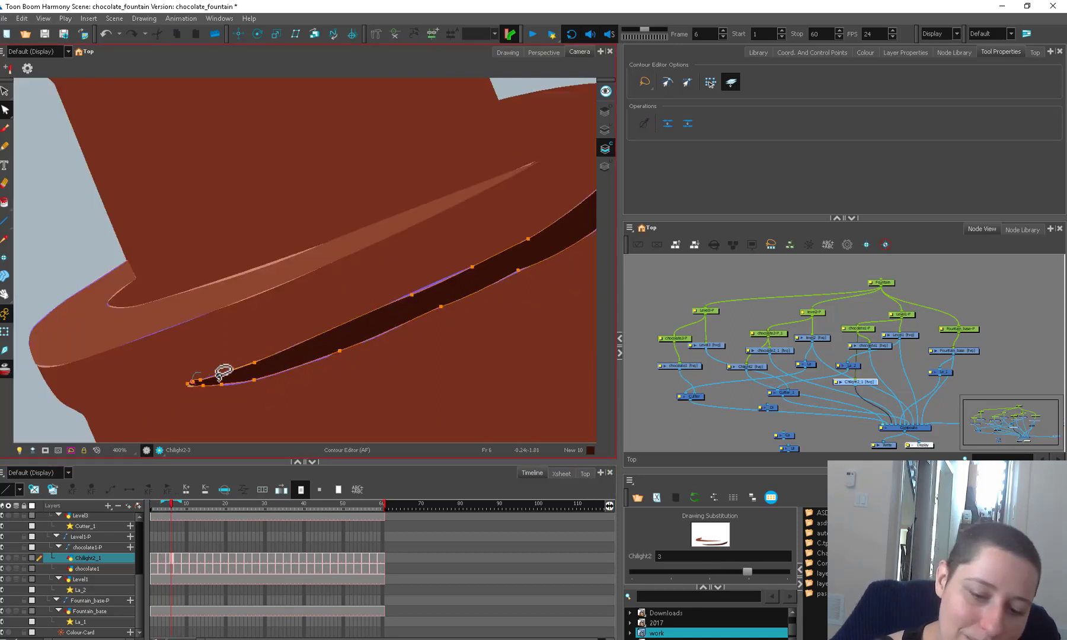
key("Delete")
mouse_move(218, 379)
left_mouse_down()
mouse_move(189, 385)
mouse_move(213, 388)
left_mouse_up()
On frame 7, delete the surplus contour points of the bottom tier's shadow and reshape its edges into a clean taper.
left_click(176, 557)
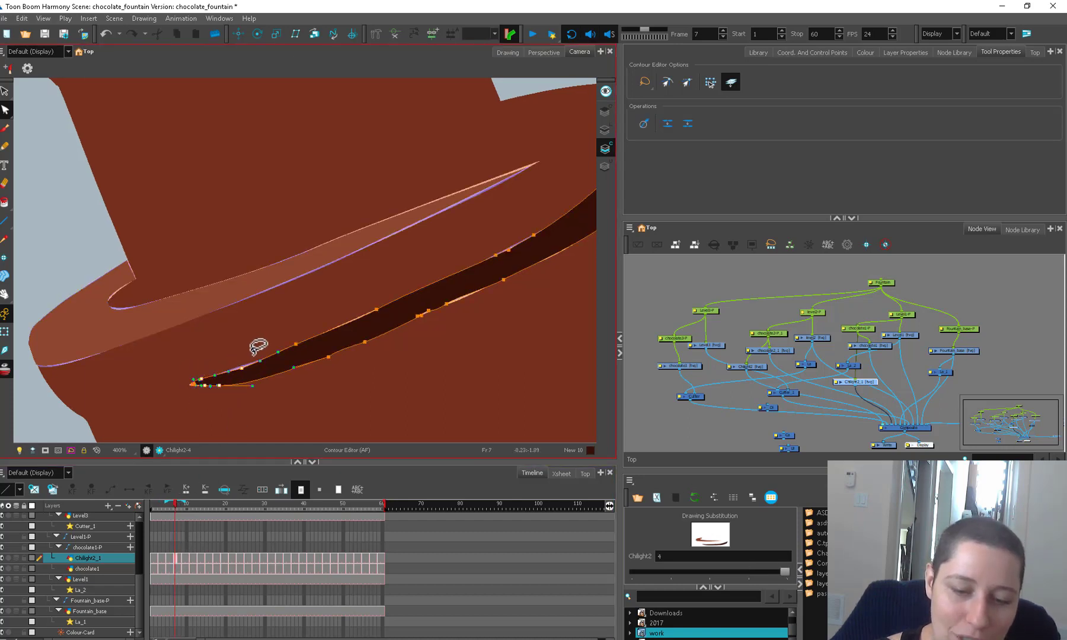
key("Delete")
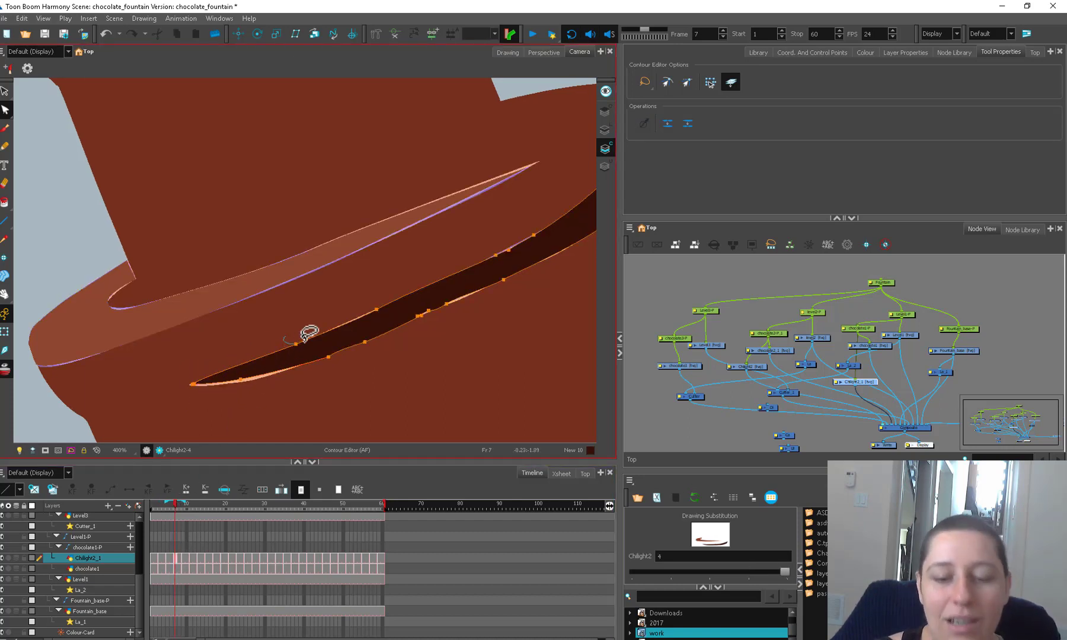
left_click(303, 339)
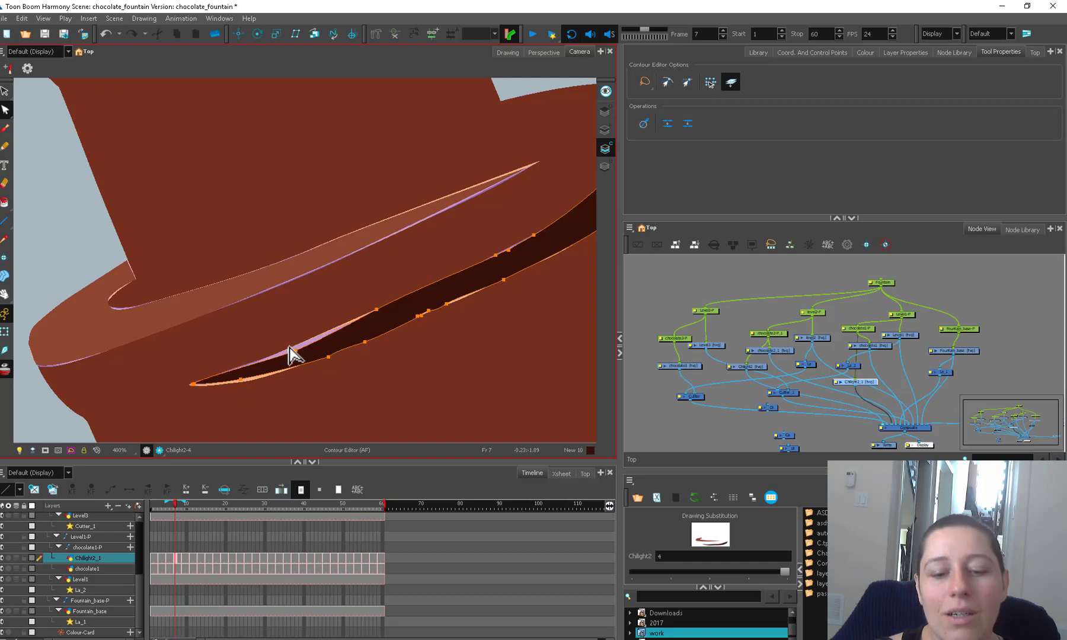
left_click(231, 372)
mouse_move(331, 372)
left_mouse_down()
mouse_move(448, 317)
mouse_move(441, 302)
left_mouse_up()
key("Delete")
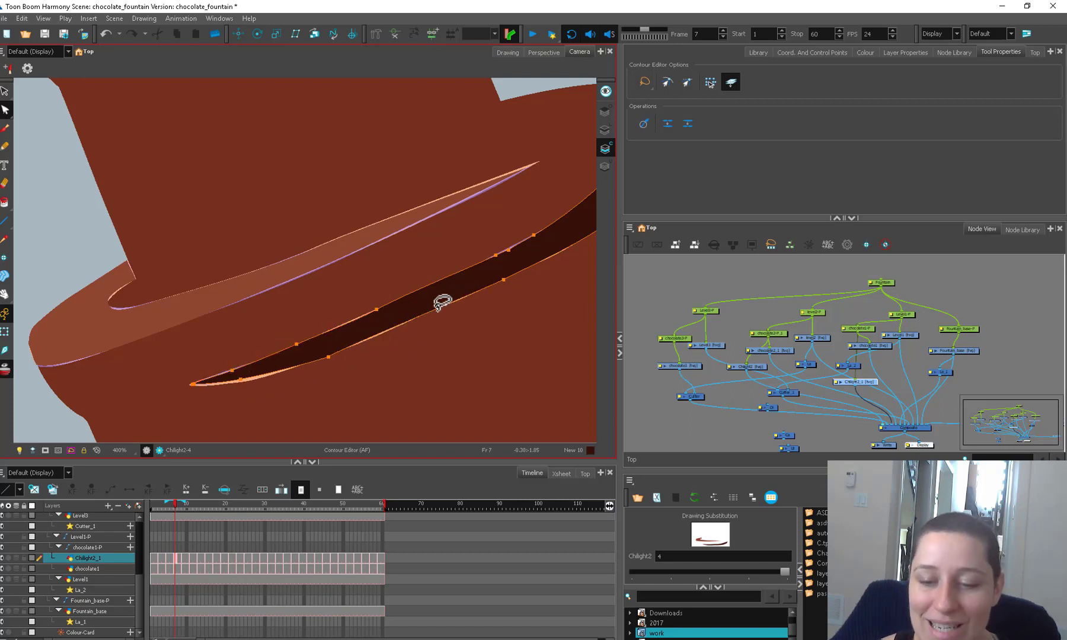
mouse_move(327, 356)
left_mouse_down()
mouse_move(292, 374)
mouse_move(366, 355)
mouse_move(344, 348)
left_mouse_up()
On frame 9, reshape the bottom tier's shadow so its upper and lower edges follow the chocolate rim.
scroll(476, 317, "down", 2)
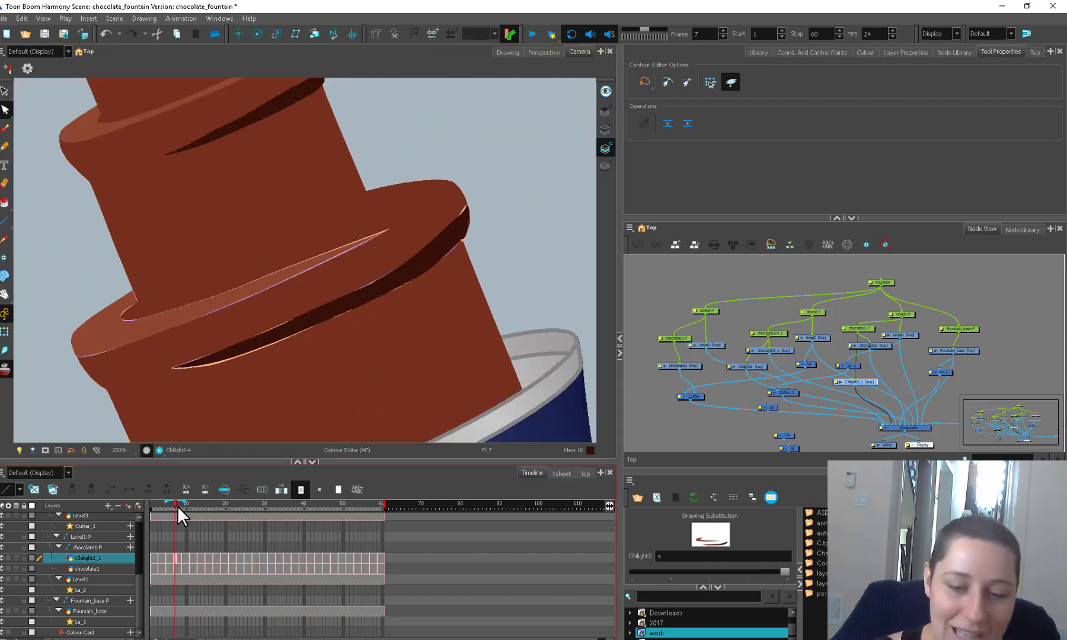
left_click_drag(178, 506, 183, 507)
scroll(376, 298, "up", 2)
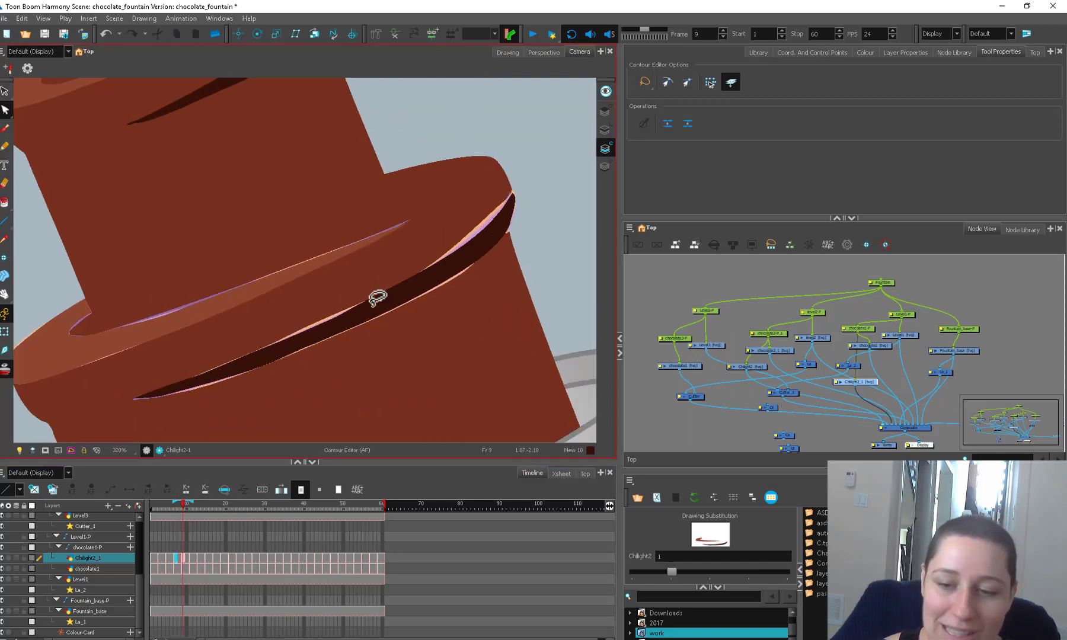
left_click(537, 221)
left_click_drag(554, 190, 551, 191)
left_click_drag(499, 246, 487, 260)
left_click_drag(343, 314, 362, 326)
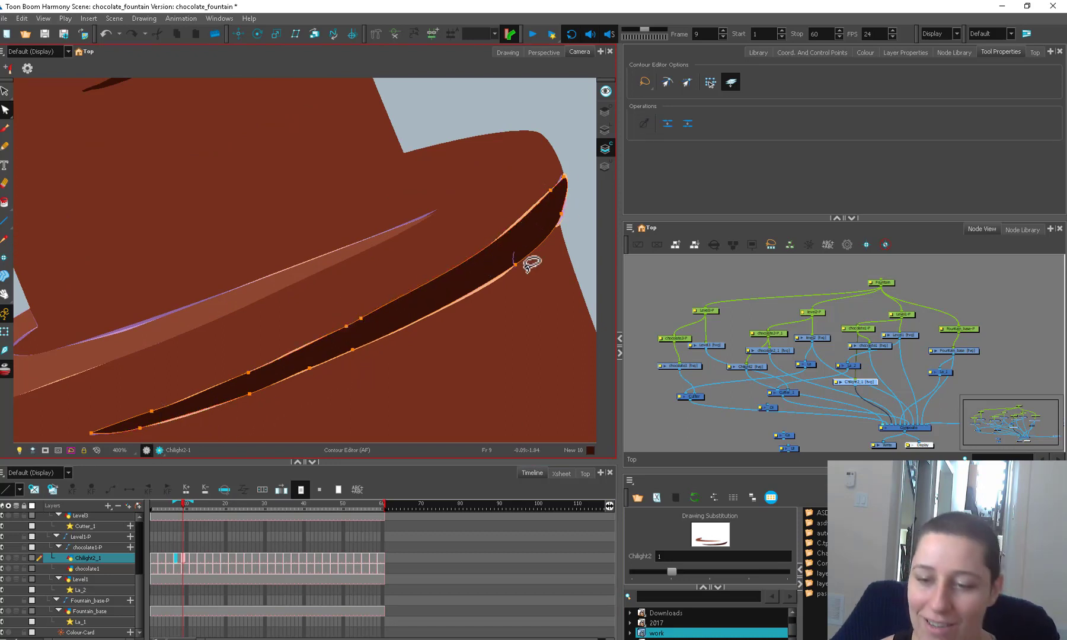
left_click(470, 307)
Play the animation with the whole fountain in view to examine the corrected shadows.
scroll(474, 307, "down", 6)
left_click(530, 35)
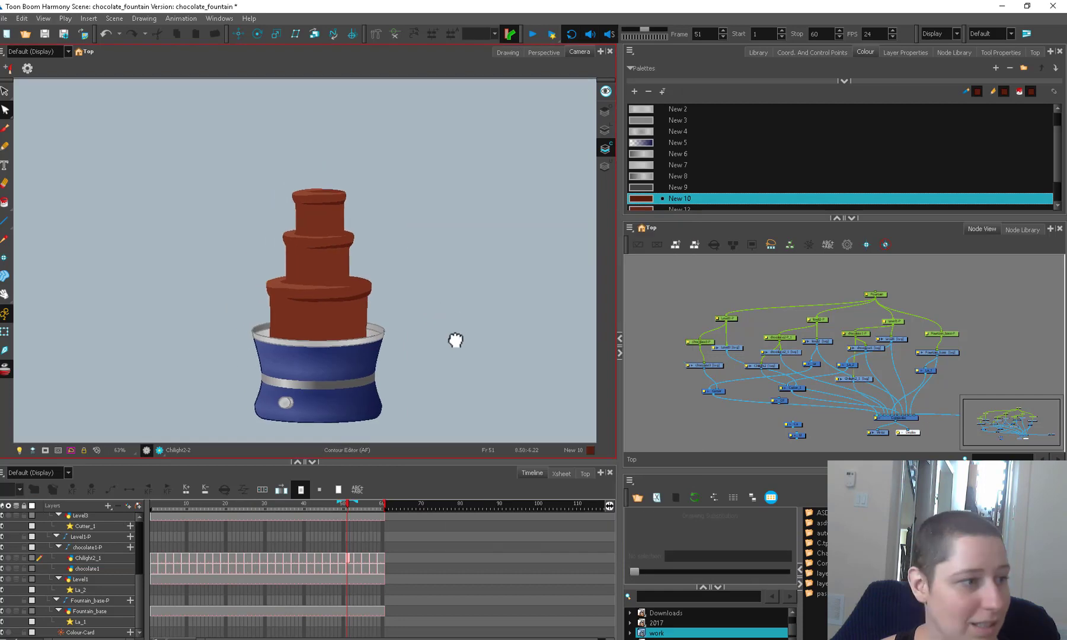
key("2")
key("alt+s")
left_click_drag(439, 350, 463, 418)
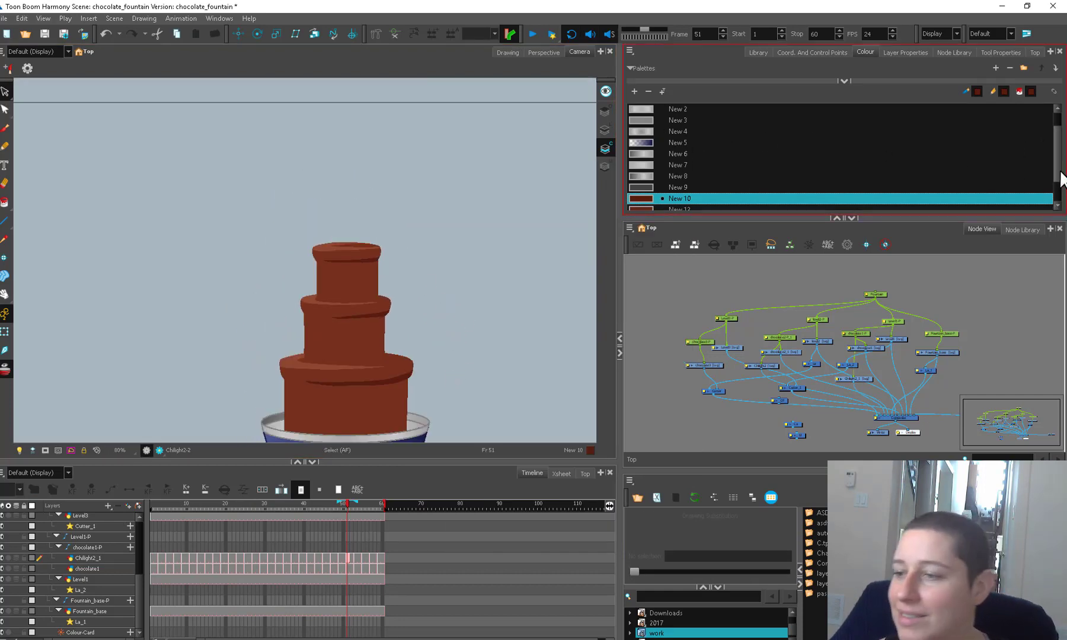
Adjust the New 16 swatch to a pale pink highlight colour.
scroll(1061, 177, "down", 2)
double_click(640, 198)
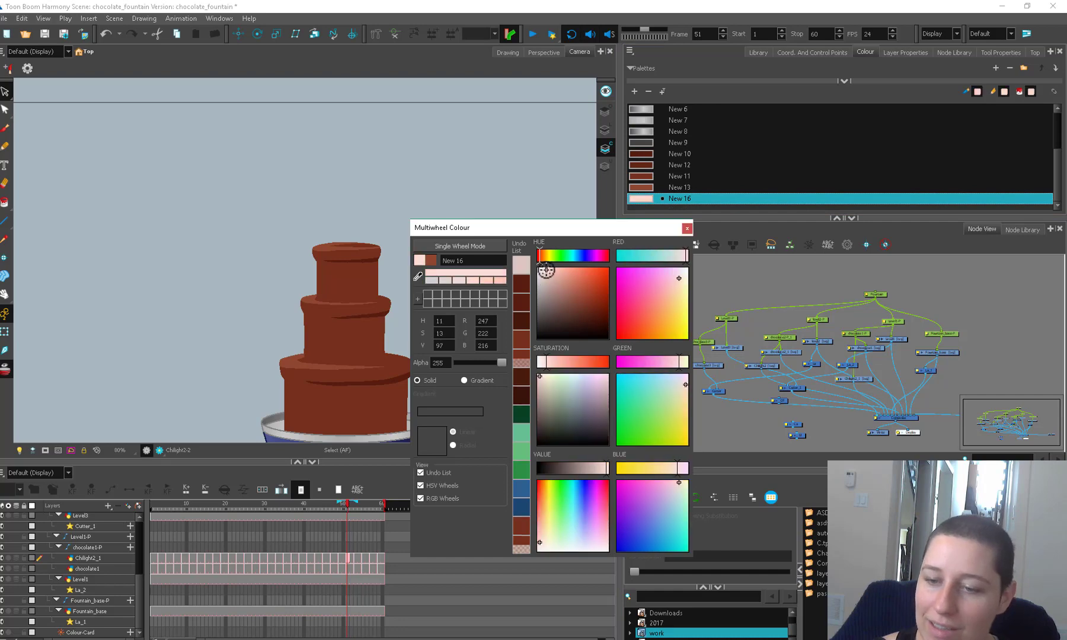
key("Escape")
Add a glossyHighlights drawing layer with its own peg, connect it to the composite and arrange the two nodes together.
left_click_drag(917, 414, 927, 393)
scroll(780, 346, "up", 2)
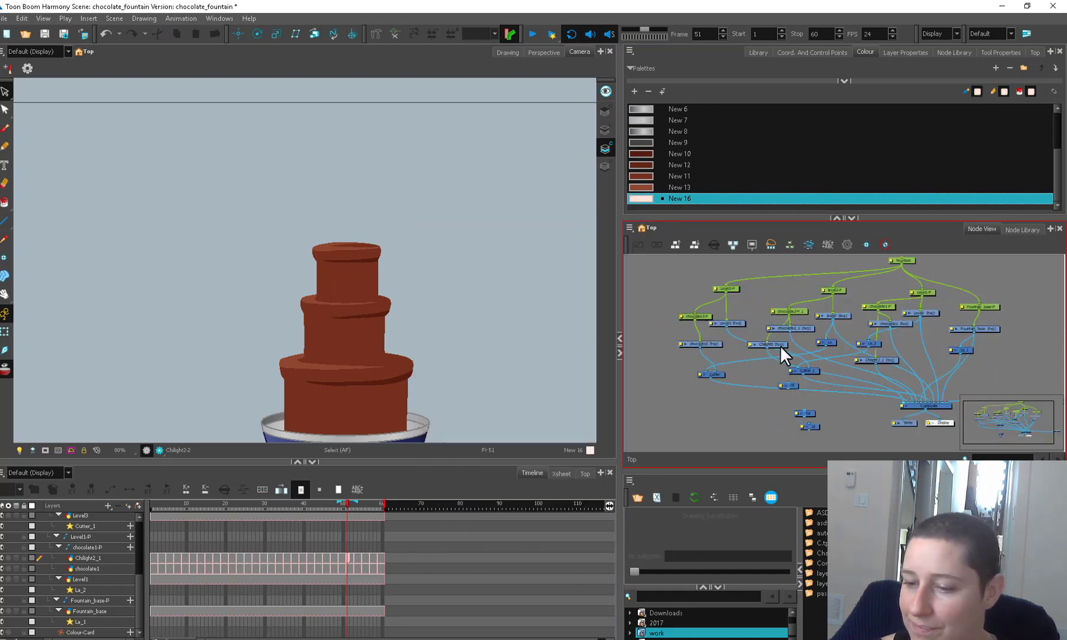
left_click_drag(822, 523, 719, 418)
left_click_drag(719, 429, 669, 399)
left_click_drag(753, 433, 925, 415)
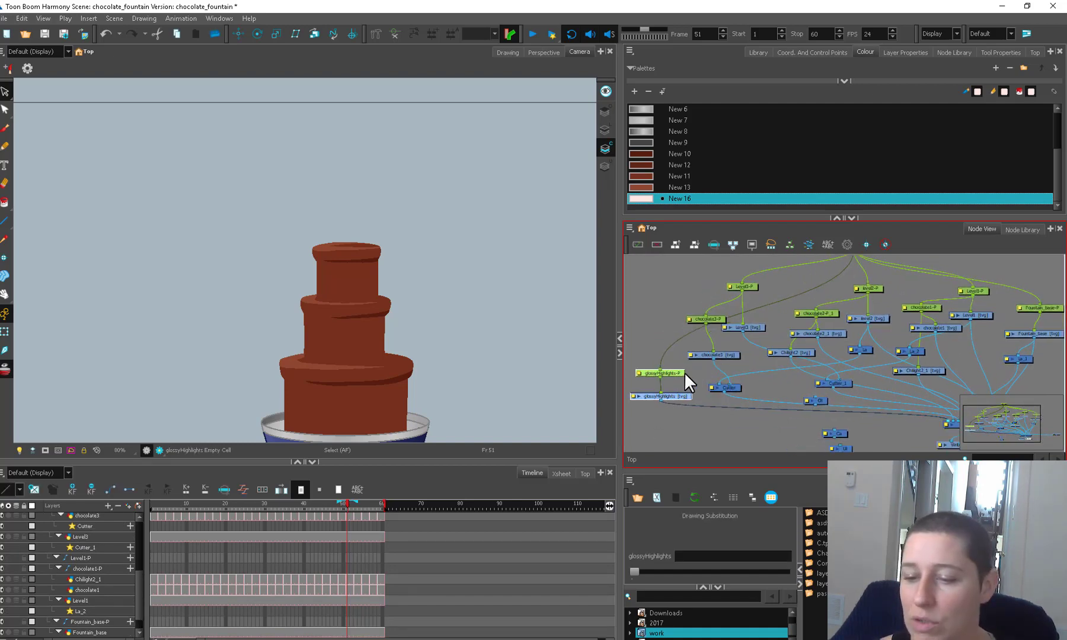
left_click(689, 371)
left_click_drag(682, 396, 683, 389)
On frame 51 of glossyHighlights, paint a filled New 16 highlight on the top tier's left rim and trim its upper edge with the Eraser.
key("alt+b")
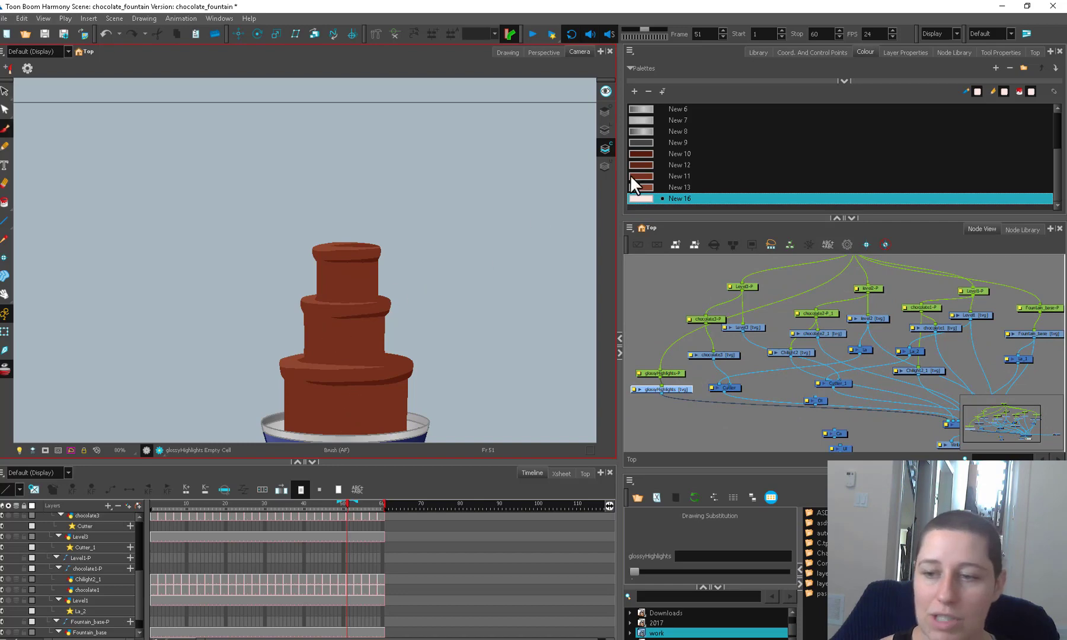
key("o")
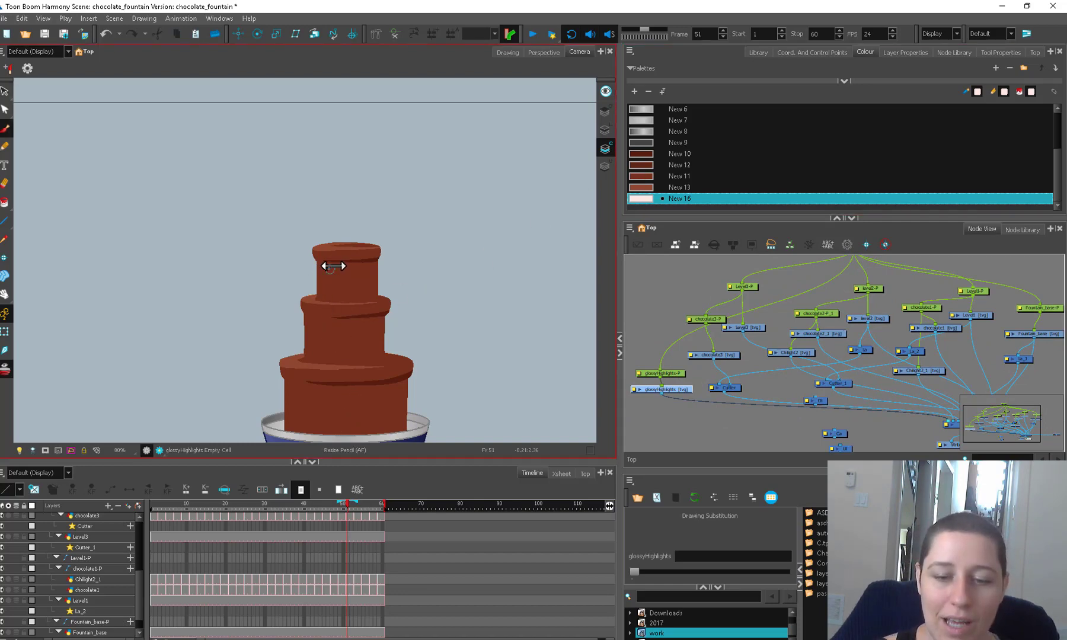
scroll(370, 326, "up", 3)
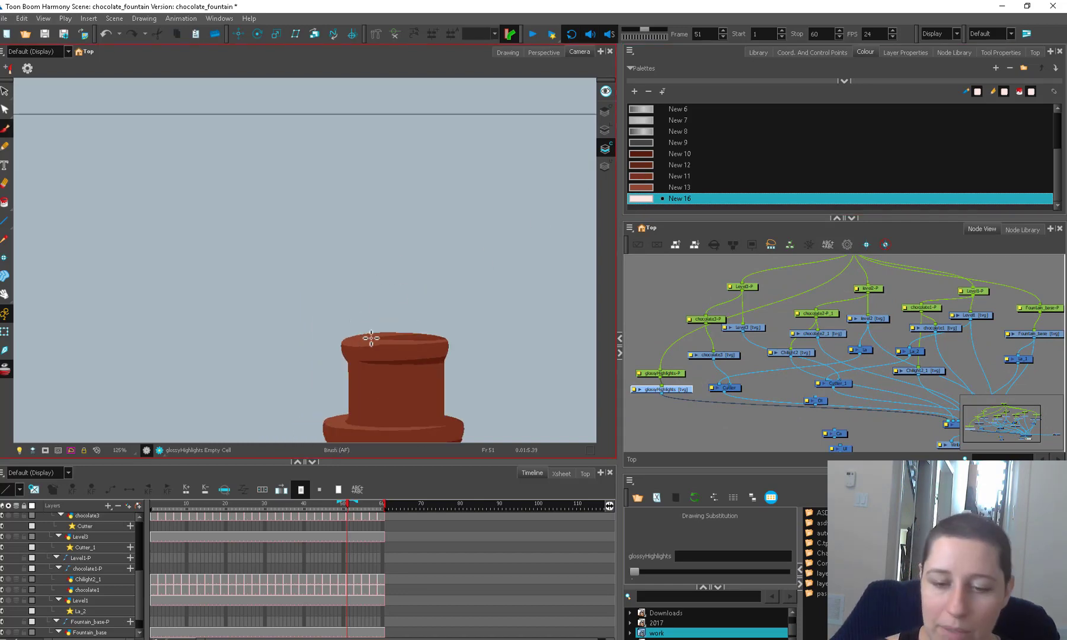
mouse_move(361, 339)
left_mouse_down()
mouse_move(350, 353)
mouse_move(392, 346)
mouse_move(379, 336)
mouse_move(355, 347)
left_mouse_up()
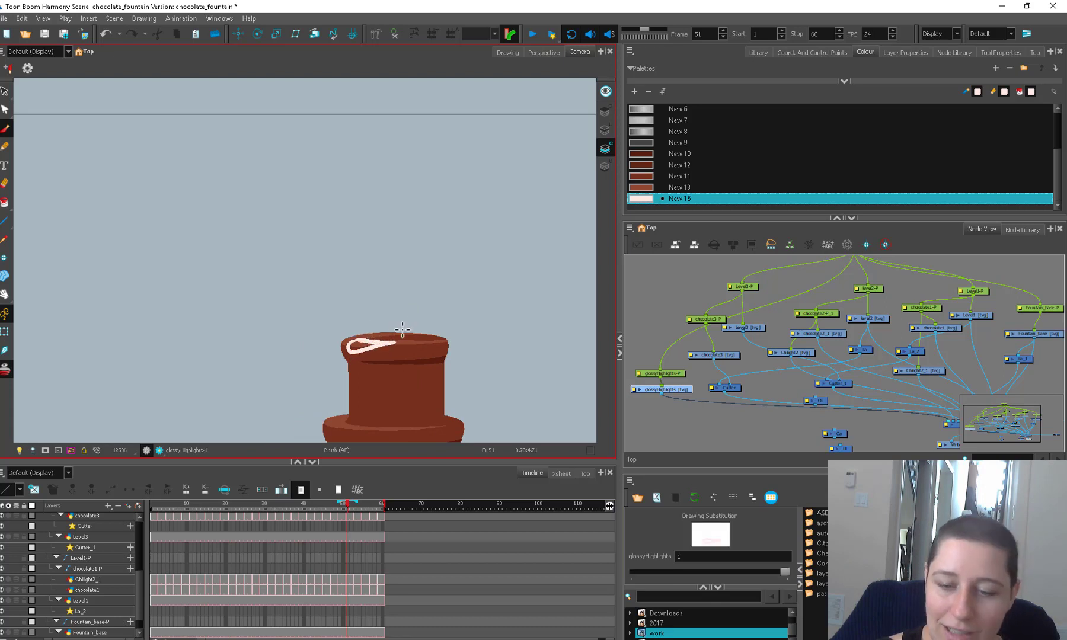
key("alt+i")
left_click(391, 333)
key("alt+e")
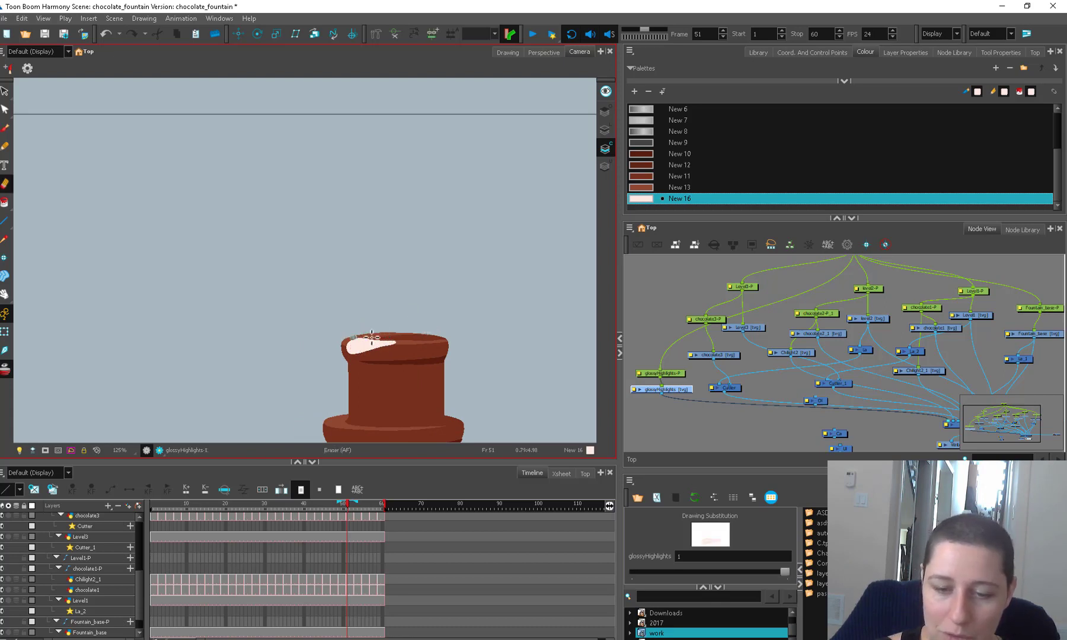
key("alt+/")
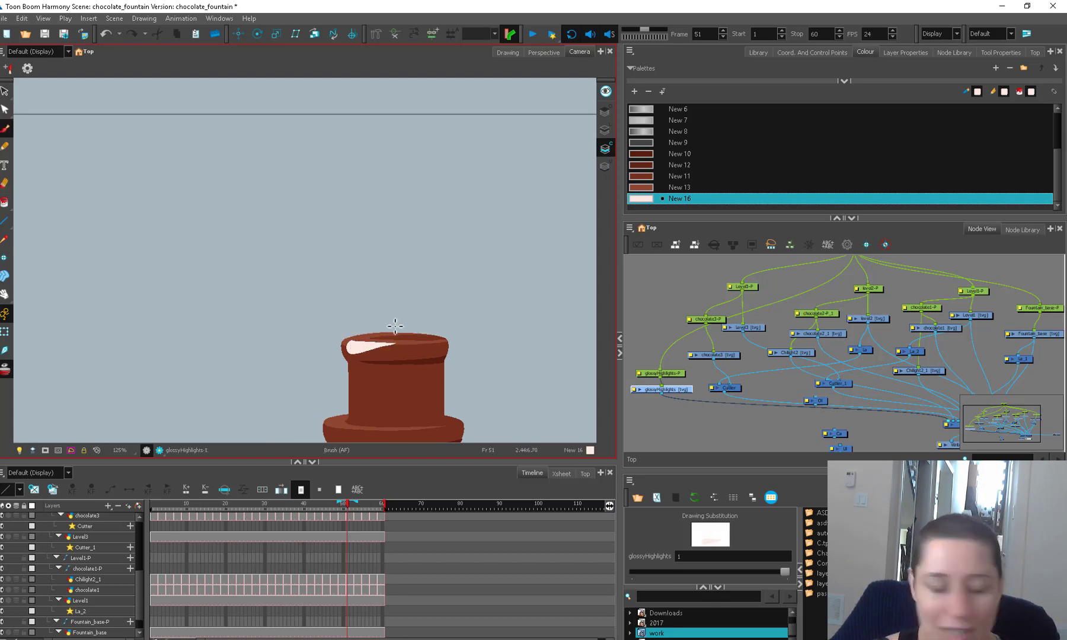
Paint the top tier's remaining highlights, and the middle tier's rim and side highlights, filling the left rim shape with New 16.
left_click_drag(456, 339, 429, 293)
mouse_move(398, 293)
left_mouse_down()
mouse_move(414, 298)
mouse_move(444, 234)
left_mouse_up()
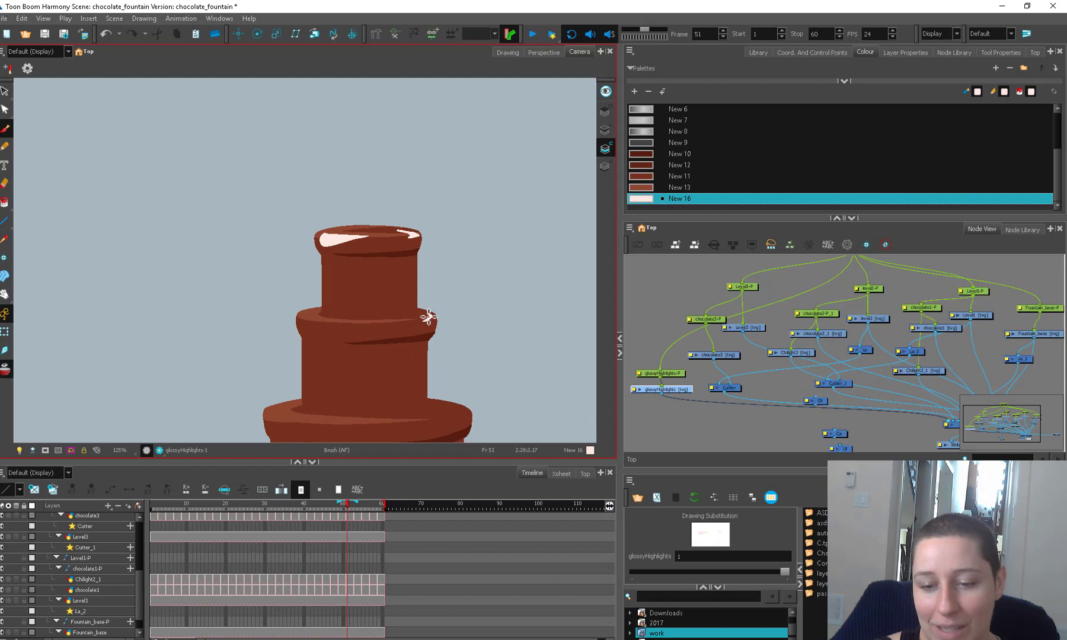
left_click_drag(391, 223, 400, 227)
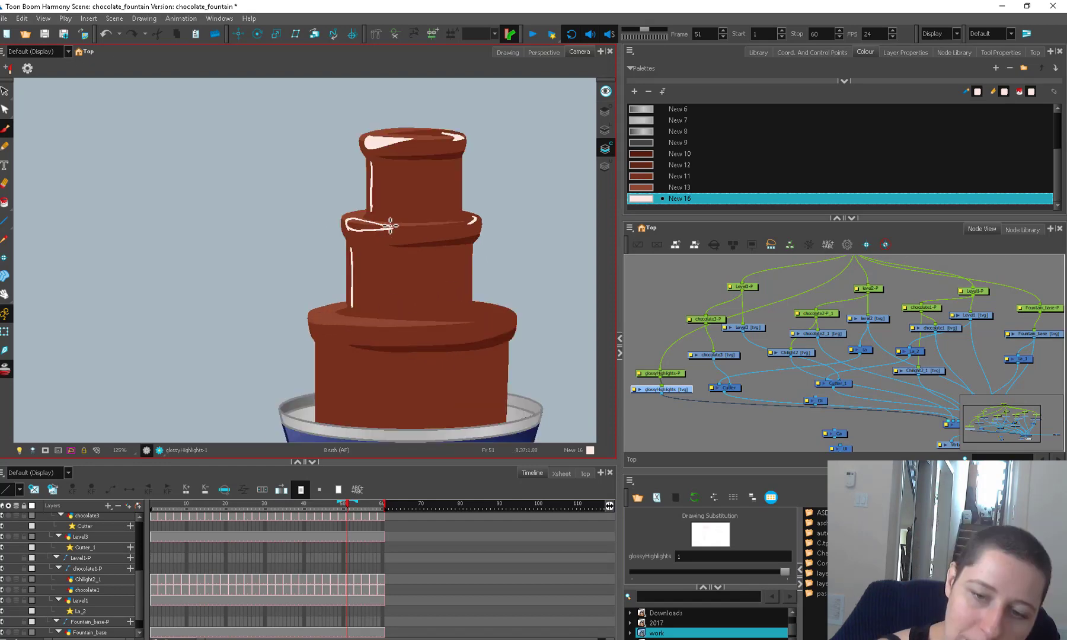
key("alt+i")
left_click(375, 226)
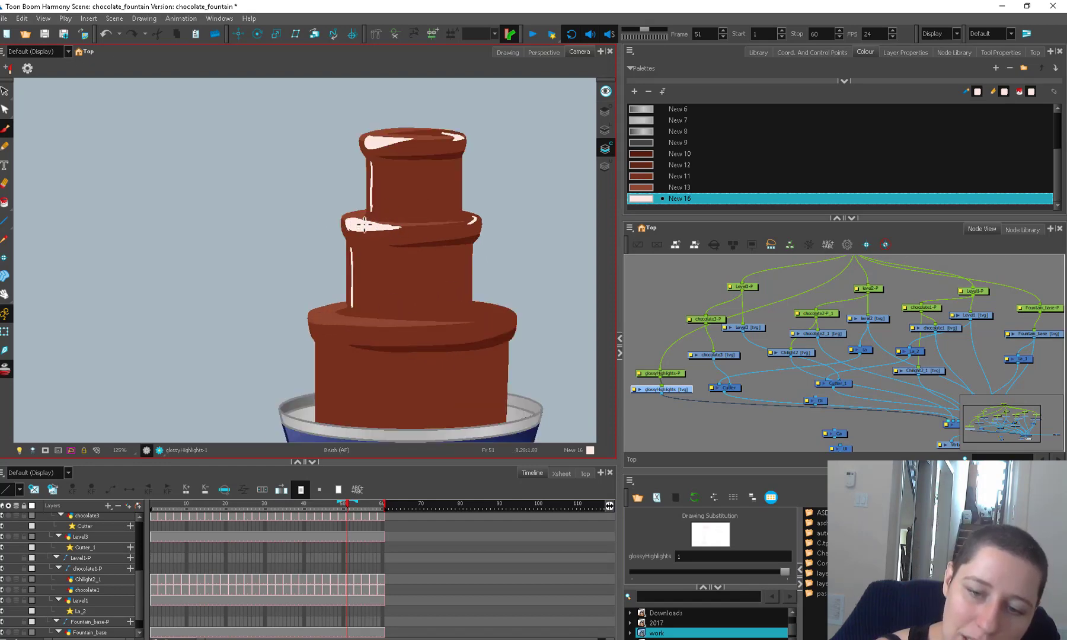
Paint filled rim highlights on the bottom tier and a thin vertical highlight down its left side, redrawing the vertical stroke until it fits.
left_click_drag(315, 313, 377, 325)
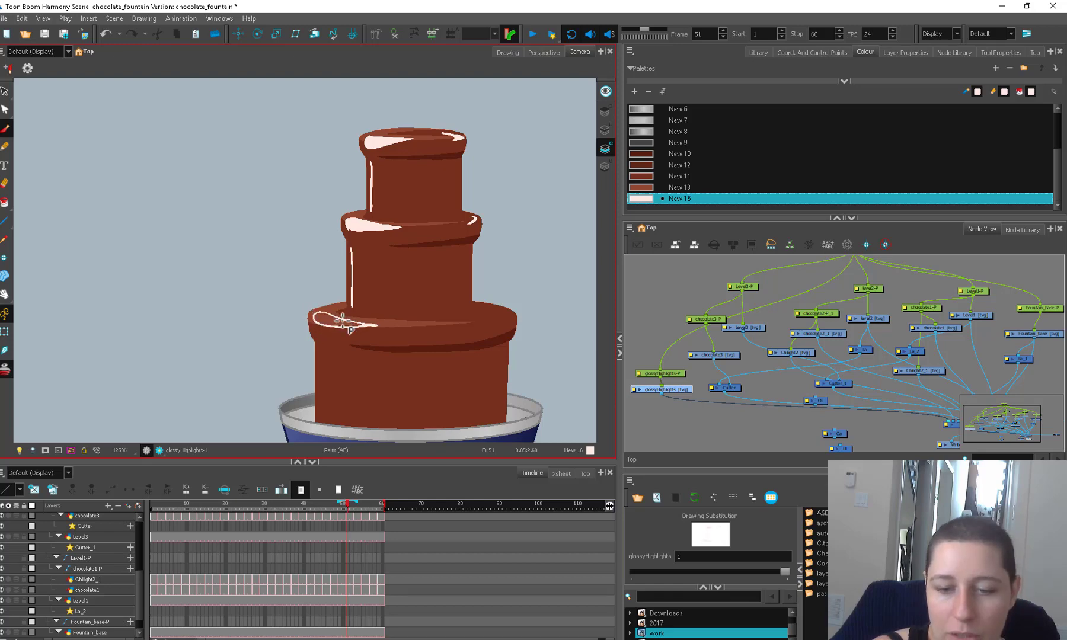
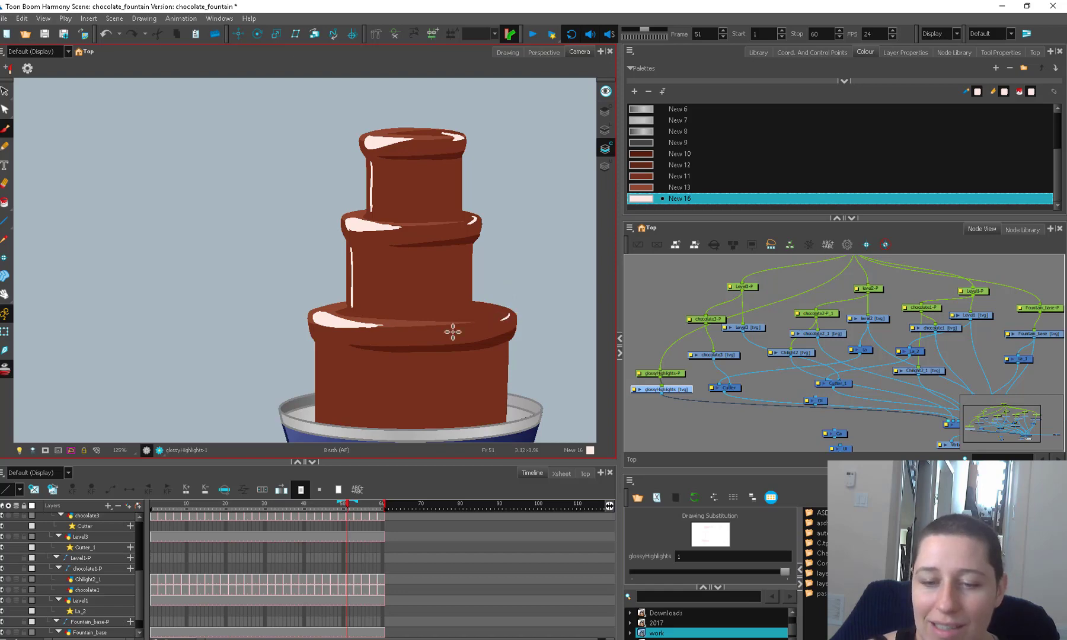
left_click_drag(324, 353, 324, 409)
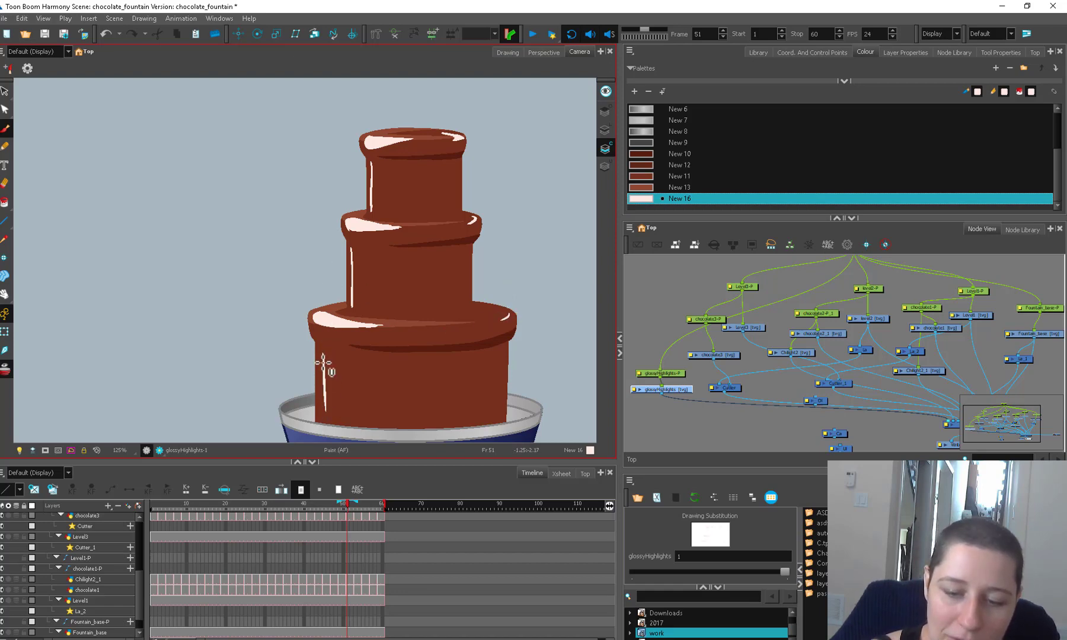
key("ctrl+z")
left_click_drag(324, 352, 323, 413)
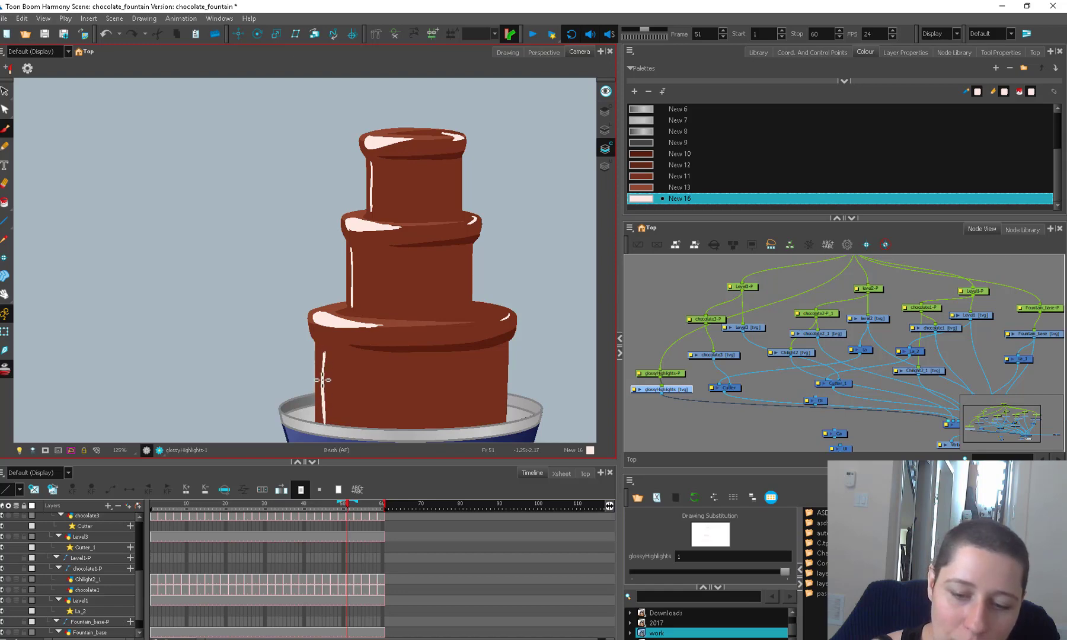
key("ctrl+z")
left_click_drag(322, 349, 322, 424)
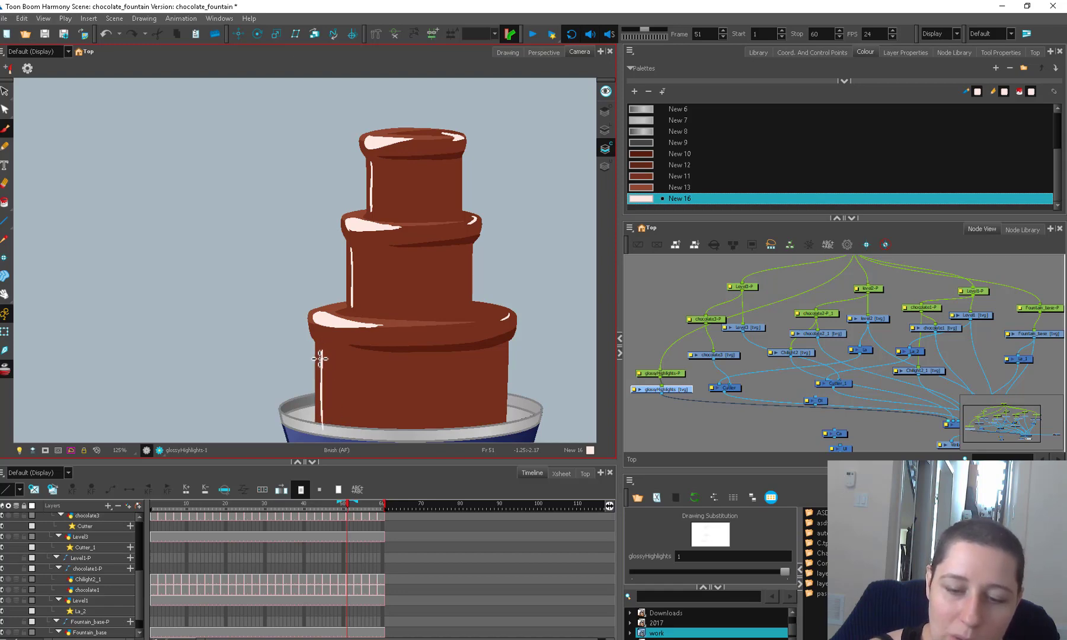
key("ctrl+z")
left_click_drag(323, 354, 324, 419)
Brush dark vertical shadow strokes in the New 10 colour along the right sides of the chocolate tiers.
left_click_drag(512, 370, 496, 369)
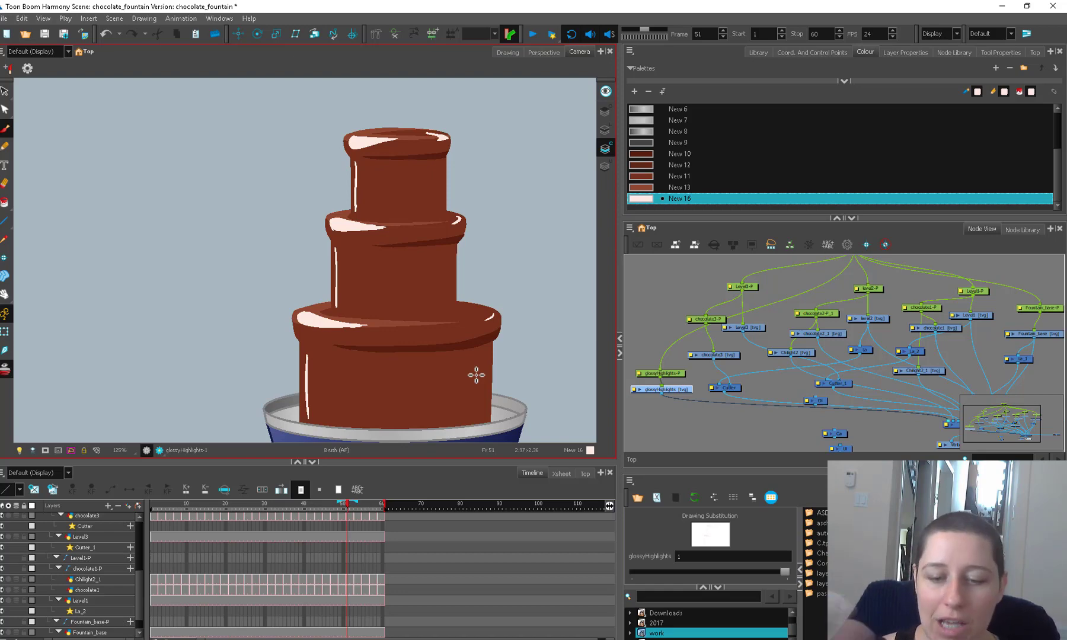
left_click(447, 248)
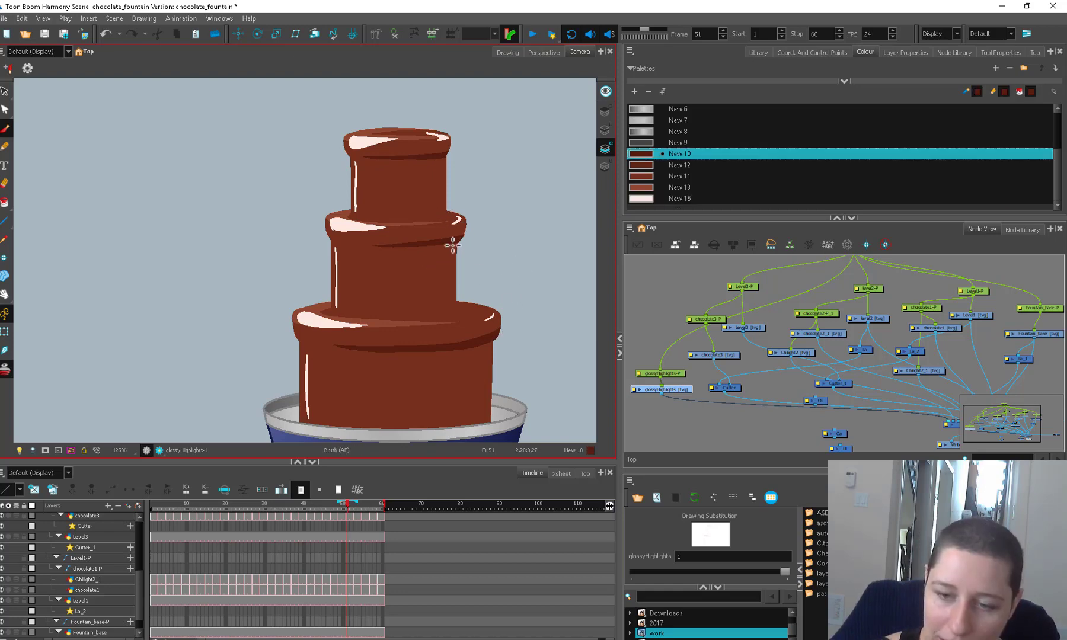
left_click_drag(452, 245, 451, 311)
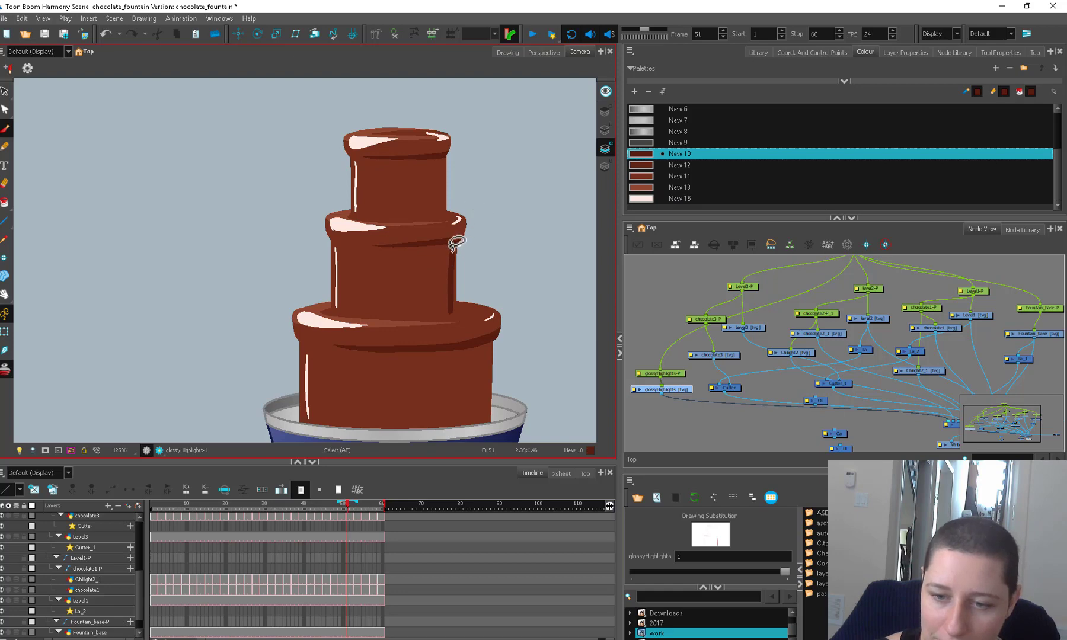
left_click_drag(485, 348, 478, 423)
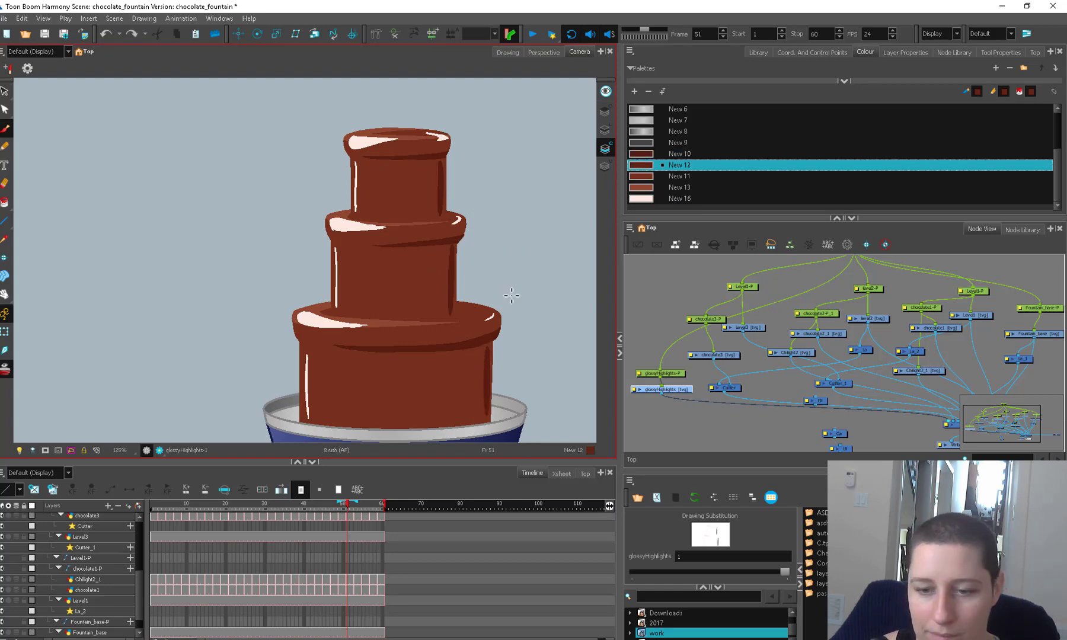
On frame 3 of glossyHighlights, select the whole drawing and optimize it by removing extra strokes.
left_click(158, 519)
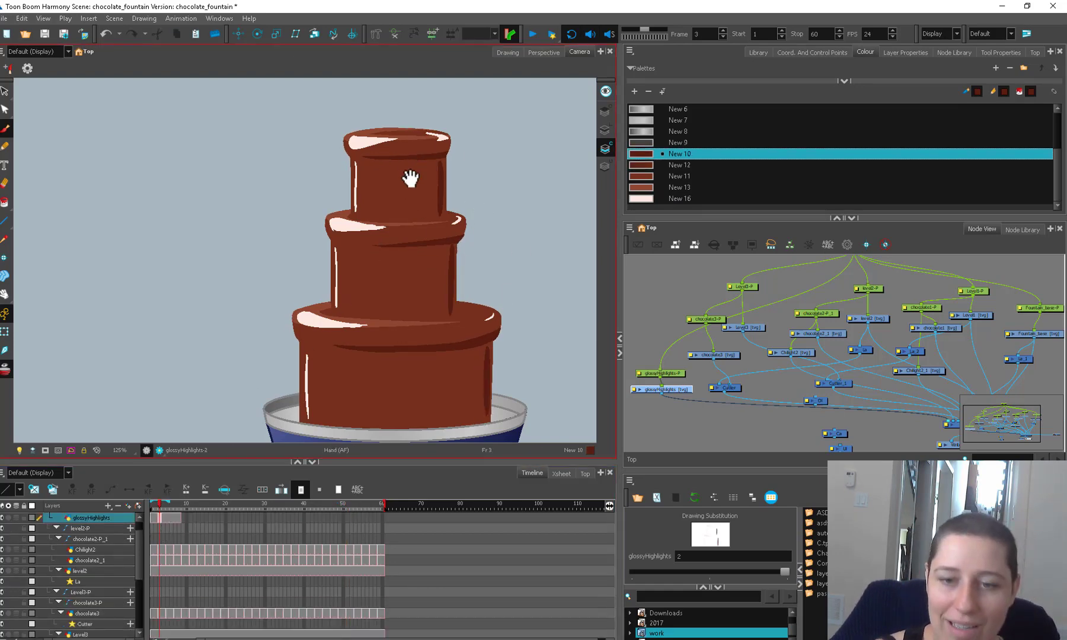
key("2")
key("2")
left_click_drag(410, 179, 320, 296)
key("2")
key("2")
key("2")
key("alt+q")
key("1")
key("1")
key("2")
key("2")
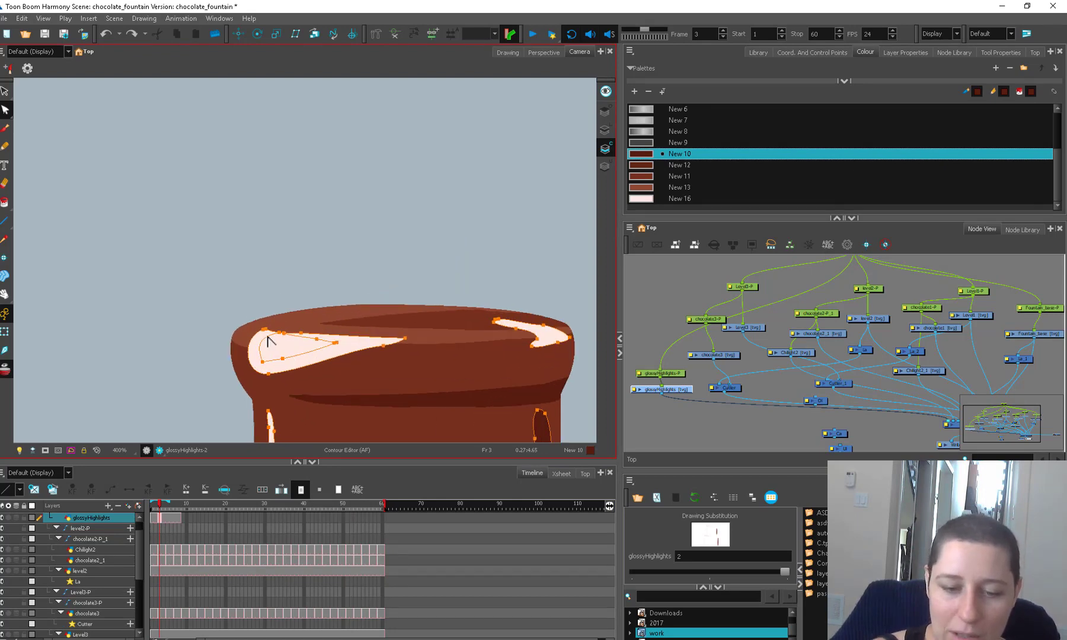
key("alt+s")
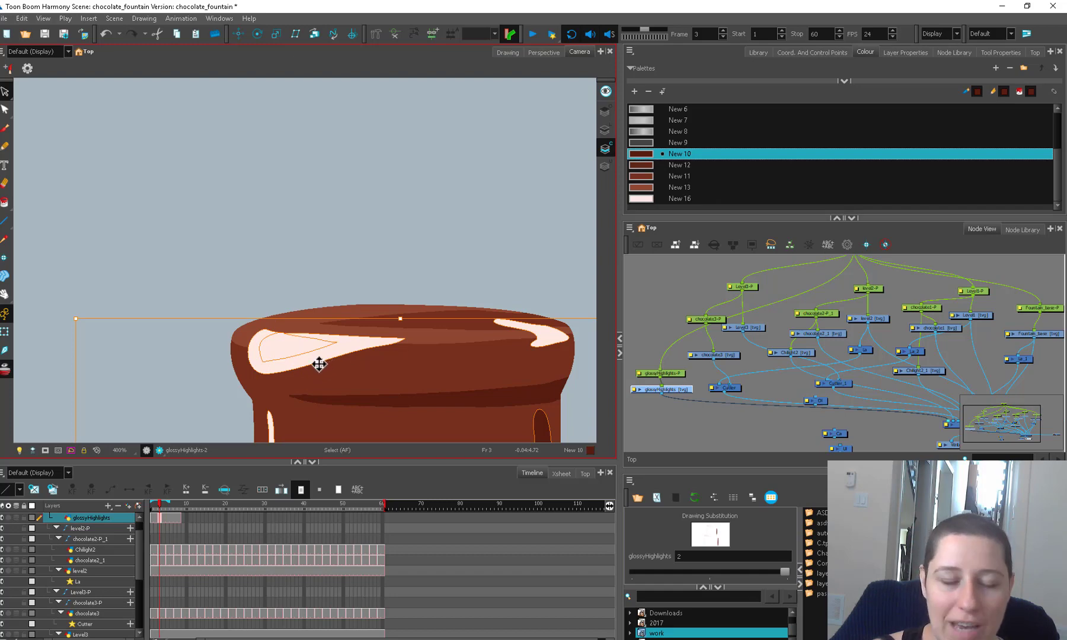
left_click(146, 17)
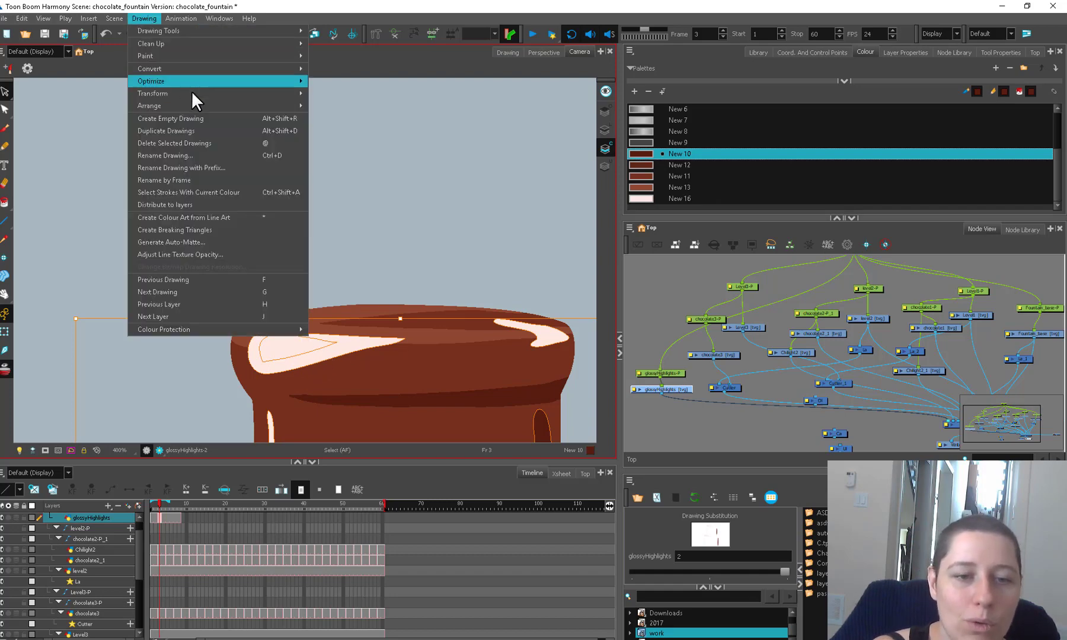
mouse_move(218, 80)
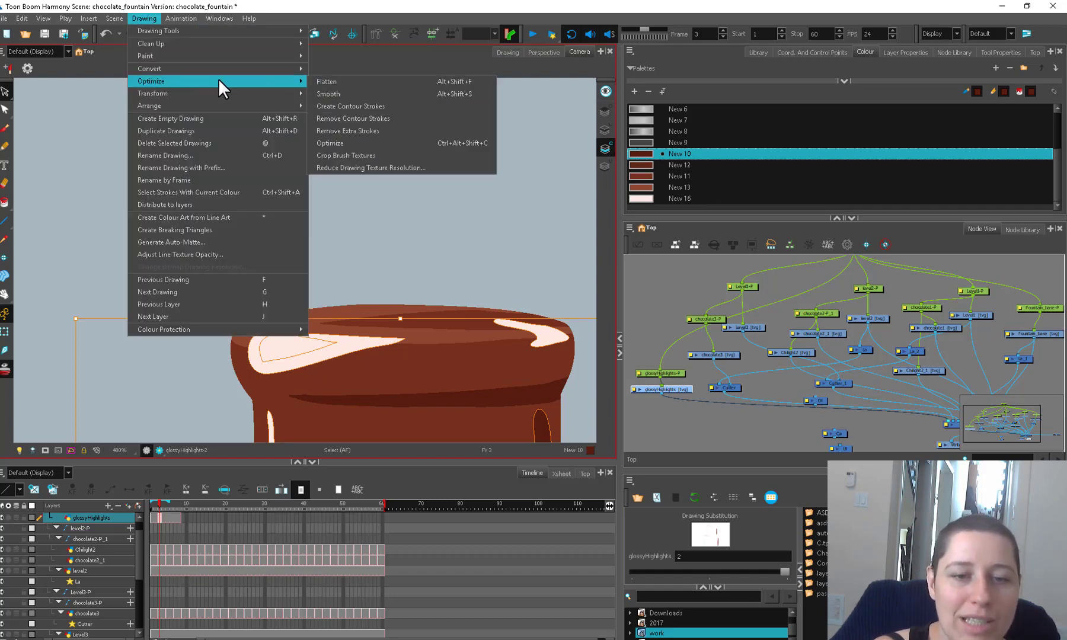
left_click(393, 131)
Clean up the points along the upper edge of the top tier's left rim highlight with the Contour Editor.
key("alt+q")
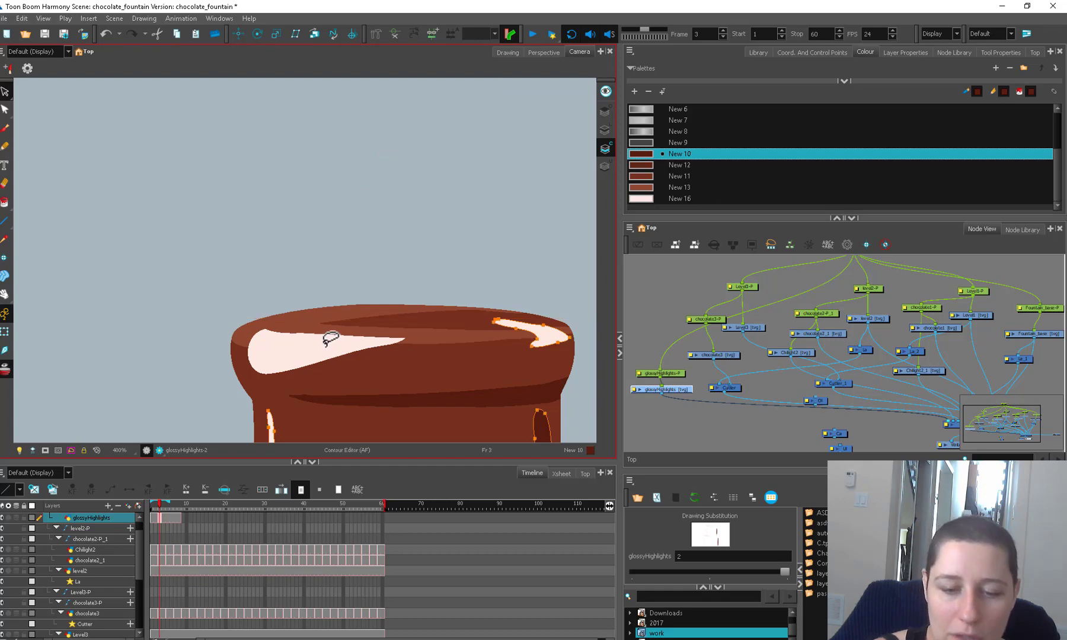
scroll(331, 339, "up", 3)
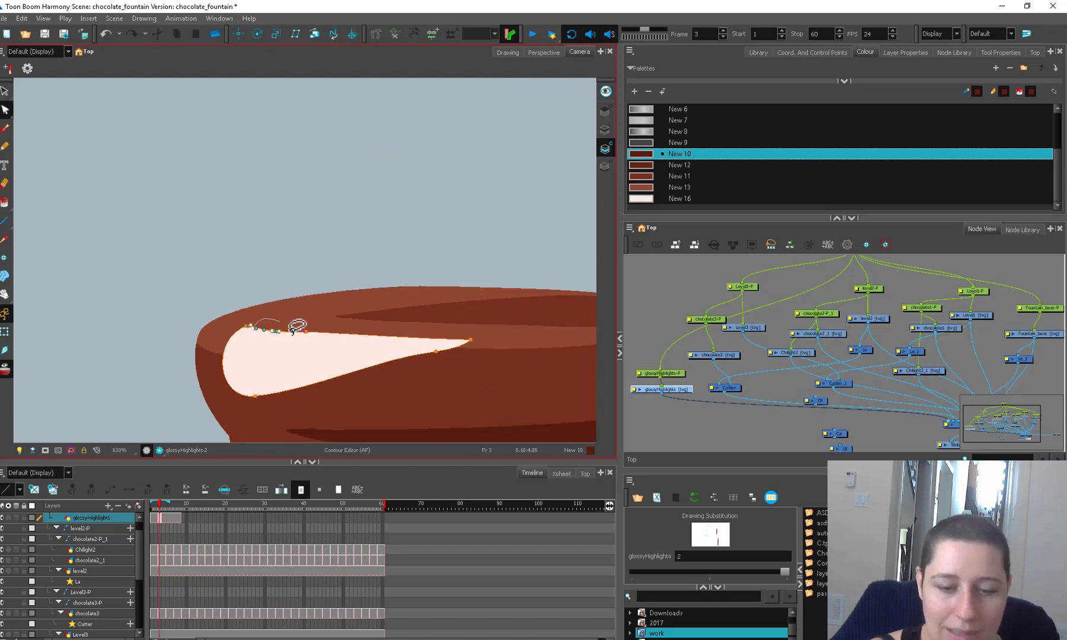
left_click(157, 517)
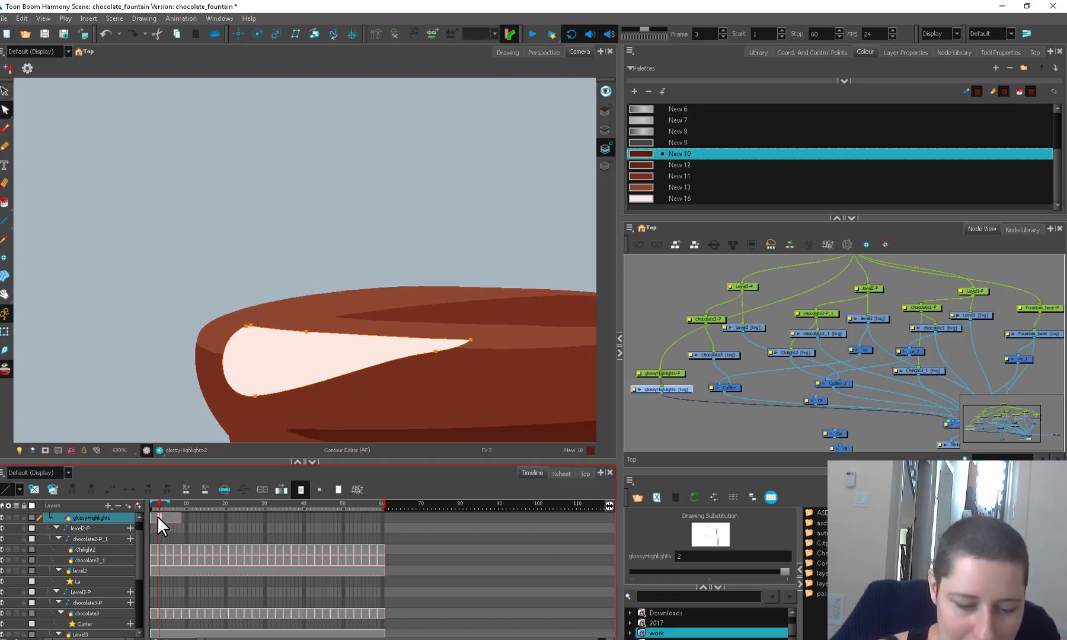
left_click_drag(306, 331, 311, 335)
On frame 2 of glossyHighlights, reshape the top tier's right-side shadow stroke with the Contour Editor.
left_click(156, 504)
left_click_drag(245, 412, 208, 431)
left_click_drag(504, 356, 119, 249)
left_click_drag(357, 288, 353, 348)
left_click_drag(297, 118, 344, 409)
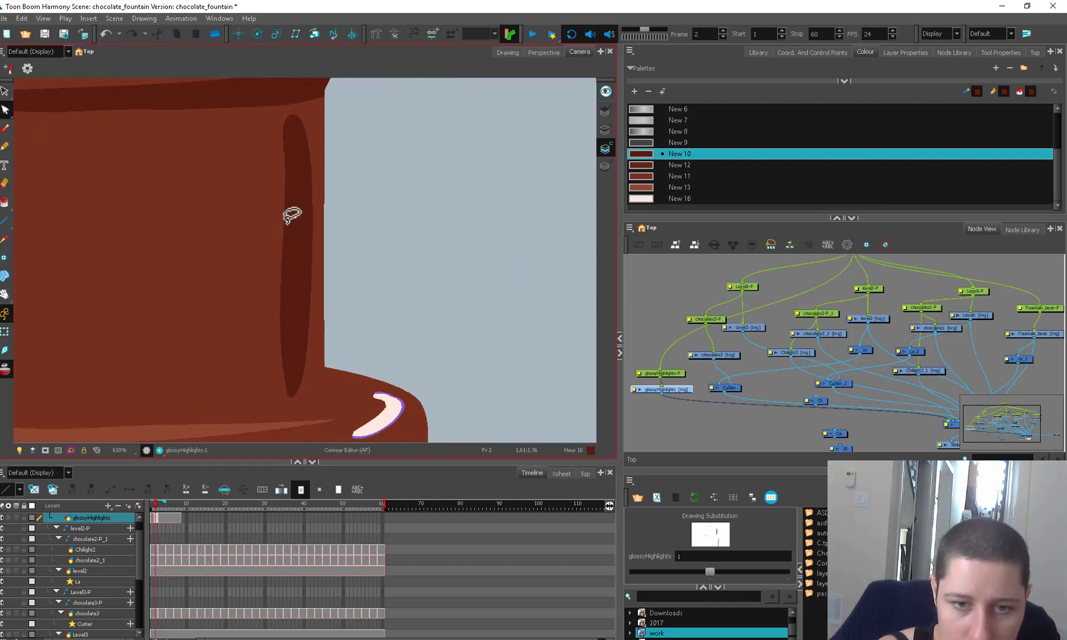
left_click_drag(312, 237, 302, 239)
left_click_drag(297, 95, 341, 427)
left_click(153, 517)
left_click_drag(308, 331, 320, 323)
Copy the first six frames of glossyHighlights and repeat them from frame 7 with Paste Special set to 13 forward cycles.
key("shift+m")
left_click_drag(152, 517, 170, 518)
left_click(173, 518)
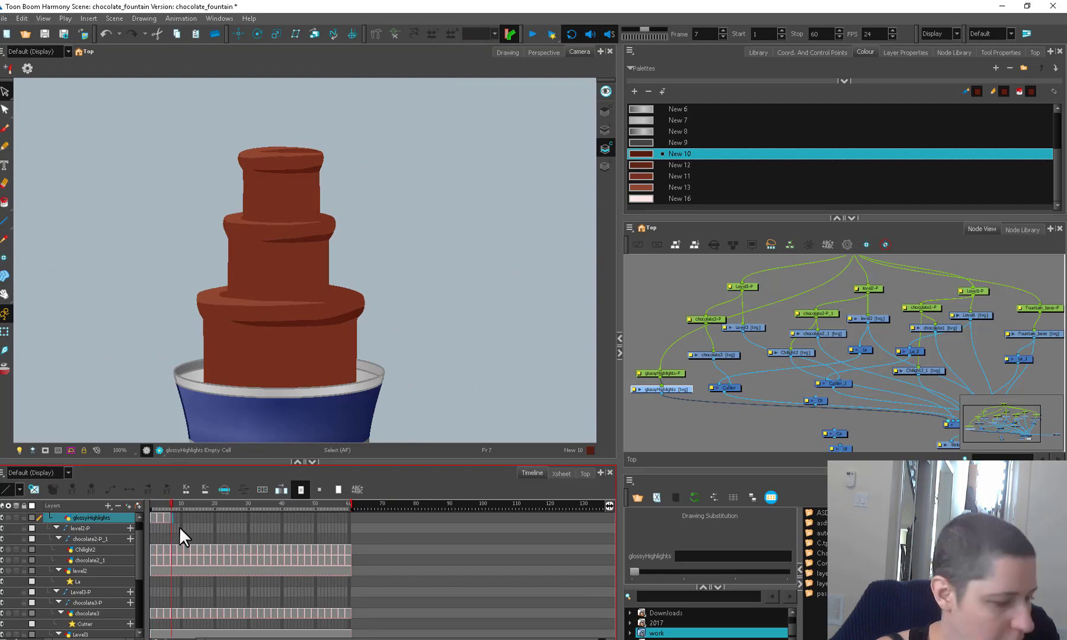
key("ctrl+b")
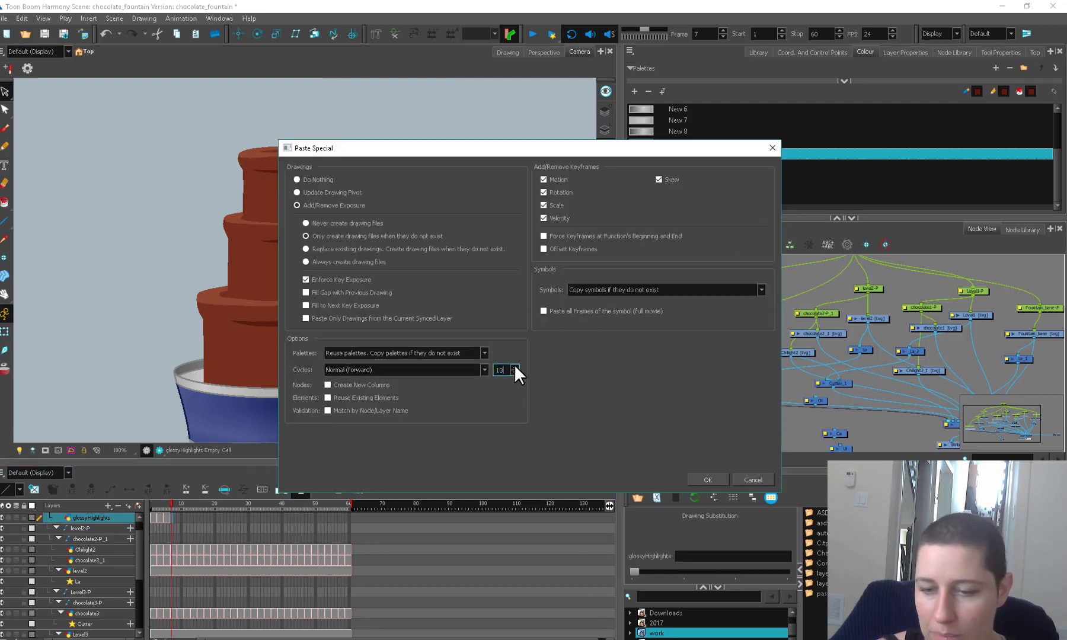
left_click(705, 478)
left_click_drag(175, 509, 142, 511)
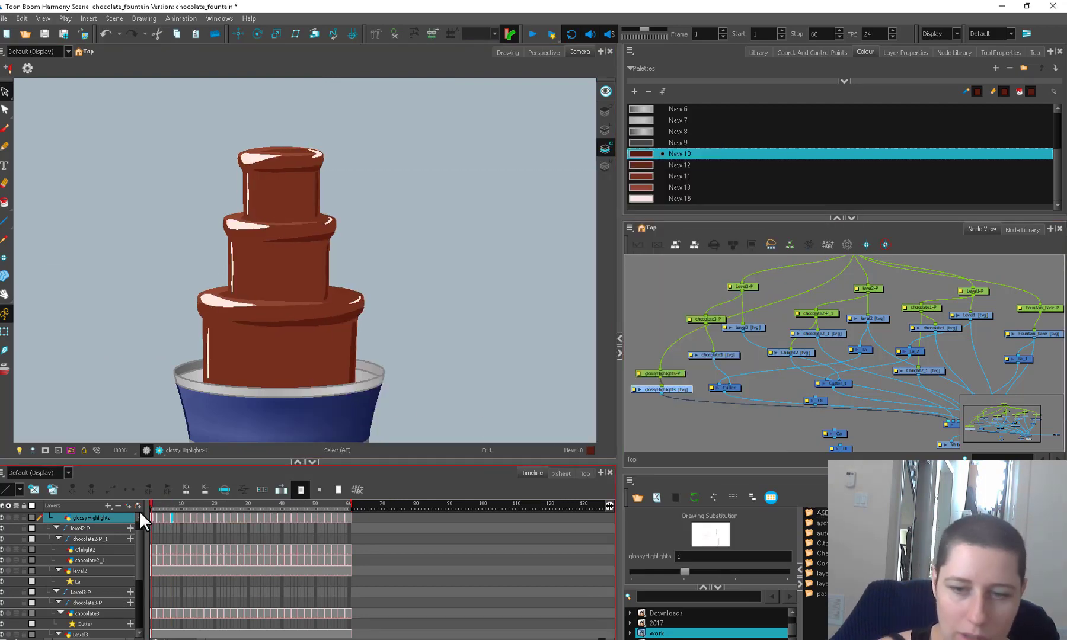
On frame 1 of glossyHighlights, nudge the middle tier's right-side shadow stroke slightly inward.
left_click(627, 283)
scroll(397, 297, "up", 5)
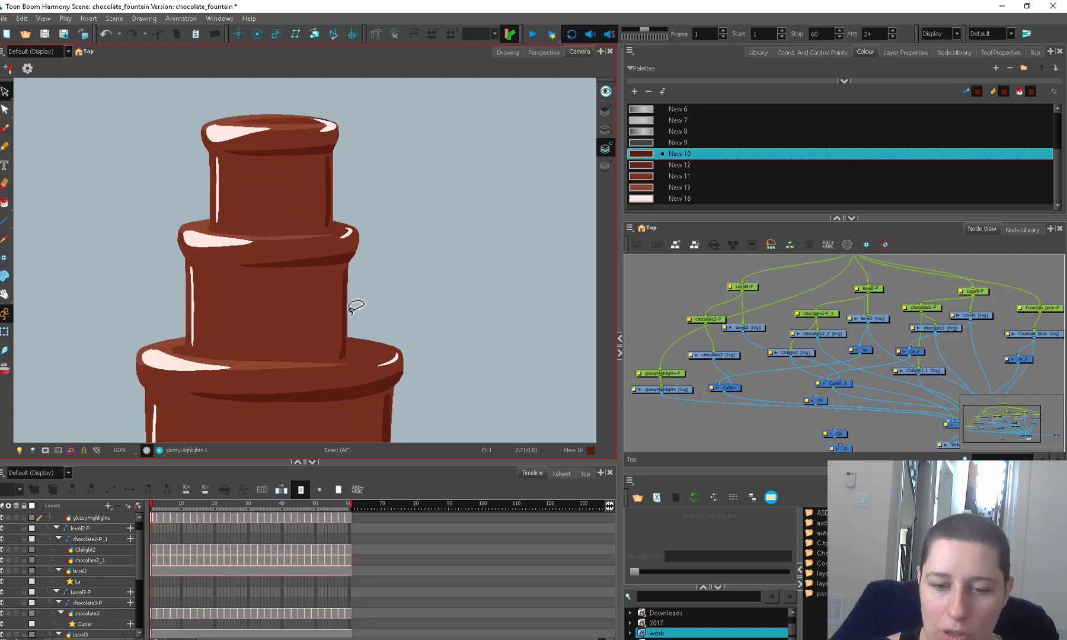
left_click(356, 308)
left_click_drag(355, 311, 353, 311)
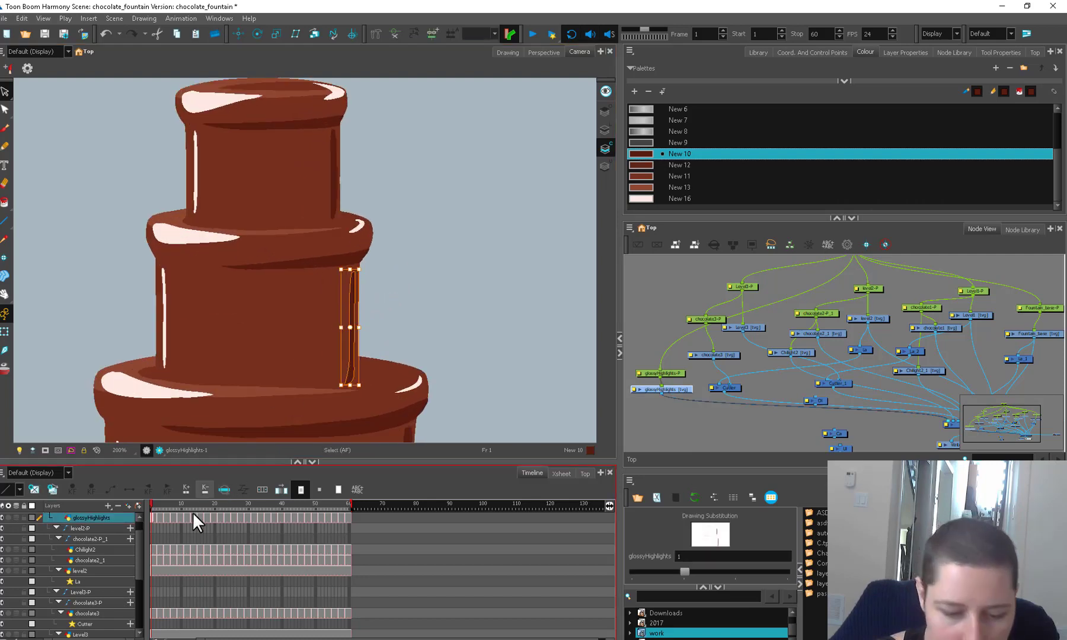
left_click(170, 519)
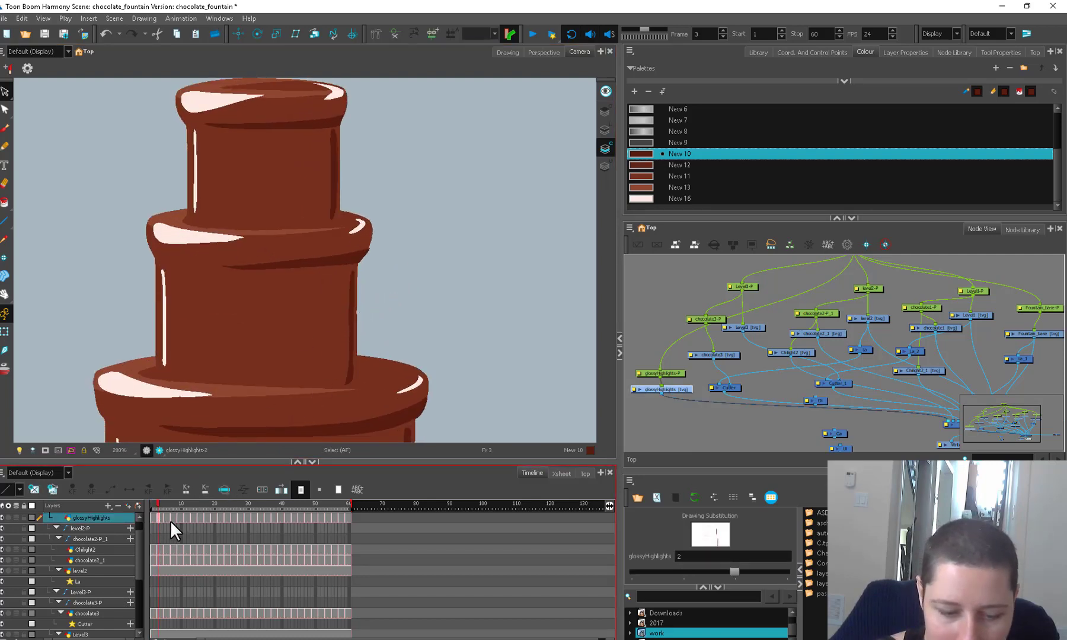
Set the alpha of the New 16 highlight colour to 145 and play back the animation.
scroll(468, 290, "down", 4)
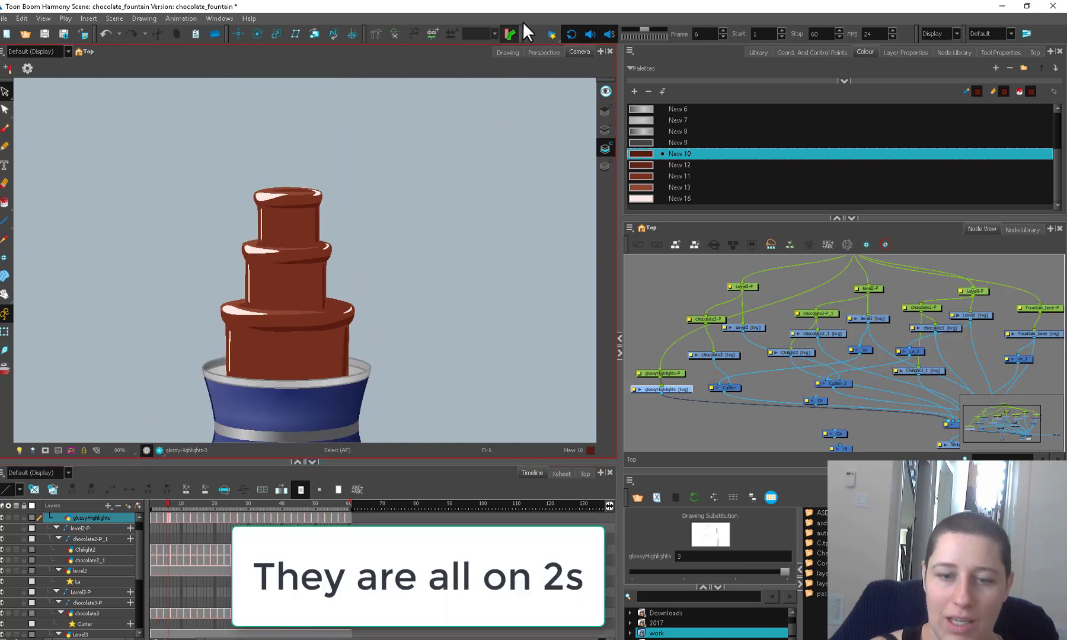
left_click(532, 35)
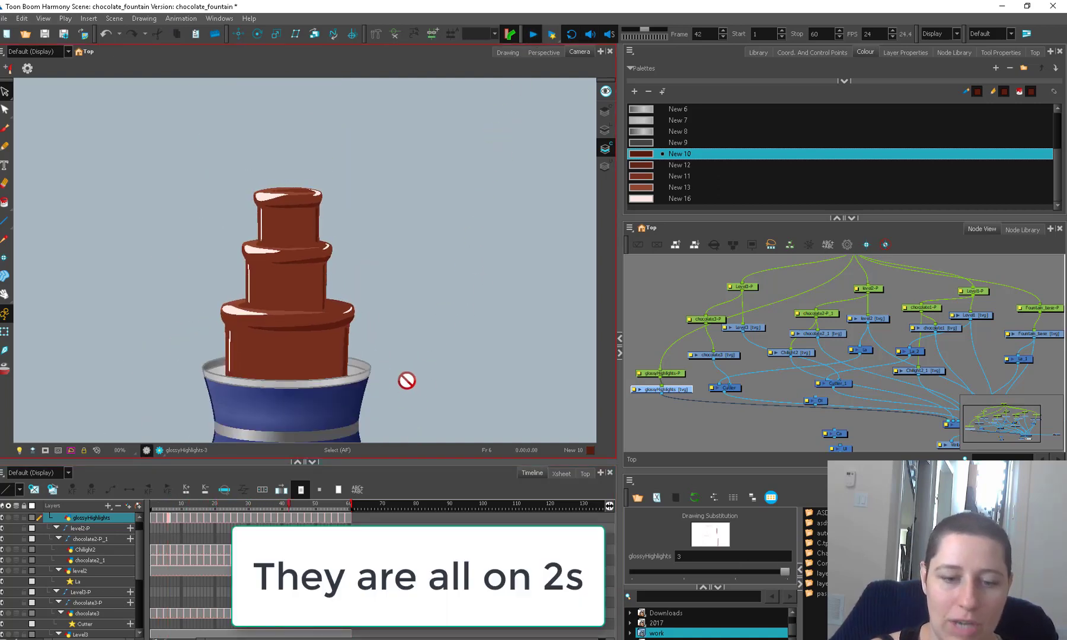
scroll(407, 381, "down", 1)
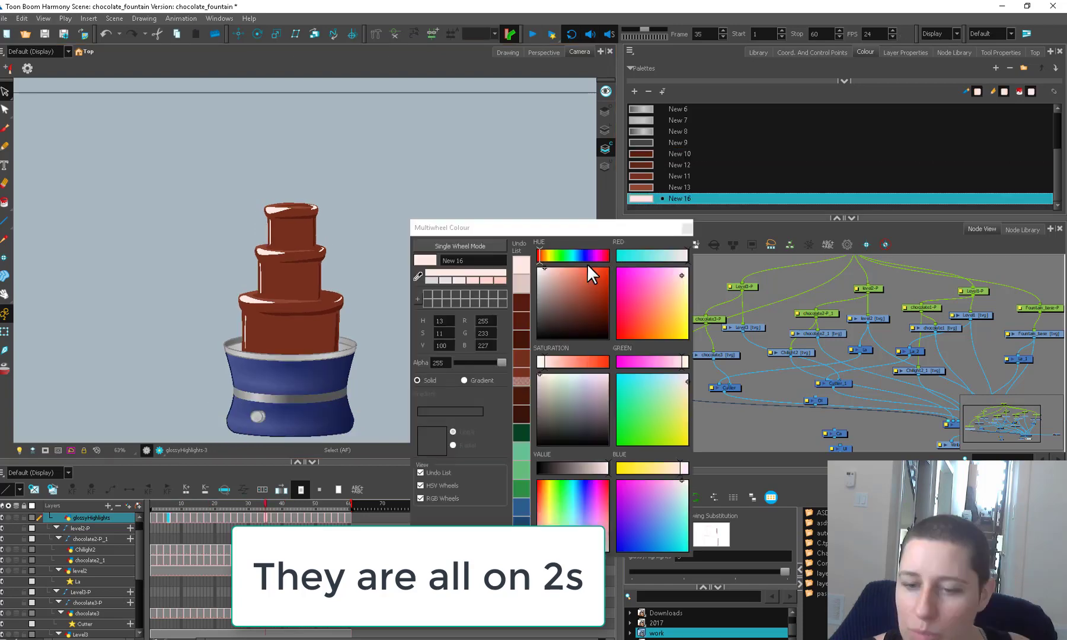
left_click_drag(502, 362, 482, 362)
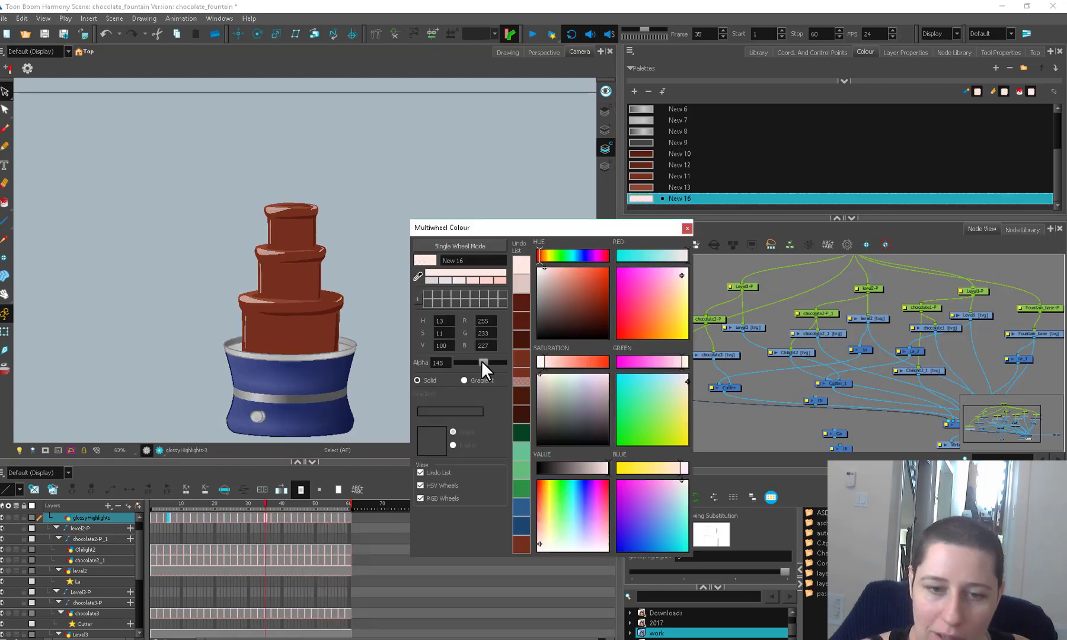
left_click(686, 228)
left_click(693, 279)
left_click(532, 34)
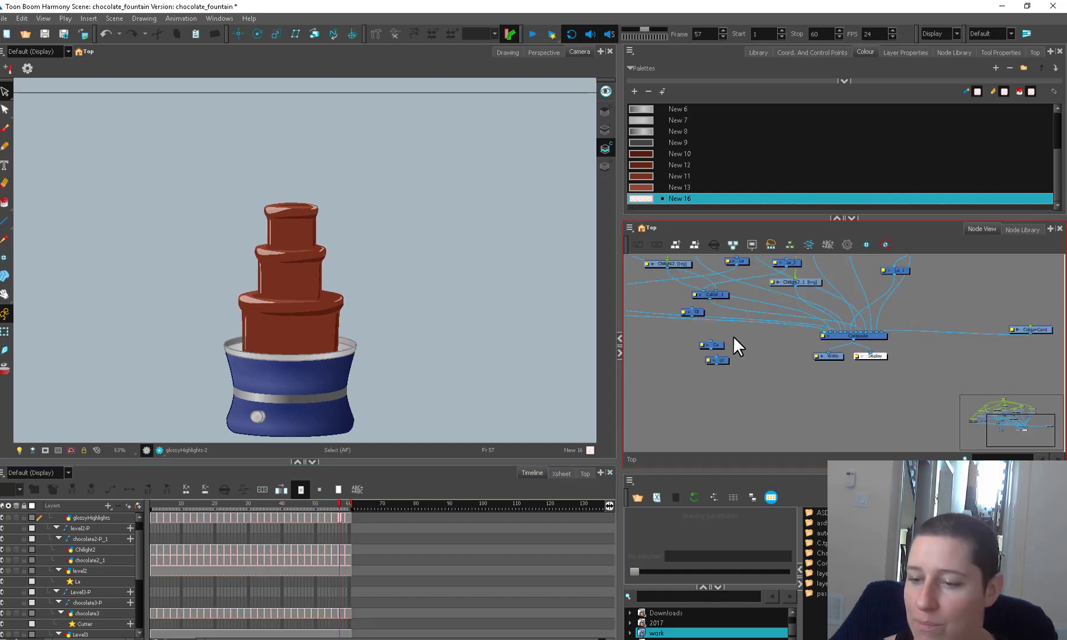
Delete the three leftover nodes beside the Composite, and move the Composite with its Write and Display nodes lower in the network.
left_click_drag(737, 369, 710, 324)
left_click(696, 311)
key("Delete")
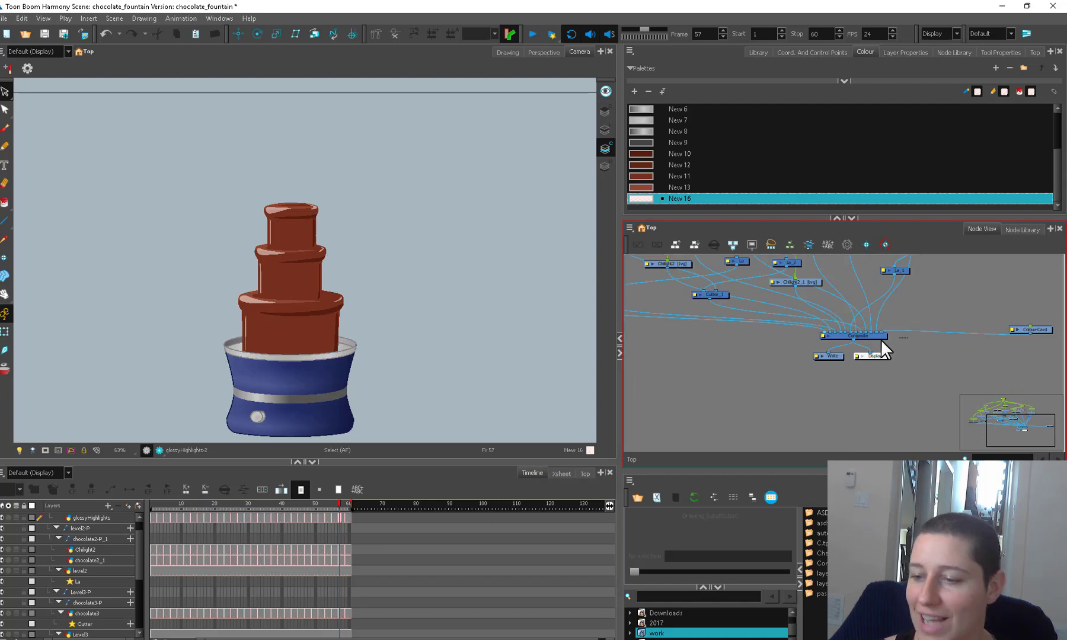
left_click_drag(898, 326, 816, 363)
left_click_drag(857, 358, 814, 377)
left_click(819, 379)
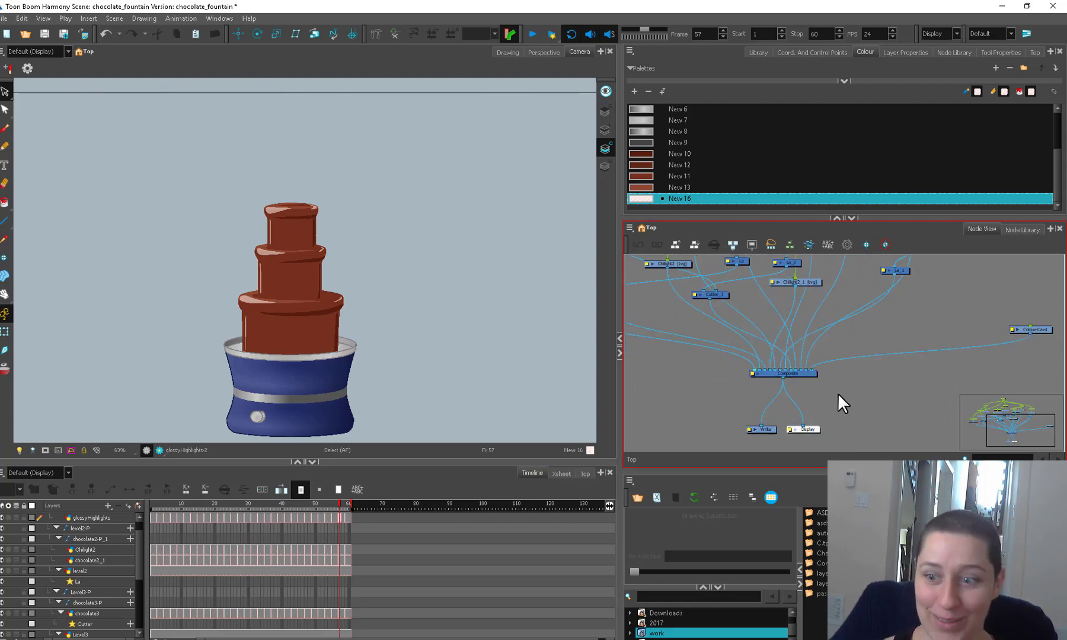
left_click_drag(694, 325, 798, 363)
Add a drawing layer named asdf with a parent peg, hook the peg into the peg hierarchy and connect the drawing to the Composite.
left_click(5, 332)
left_click(310, 342)
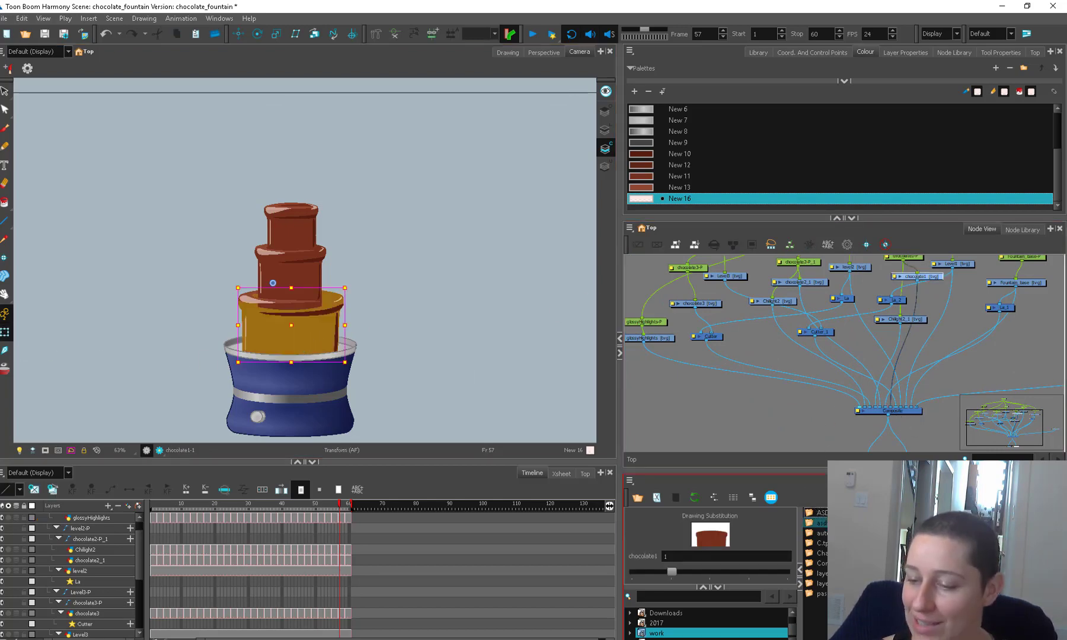
left_click_drag(822, 523, 740, 410)
left_click_drag(815, 420, 860, 405)
left_click_drag(853, 341, 799, 426)
left_click_drag(782, 282, 712, 408)
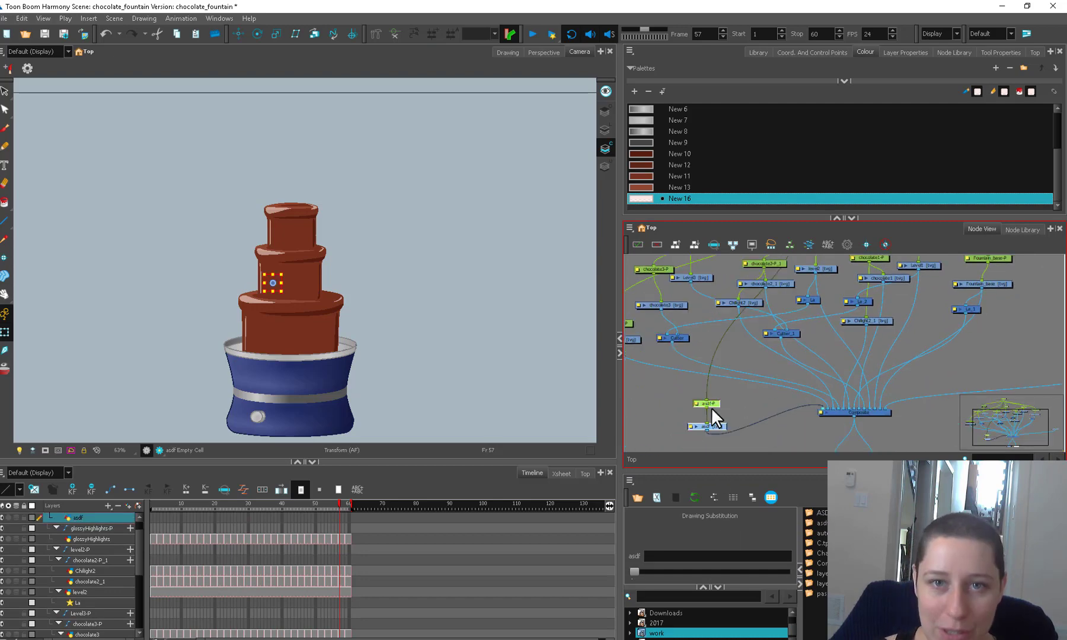
Rename the asdf drawing and its peg by finding asdf and replacing it with blups.
left_click(291, 354)
key("2")
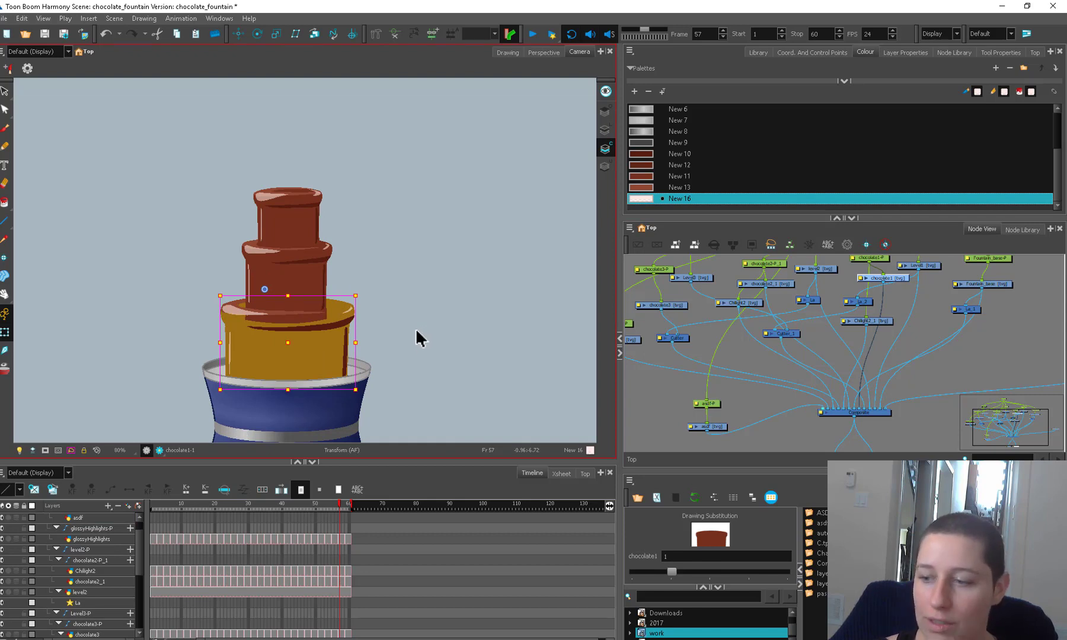
left_click(708, 426)
key("ctrl+f")
type("asdf")
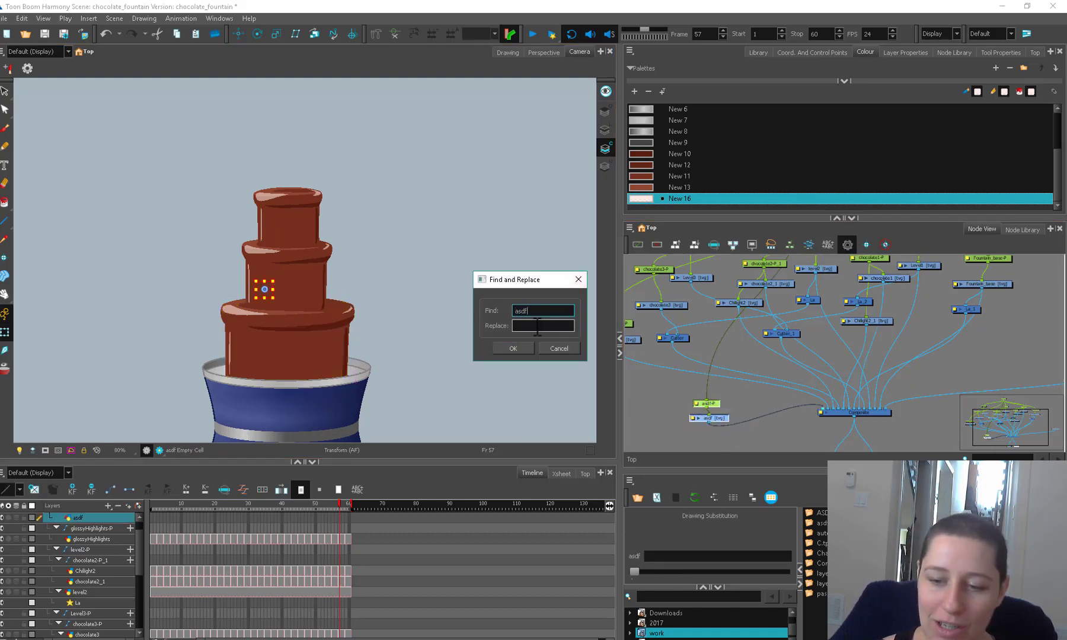
key("Tab")
type("blups")
key("Return")
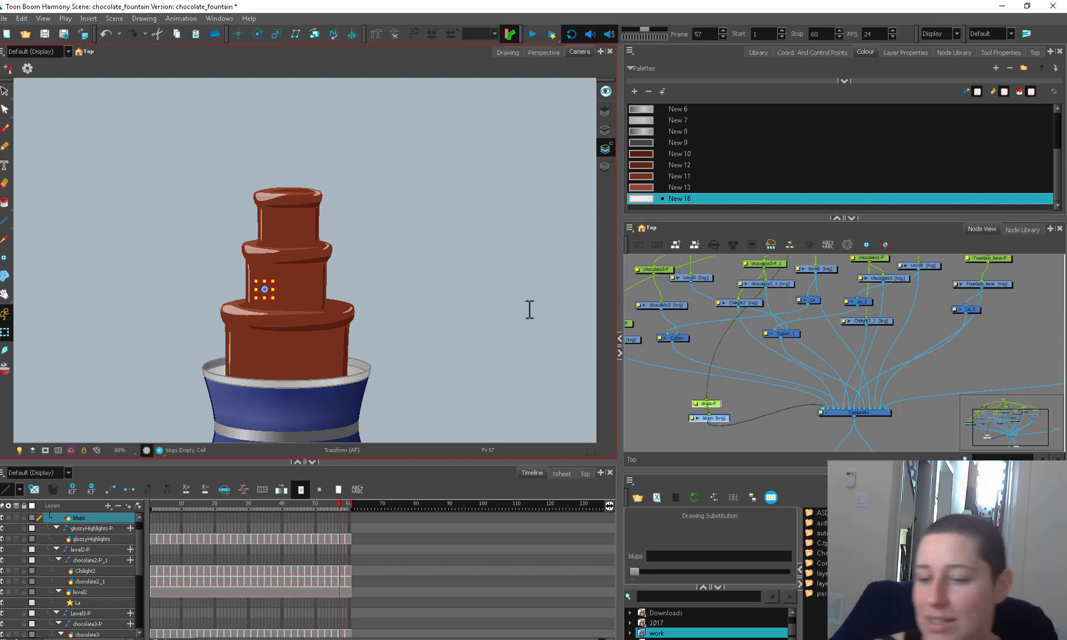
Add a New 17 colour swatch based on New 10 and change it to bright green.
left_click(644, 154)
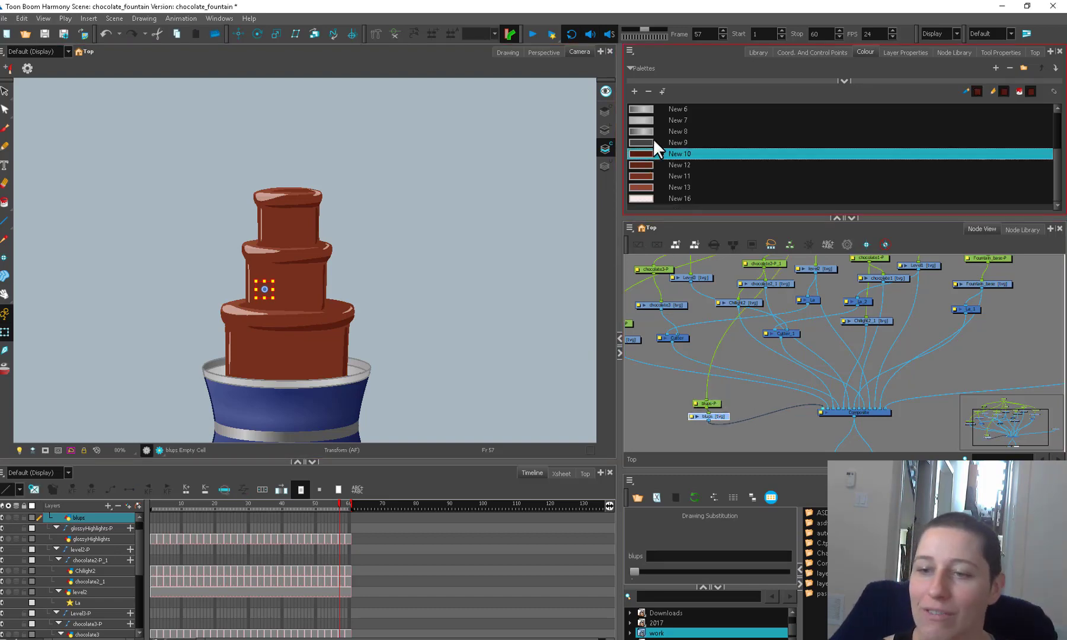
left_click(634, 92)
double_click(644, 198)
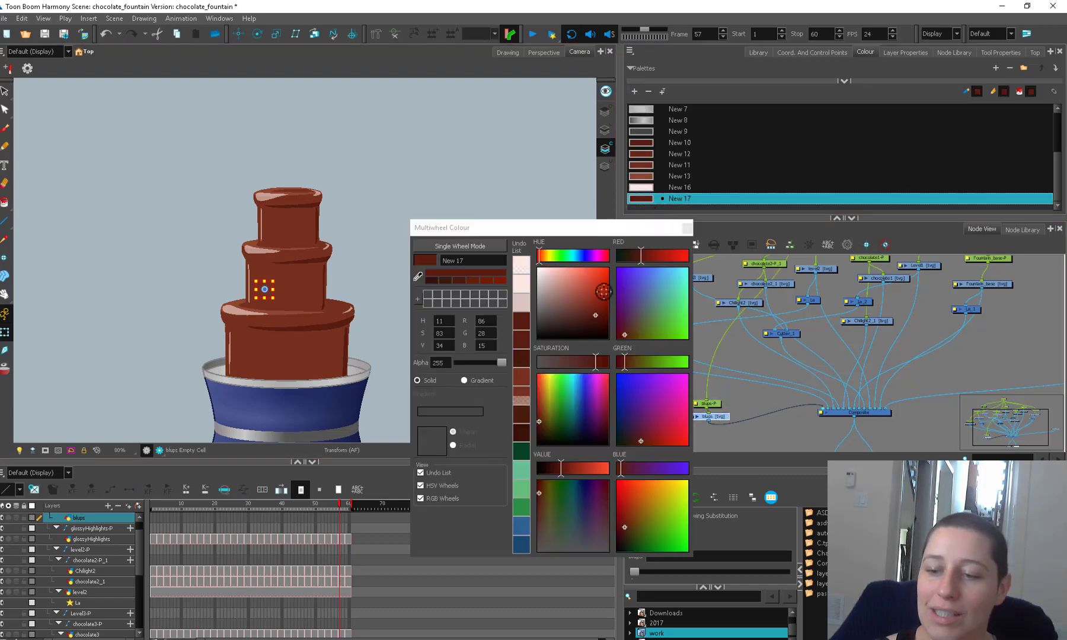
left_click(679, 335)
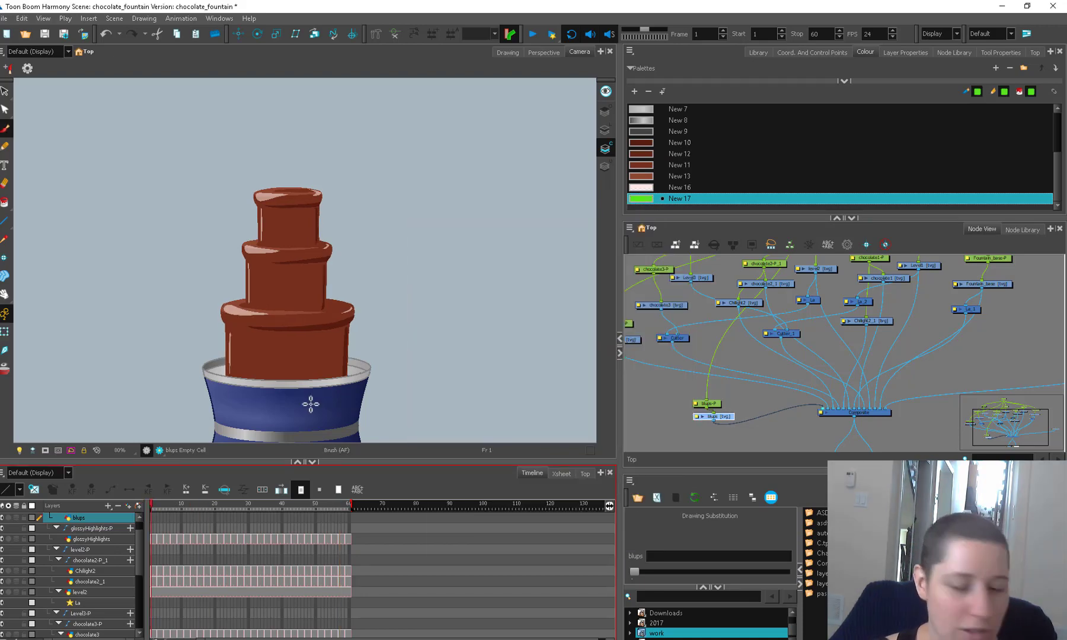
On frame 1 of blups, paint a small filled green blob in New 17 over the basin's front-left rim.
left_click(732, 416)
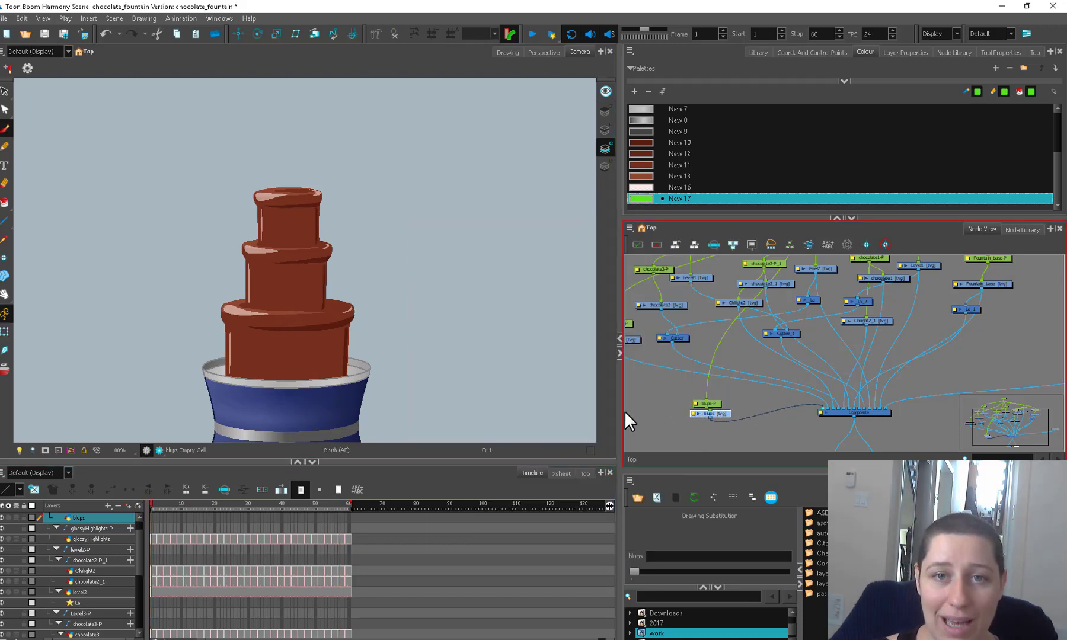
scroll(317, 359, "up", 2)
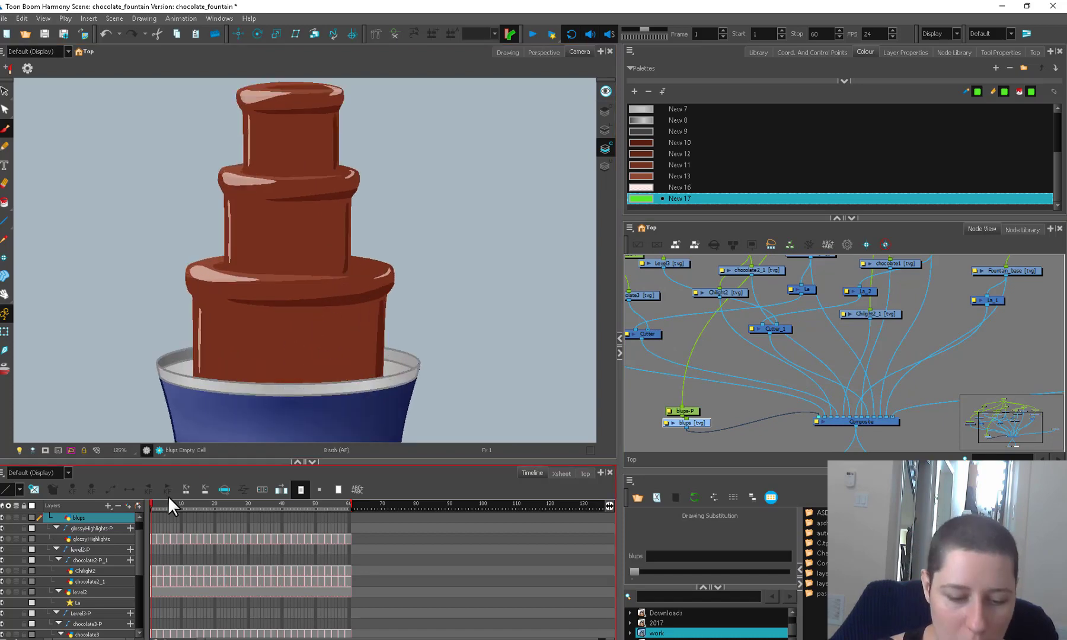
mouse_move(219, 395)
left_mouse_down()
mouse_move(238, 402)
mouse_move(235, 392)
left_mouse_up()
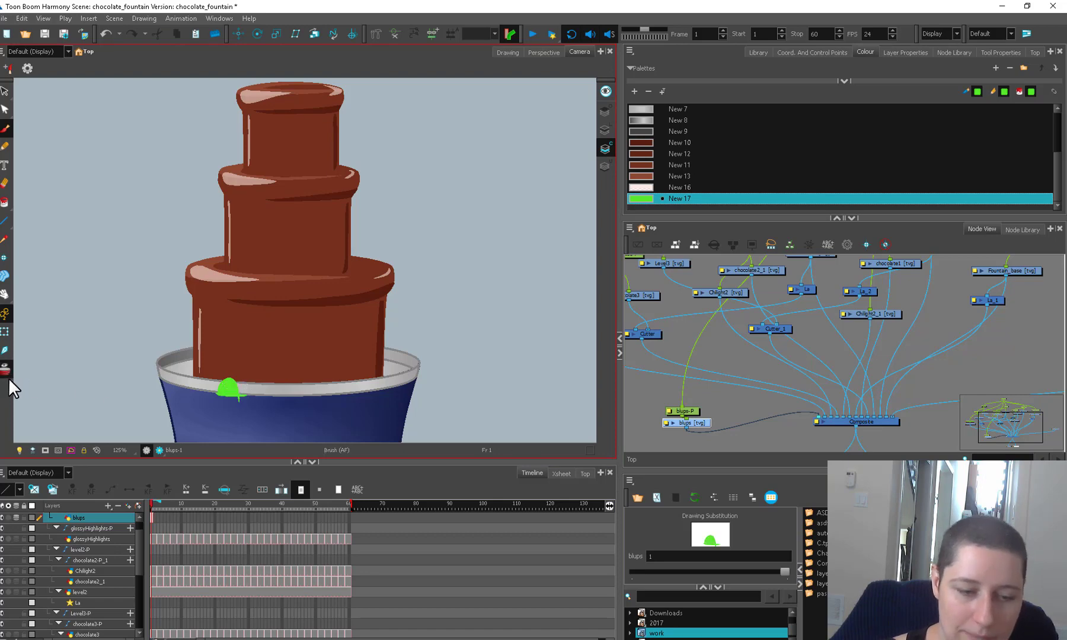
On frames 2 and 3 of blups, paint filled green blobs that rise progressively taller over the basin's front-left rim.
left_click(160, 505)
left_click(154, 503)
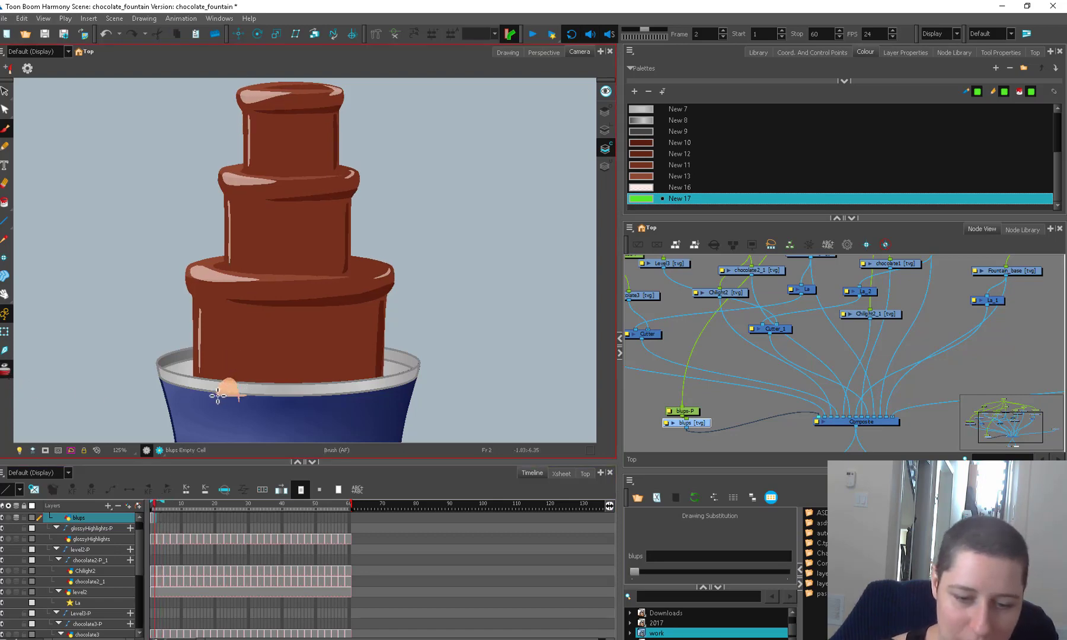
mouse_move(216, 395)
left_mouse_down()
mouse_move(237, 404)
mouse_move(214, 396)
left_mouse_up()
key("alt+i")
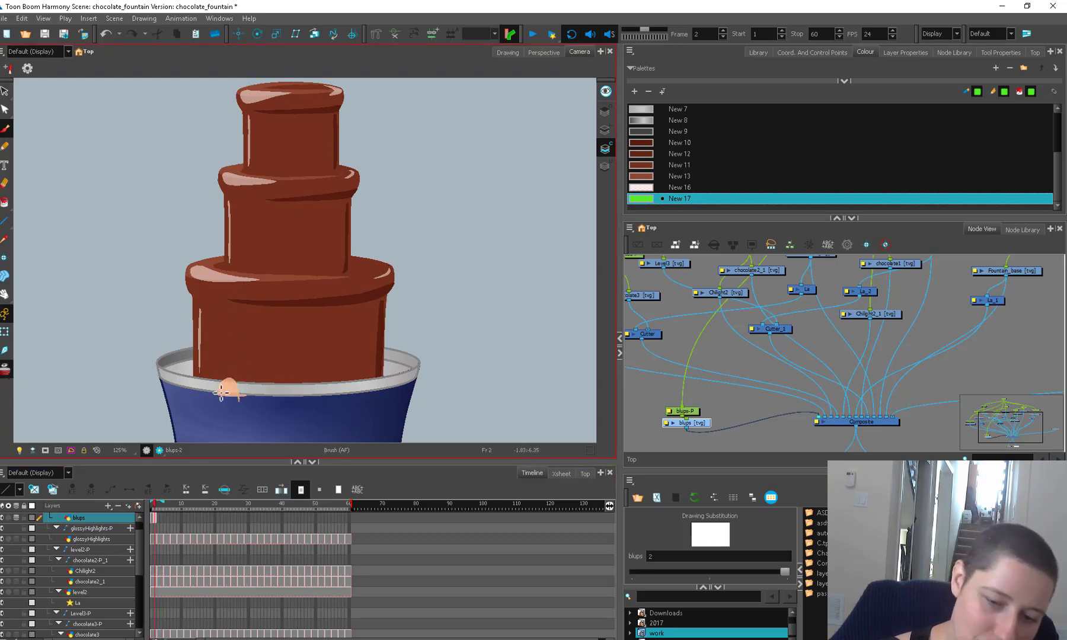
left_click(231, 386)
key("period")
key("alt+b")
mouse_move(221, 397)
left_mouse_down()
mouse_move(227, 363)
mouse_move(243, 371)
mouse_move(229, 398)
left_mouse_up()
mouse_move(218, 395)
left_mouse_down()
mouse_move(230, 334)
mouse_move(247, 339)
mouse_move(258, 388)
mouse_move(217, 393)
left_mouse_up()
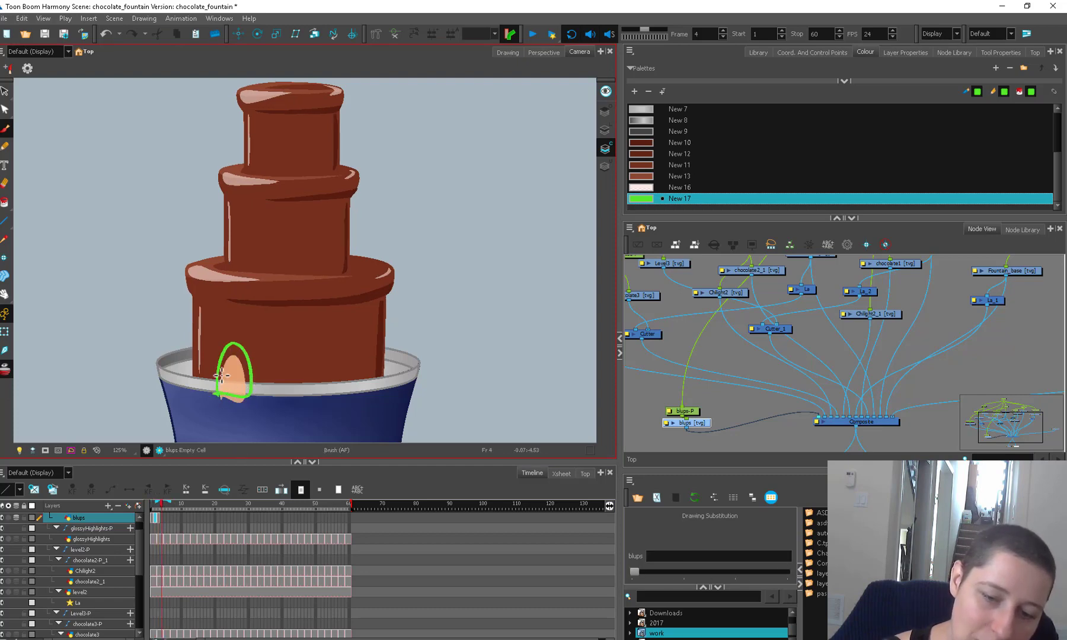
On frames 4 to 9 of blups, paint filled green blobs that rise to a peak and sink back toward the rim.
key("alt+i")
left_click(221, 375)
key("period")
key("alt+b")
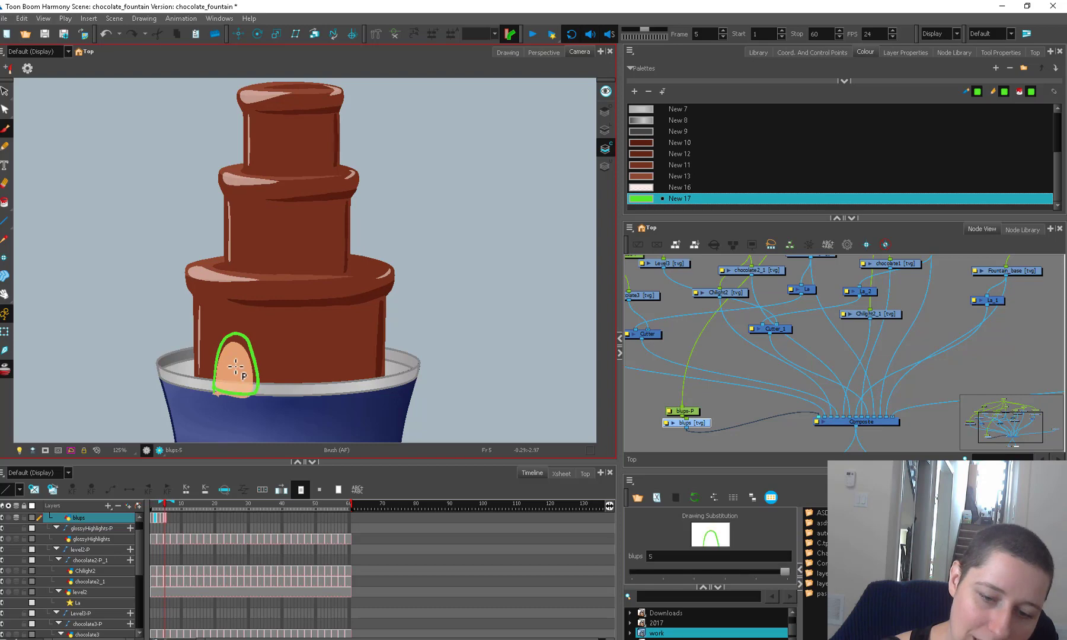
key("alt+i")
left_click(229, 376)
key("period")
key("alt+b")
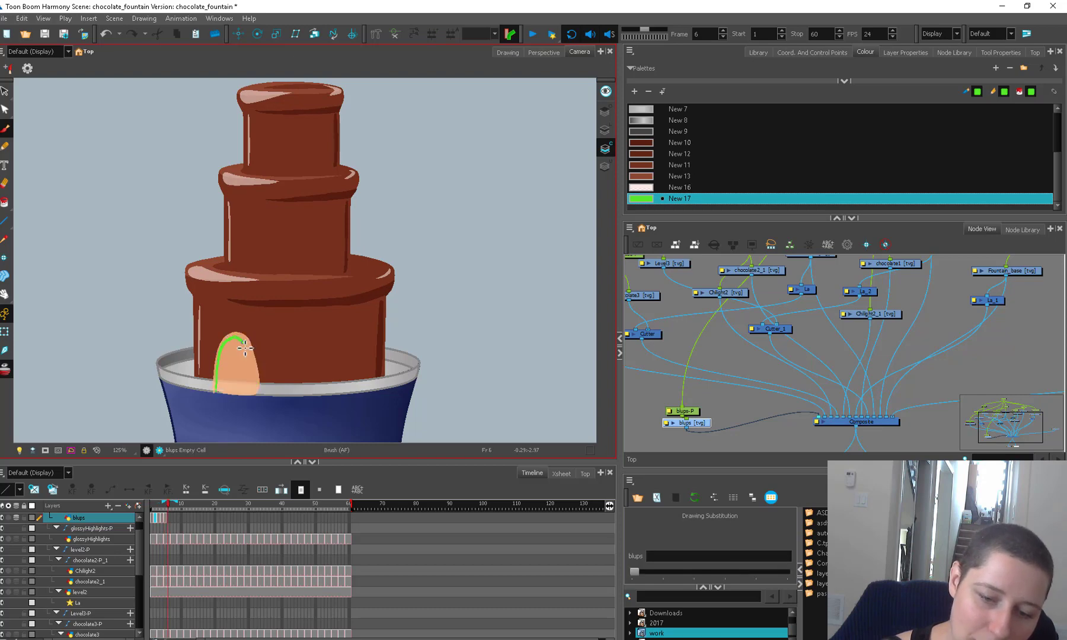
key("alt+i")
left_click(237, 379)
key("period")
key("alt+b")
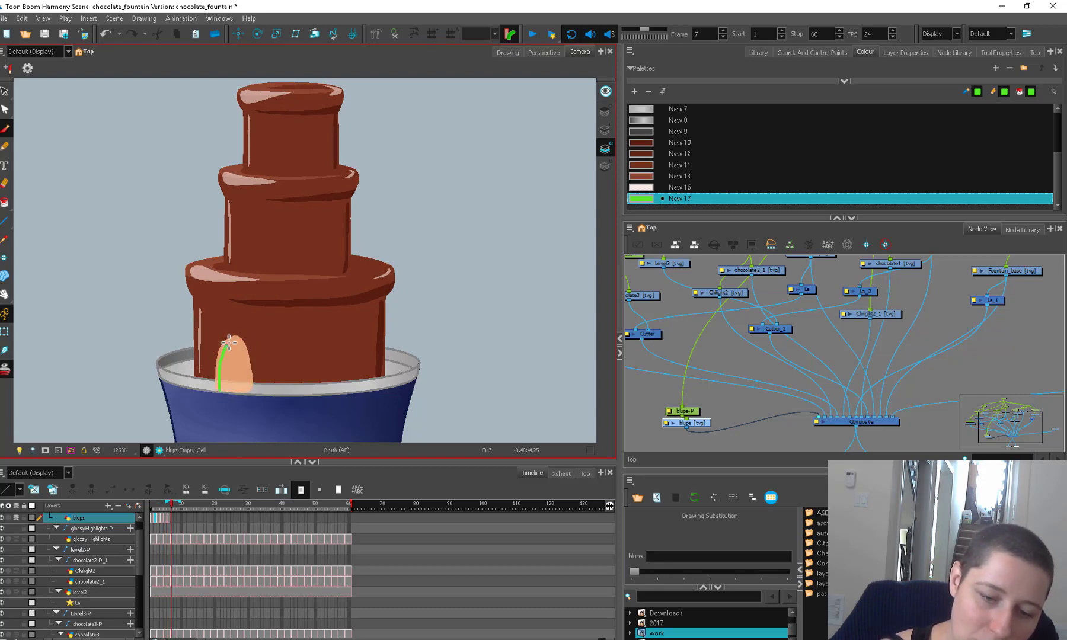
Set the exposure of all nine blups drawings to two frames each.
right_click(177, 518)
mouse_move(152, 518)
left_mouse_down()
mouse_move(206, 504)
mouse_move(144, 498)
left_mouse_up()
left_click(423, 486)
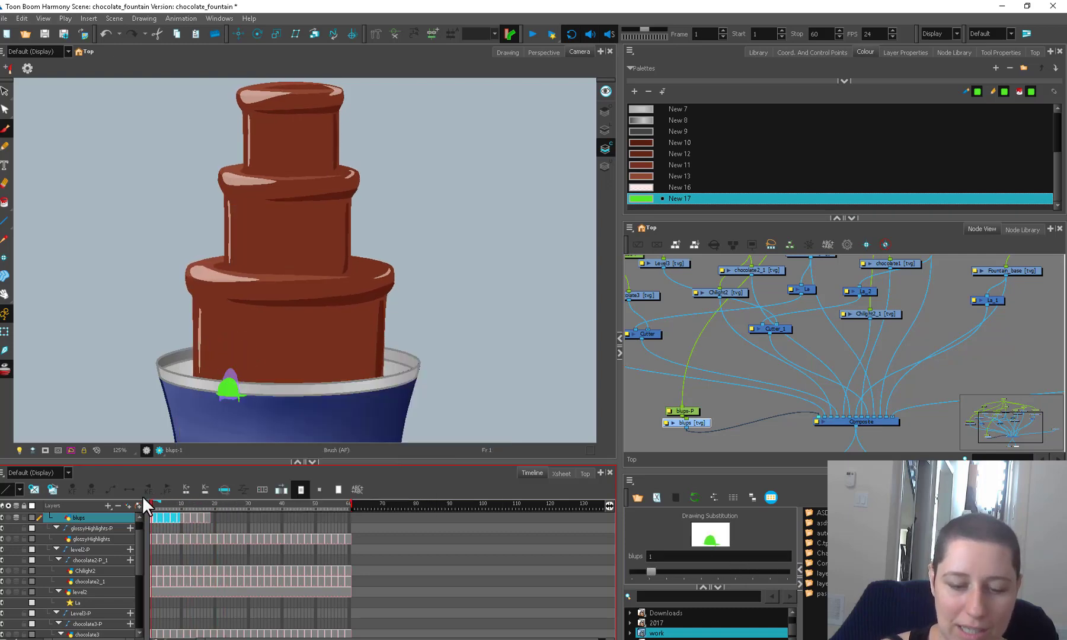
Group the blups drawing with its peg in the node network and open the group.
left_click(698, 417)
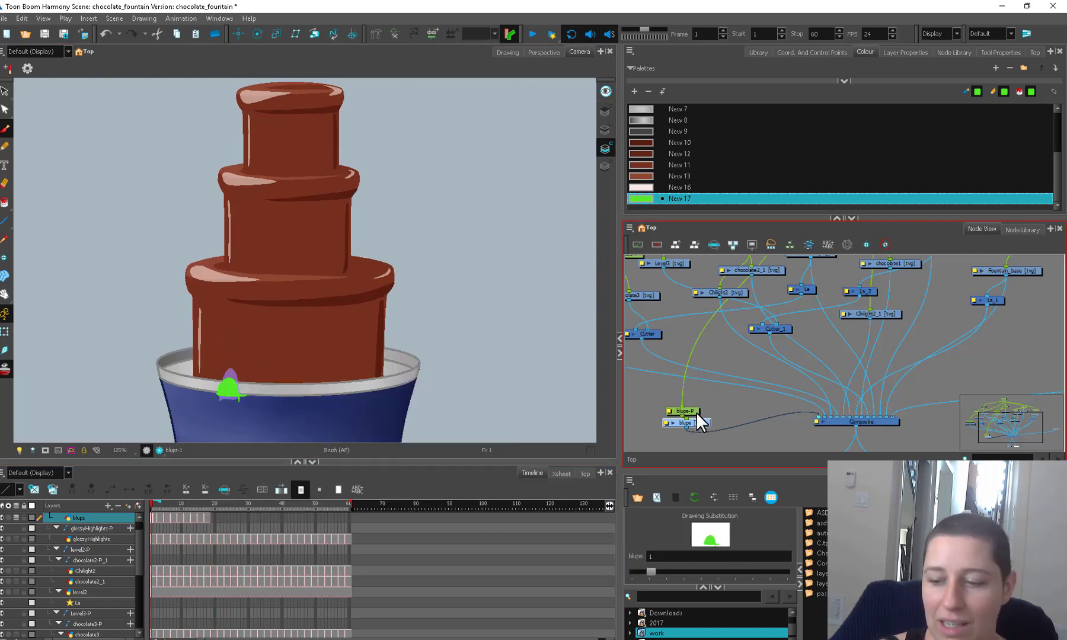
mouse_move(698, 413)
left_mouse_down()
mouse_move(700, 391)
mouse_move(702, 410)
left_mouse_up()
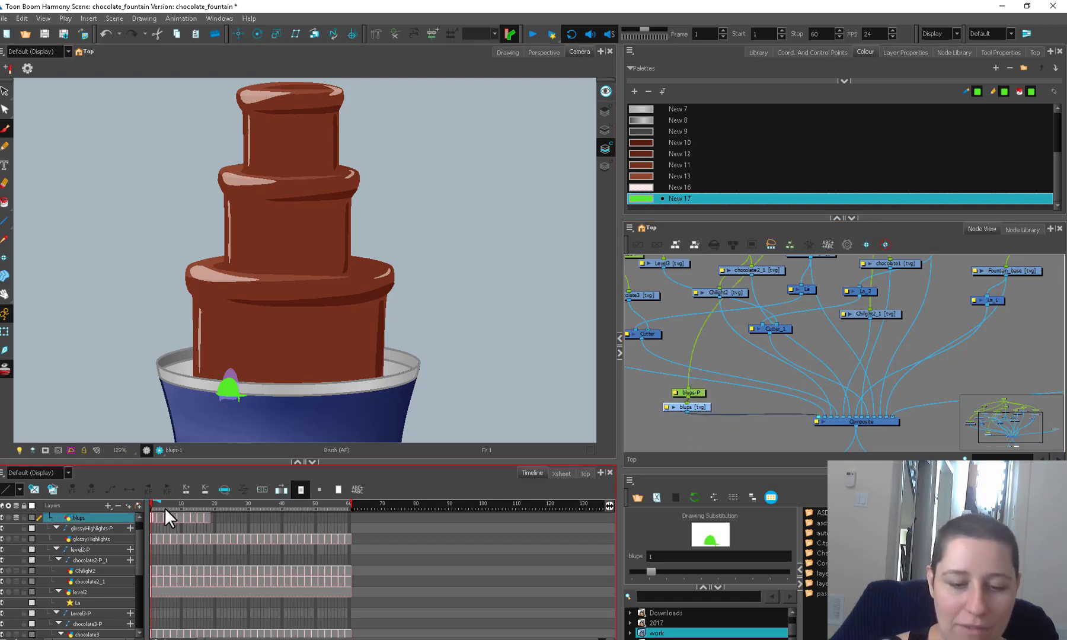
key("ctrl+g")
left_click(696, 384)
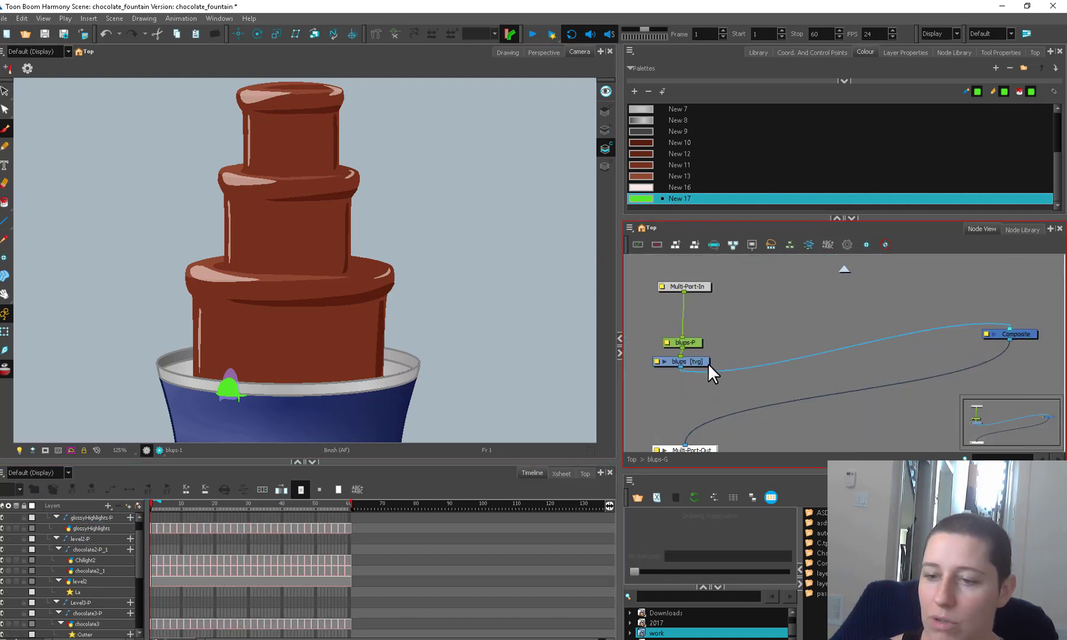
Rearrange the nodes inside the group and use Paste Special to add a second blups drawing and peg beside the originals.
left_click(681, 240)
left_click_drag(705, 318, 683, 234)
left_click_drag(706, 406, 701, 393)
left_click_drag(723, 359, 714, 269)
left_click_drag(702, 353, 645, 328)
left_click(716, 335)
left_click(710, 306)
key("ctrl+b")
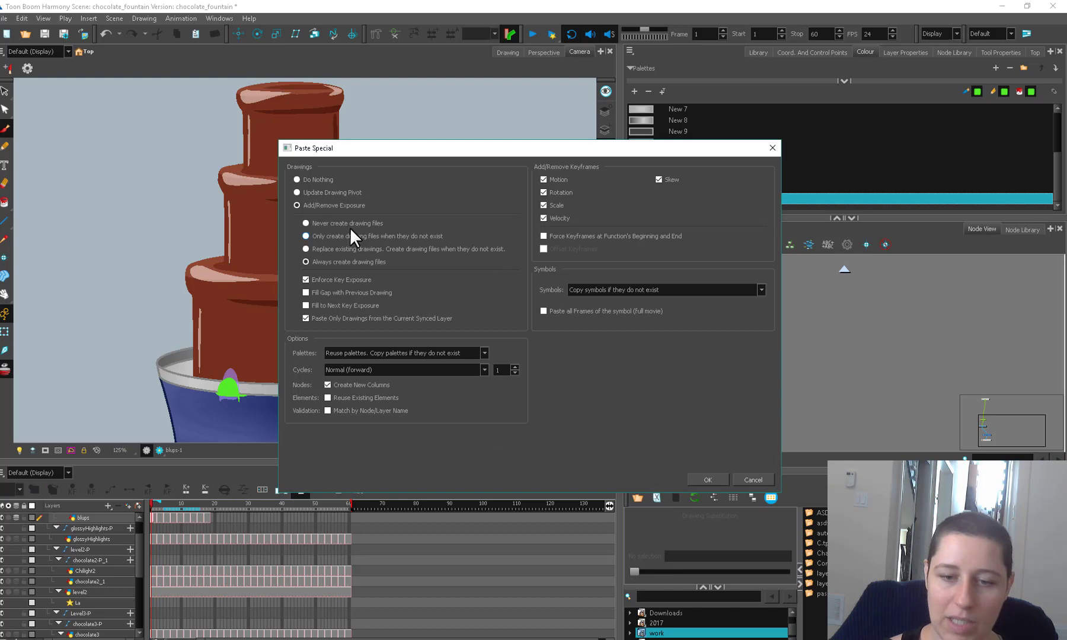
left_click(703, 478)
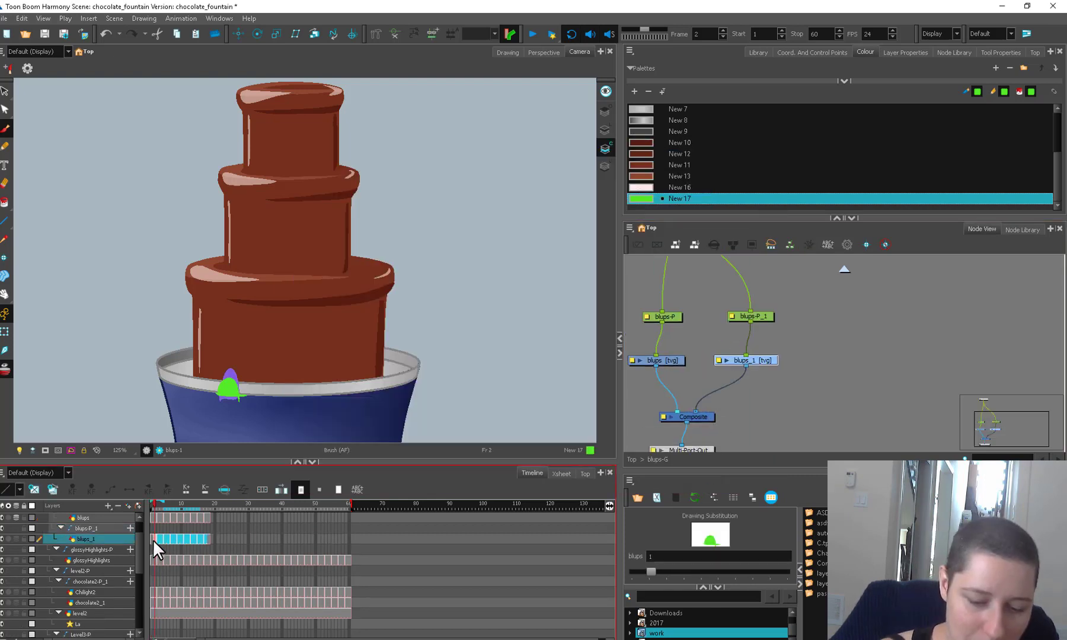
Move the blups_1 cycle to start at frame 23, and copy the blups cycle to frame 35.
left_click_drag(152, 540, 222, 542)
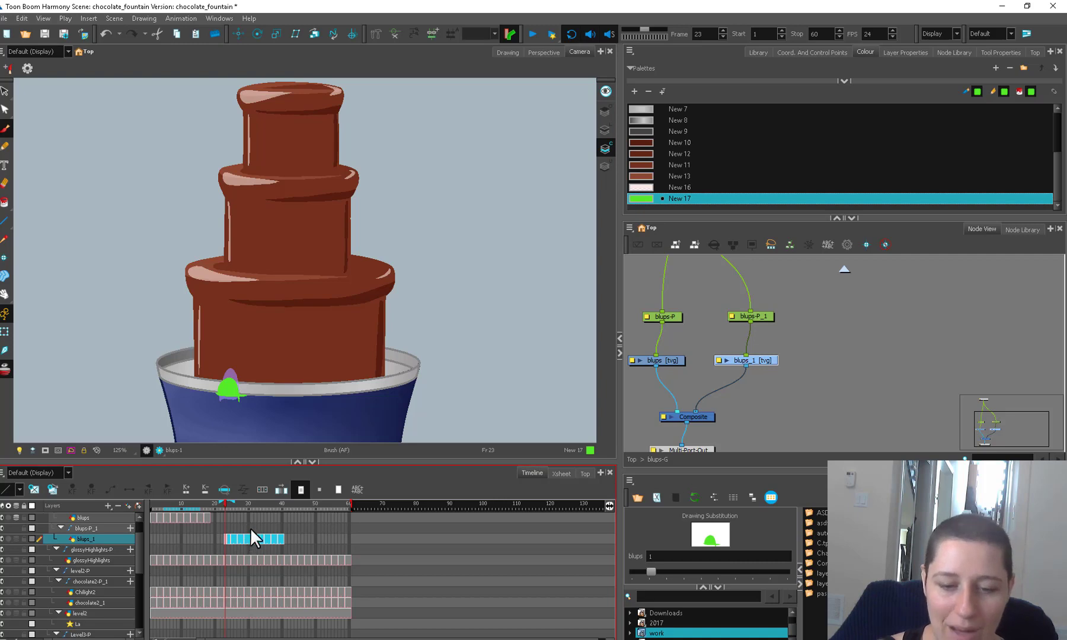
left_click(153, 518)
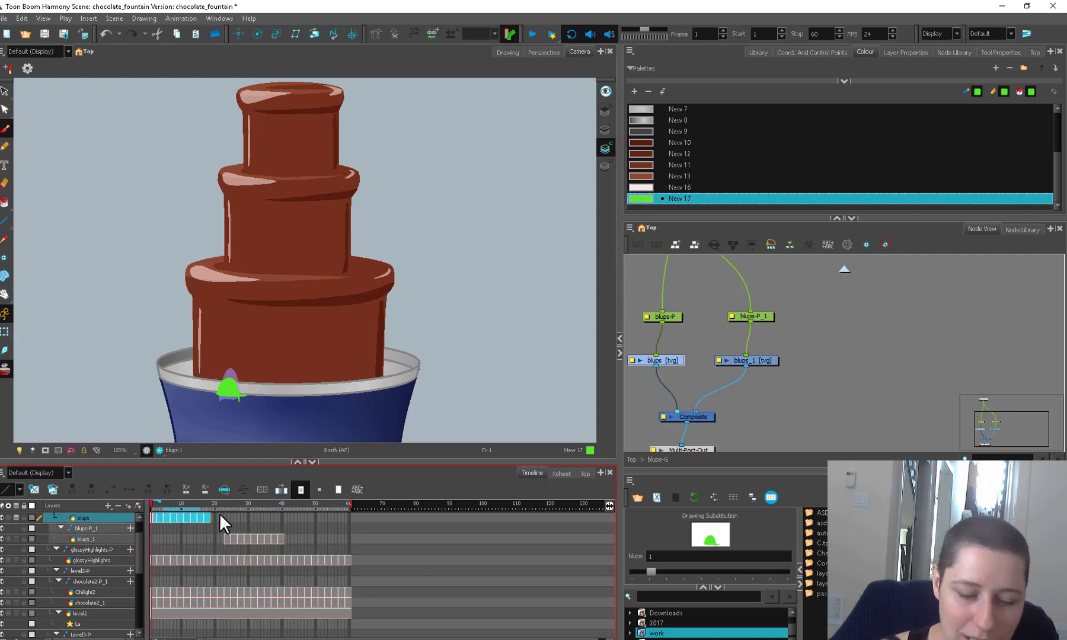
left_click(266, 516)
key("ctrl+v")
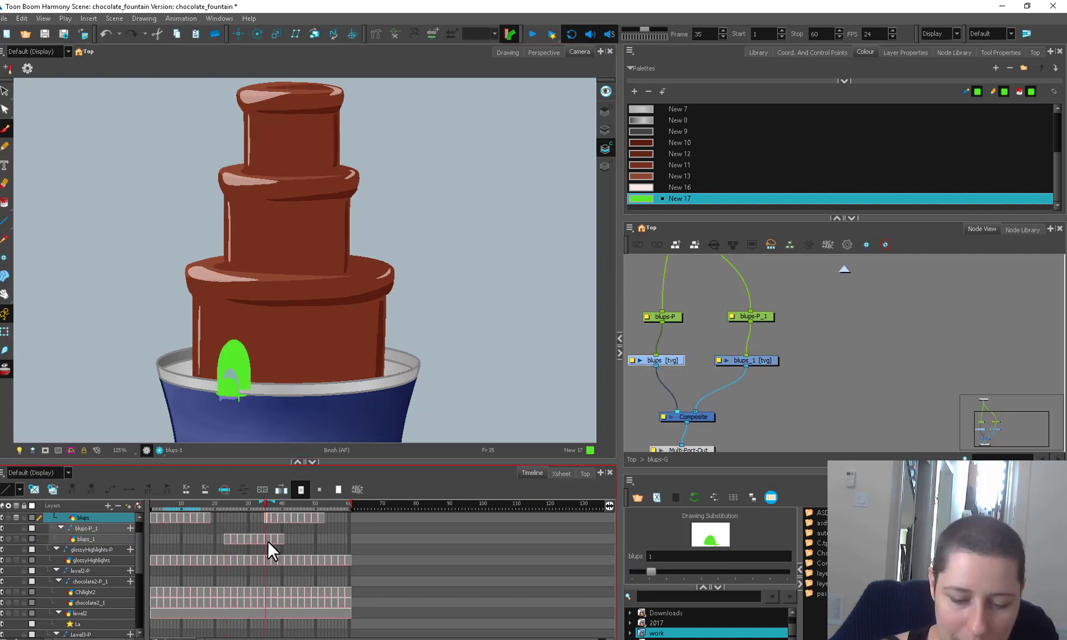
Copy the end of the blups_1 cycle, from frame 35 onward, to frame 1 so the splash loops.
left_click(267, 541)
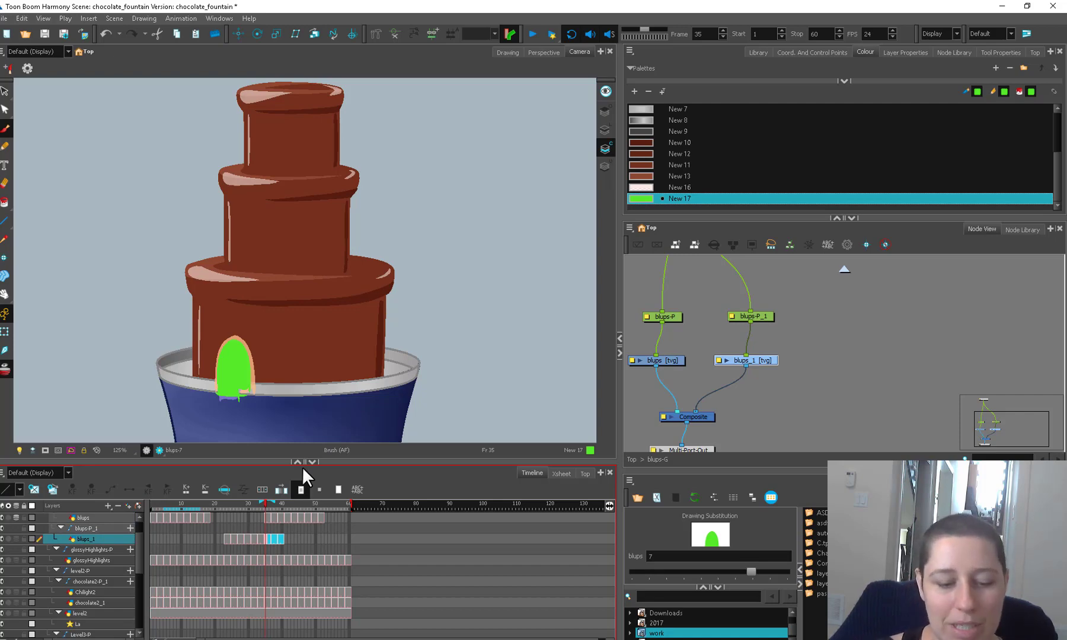
right_click(164, 544)
left_click(348, 403)
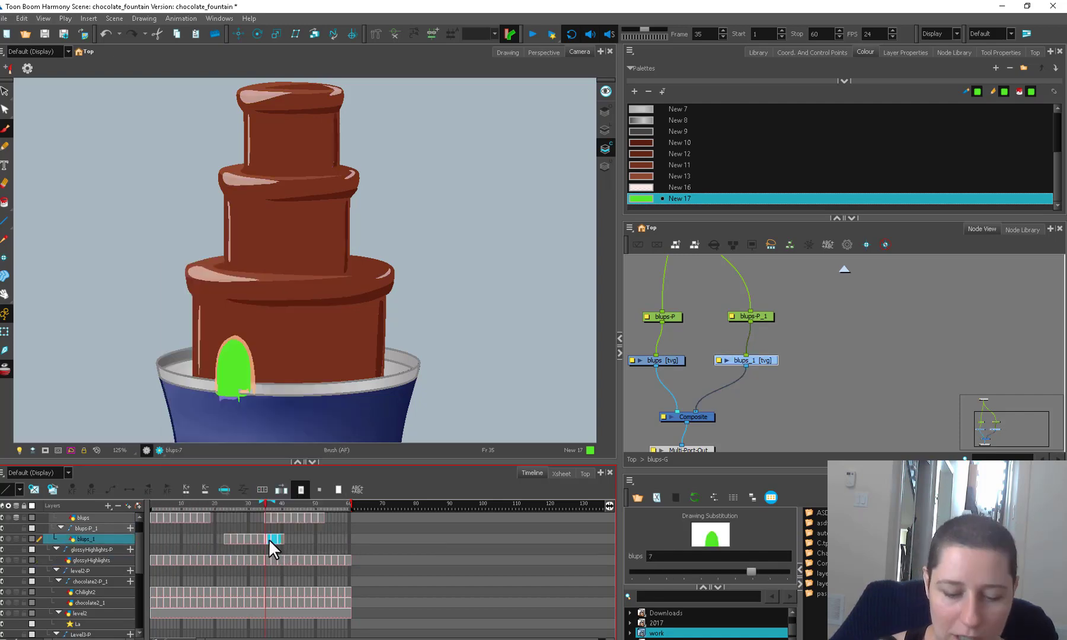
left_click_drag(283, 538, 285, 539)
key("ctrl+c")
left_click(151, 538)
key("ctrl+v")
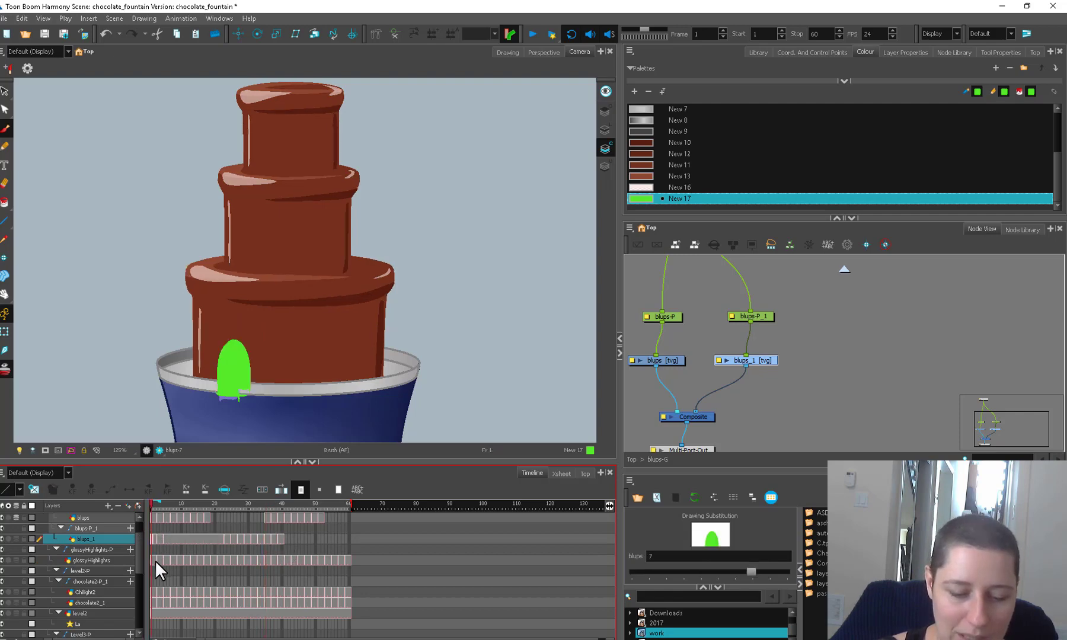
On frame 1, transform the blups-P_1 peg to place its blob at the basin's front-right rim, wider and shorter.
left_click(761, 316)
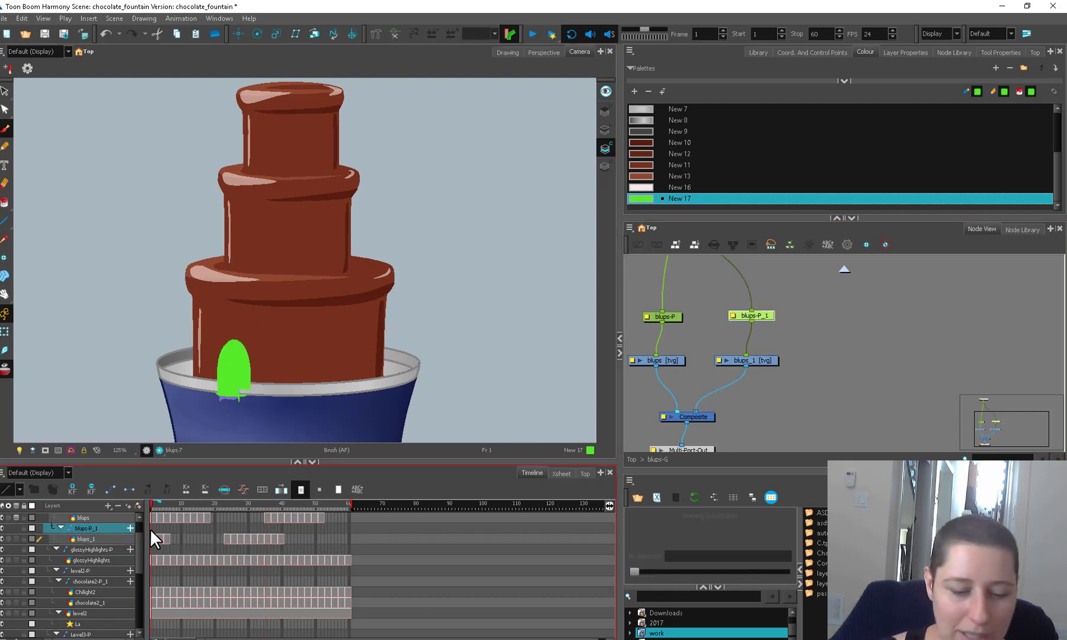
key("shift+t")
left_click_drag(238, 372, 369, 354)
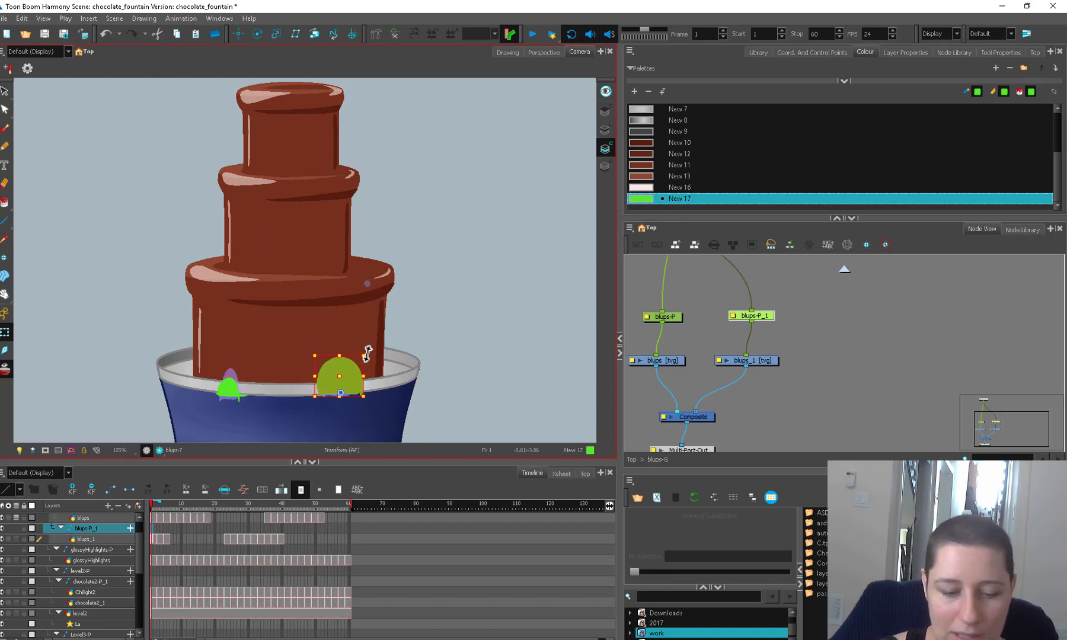
left_click_drag(206, 507, 336, 494)
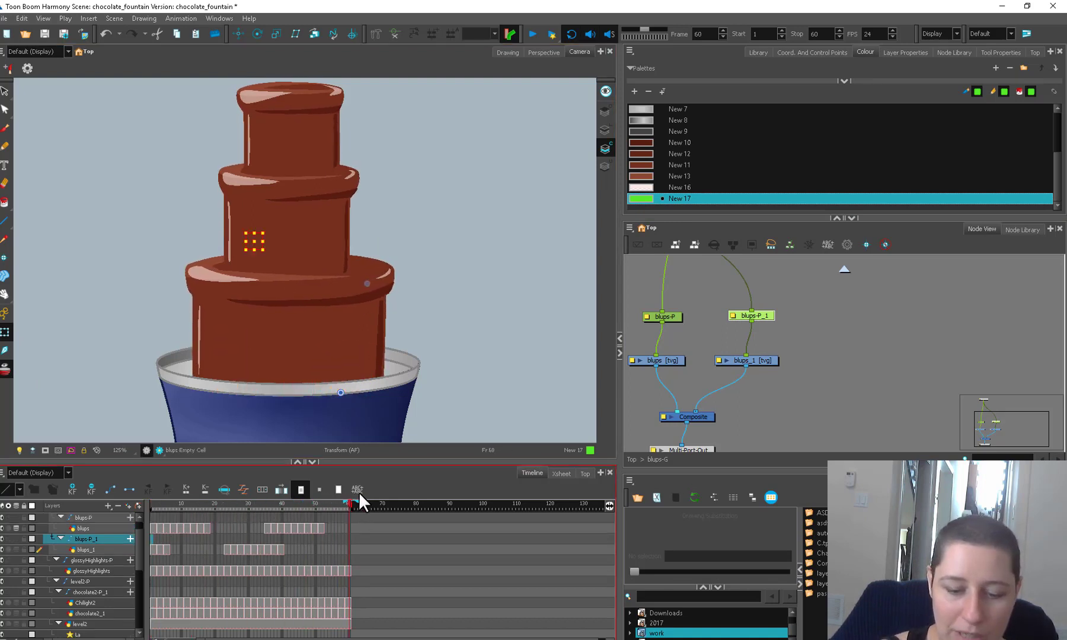
Add peg keyframes on blups-P and blups-P_1 at the starts of their splash cycles.
left_click(152, 519)
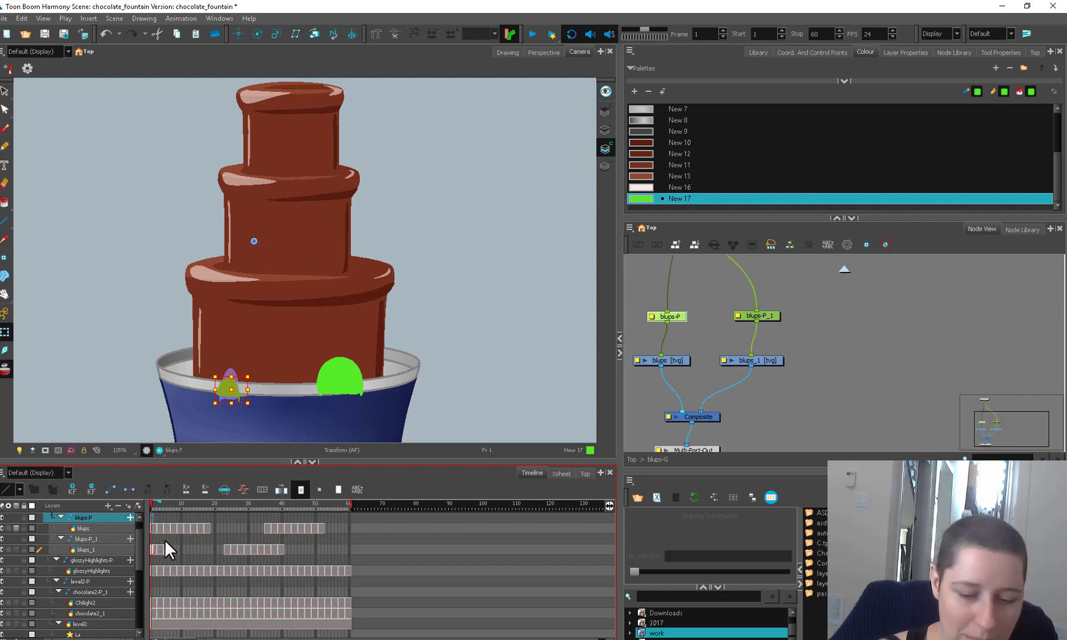
left_click(155, 541)
left_click(227, 540)
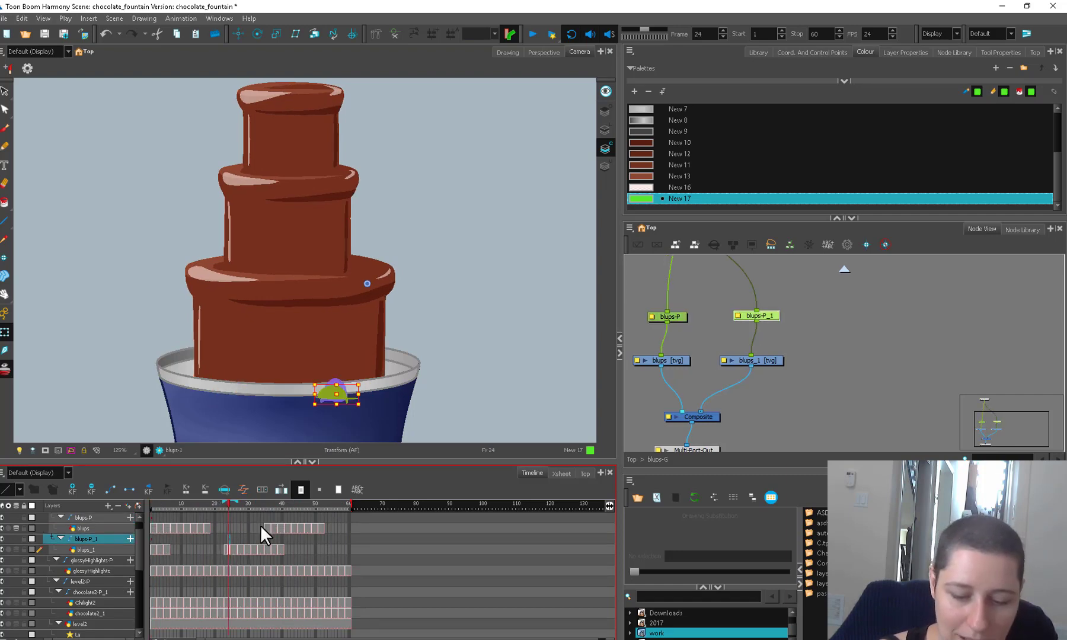
left_click(265, 518)
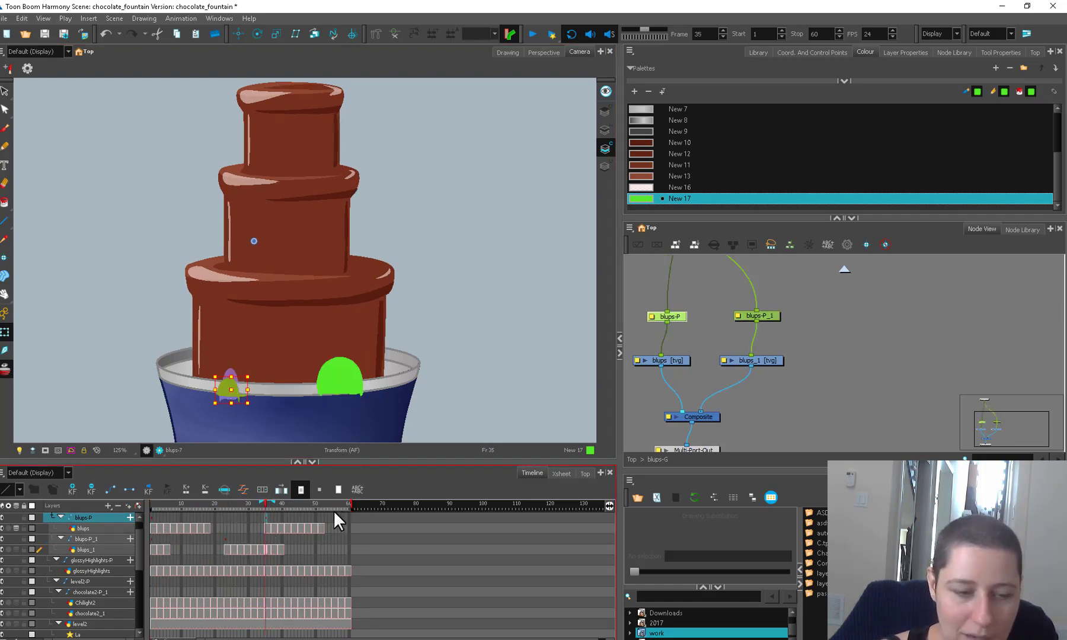
Shift the second blups cycle to start at frame 39 and move its blob toward the middle of the front rim.
left_click(326, 528, "shift")
left_click_drag(265, 522, 284, 520)
left_click(291, 326)
left_click(712, 319)
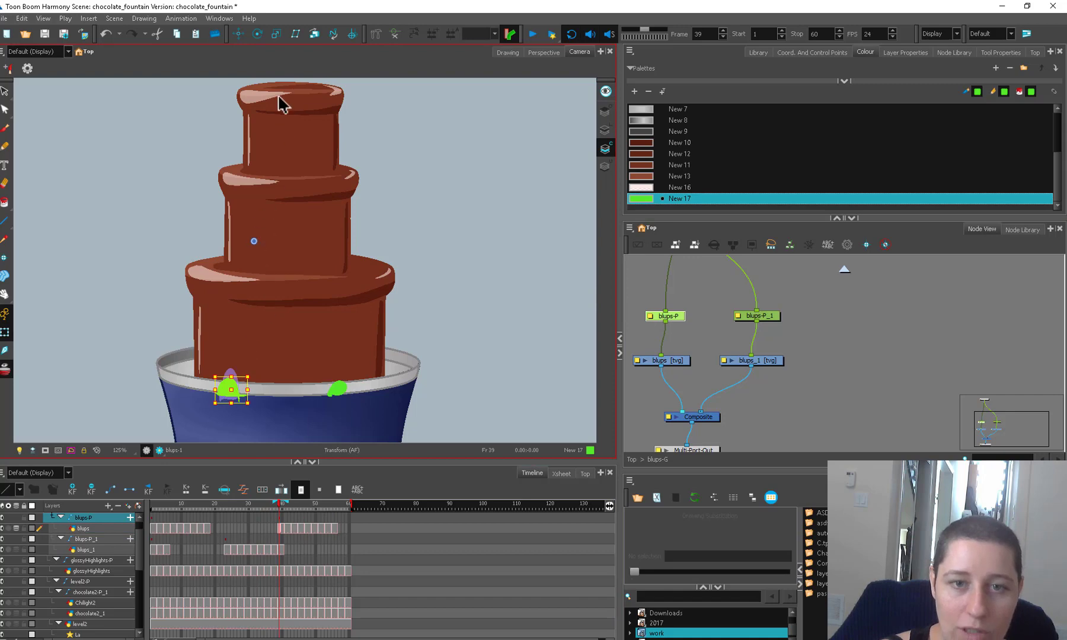
left_click_drag(236, 391, 275, 378)
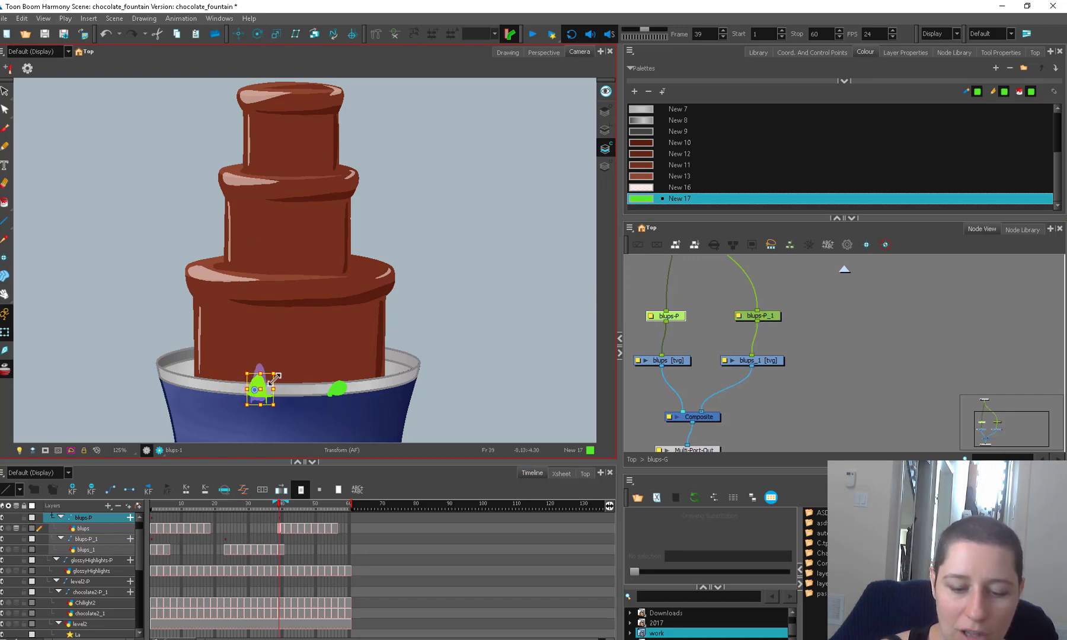
At frame 23, scale down the blob at the front-right rim using the blups-P_1 peg.
mouse_move(162, 503)
left_mouse_down()
mouse_move(151, 503)
mouse_move(335, 494)
mouse_move(172, 499)
left_mouse_up()
left_click(225, 538)
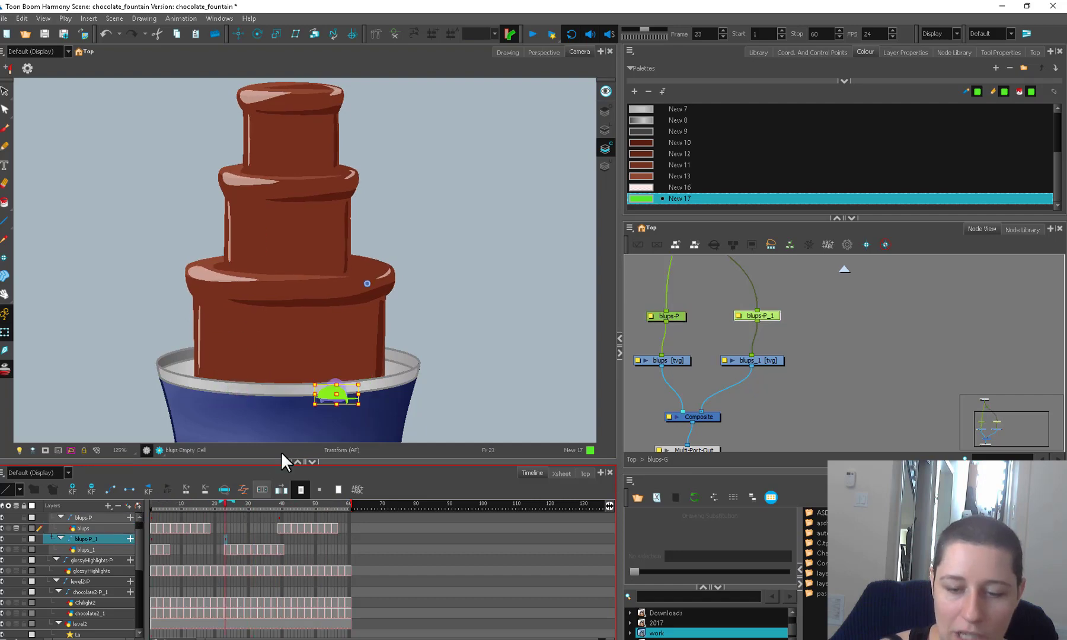
left_click(258, 34)
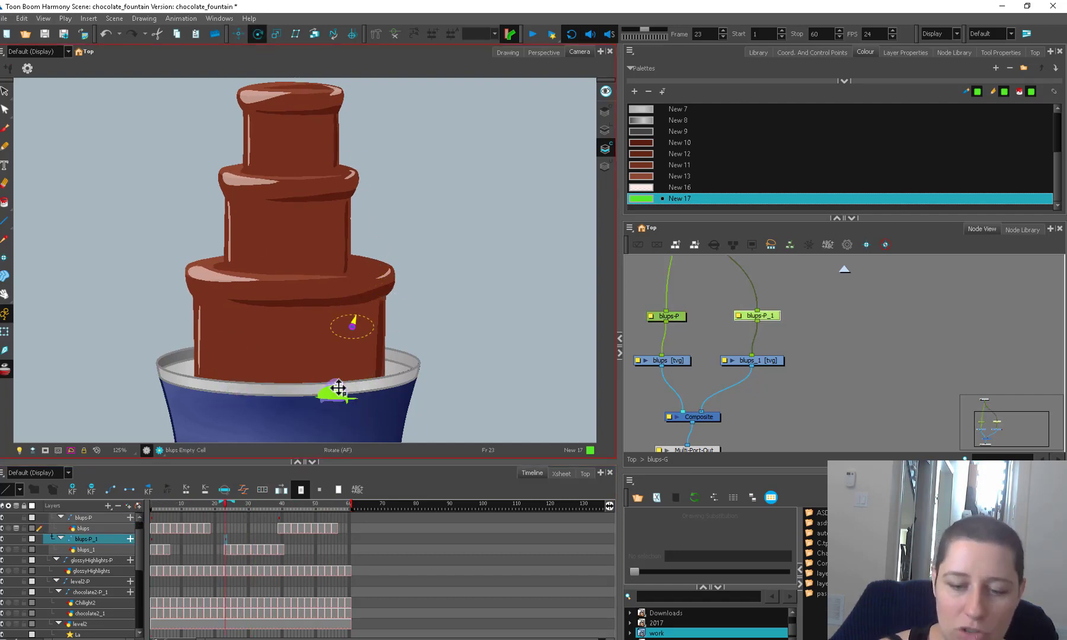
left_click(5, 332)
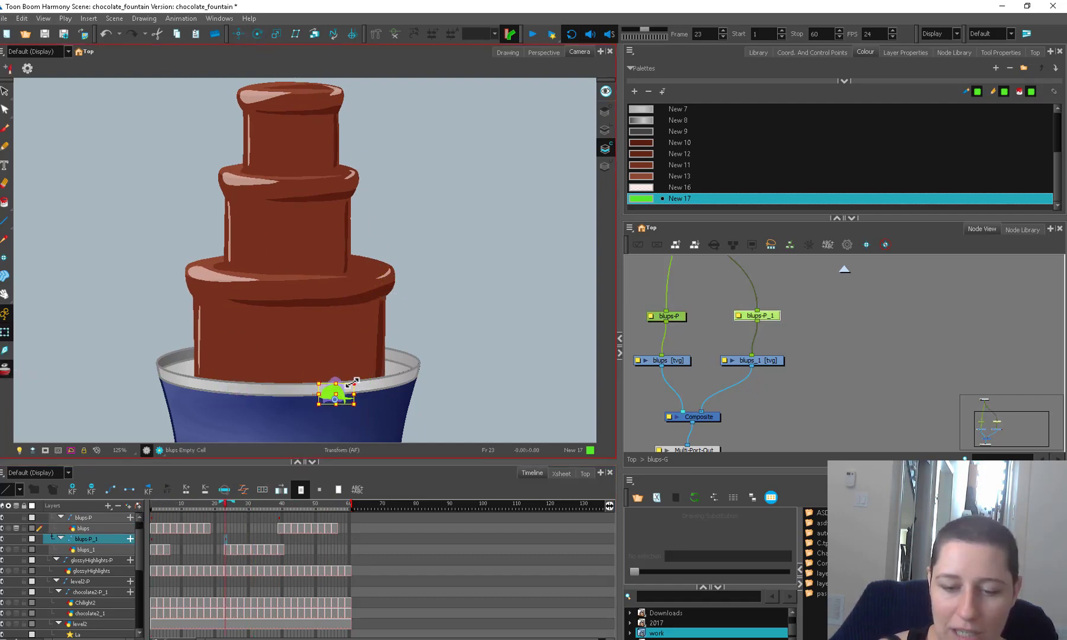
left_click_drag(240, 505, 155, 505)
Move the second blups_1 cycle and its peg keyframe to frame 15, and paste a copy at frame 43.
mouse_move(233, 547)
left_mouse_down()
mouse_move(278, 548)
mouse_move(199, 547)
left_mouse_up()
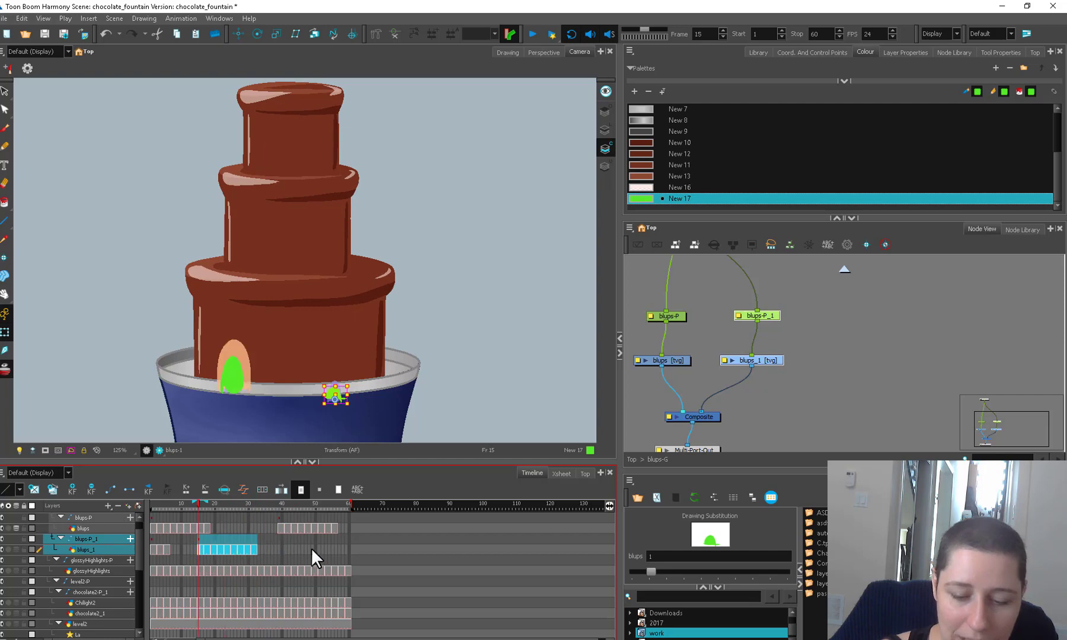
left_click(294, 538)
key("ctrl+v")
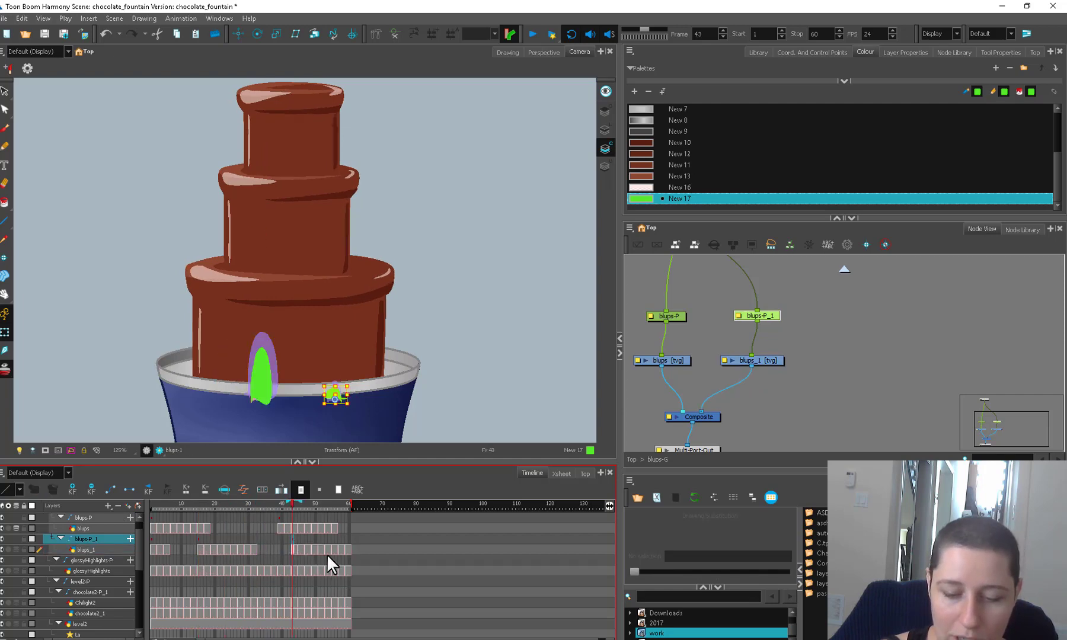
Play back the scene to check the timing and placement of the splashing blobs.
left_click_drag(268, 505, 150, 505)
left_click(572, 252)
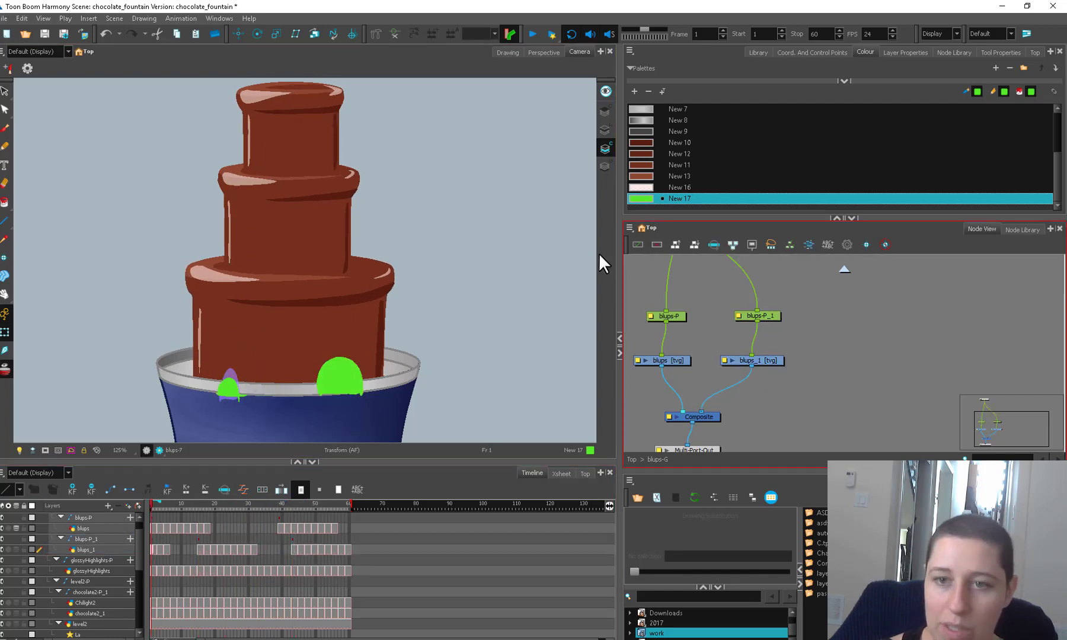
left_click(529, 36)
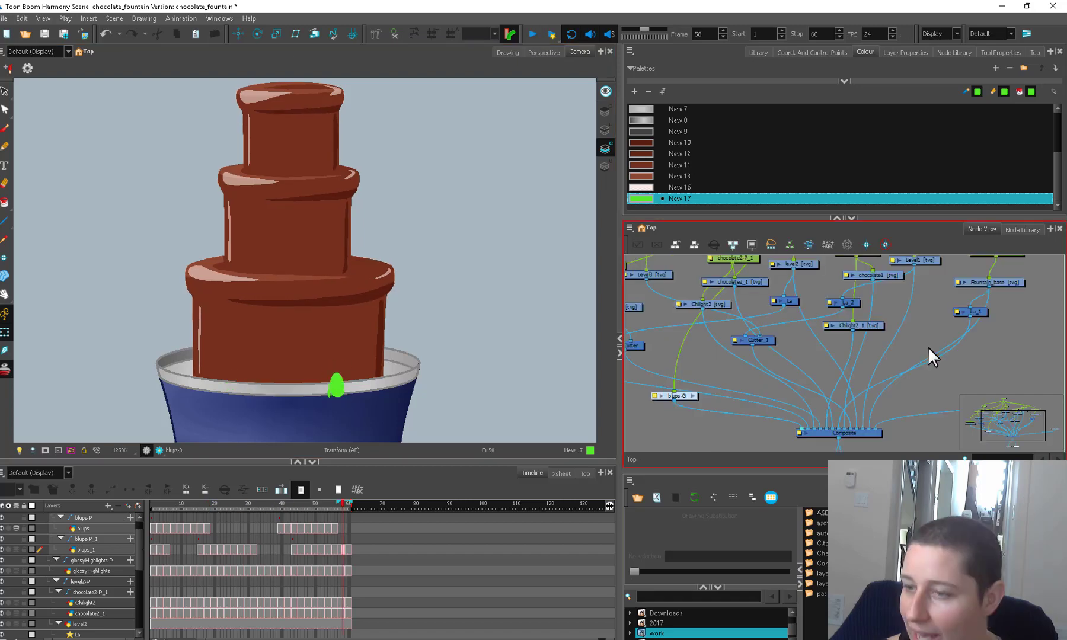
Insert a Cutter node between the bottom tier's chocolate1 drawing and the Composite.
left_click(954, 52)
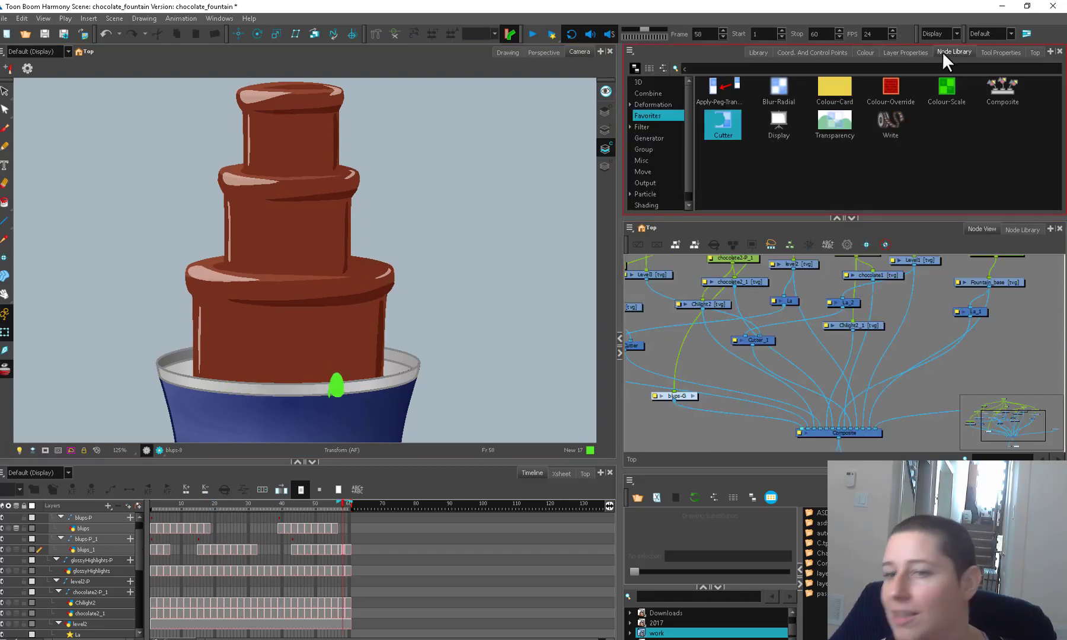
left_click(314, 337)
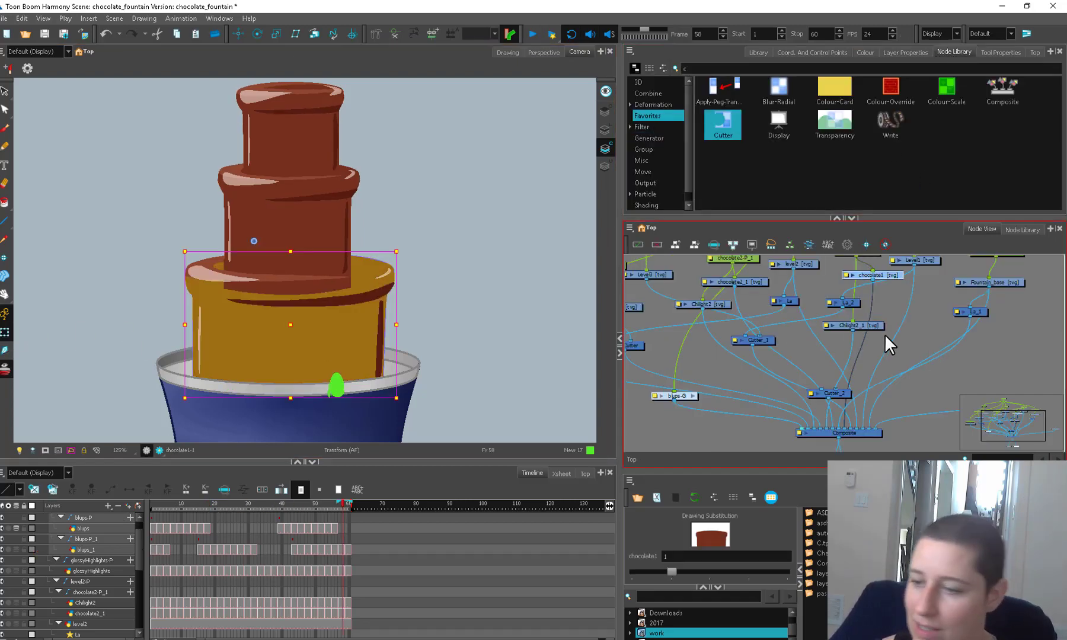
left_click_drag(841, 392, 918, 360)
Paste a copy of the Cutter between glossyHighlights and the Composite, and move the blups-G group above the cutters.
left_click(205, 284)
key("ctrl+c")
key("ctrl+v")
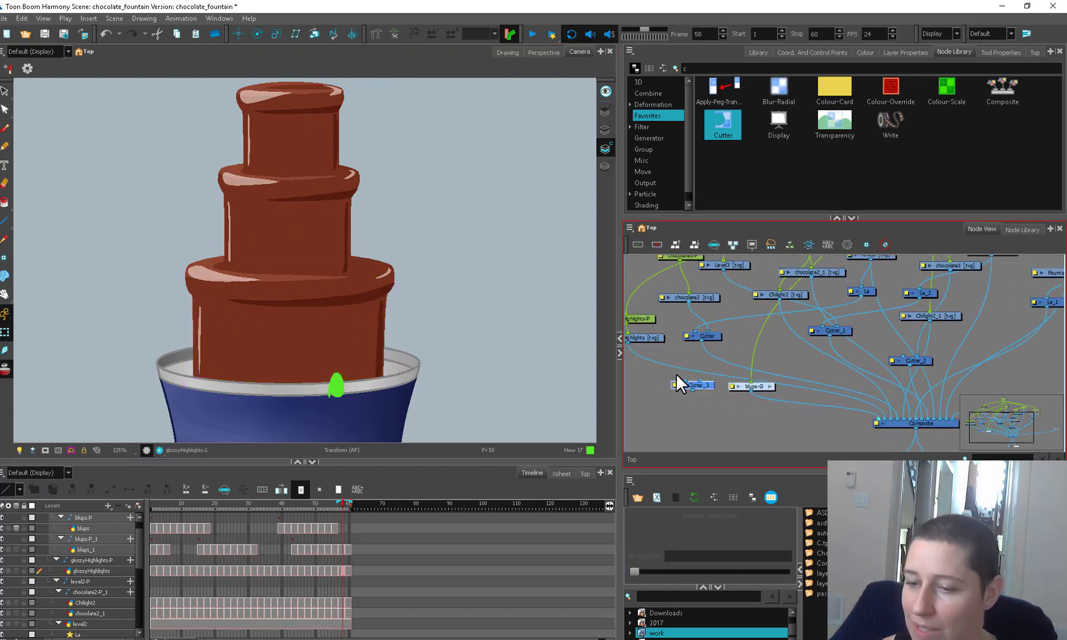
left_click_drag(701, 383, 698, 373)
left_click_drag(876, 418, 679, 376)
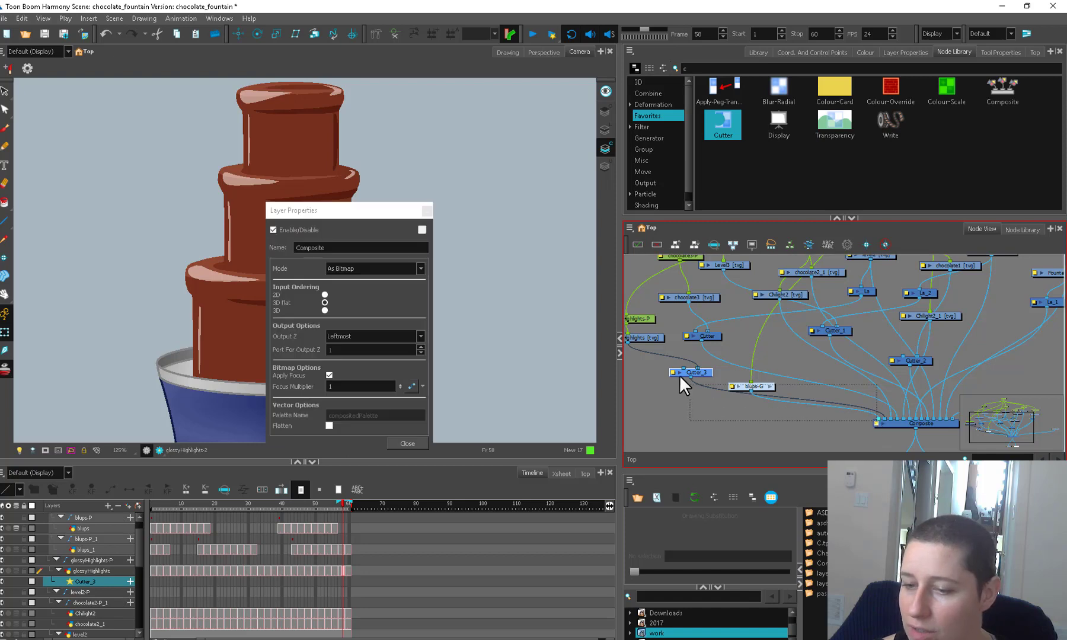
left_click_drag(759, 387, 774, 349)
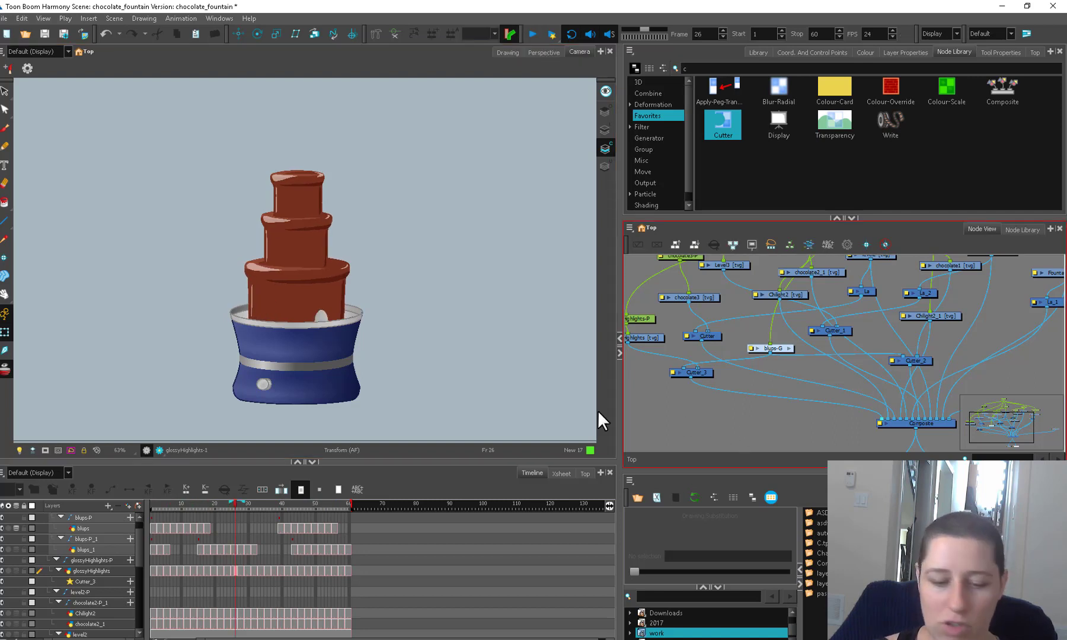
Play back the scene and examine the blob-shaped cut-outs at the foot of the bottom chocolate tier.
left_click(550, 34)
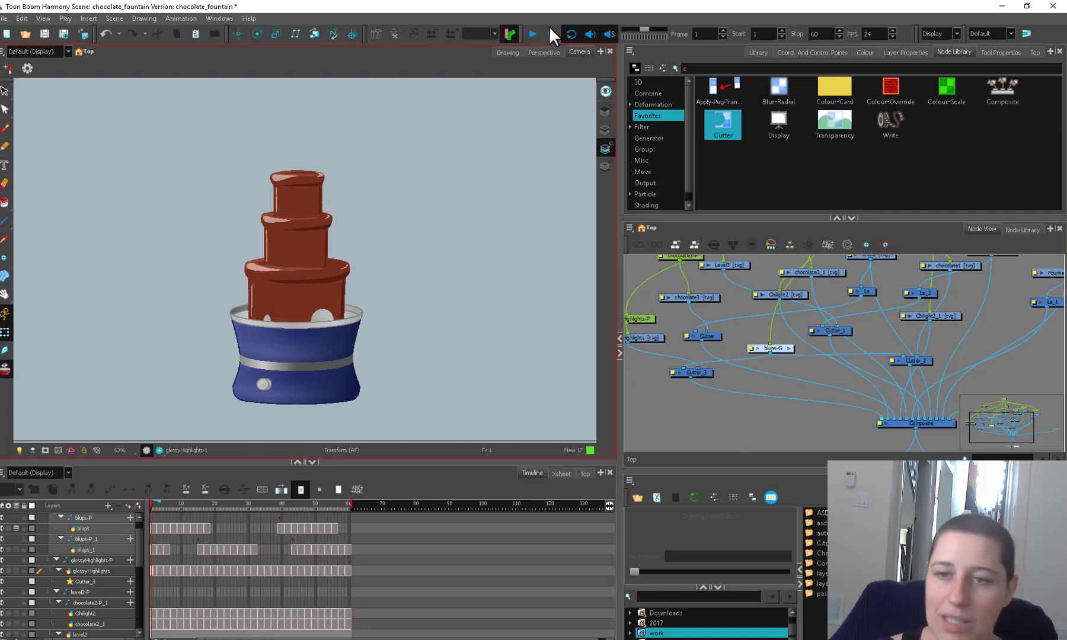
left_click(531, 35)
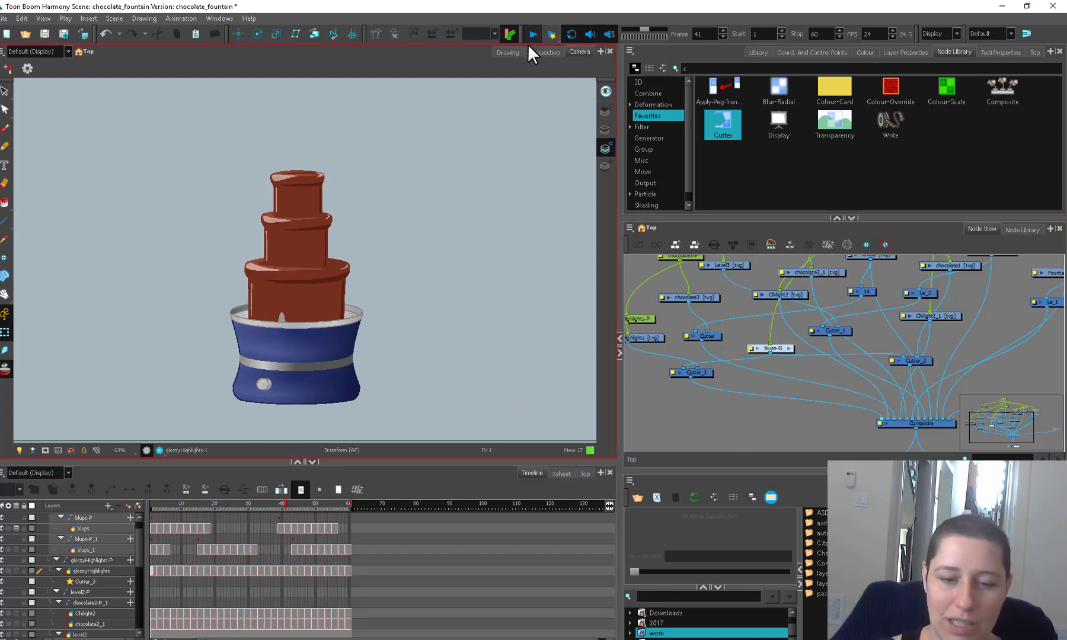
scroll(635, 328, "down", 3)
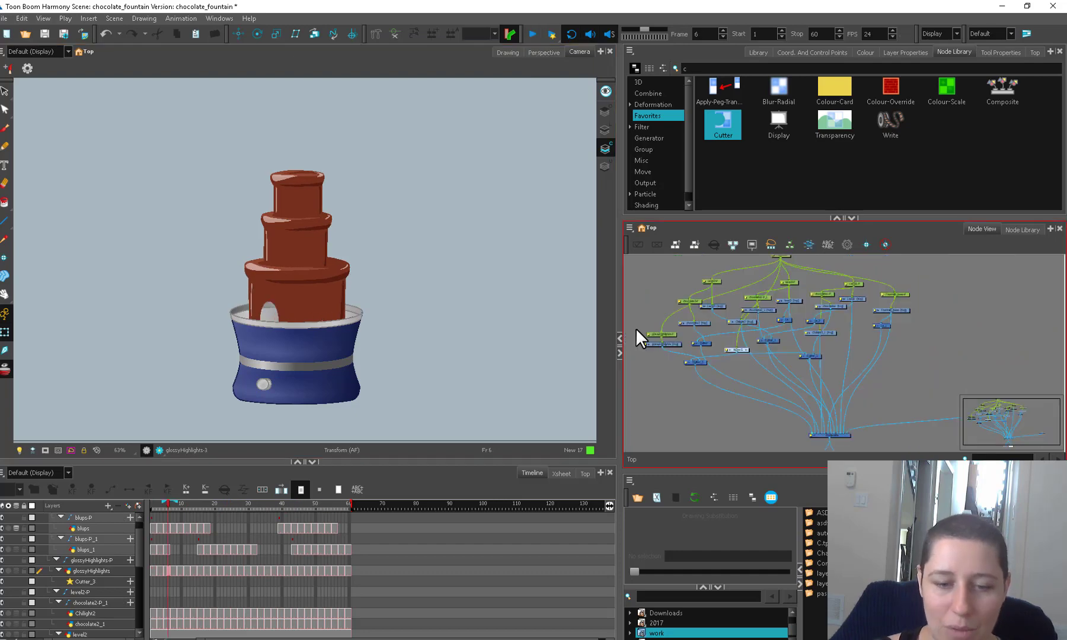
scroll(269, 327, "up", 3)
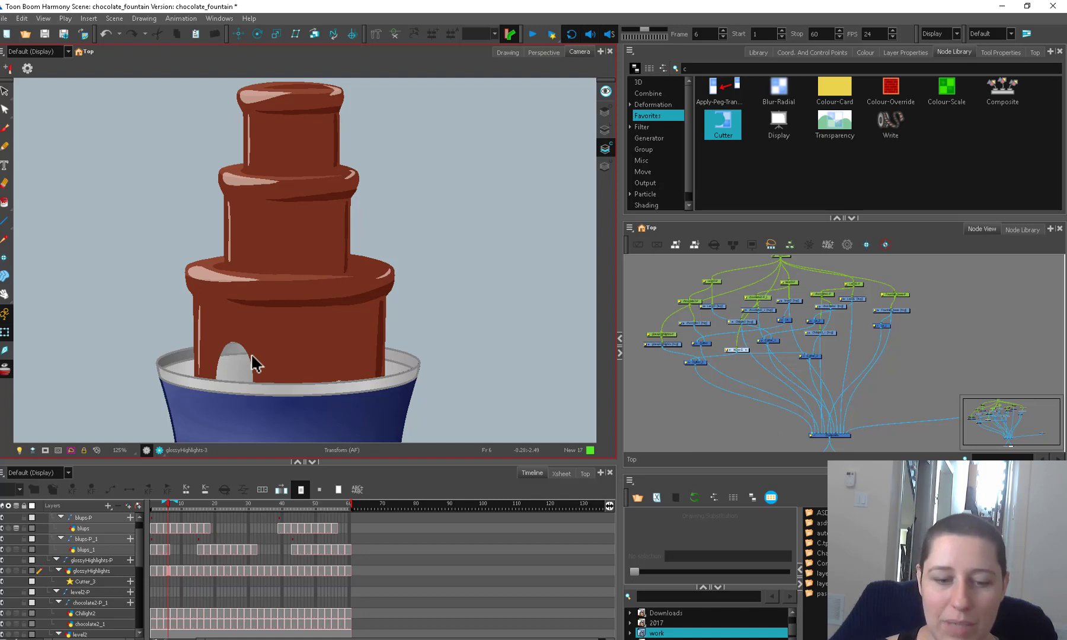
scroll(850, 313, "up", 3)
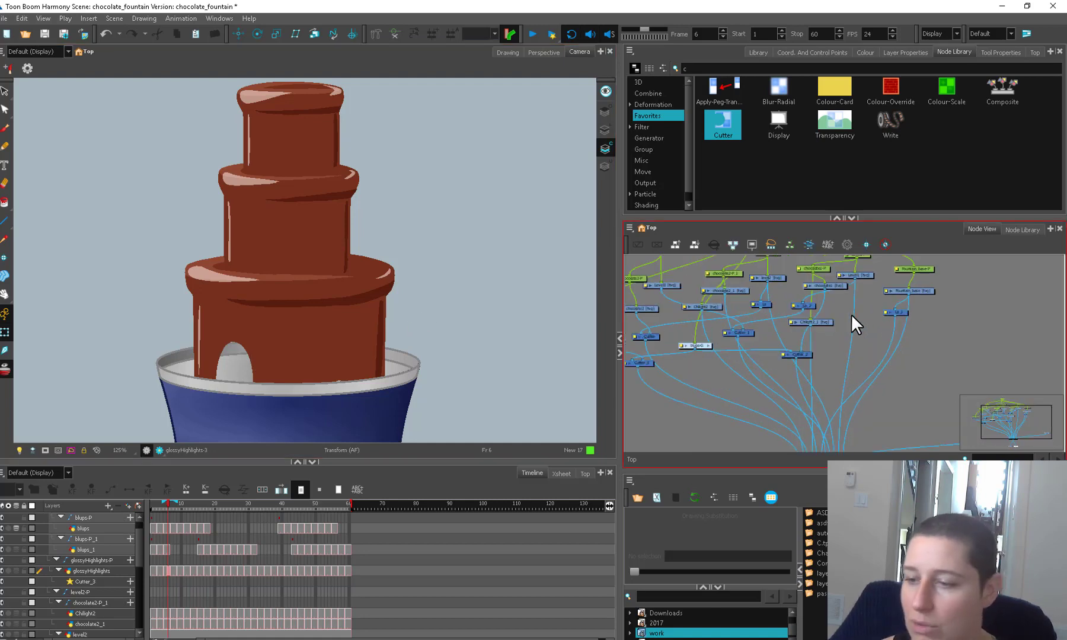
Connect chocolate1 directly to the Composite as a backing and insert a Colour-Scale node with its Value set to 0.7.
left_click(809, 323)
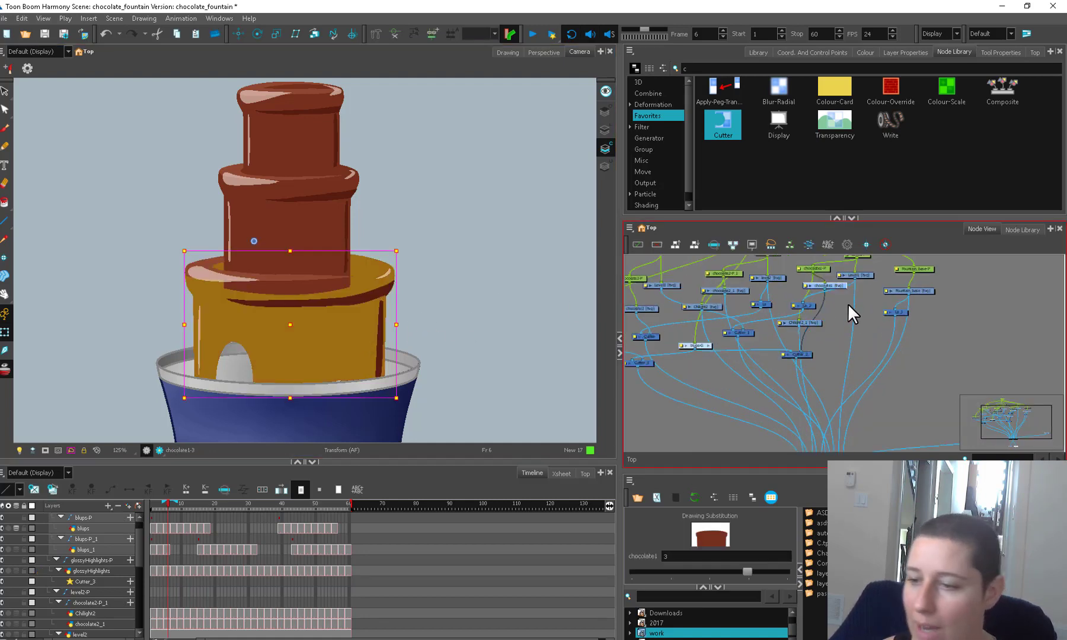
left_click_drag(863, 413, 841, 408)
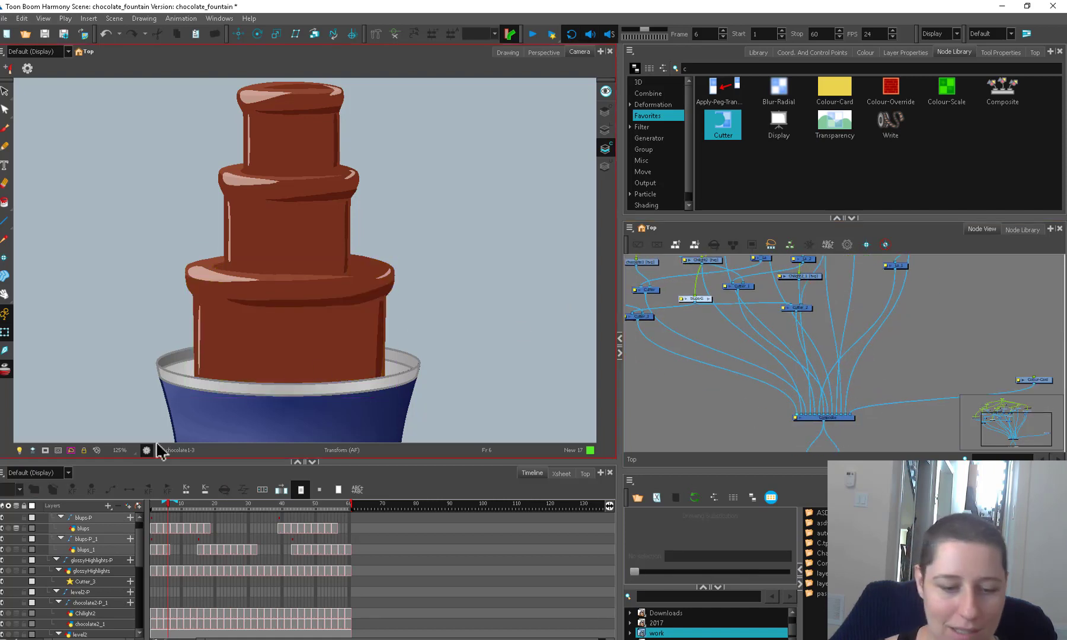
left_click_drag(947, 95, 704, 348)
double_click(706, 350)
left_click(316, 356)
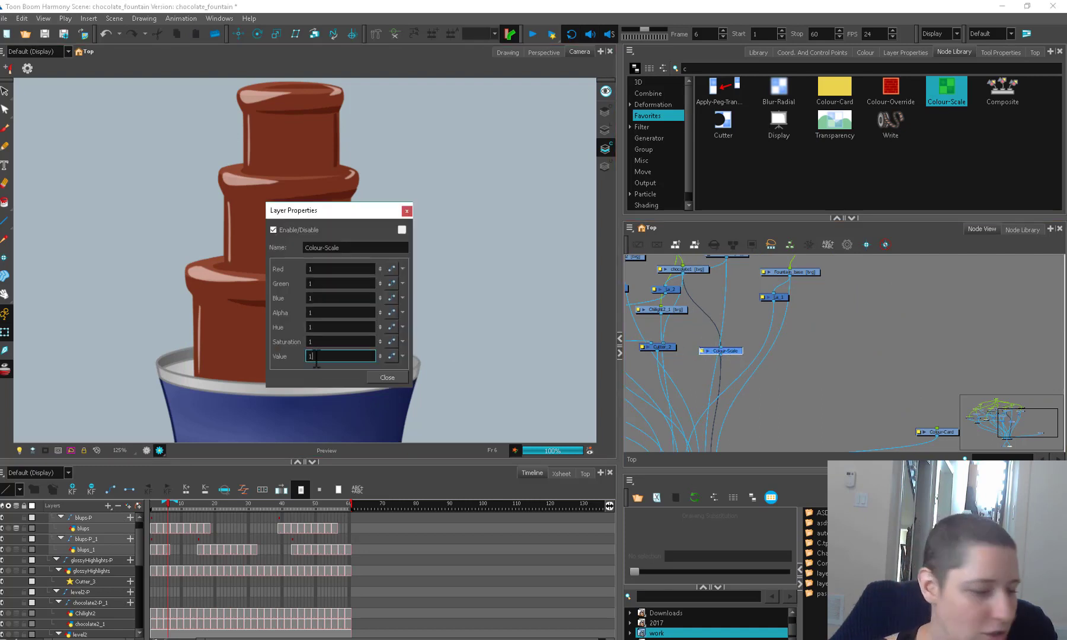
type("0.7")
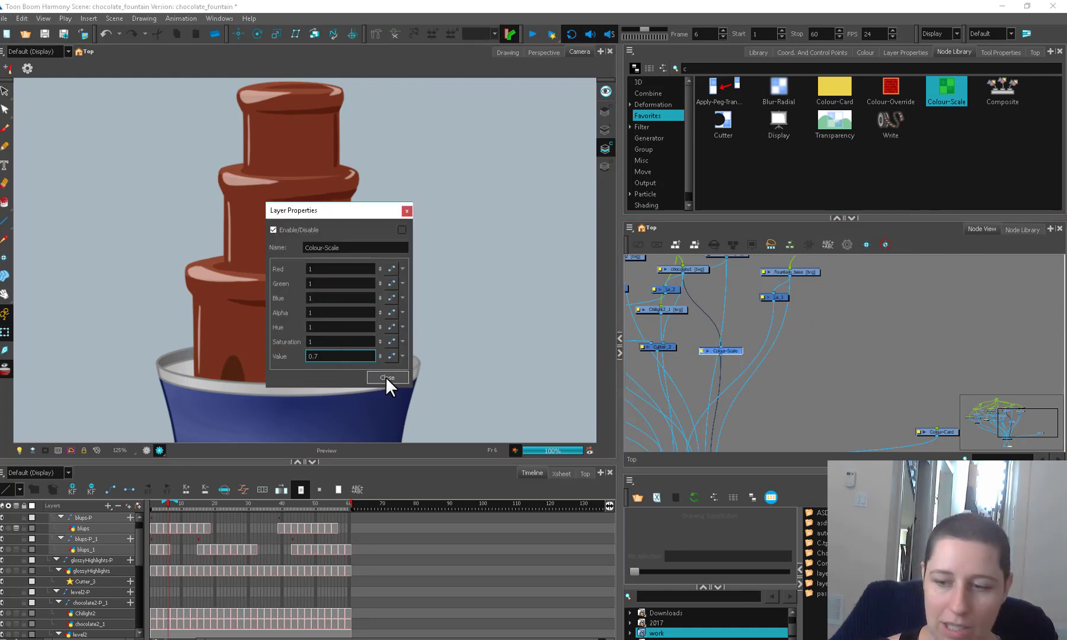
left_click(386, 377)
Scrub and play back the scene to check the darkened blobs against the chocolate tier.
scroll(468, 382, "down", 3)
left_click(234, 503)
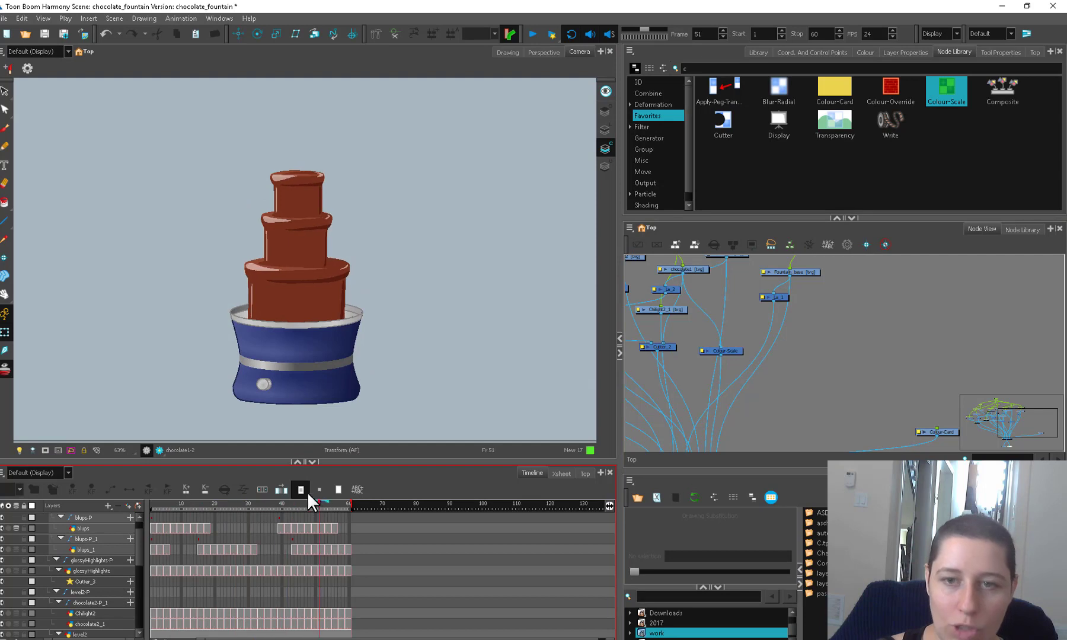
left_click(192, 421)
left_click(552, 35)
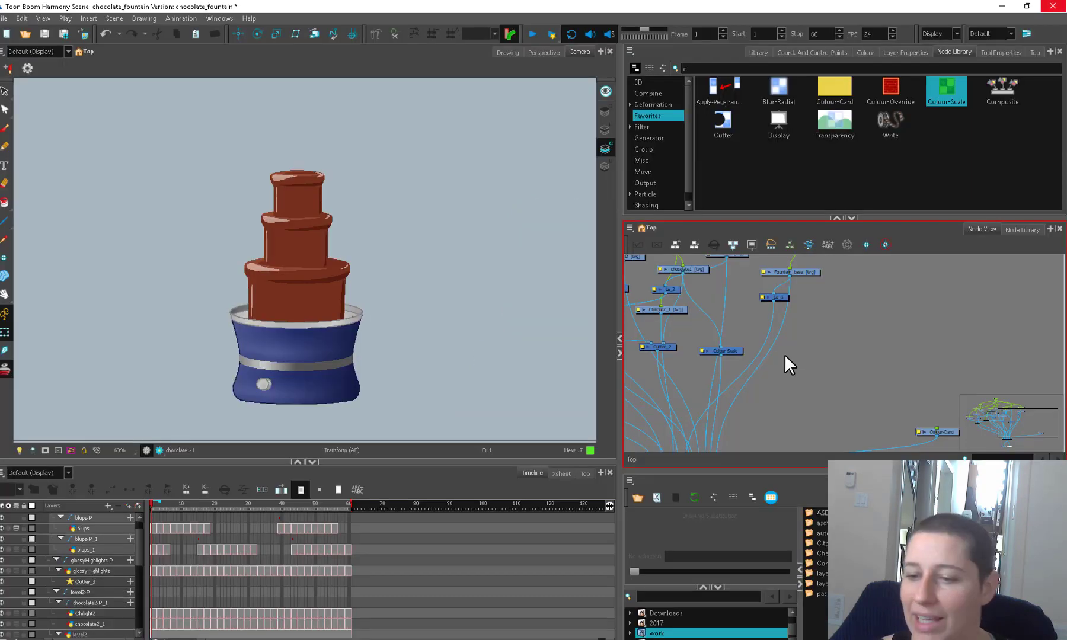
Inside the blups-G group, select the blups drawing at frame 1 for brushing with the New 10 swatch.
left_click_drag(681, 371, 831, 396)
double_click(688, 360)
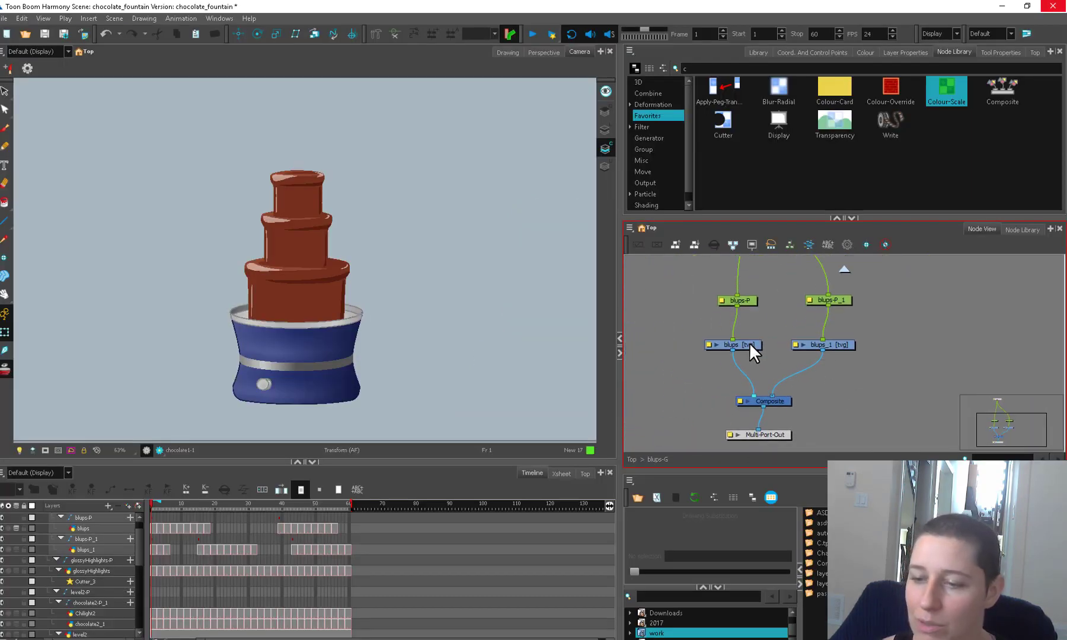
left_click(744, 346)
key("alt+b")
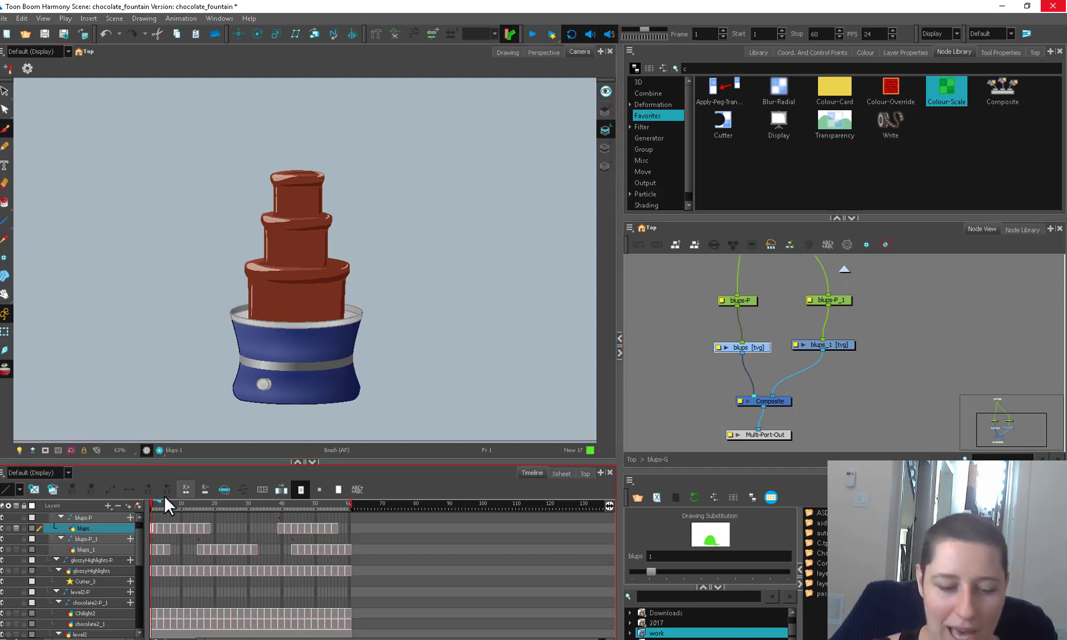
mouse_move(152, 507)
left_mouse_down()
mouse_move(164, 509)
mouse_move(152, 502)
left_mouse_up()
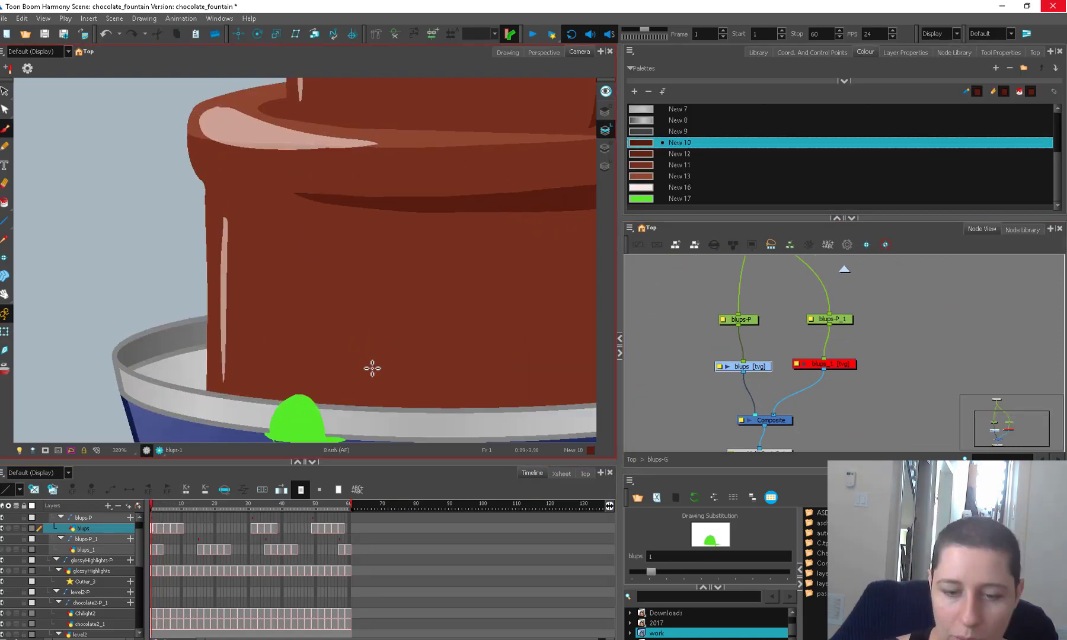
key("2")
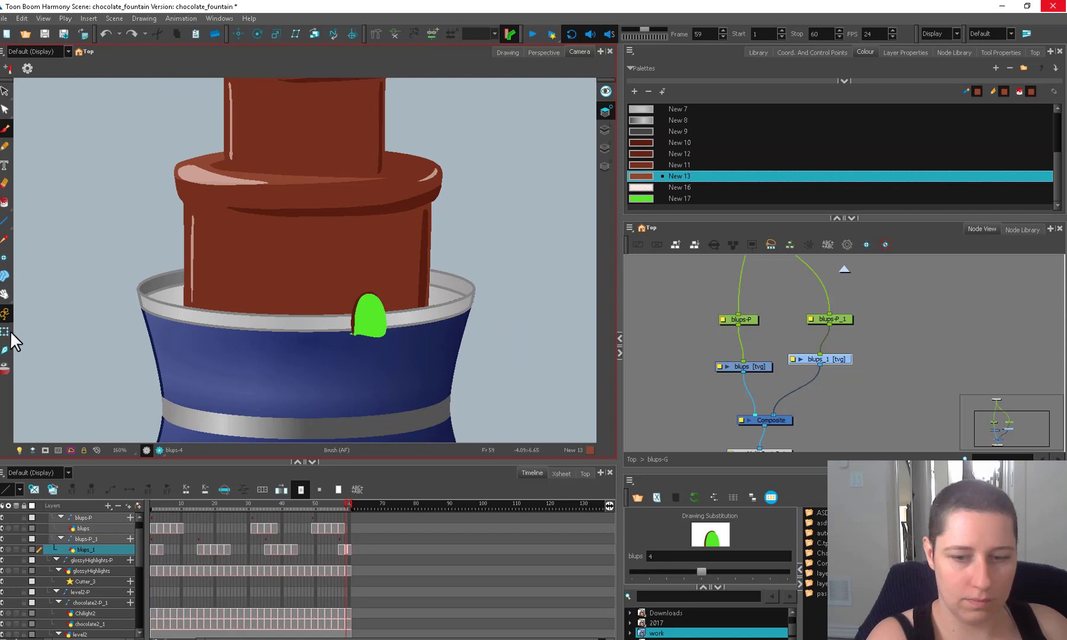
Add the Ol, La, Ca and Ul layer nodes from the library to the blups-G group.
left_click(6, 332)
left_click(851, 384)
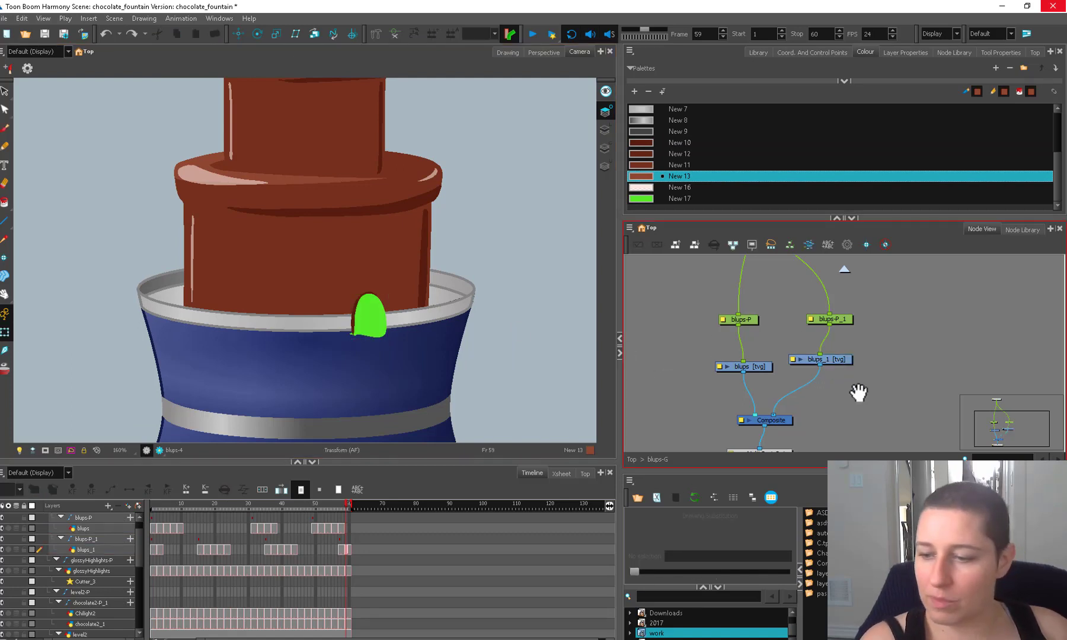
left_click_drag(850, 384, 788, 375)
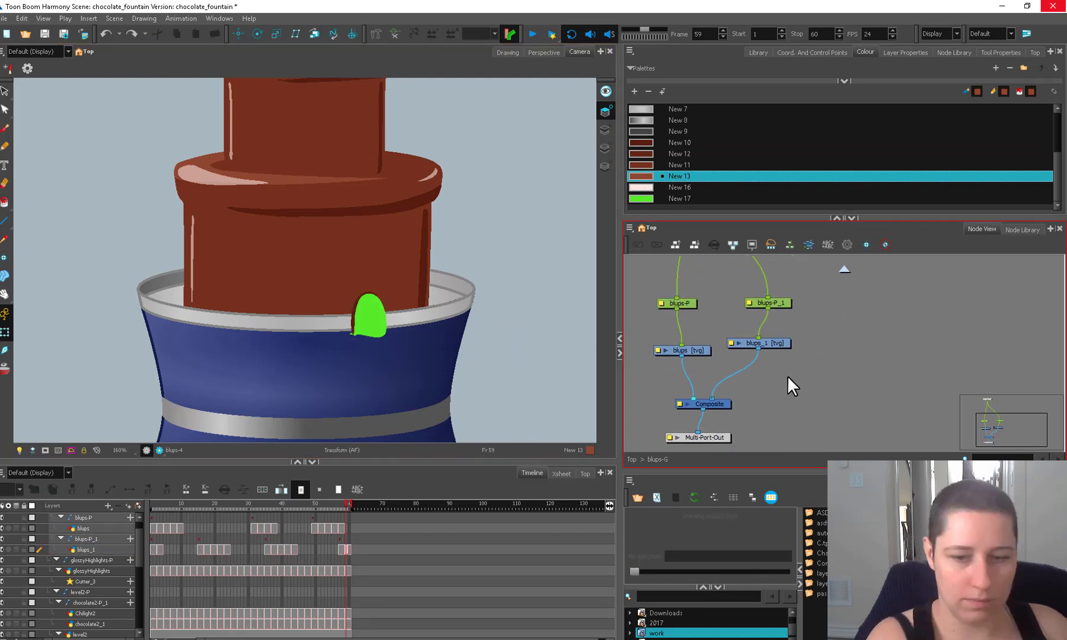
left_click(772, 346)
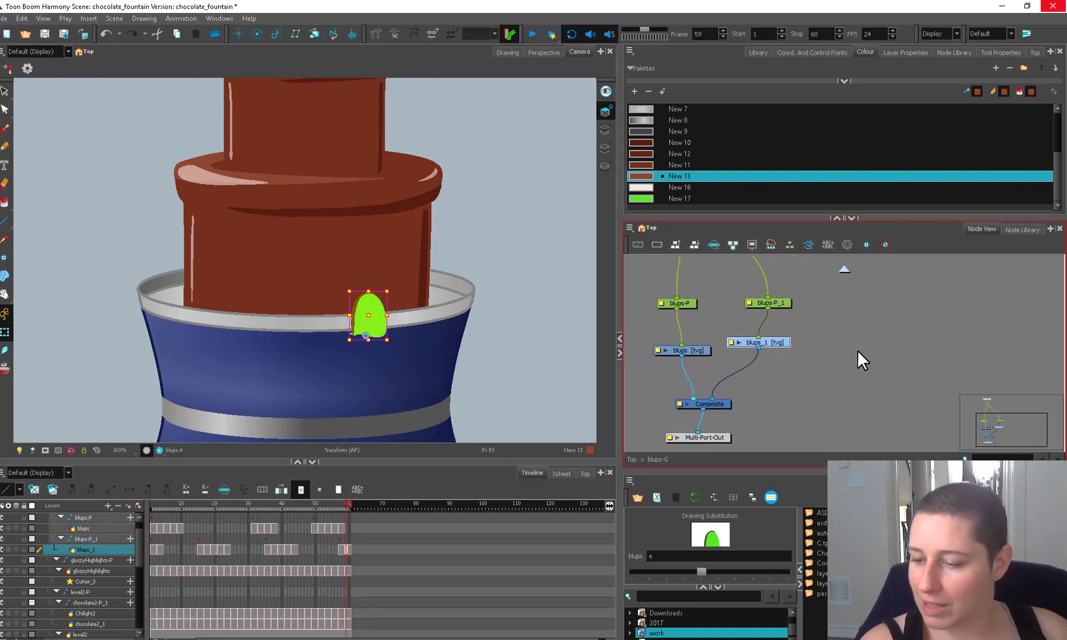
left_click_drag(821, 573, 646, 380)
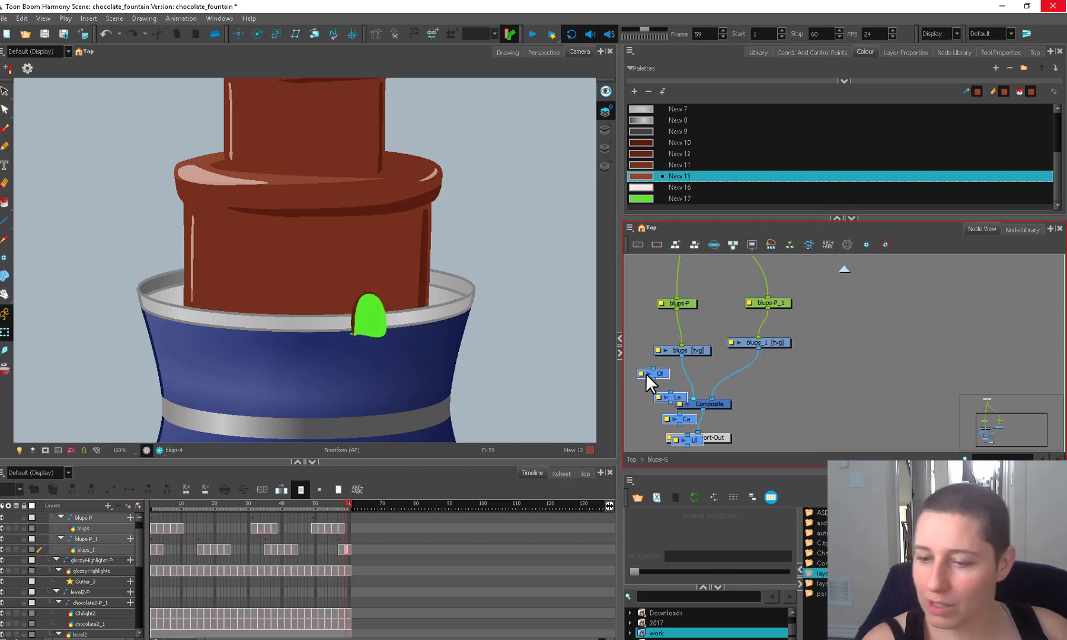
Delete the La, Ca and Ul nodes and space out Composite and Multi-Port-Out around the remaining Ol node.
left_click_drag(734, 372, 754, 346)
left_click(661, 344)
mouse_move(696, 371)
left_mouse_down()
mouse_move(639, 358)
mouse_move(701, 364)
mouse_move(709, 380)
left_mouse_up()
key("ctrl+x")
key("ctrl+z")
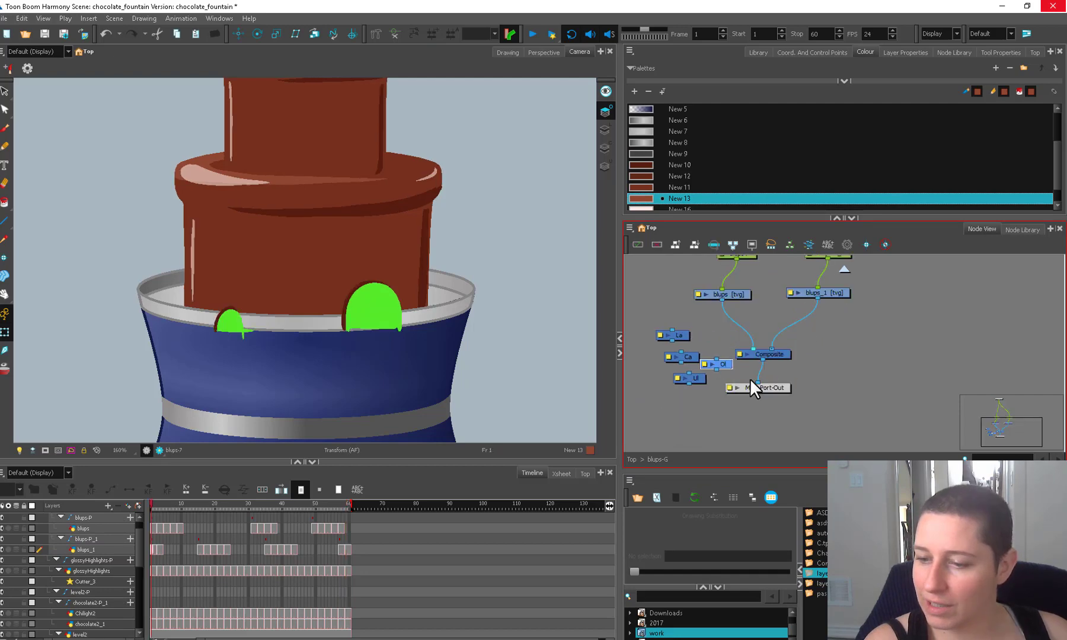
left_click_drag(752, 384, 781, 405)
scroll(781, 404, "up", 1)
left_click_drag(793, 361, 795, 335)
left_click_drag(704, 299, 670, 380)
key("Delete")
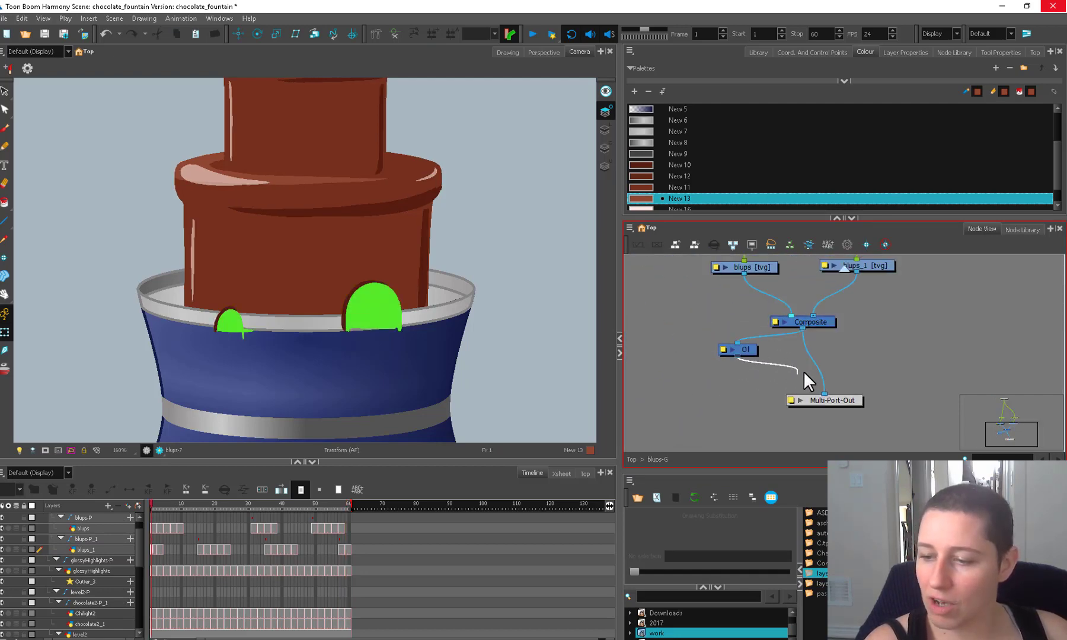
Connect Ol to Multi-Port-Out as a second group output and wire that blups-G output to the top-level Composite.
mouse_move(804, 371)
left_mouse_down()
mouse_move(810, 396)
mouse_move(798, 356)
left_mouse_up()
left_click(632, 459)
left_click_drag(714, 335, 722, 323)
scroll(770, 355, "down", 1)
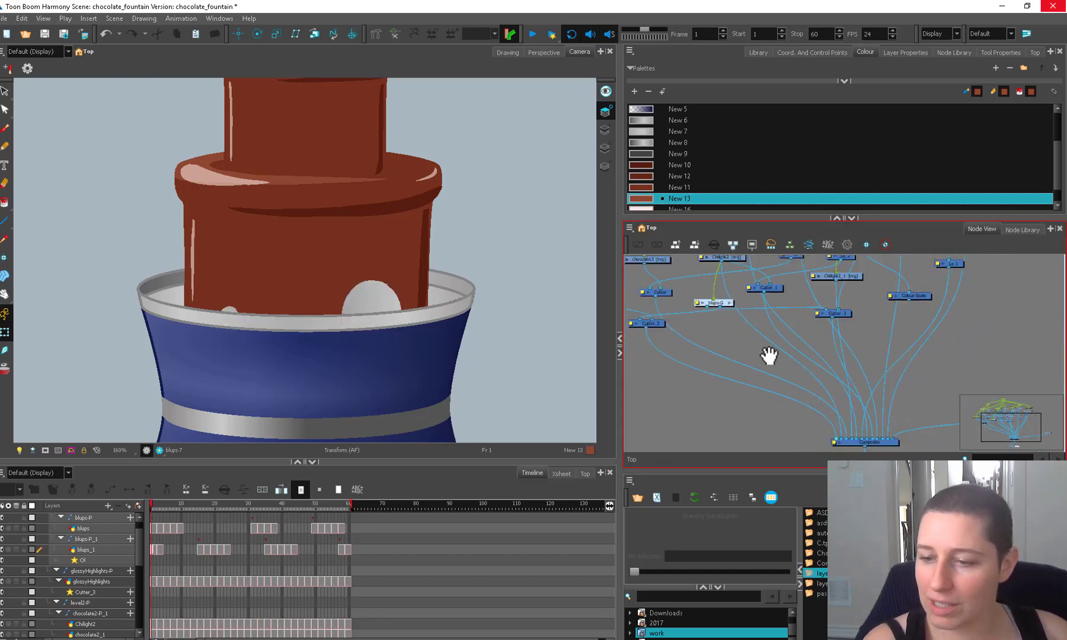
left_click_drag(769, 357, 804, 427)
key("shift+m")
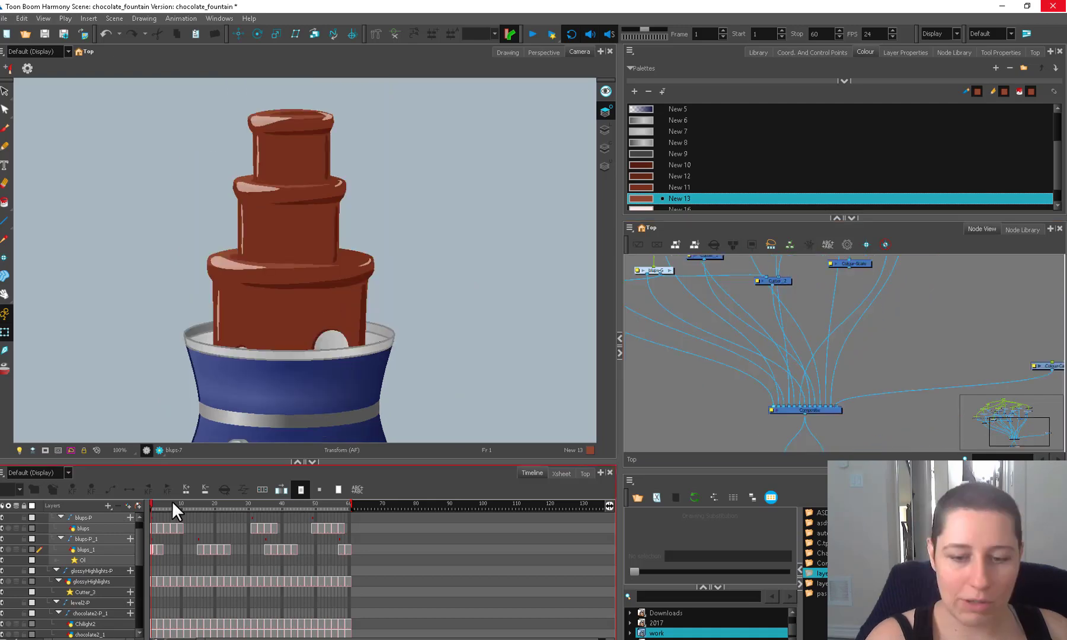
At frame 35, reshape the right end of the blob's dark outline on the blups drawing with the Contour Editor.
left_click_drag(172, 501, 272, 507)
key("2")
key("2")
key("2")
key("2")
key("2")
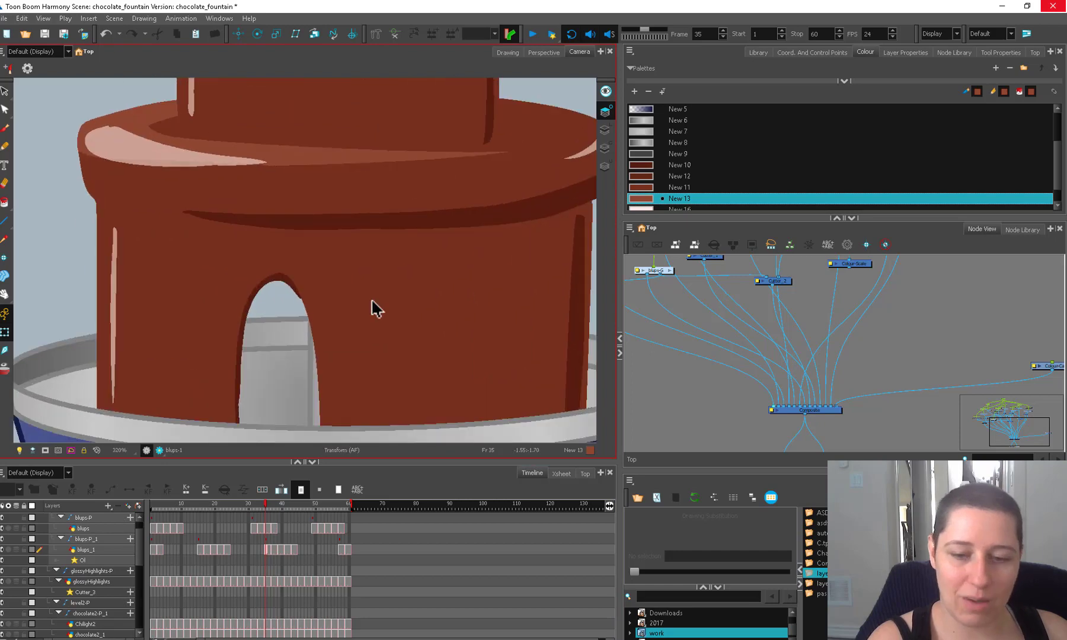
key("alt+q")
left_click(317, 317)
key("2")
left_click(300, 378)
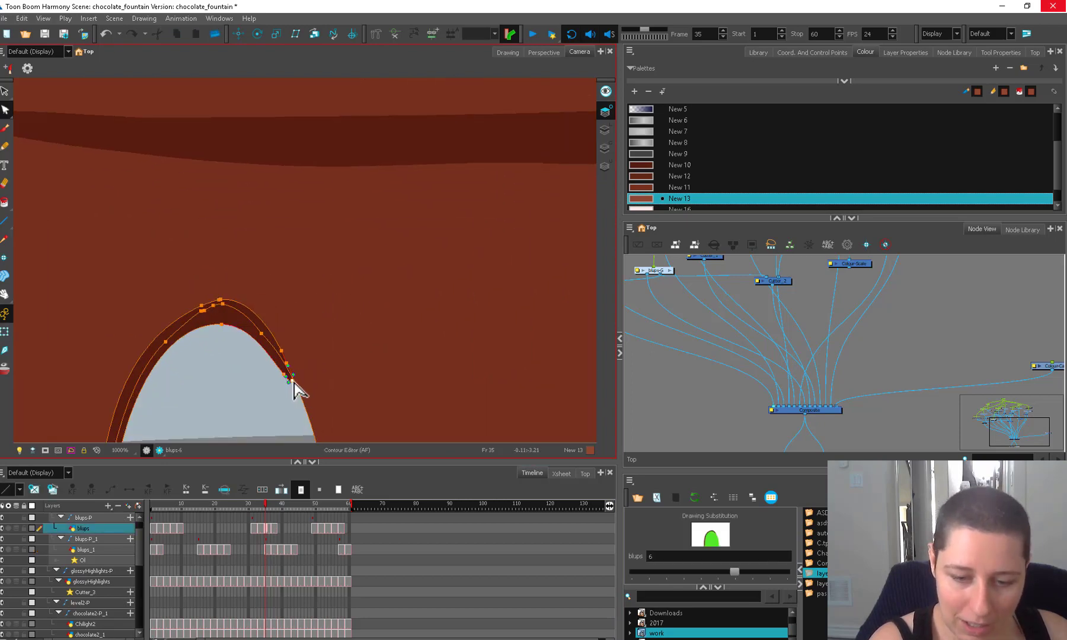
left_click_drag(285, 378, 292, 380)
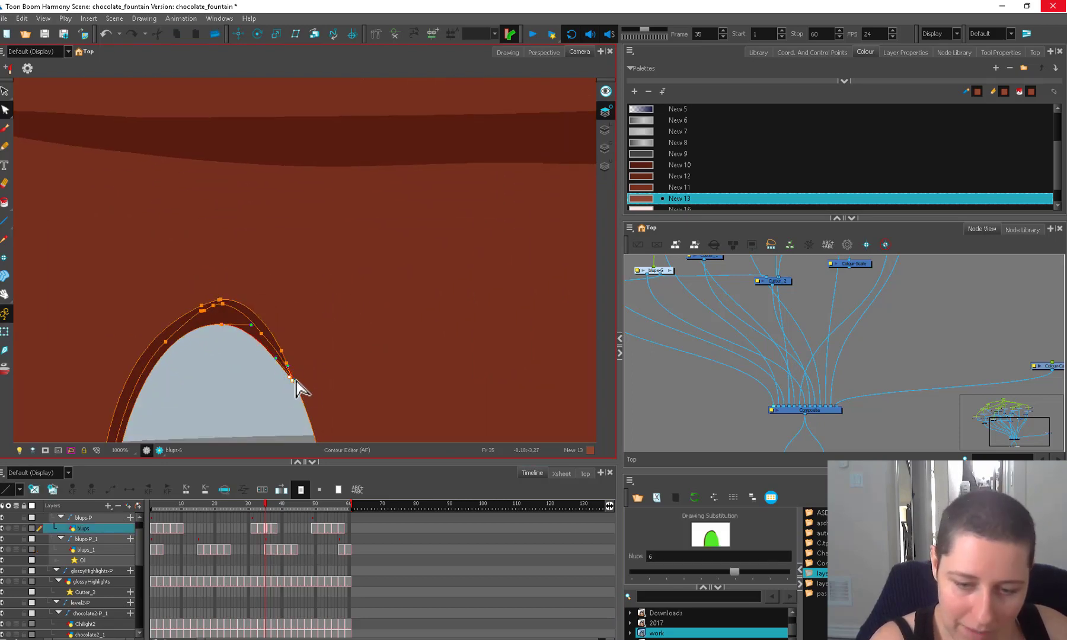
Play back the whole scene to check the outlined splash blobs on the fountain.
key("1")
key("1")
key("1")
key("1")
key("1")
key("1")
key("shift+t")
left_click(533, 35)
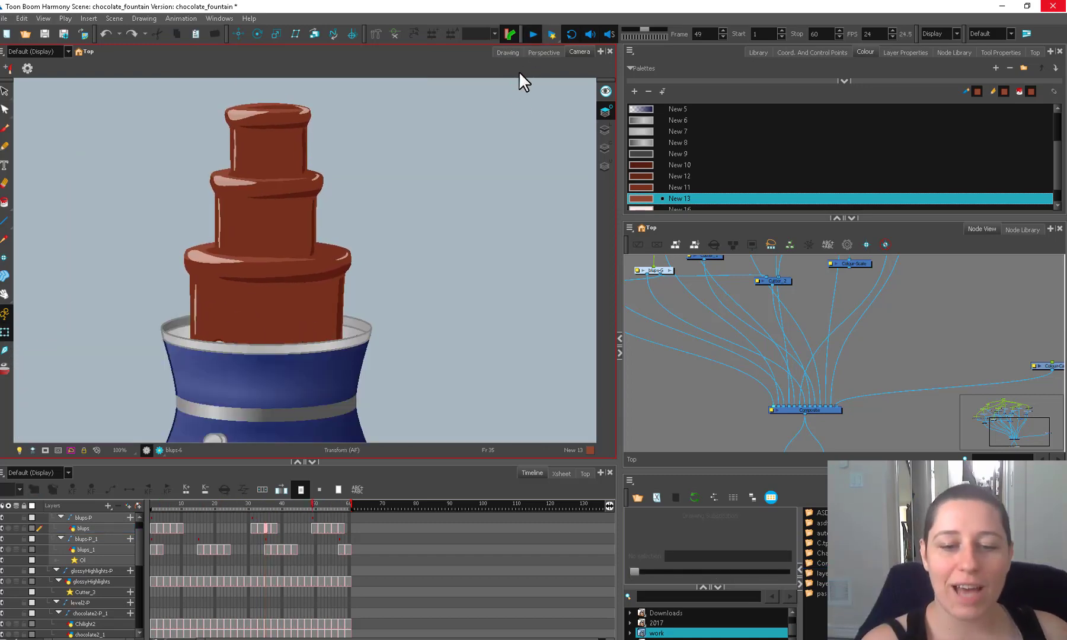
left_click(529, 36)
scroll(471, 279, "down", 1)
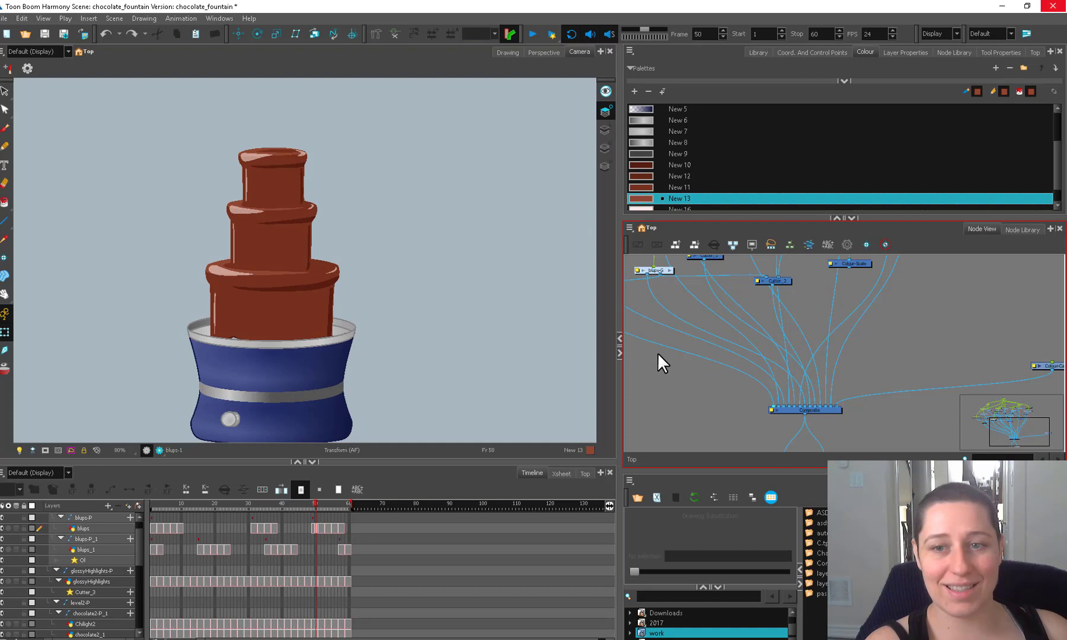
left_click(533, 34)
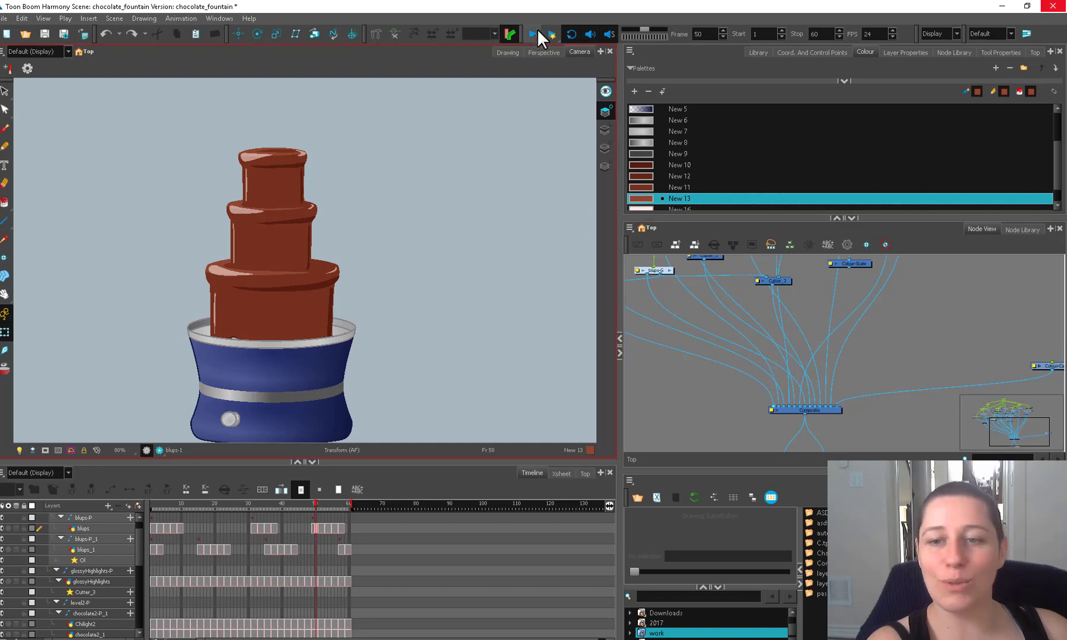
Add the skewered strawberry drawing with its peg to the node network beside the Composite.
mouse_move(821, 523)
left_mouse_down()
mouse_move(763, 473)
mouse_move(735, 412)
left_mouse_up()
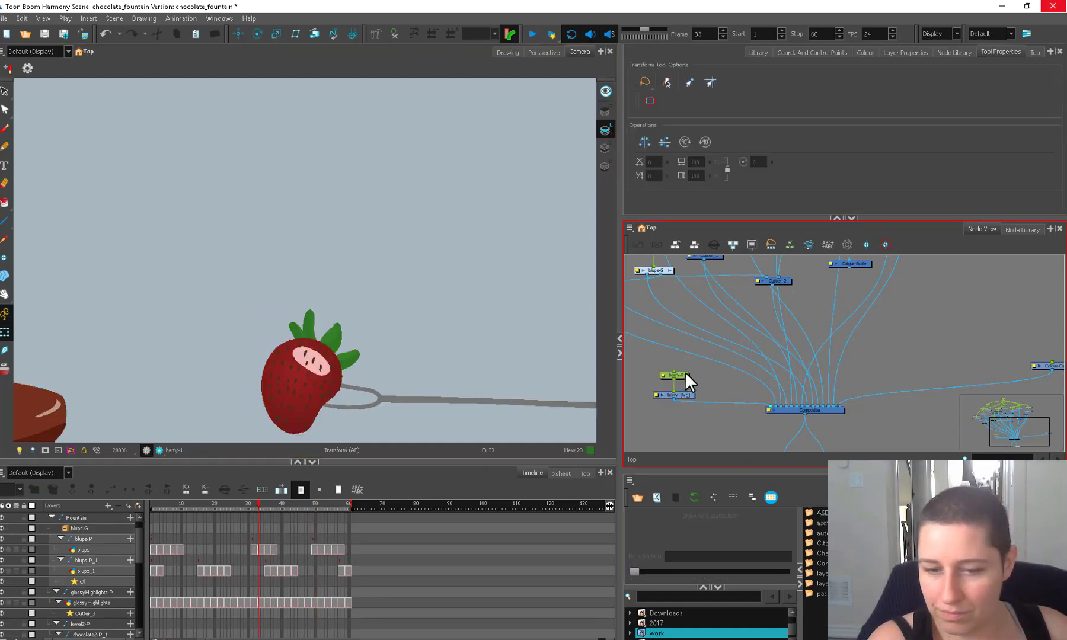
Scale down the artwork of the skewered strawberry proportionally about its centre with the Select tool.
left_click(408, 390)
left_click(676, 371)
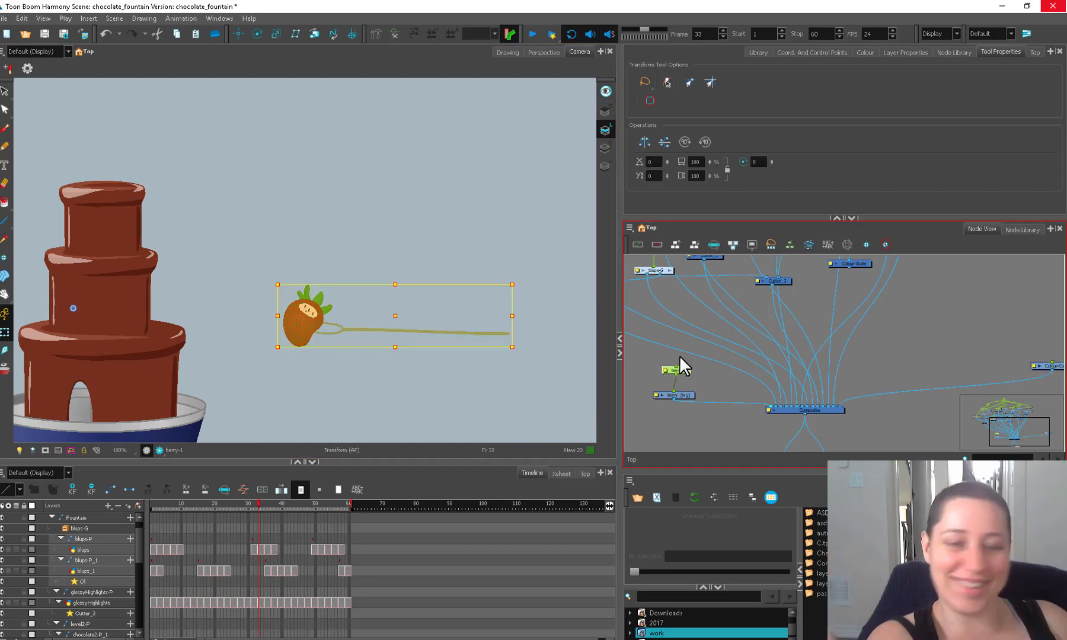
left_click(703, 374)
left_click(676, 370)
scroll(442, 363, "up", 1)
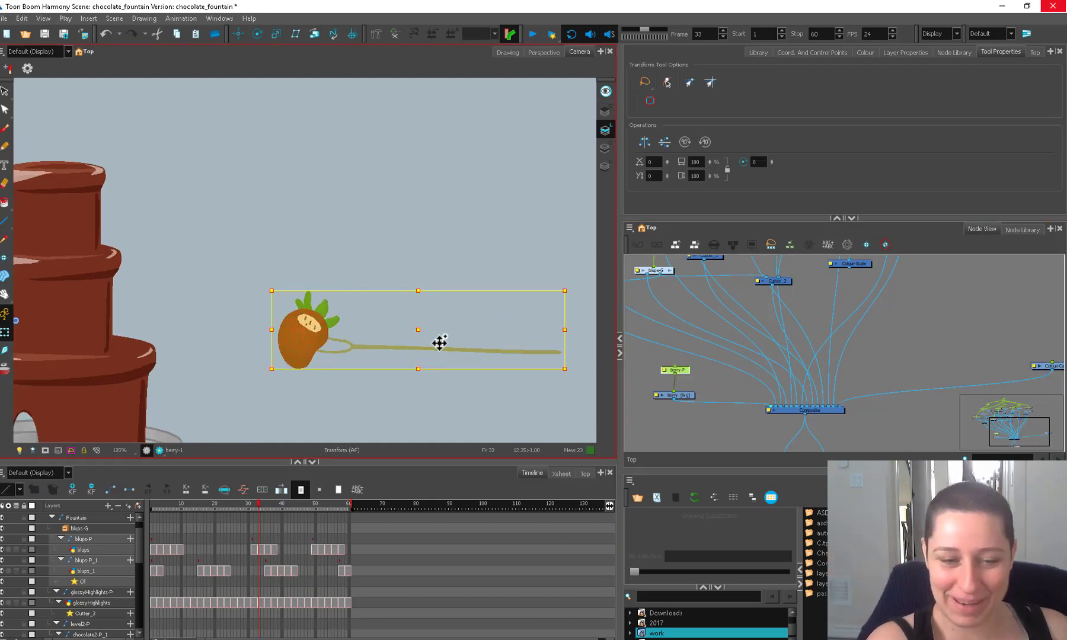
scroll(538, 285, "down", 1)
key("alt+s")
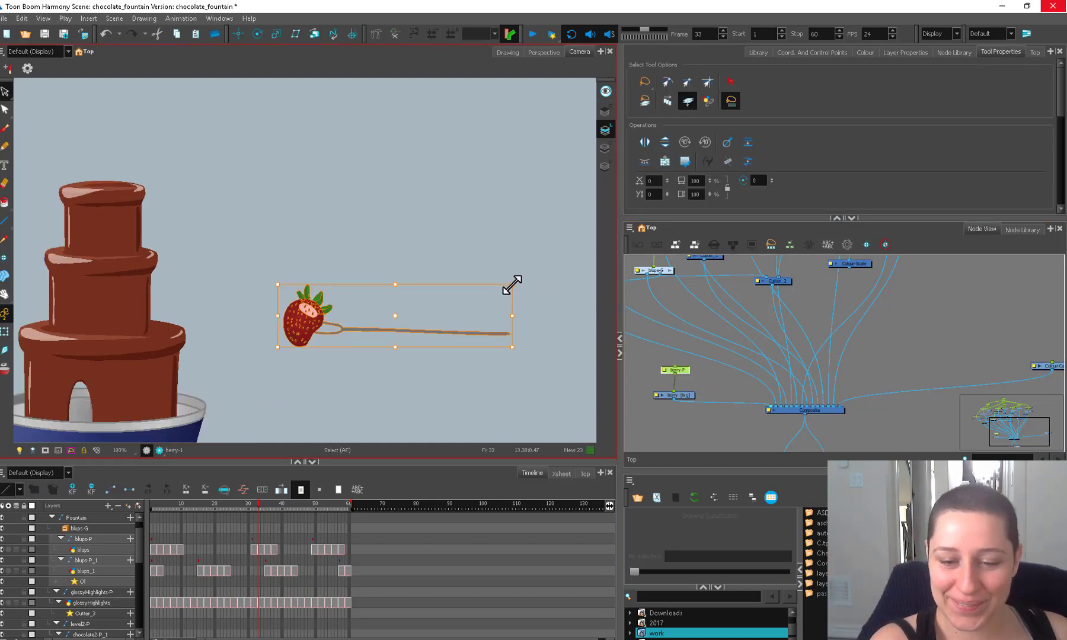
left_click_drag(512, 285, 478, 293)
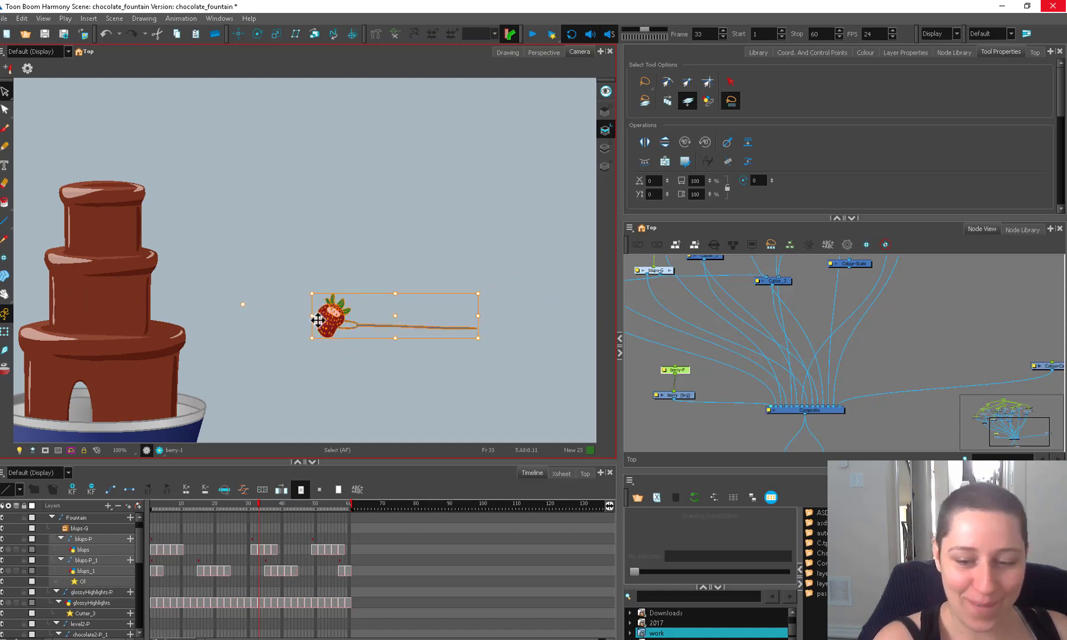
Try to move the strawberry artwork onto the fountain's middle tier.
left_click_drag(386, 317, 178, 297)
scroll(404, 313, "up", 1)
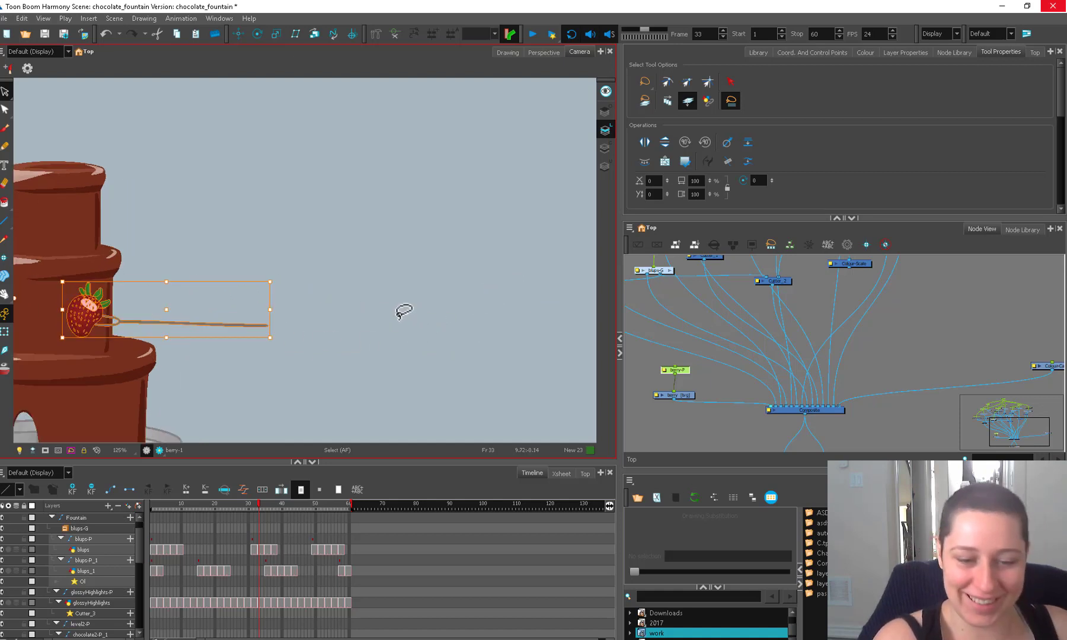
key("ctrl+z")
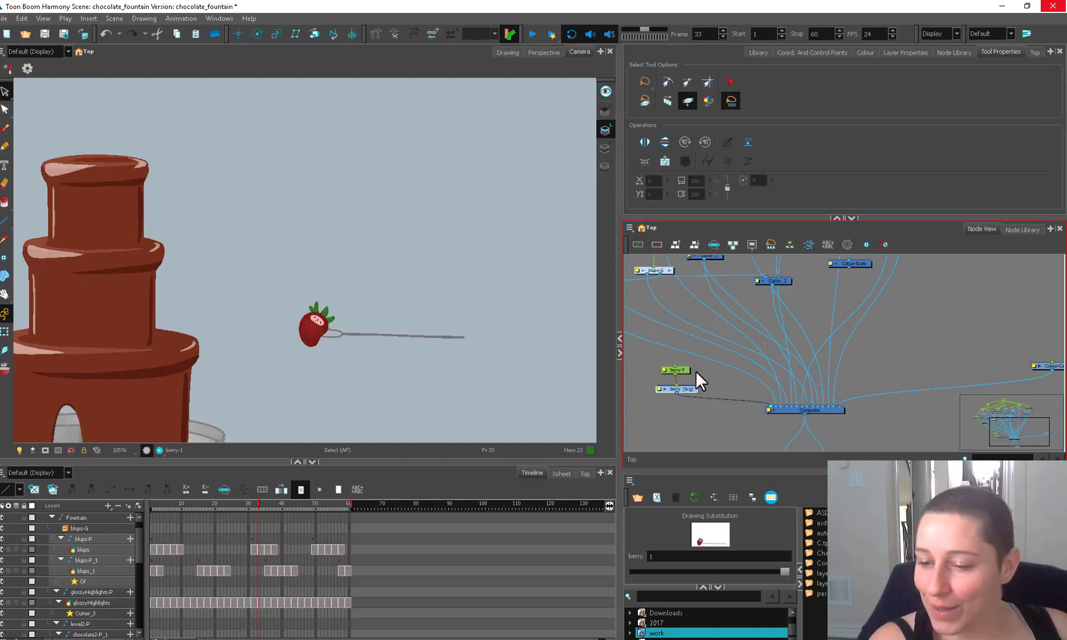
On a new berryG drawing parented to berry-P, paint a solid vertical column below the strawberry in bright green New 17.
left_click_drag(695, 369, 653, 390)
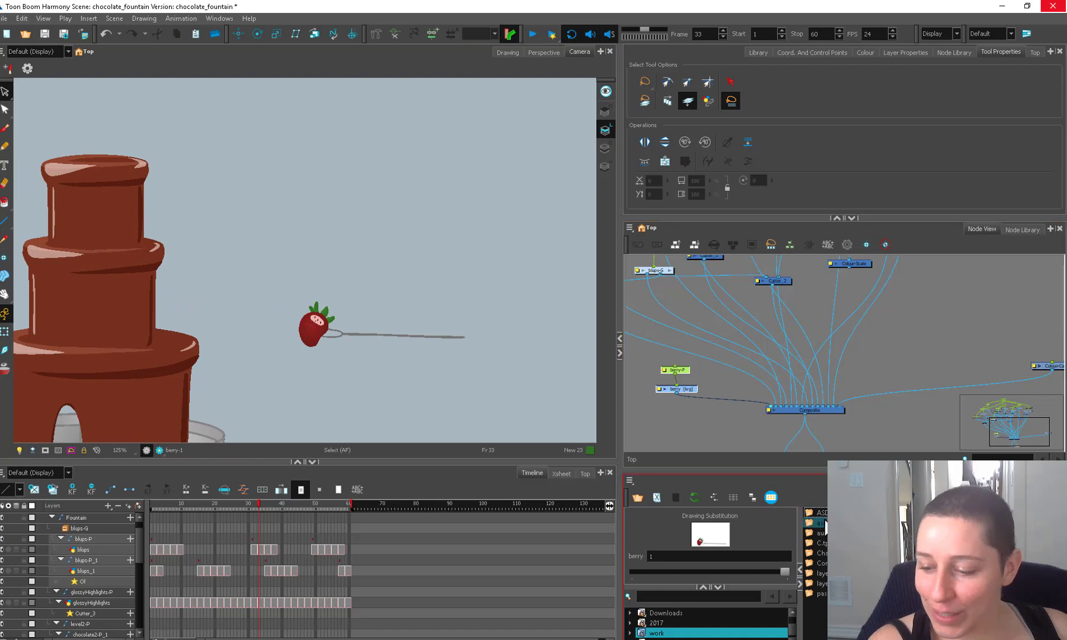
mouse_move(825, 525)
left_mouse_down()
mouse_move(696, 404)
mouse_move(771, 403)
left_mouse_up()
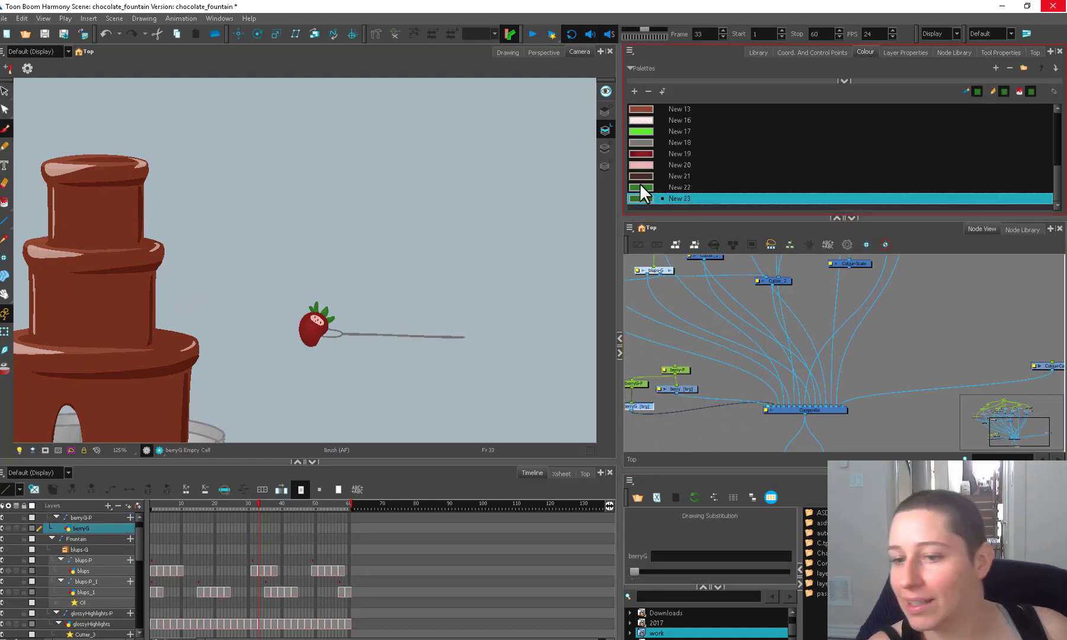
left_click(644, 131)
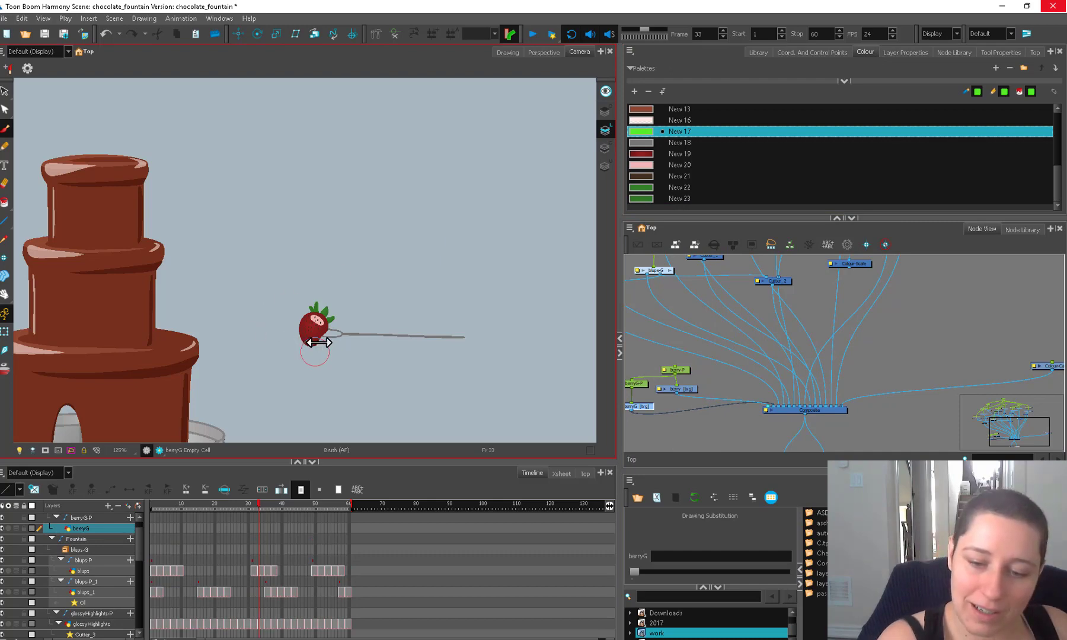
scroll(332, 314, "up", 1)
left_click_drag(291, 340, 292, 398)
left_click_drag(325, 337, 324, 399)
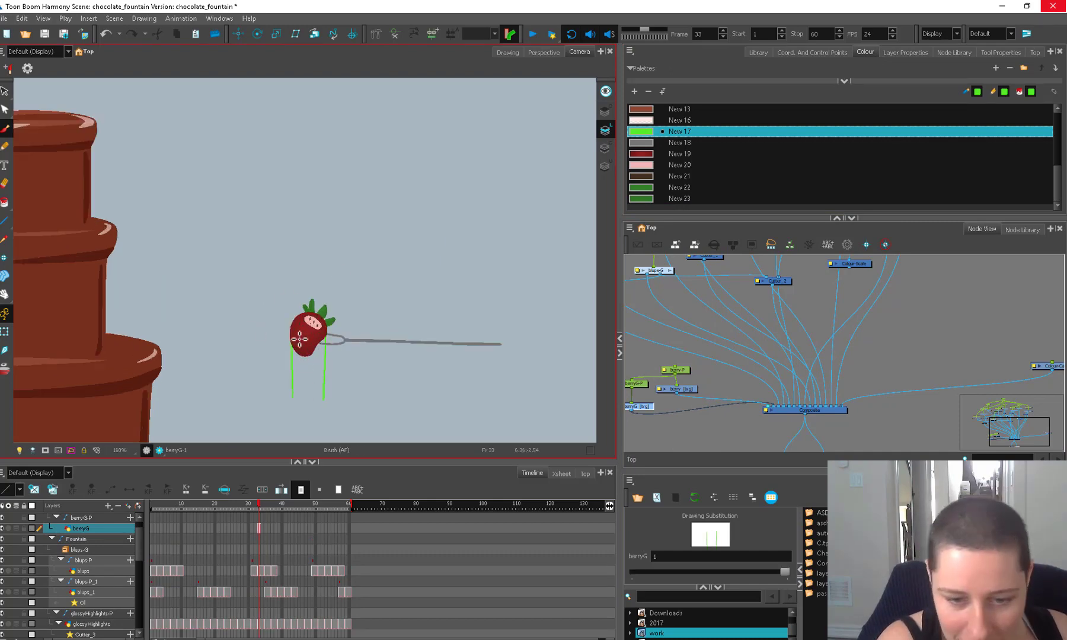
left_click_drag(326, 341, 326, 341)
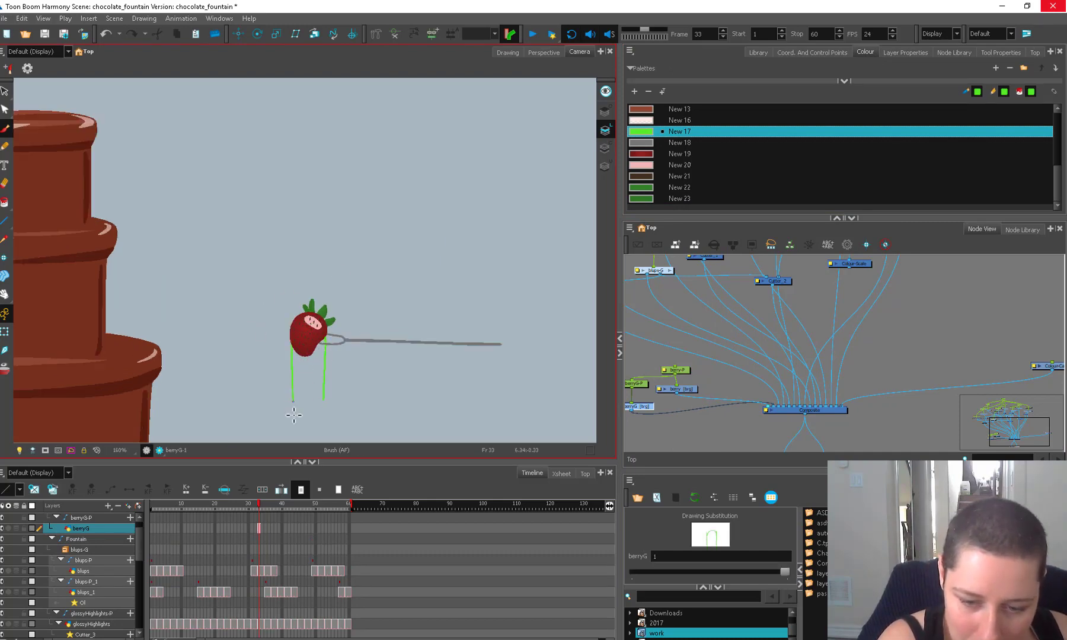
left_click_drag(321, 426, 325, 364)
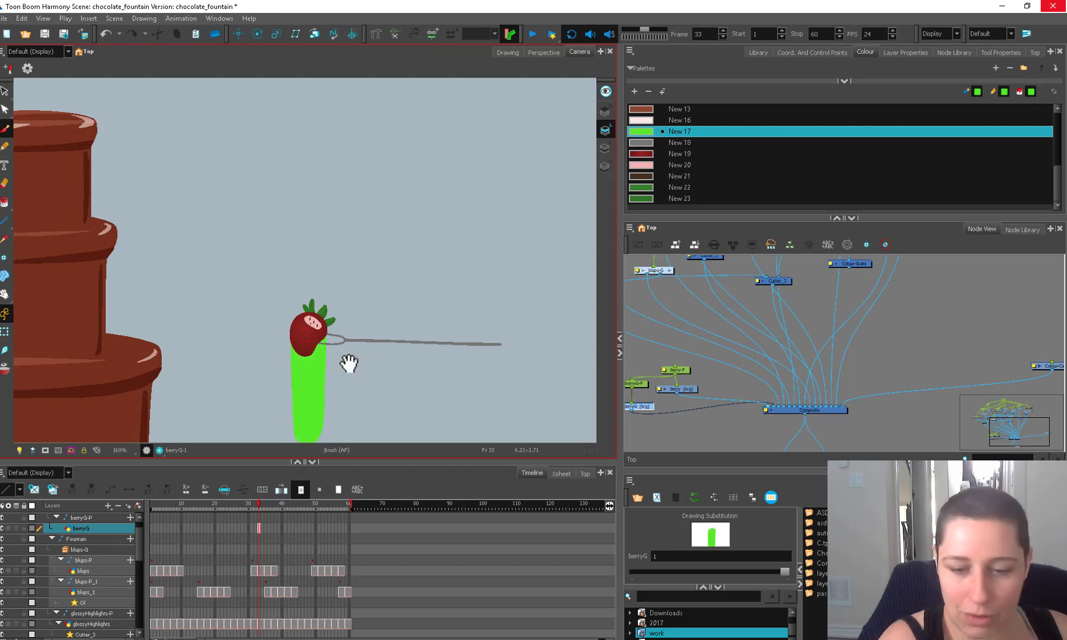
scroll(348, 362, "down", 1)
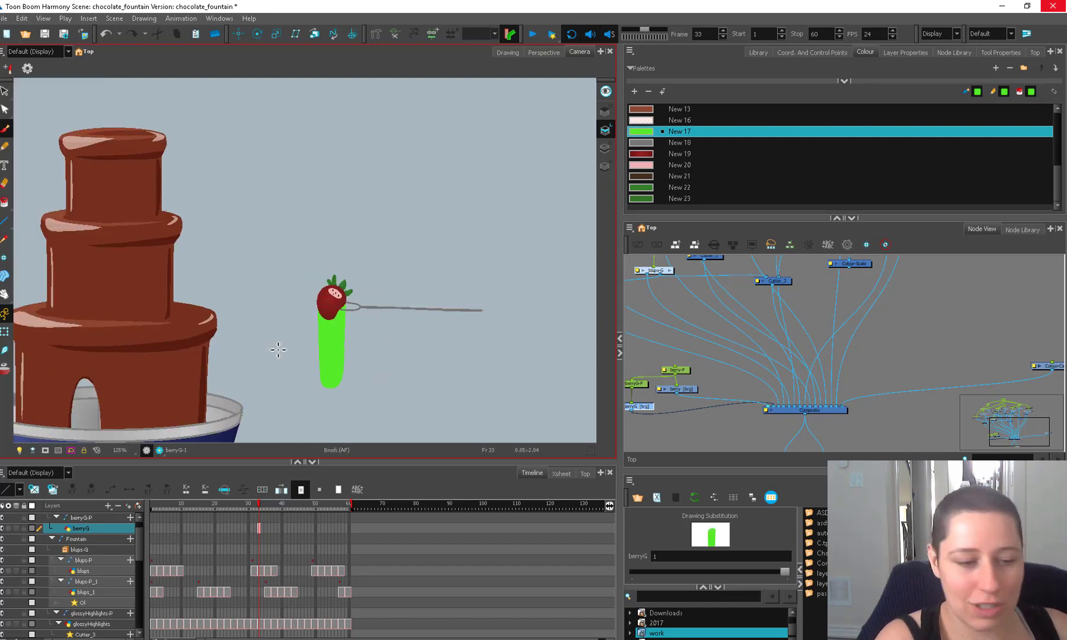
Extend the exposure of the strawberry and its green column through frame 60.
left_click(4, 333)
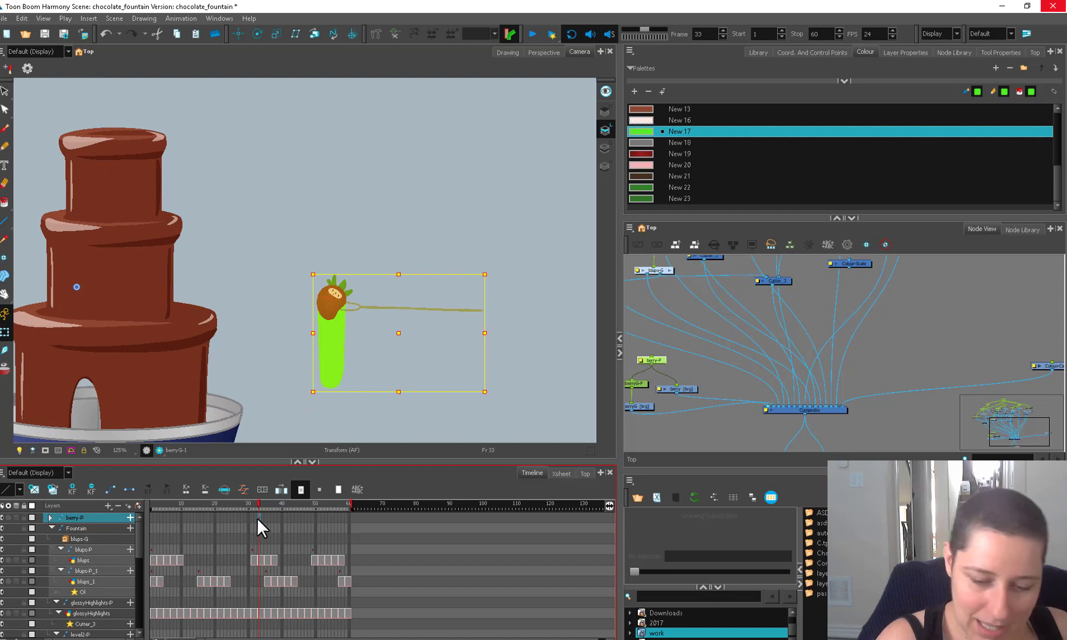
left_click(349, 504)
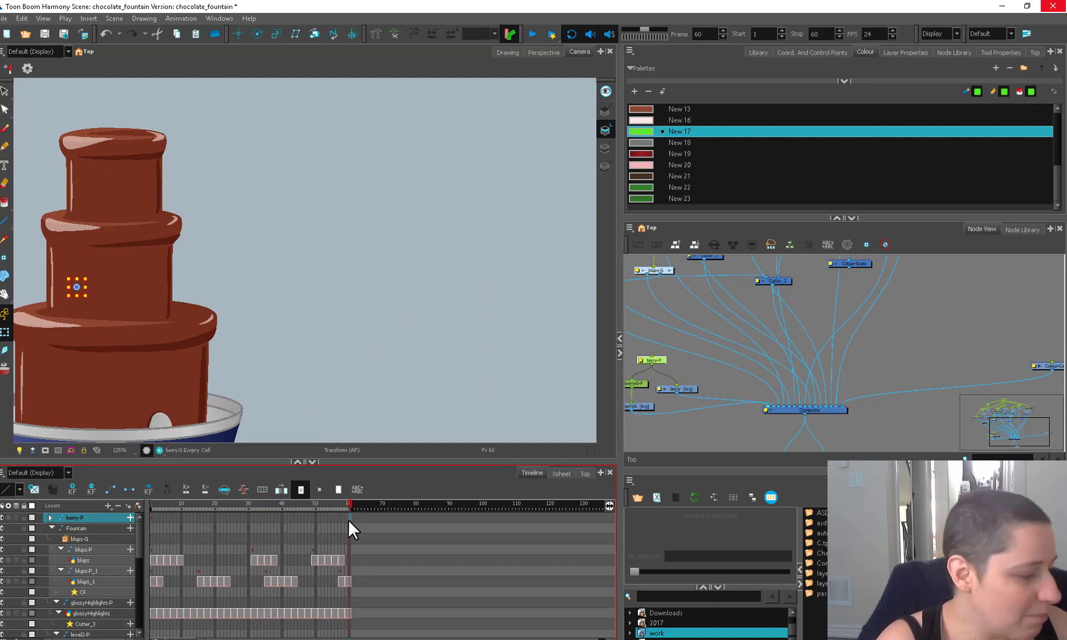
left_click(349, 523)
key("Escape")
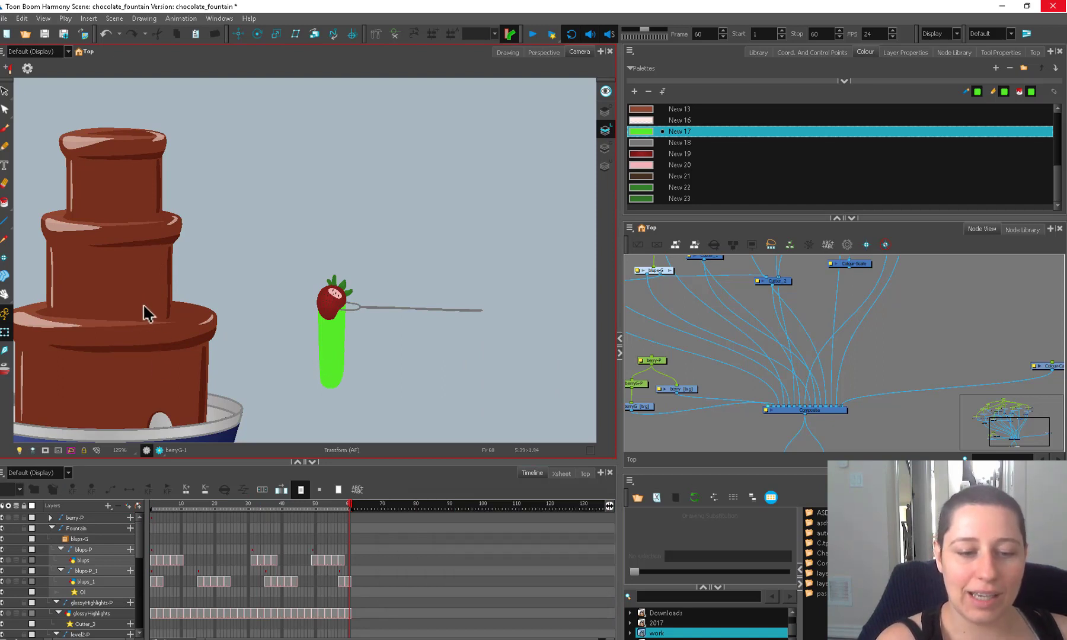
Disable the berryG drawing and its peg in the node network.
left_click(640, 386)
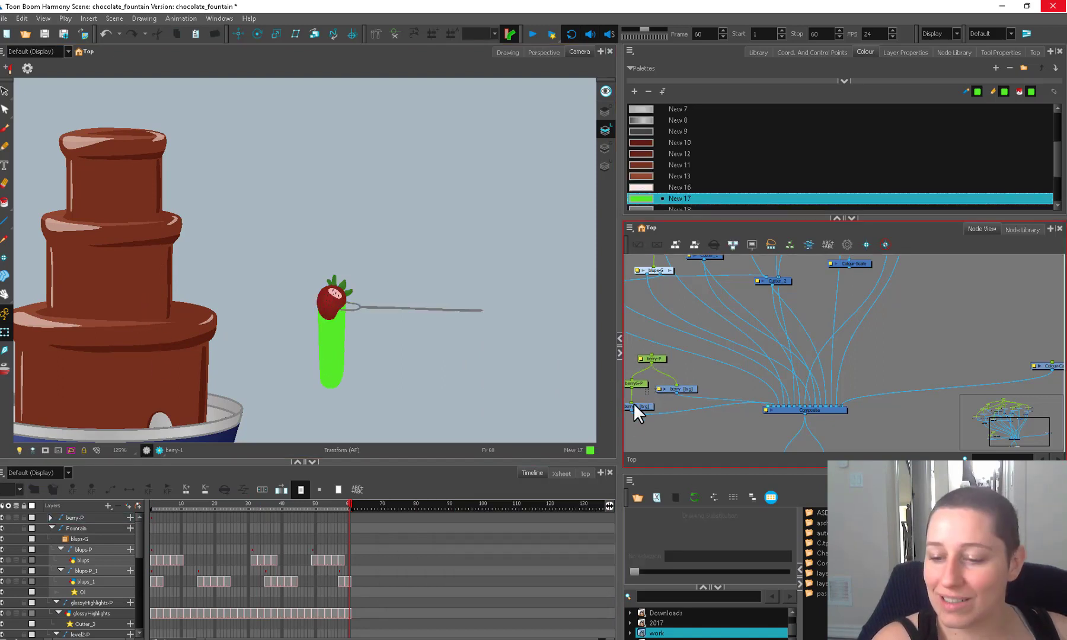
left_click(633, 405)
key("d")
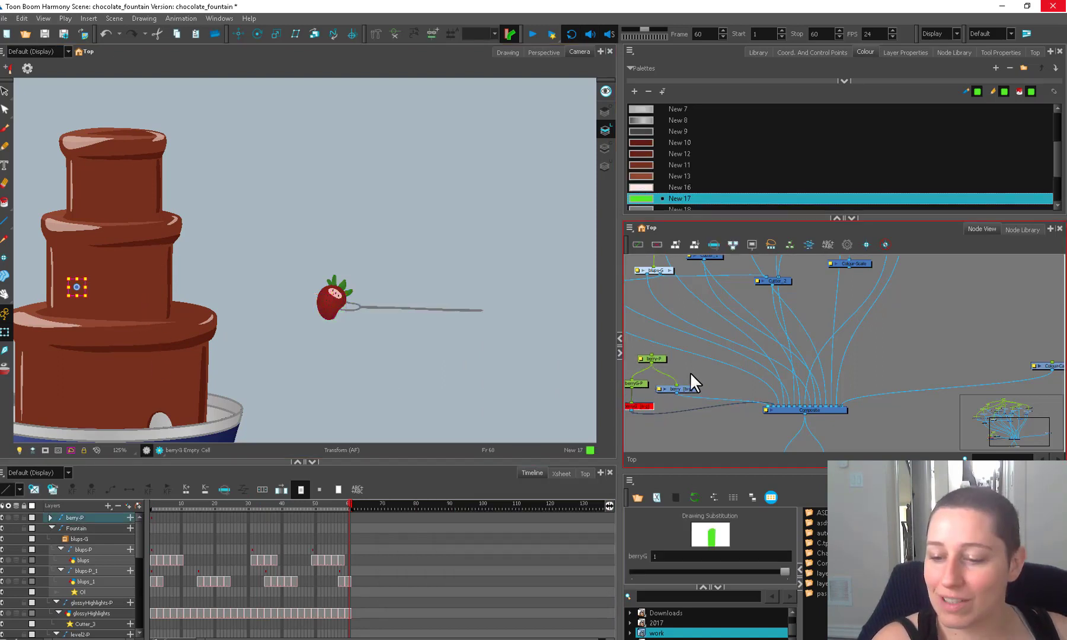
left_click_drag(643, 385, 631, 416)
Keyframe the berry-P peg so the strawberry slides sideways into the fountain's middle tier and holds there.
left_click(652, 358)
left_click_drag(457, 323, 429, 378)
left_click(659, 355)
left_click(641, 355)
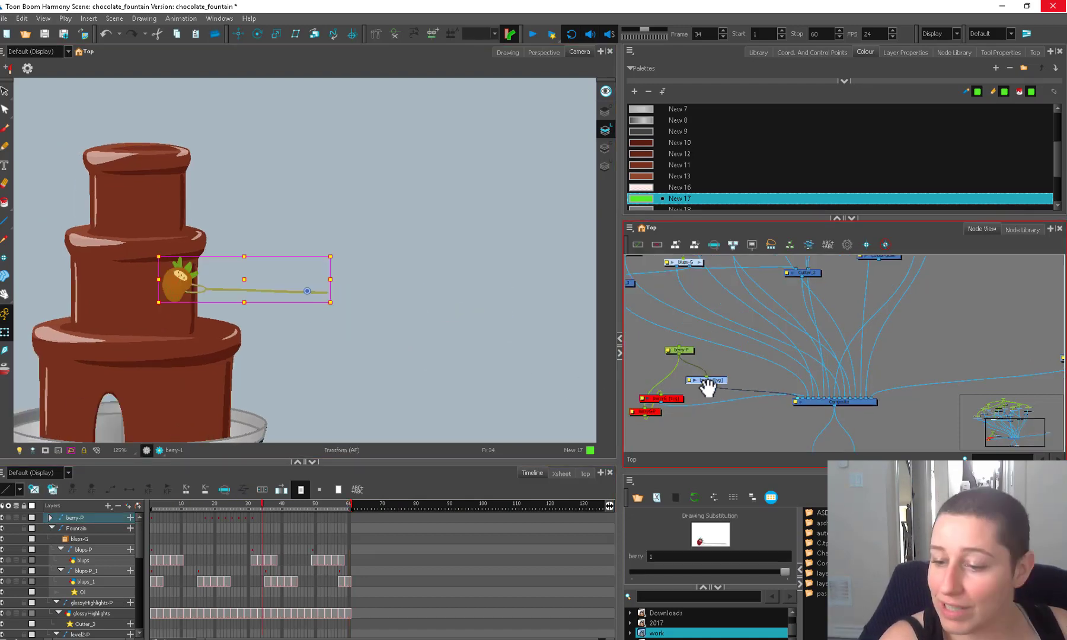
Arrange the berryG nodes beneath berry-P and play back the strawberry's move into the fountain.
left_click_drag(707, 386, 753, 387)
left_click_drag(694, 412, 696, 378)
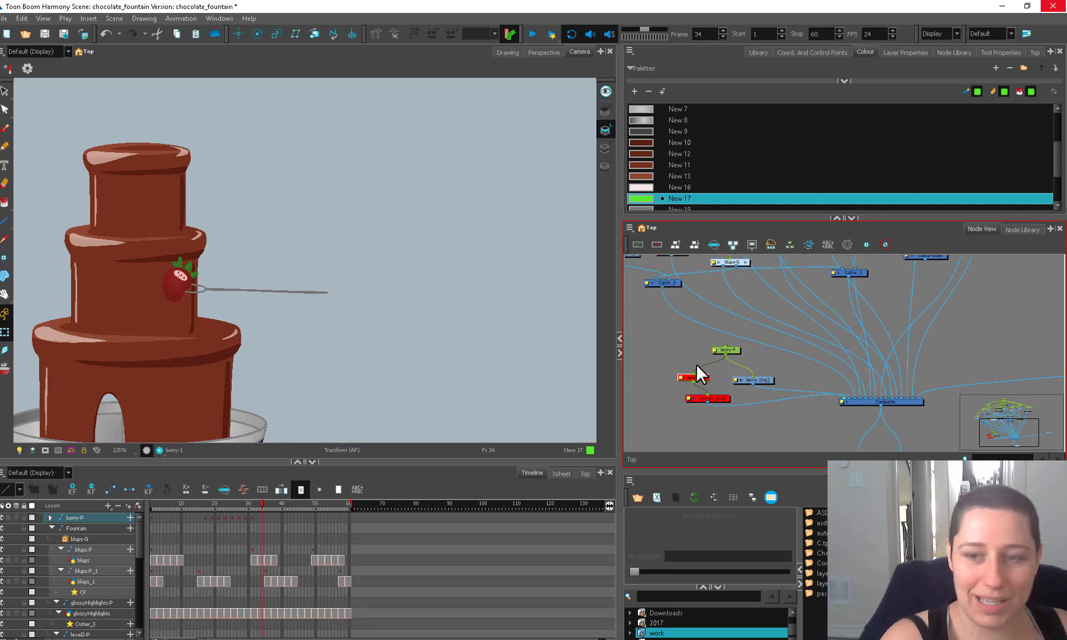
left_click(664, 358)
mouse_move(222, 503)
left_mouse_down()
mouse_move(189, 491)
mouse_move(209, 502)
mouse_move(302, 489)
mouse_move(231, 498)
left_mouse_up()
left_click(533, 34)
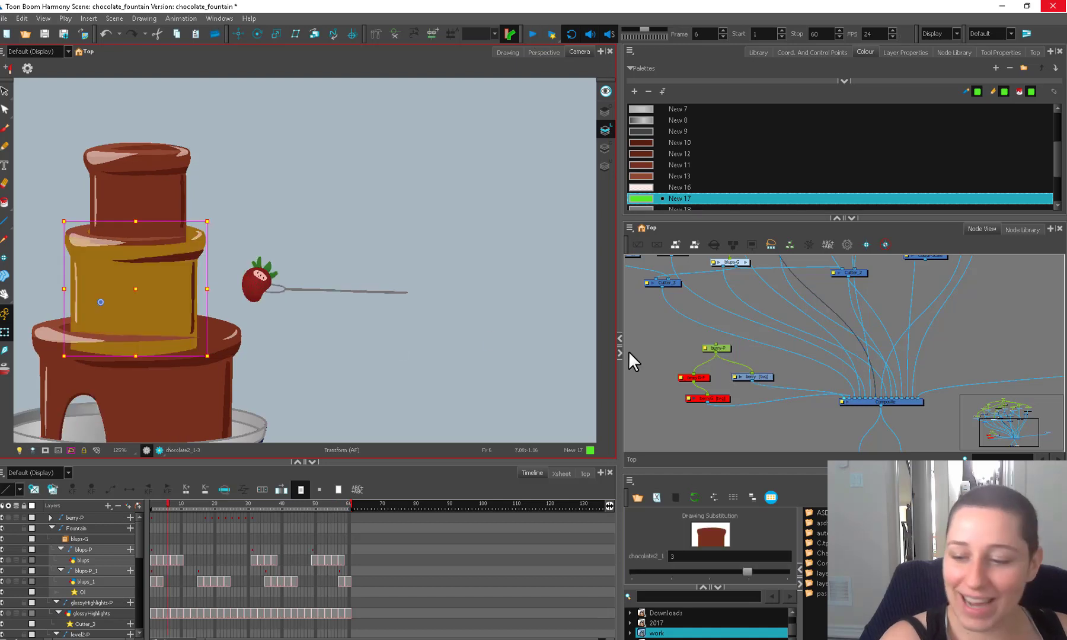
Re-enable the berryG drawing and its peg, spacing the nodes out below berry-P.
mouse_move(659, 365)
left_mouse_down()
mouse_move(691, 408)
mouse_move(720, 410)
left_mouse_up()
key("a")
left_click(741, 385)
left_click(708, 400)
left_click_drag(687, 376, 669, 379)
left_click(266, 338)
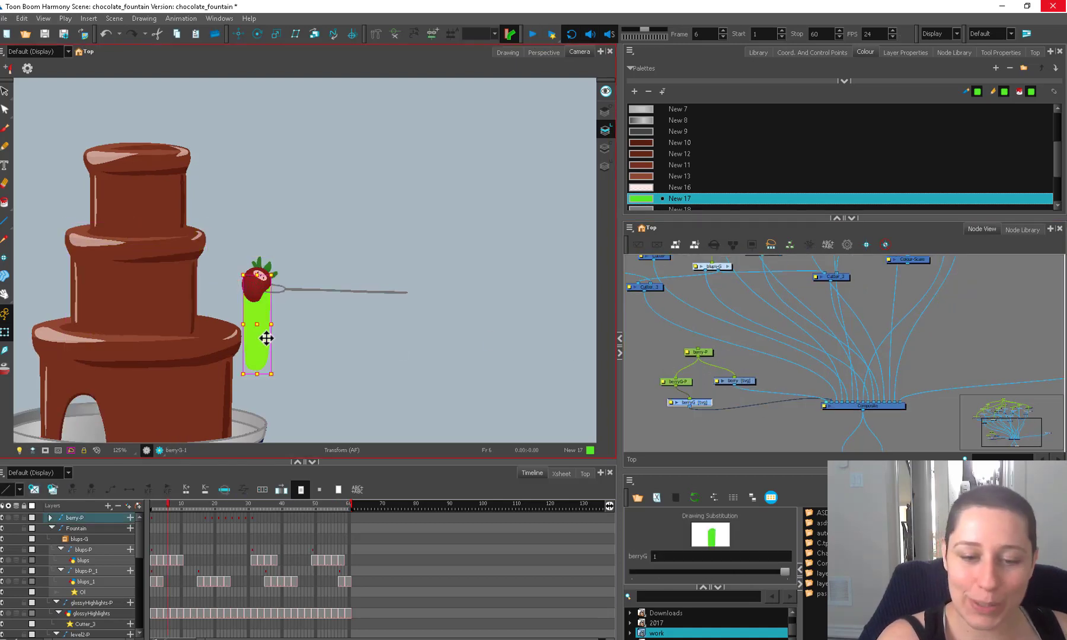
Insert a Cutter between the chocolate2_1 drawing and the Composite, placed above the strawberry nodes.
left_click(172, 300)
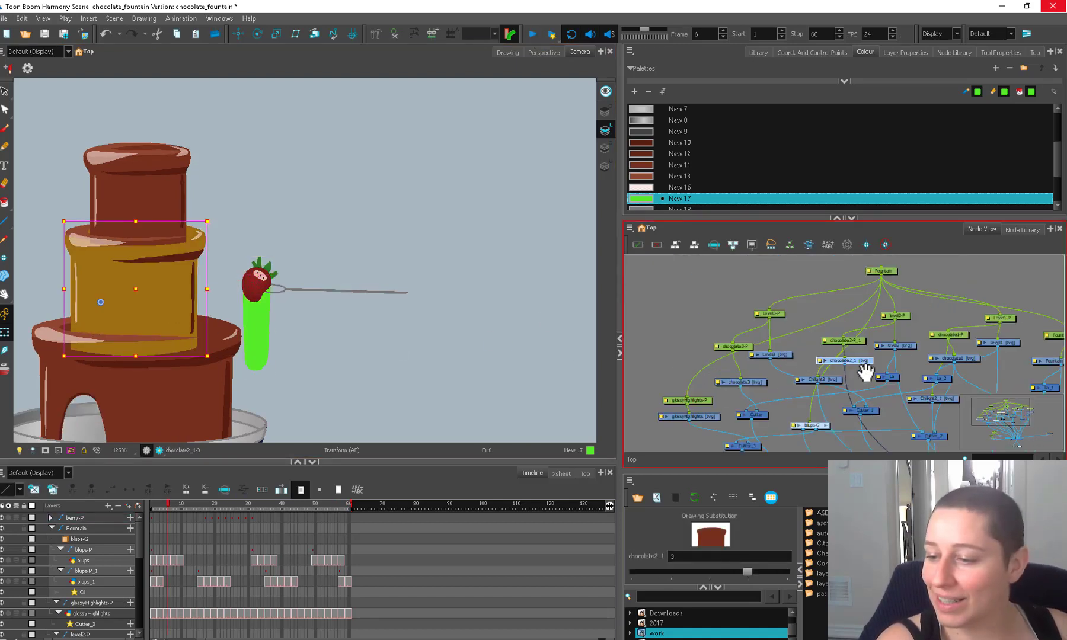
left_click_drag(866, 373, 746, 295)
left_click(774, 349)
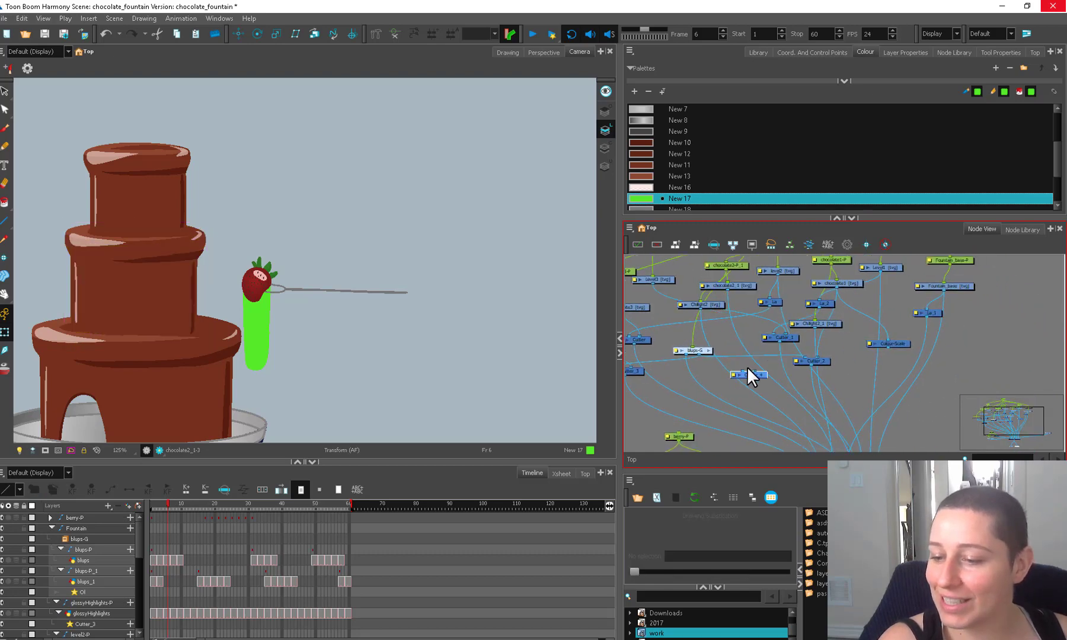
left_click_drag(763, 374, 729, 408)
left_click_drag(743, 284, 743, 289)
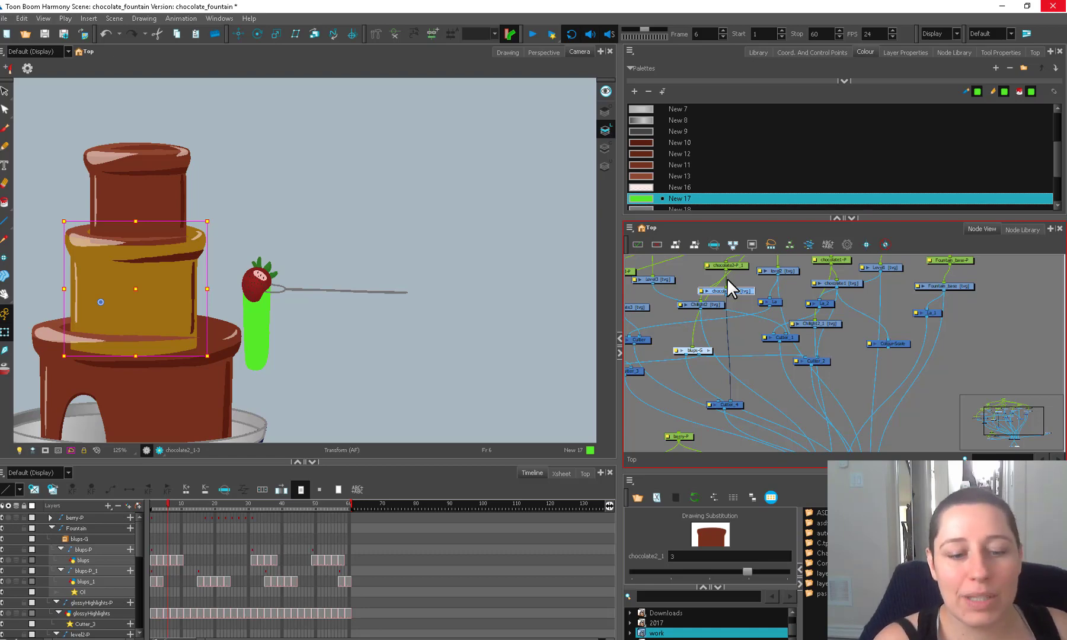
scroll(746, 363, "down", 3)
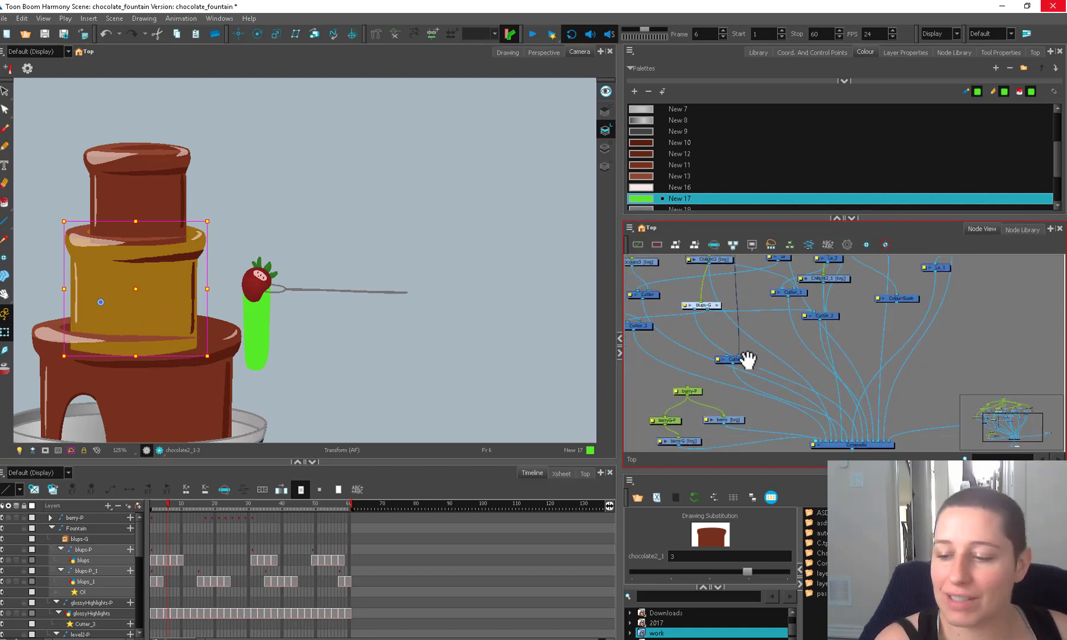
Use berryG as the matte of the chocolate2_1 Cutter, disconnect it from the Composite, and check the cut at frame 28.
left_click_drag(679, 449, 681, 381)
left_click(769, 363)
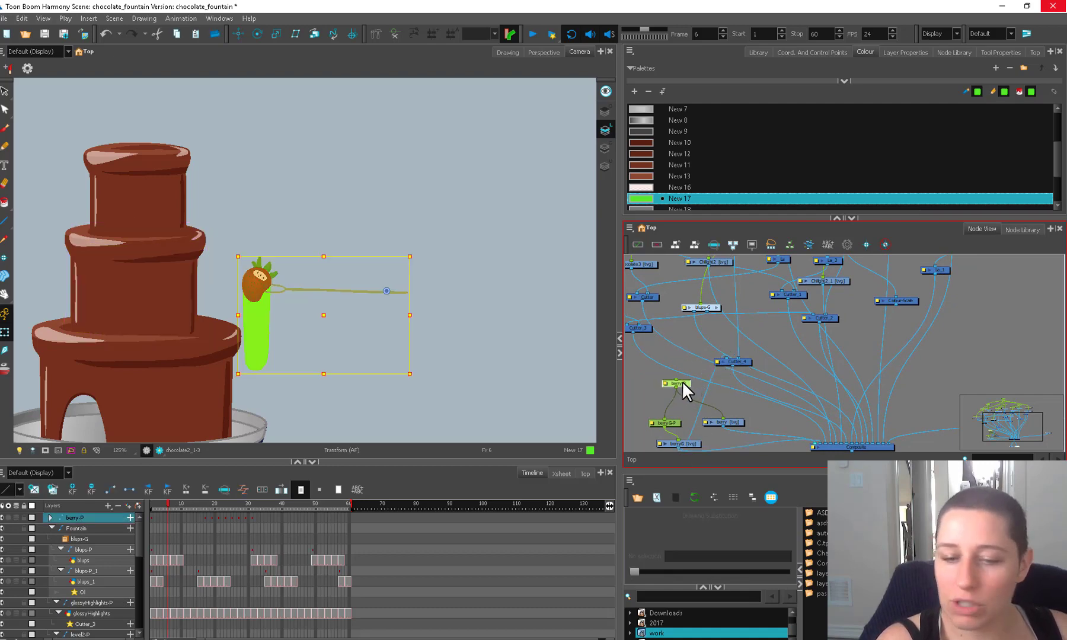
left_click_drag(176, 503, 242, 506)
scroll(716, 431, "down", 1)
left_click(717, 431)
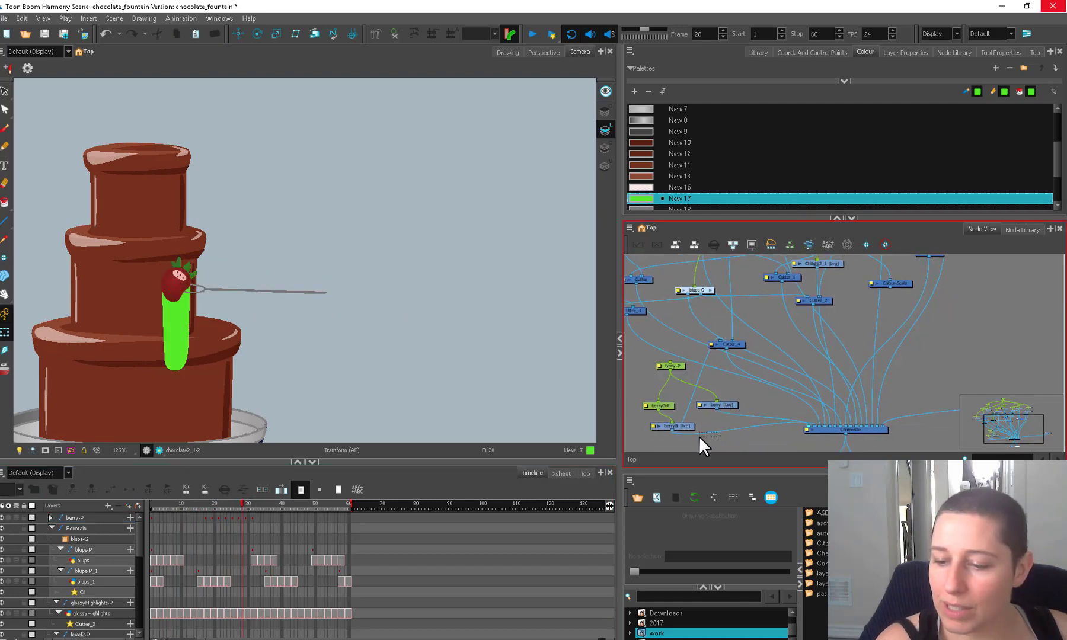
mouse_move(688, 393)
left_mouse_down()
mouse_move(655, 435)
mouse_move(649, 384)
left_mouse_up()
left_click(655, 384)
left_click(654, 382)
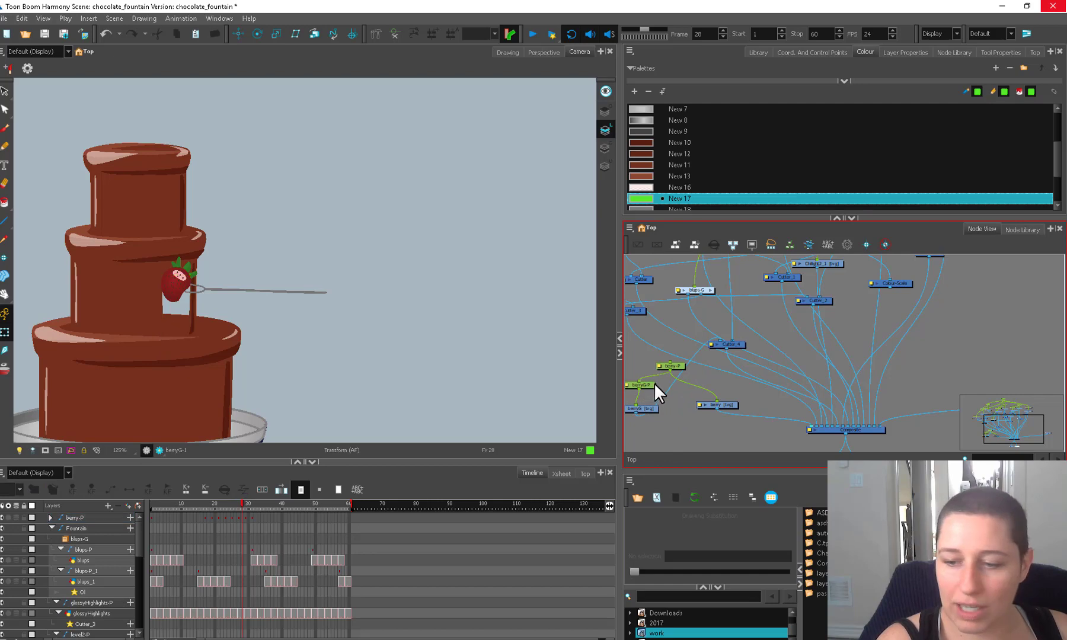
Route the berry drawing through a new Cutter into the Composite, with a new pegged drawing named asdf as its matte.
left_click(175, 503)
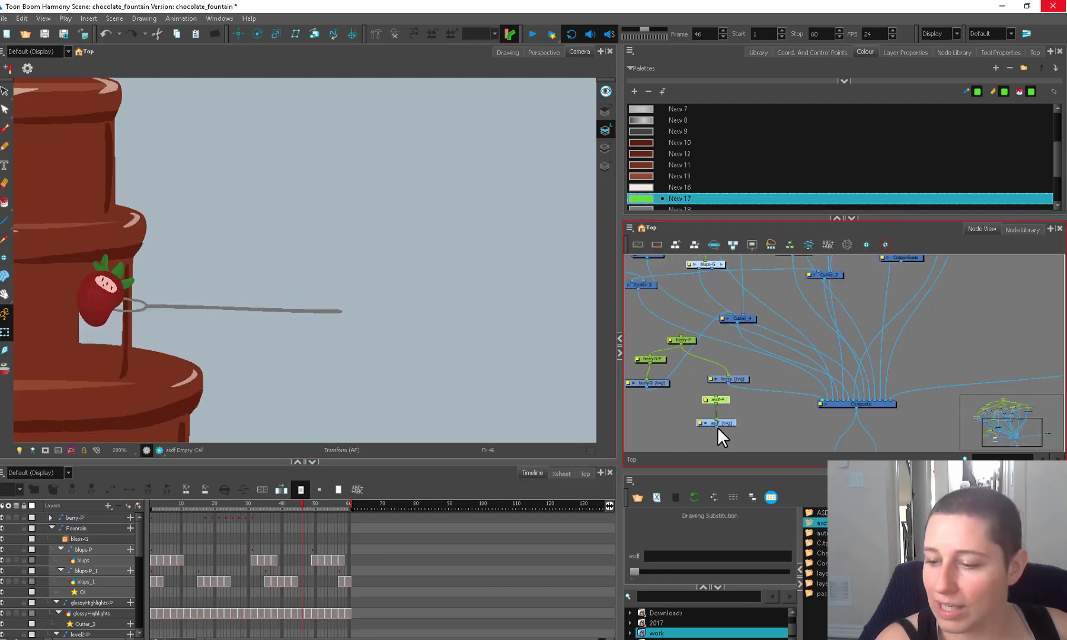
left_click_drag(809, 400, 822, 401)
left_click_drag(745, 319, 760, 309)
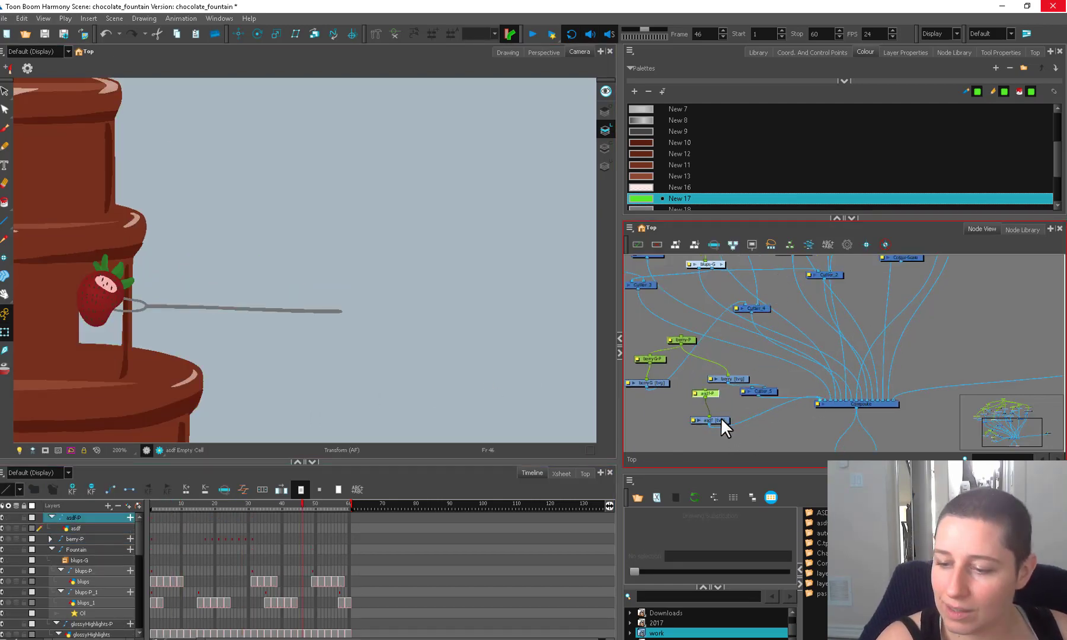
left_click_drag(721, 420, 714, 417)
left_click_drag(762, 392, 755, 408)
left_click_drag(820, 401, 712, 429)
left_click(805, 415)
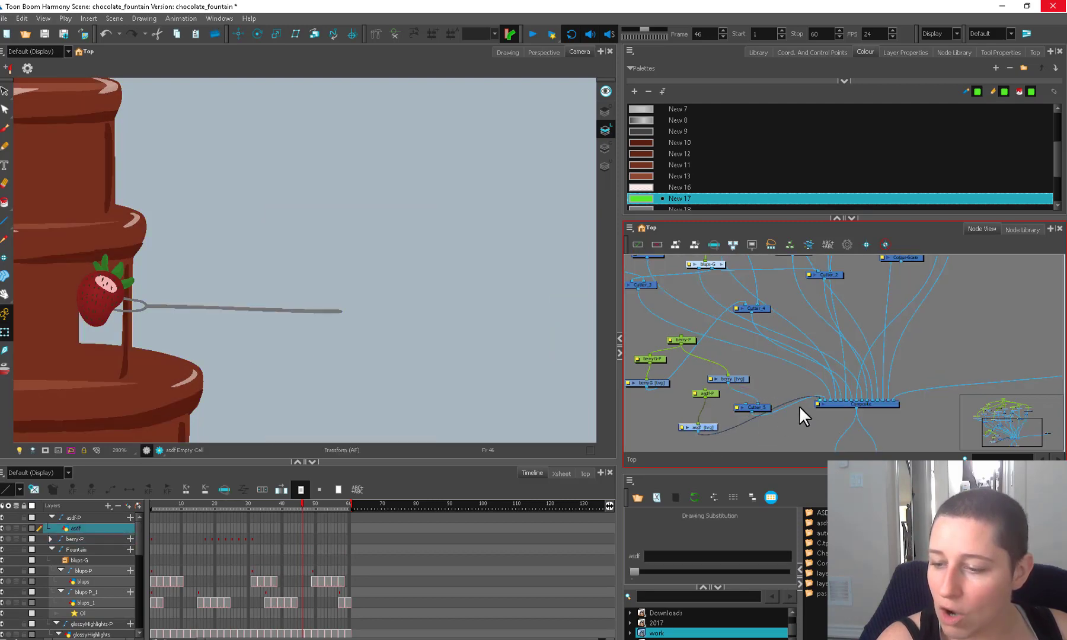
left_click_drag(819, 397, 713, 414)
Paint a curved green matte on asdf along the strawberry's chocolate-side edge at frame 23 and undo the last stroke.
key("alt+b")
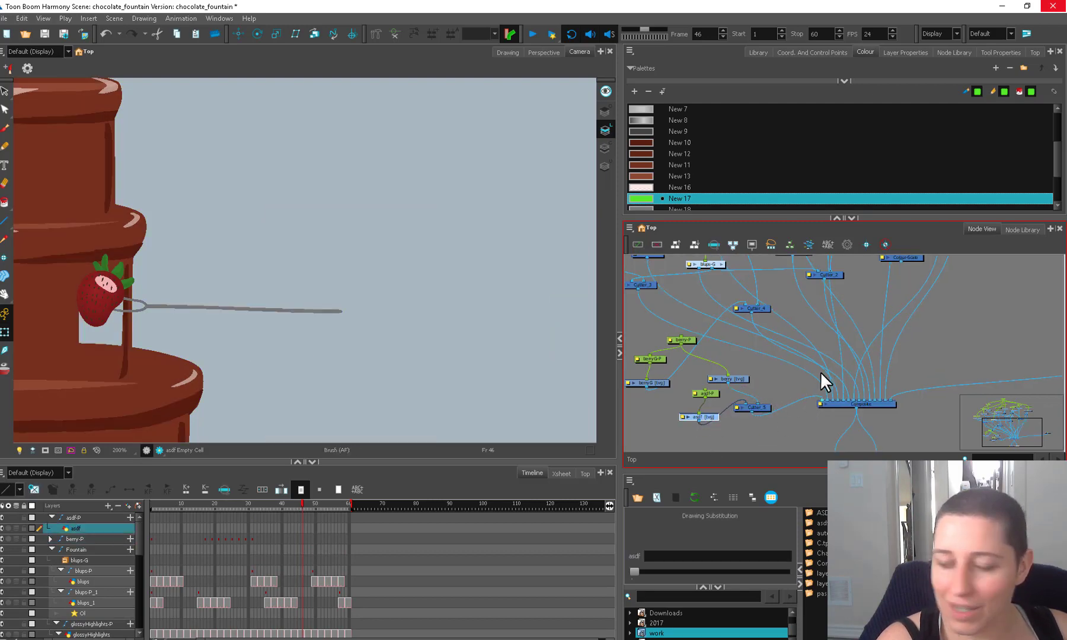
key("space")
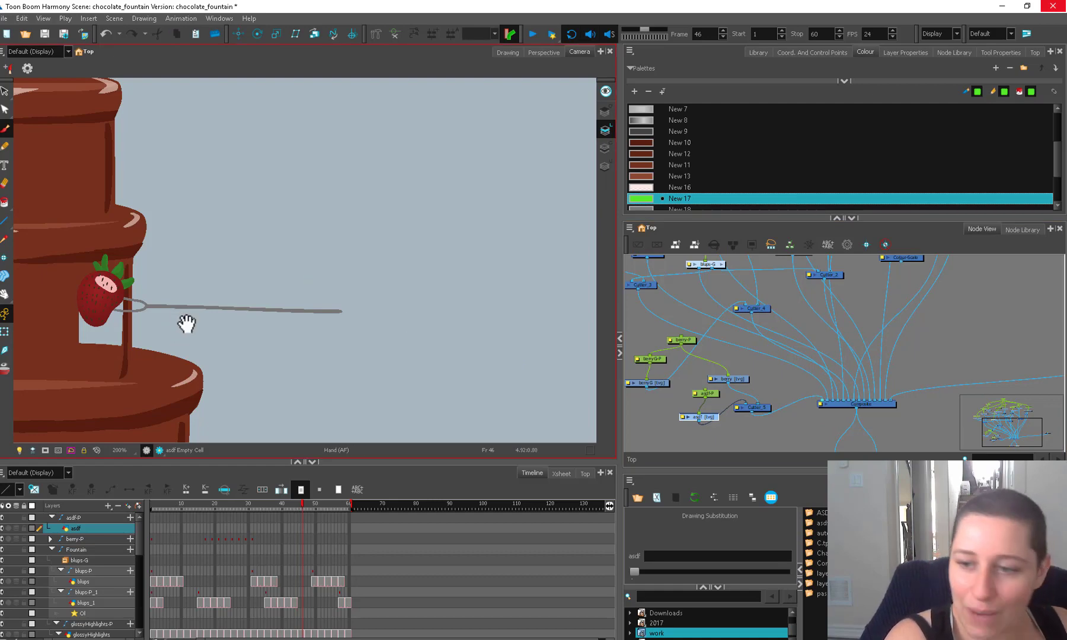
left_click_drag(186, 323, 331, 339)
left_click(201, 504)
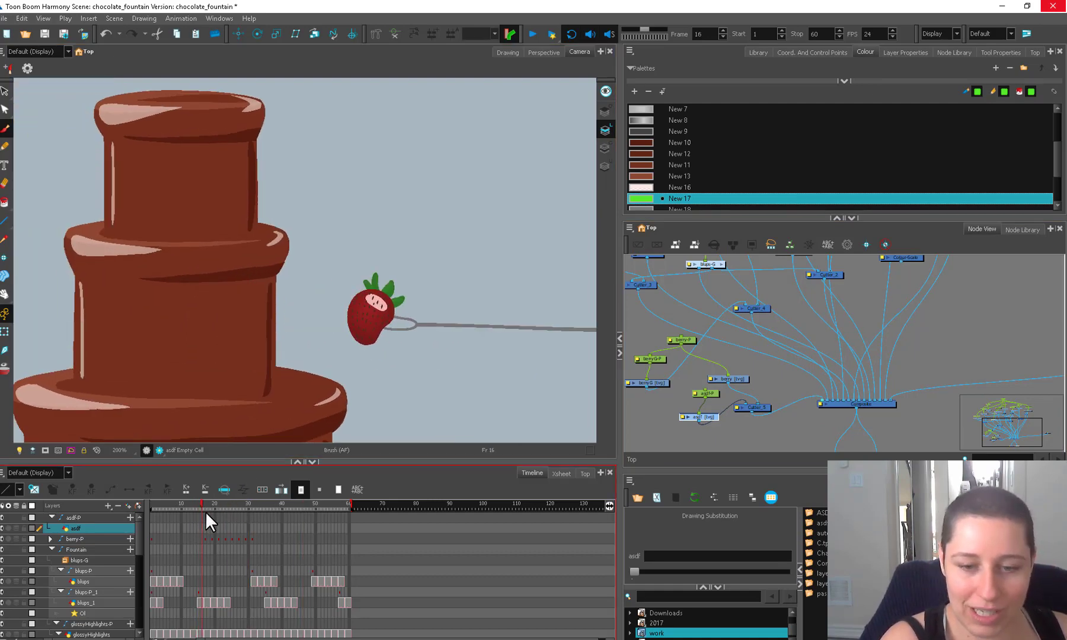
key("period")
key("period")
key("period")
key("period")
key("period")
key("period")
key("period")
scroll(289, 324, "up", 1)
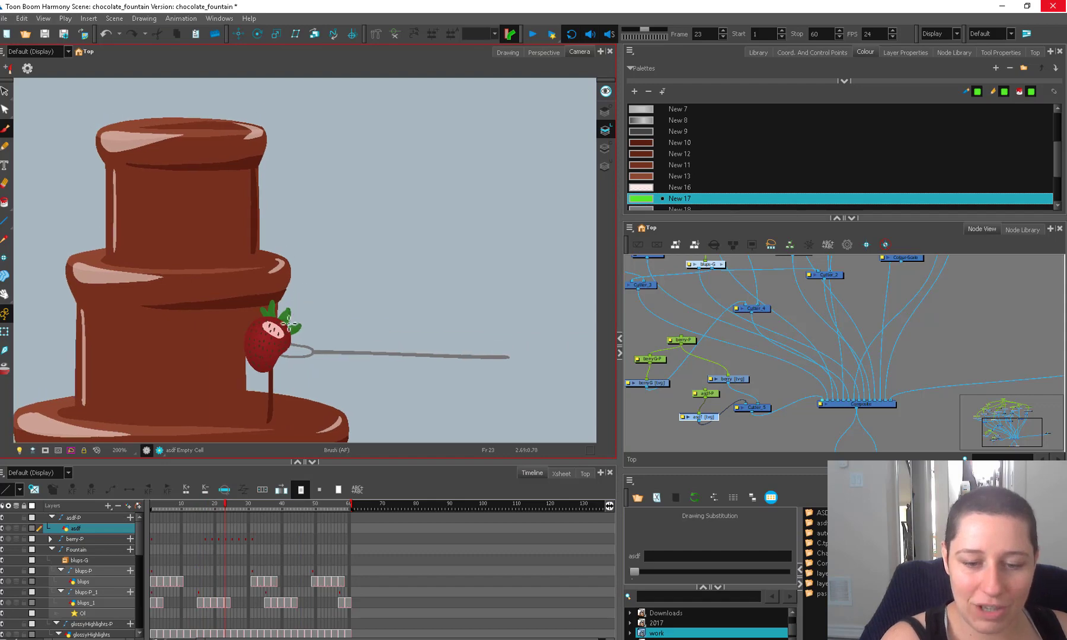
key("o")
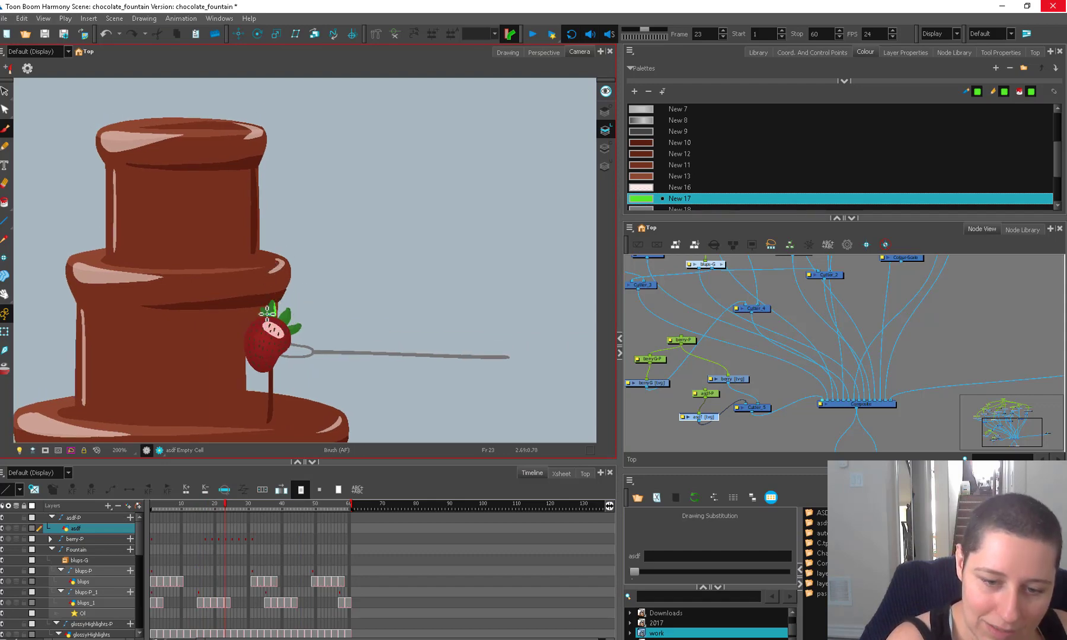
mouse_move(267, 312)
left_mouse_down()
mouse_move(275, 308)
mouse_move(259, 318)
left_mouse_up()
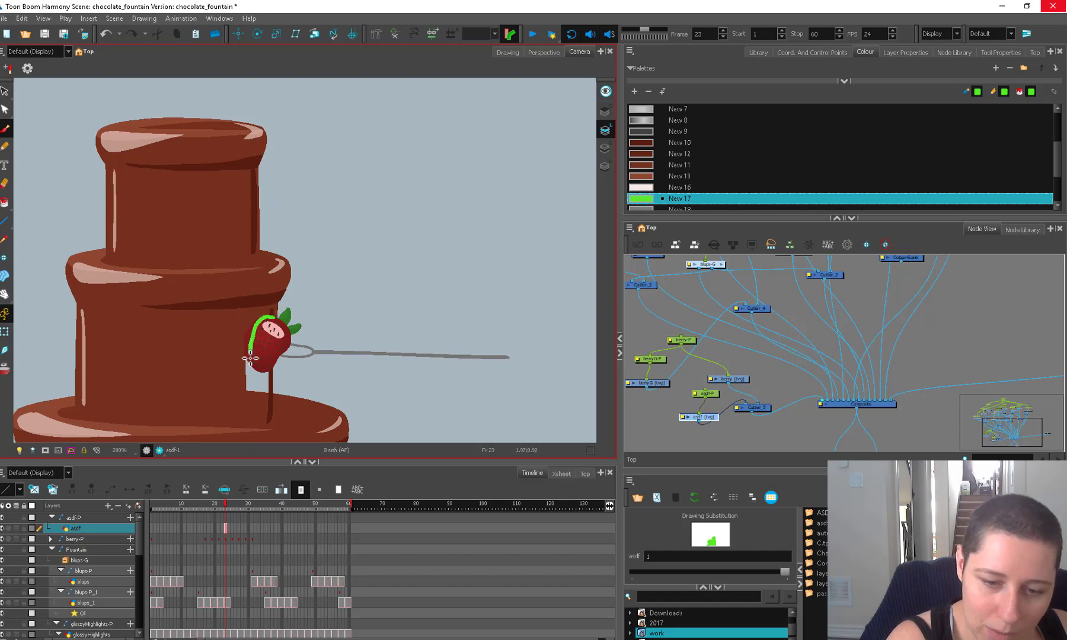
key("ctrl+z")
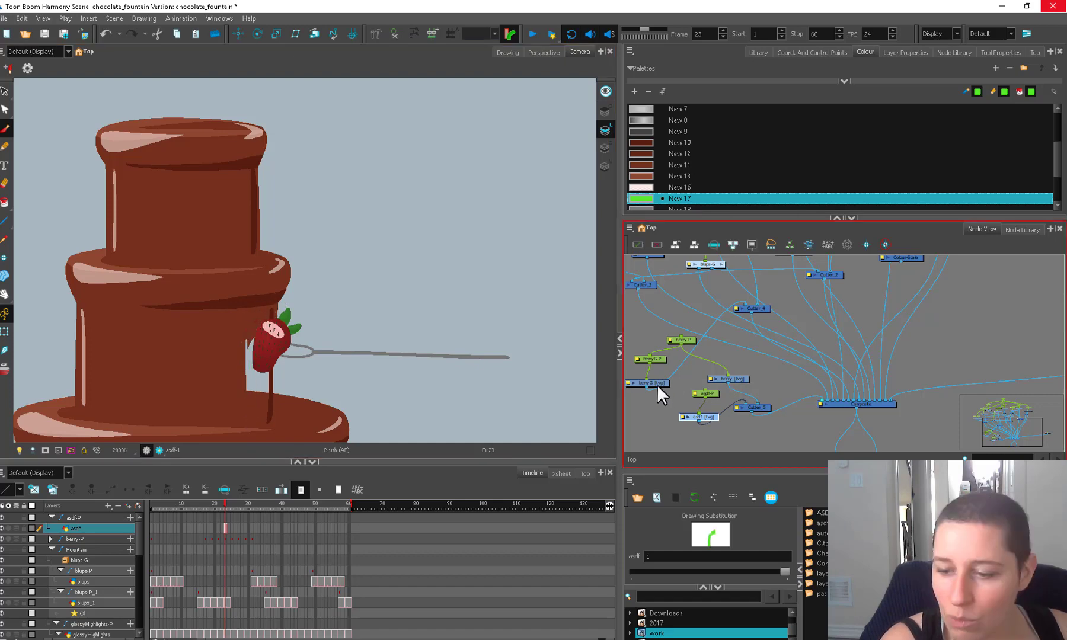
Trim the berryG matte beside the strawberry at frame 23, closing the gap in the chocolate, and return to painting asdf.
left_click_drag(657, 384, 662, 386)
key("alt+e")
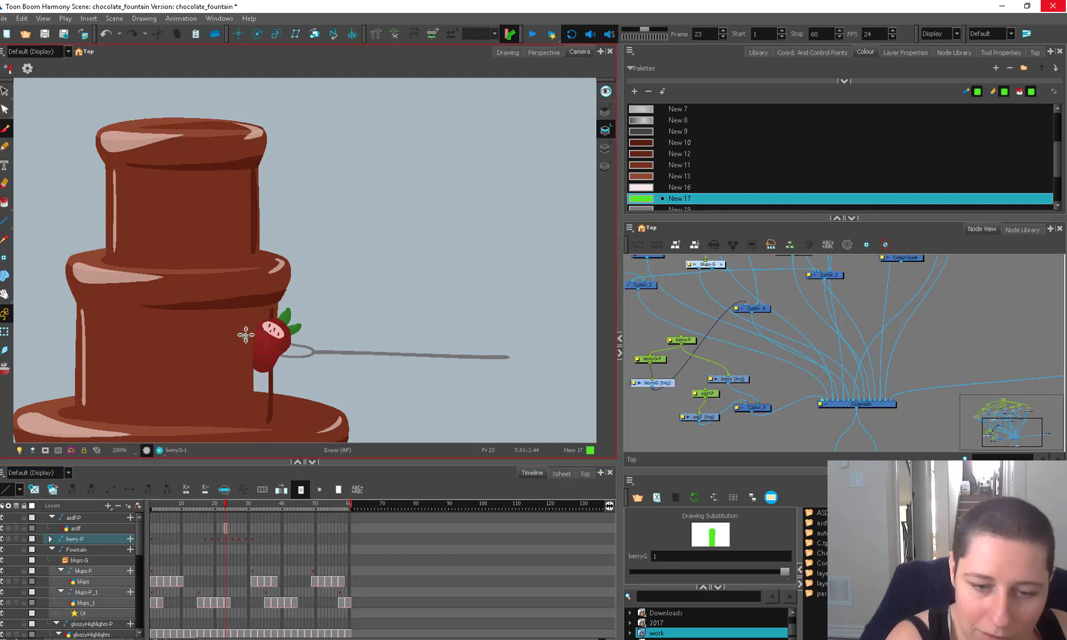
left_click(275, 304, "ctrl+alt")
key("alt+b")
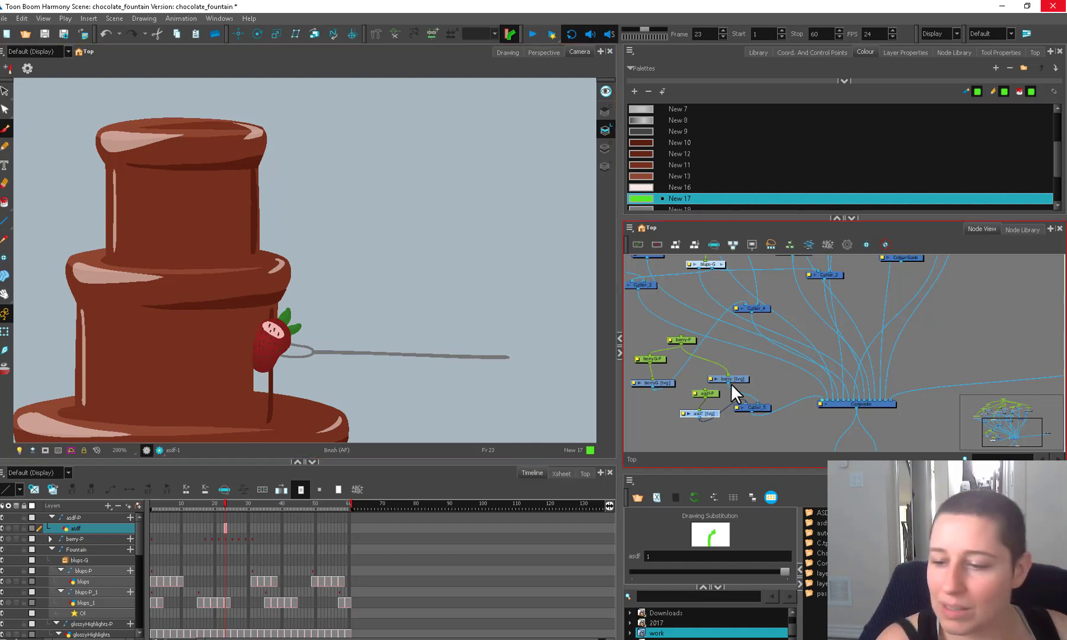
Expand the berry-P layers and paint a new asdf matte along the strawberry's inner edge at frame 25.
left_click(227, 528)
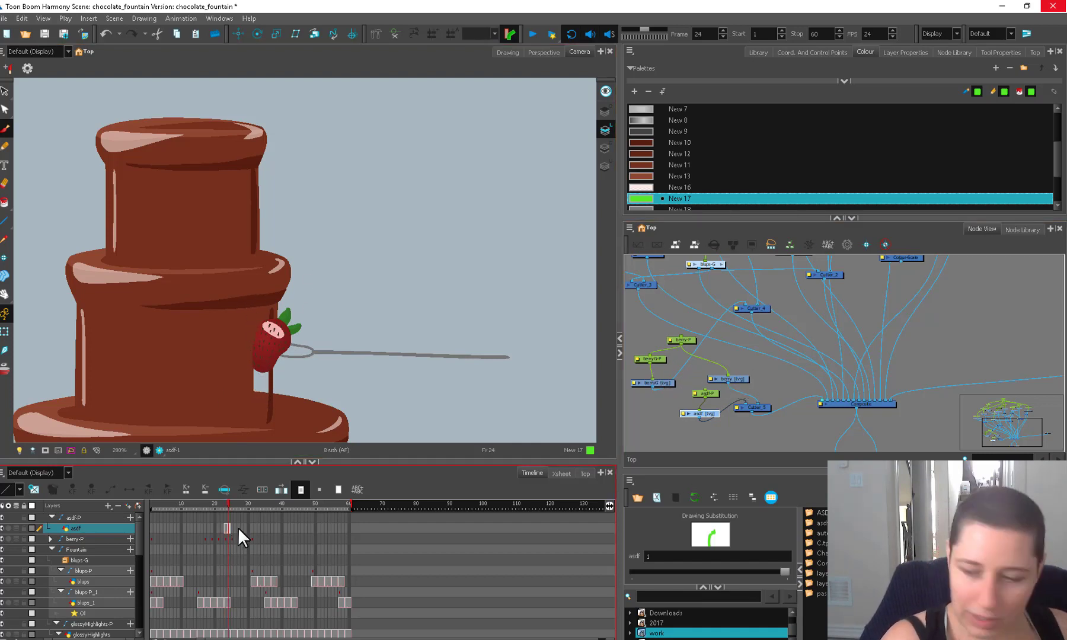
left_click(728, 380)
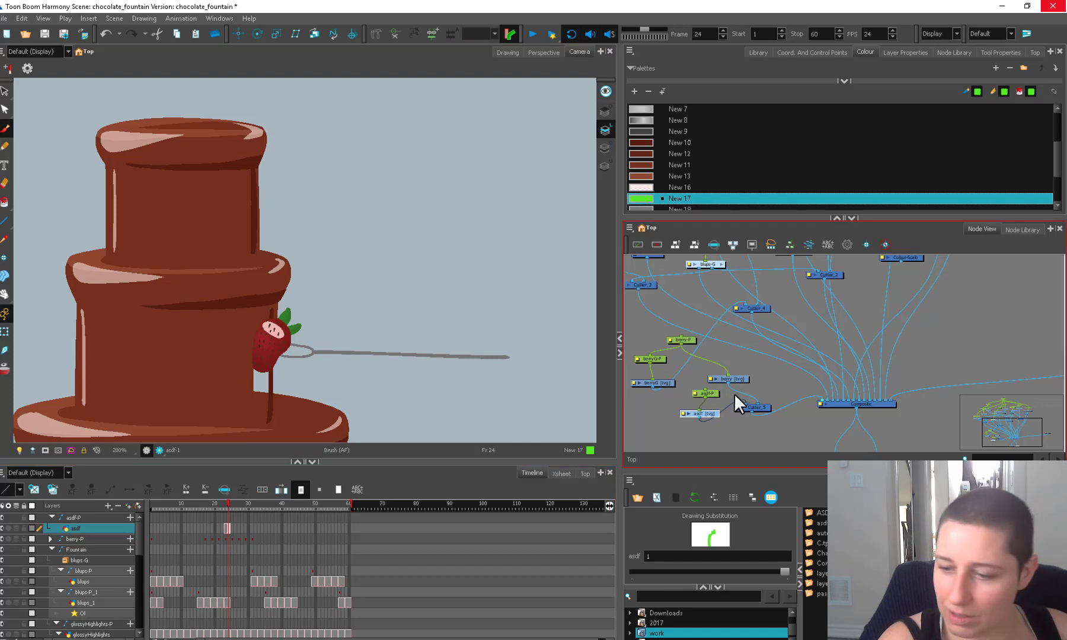
left_click(50, 538)
left_click(231, 528)
left_click_drag(711, 414, 710, 413)
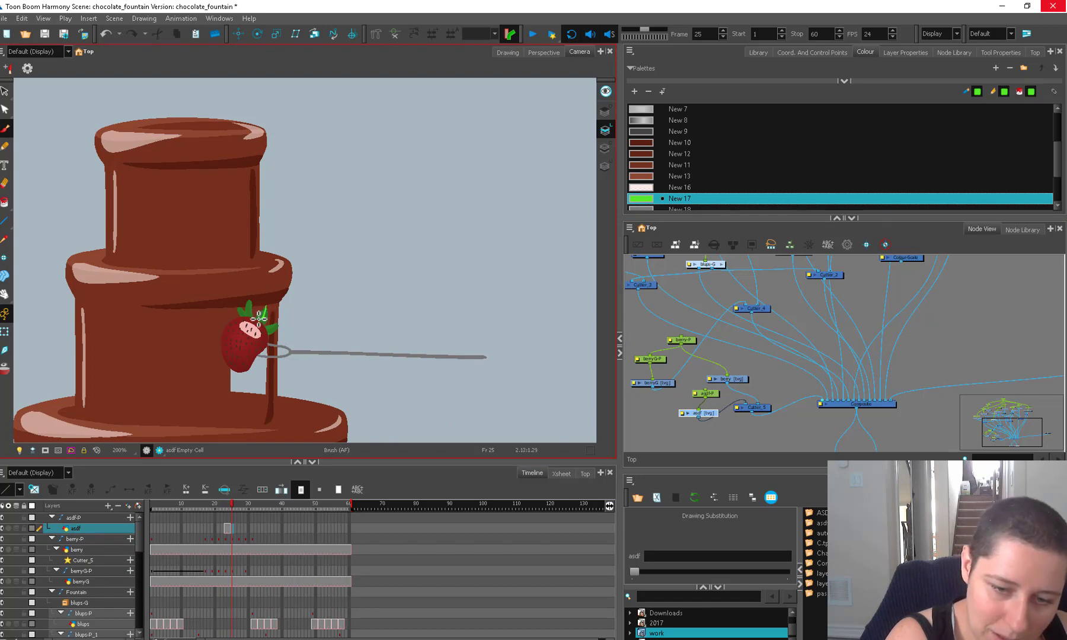
left_click_drag(232, 345, 277, 309)
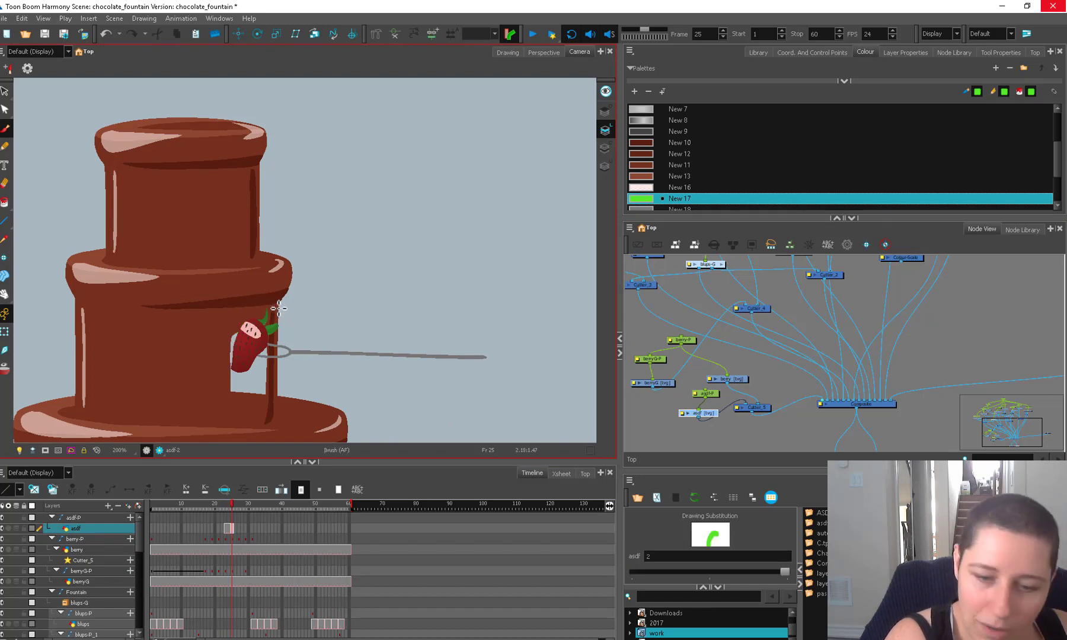
Erase a vertical strip from the berryG matte along the fountain's outer chocolate edge at frame 24.
left_click(667, 381)
left_click(231, 506)
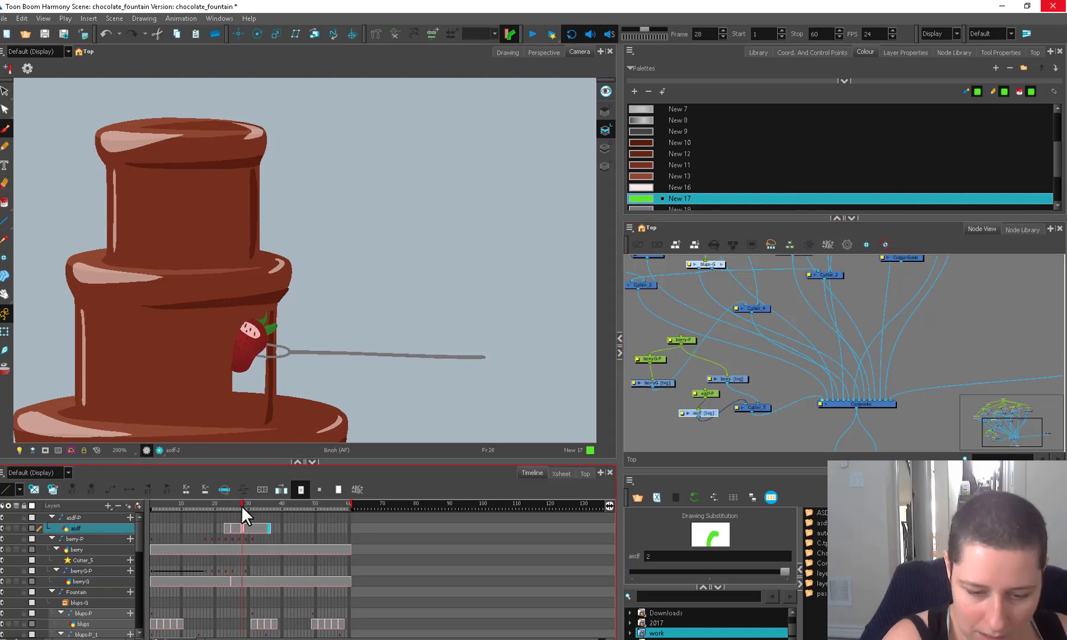
key("alt+e")
scroll(263, 326, "up", 1)
left_click_drag(262, 326, 260, 424)
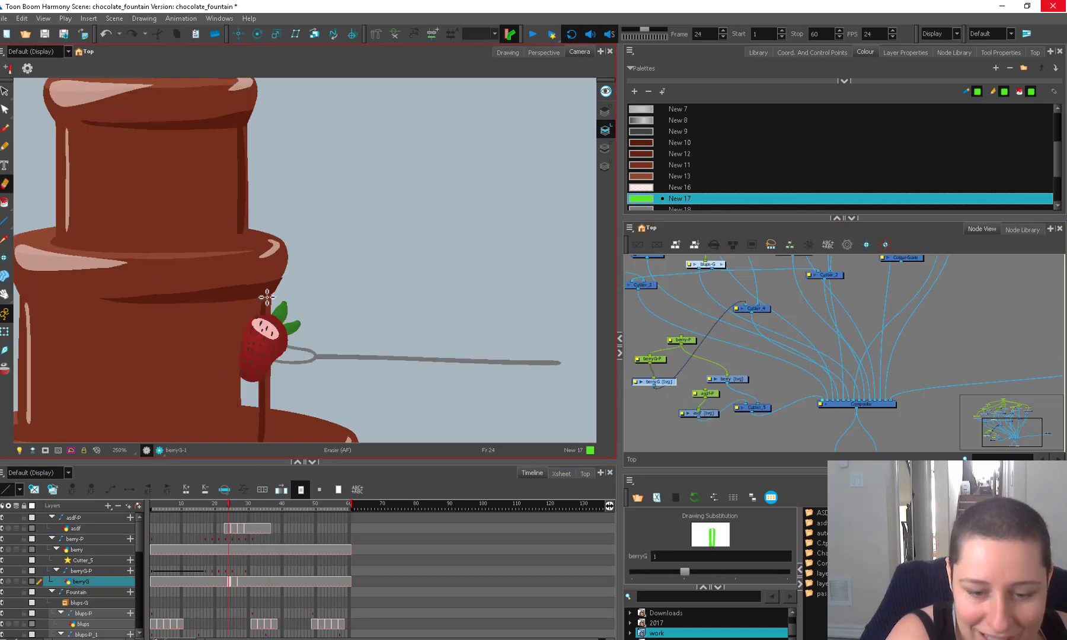
left_click_drag(270, 302, 269, 444)
left_click_drag(272, 308, 271, 453)
left_click_drag(308, 330, 303, 307)
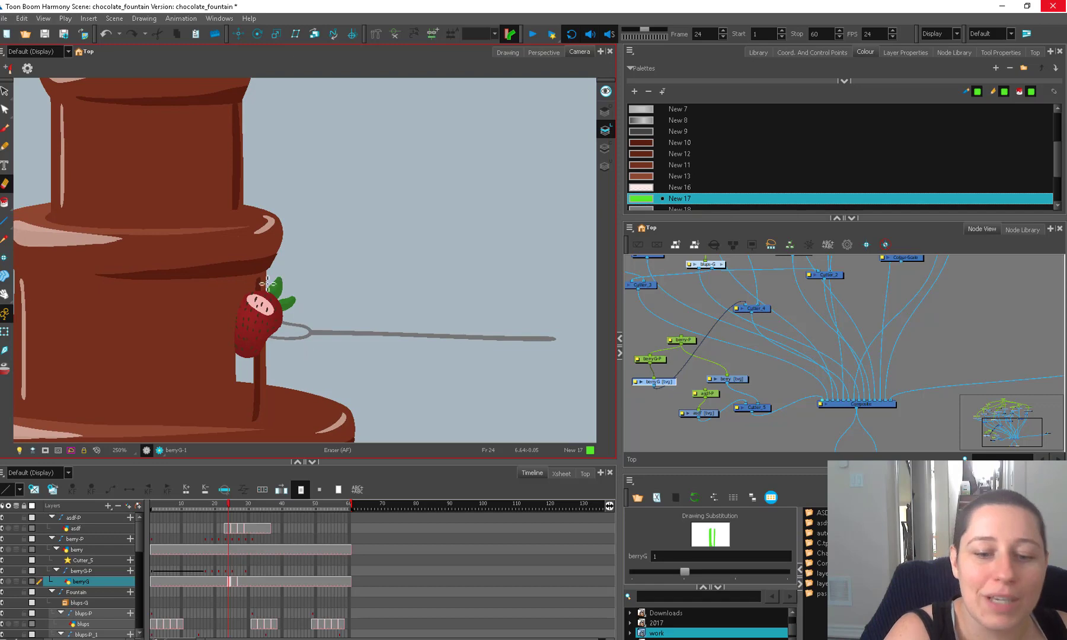
Continue the berryG matte with new trimmed drawings over the following frames up to frame 33.
key("alt+b")
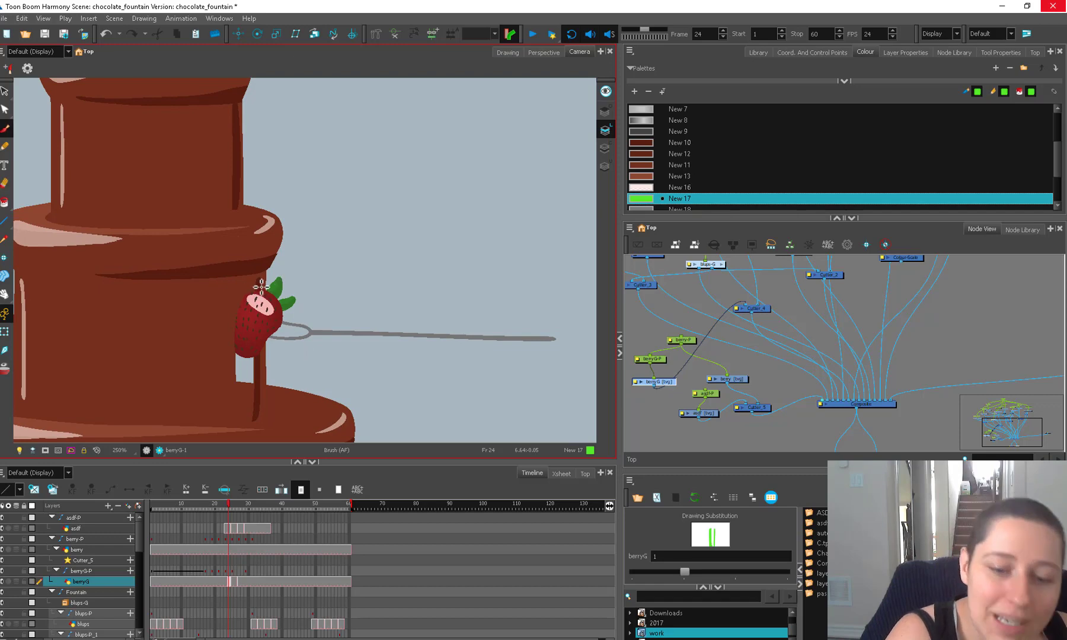
left_click(233, 505)
left_click(231, 506)
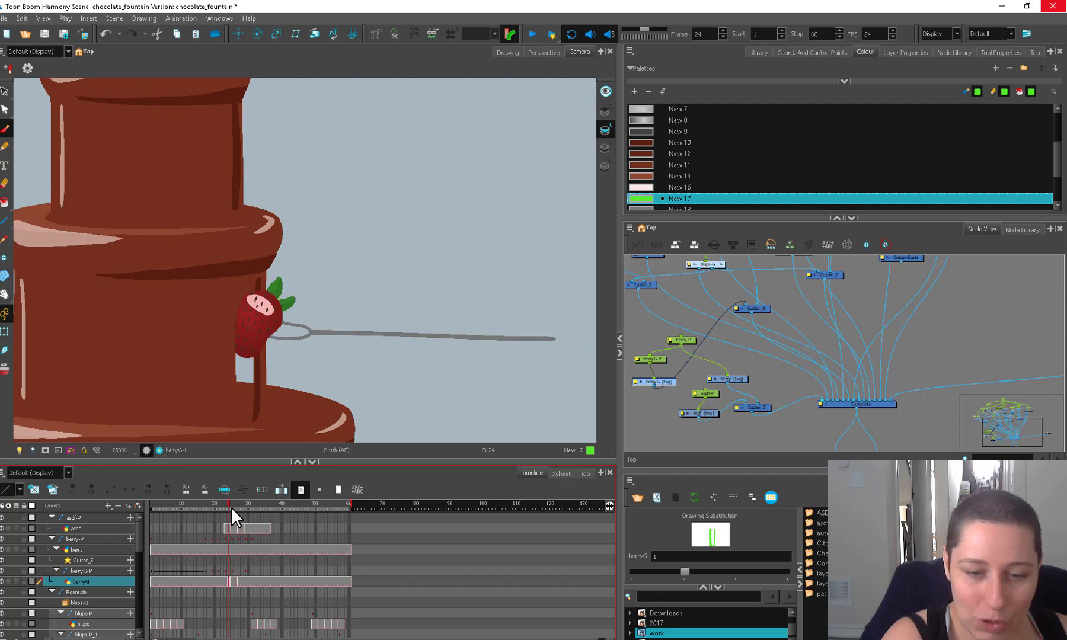
key("alt+e")
left_click(260, 582)
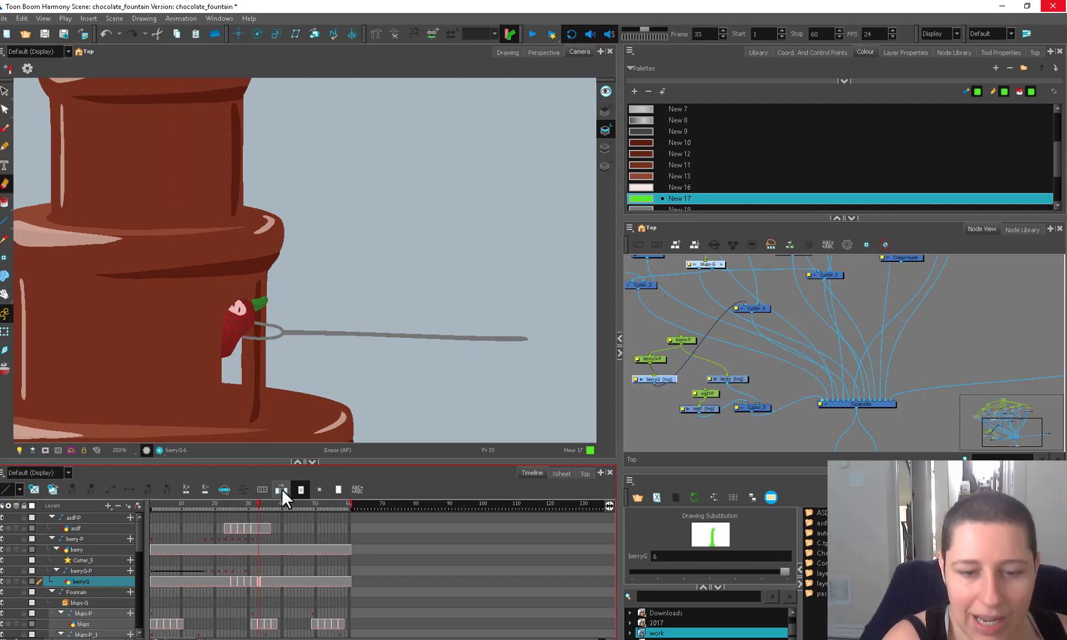
left_click(273, 583)
left_click(261, 582)
Reshape the berryG matte's contour below the strawberry at frame 34 with the Contour Editor.
key("2")
key("alt+q")
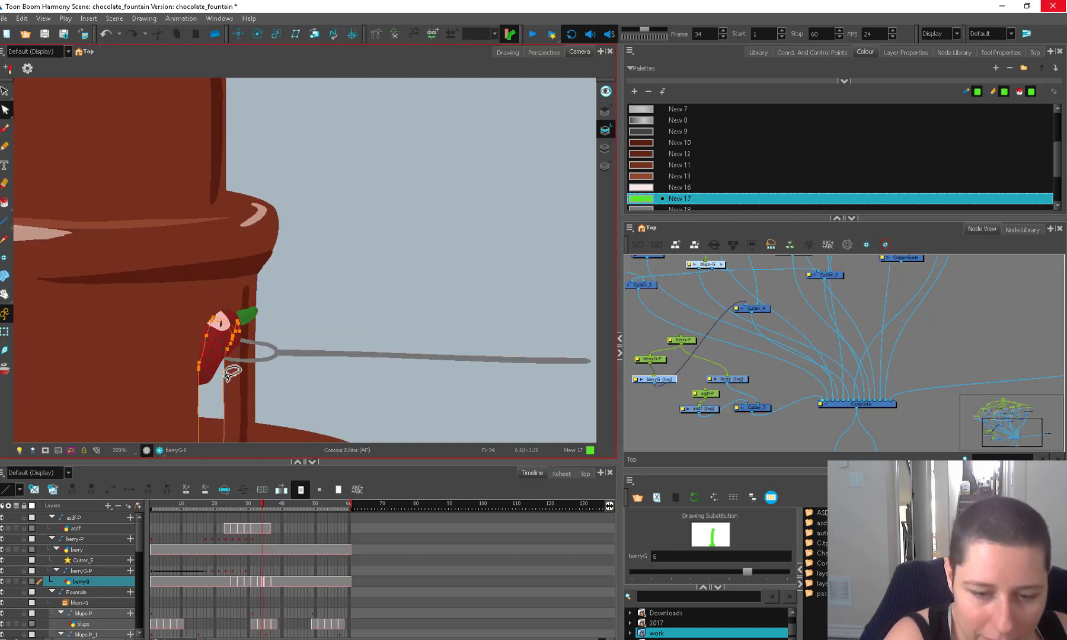
left_click(225, 374)
left_click_drag(226, 373, 224, 358)
left_click(210, 370, "alt")
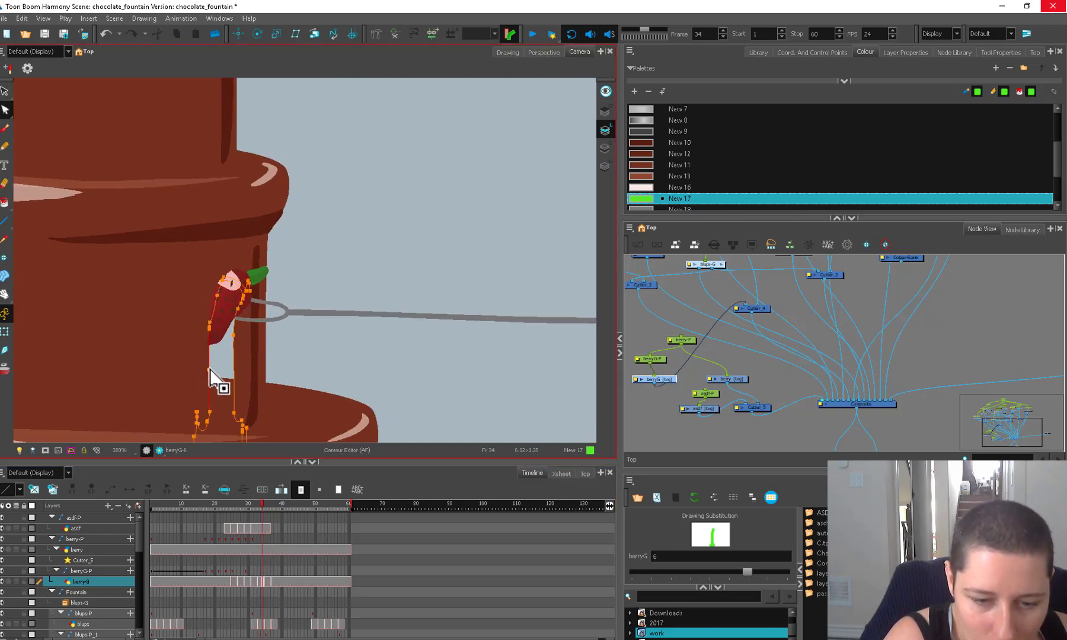
Repeat the berryG matte drawings through to frame 60 and play the animation back.
key("1")
key("1")
key("shift+t")
left_click(320, 583)
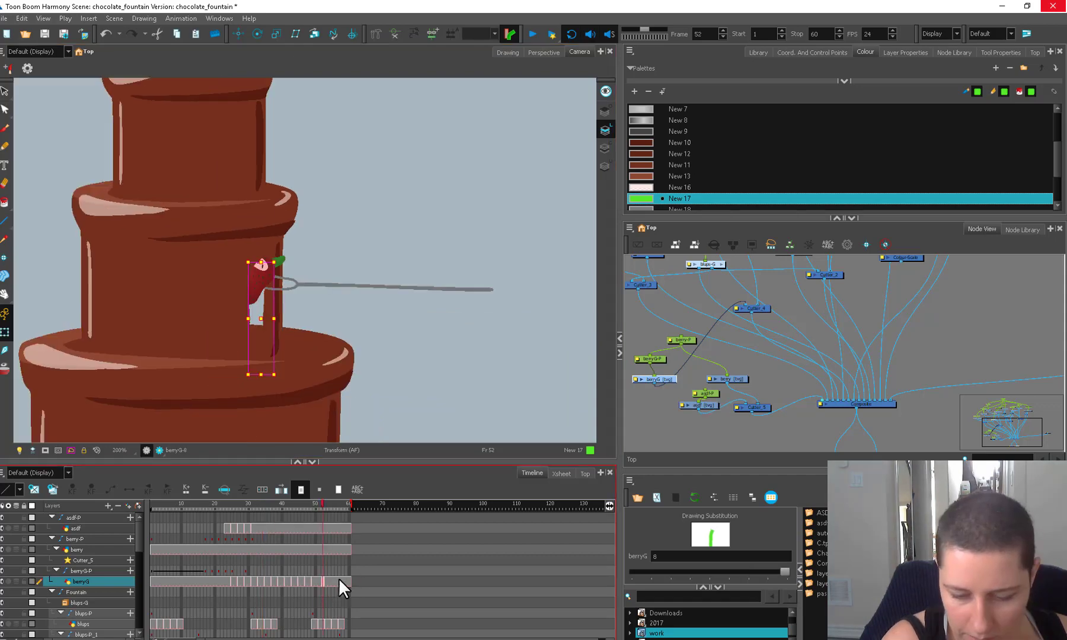
left_click(532, 34)
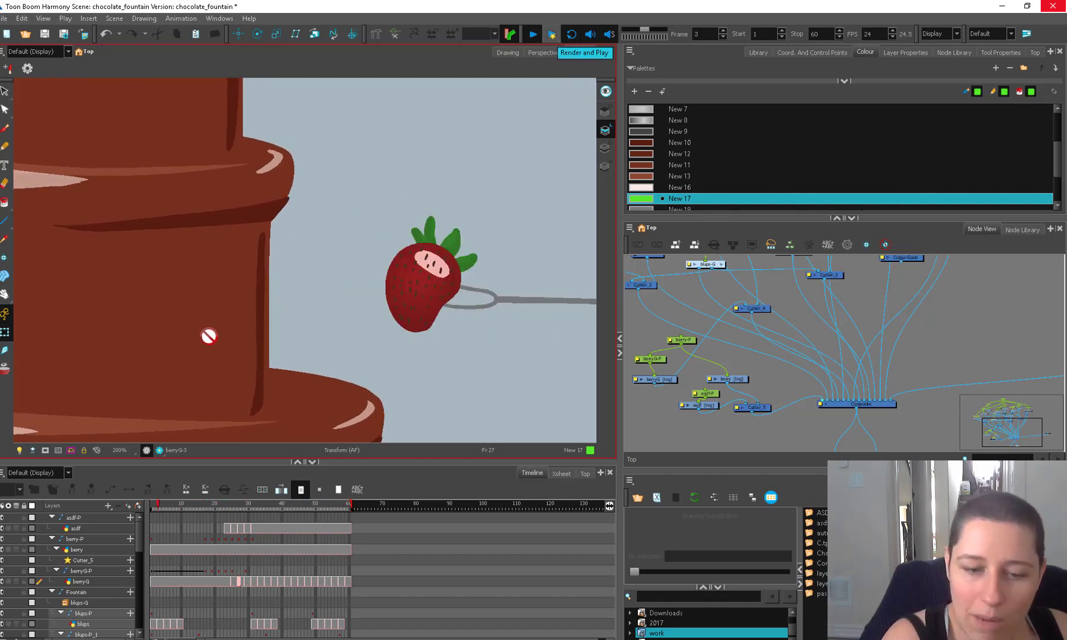
left_click(533, 34)
Add new asdf matte drawings after frame 31 and paint along the strawberry's inner edge at frame 35.
left_click(698, 406)
left_click(253, 530)
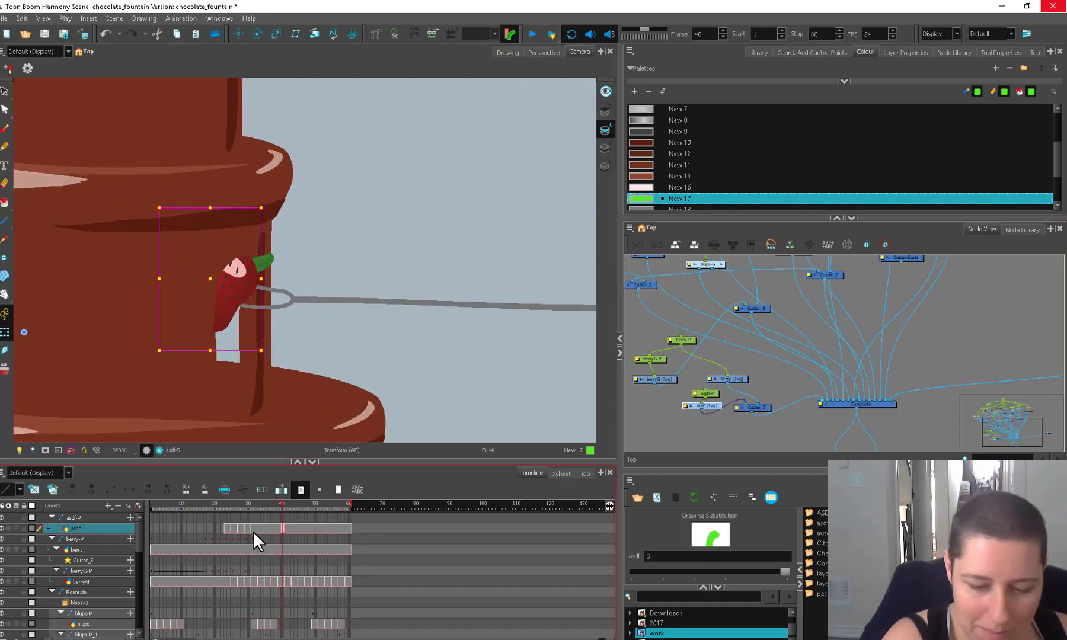
left_click(258, 529)
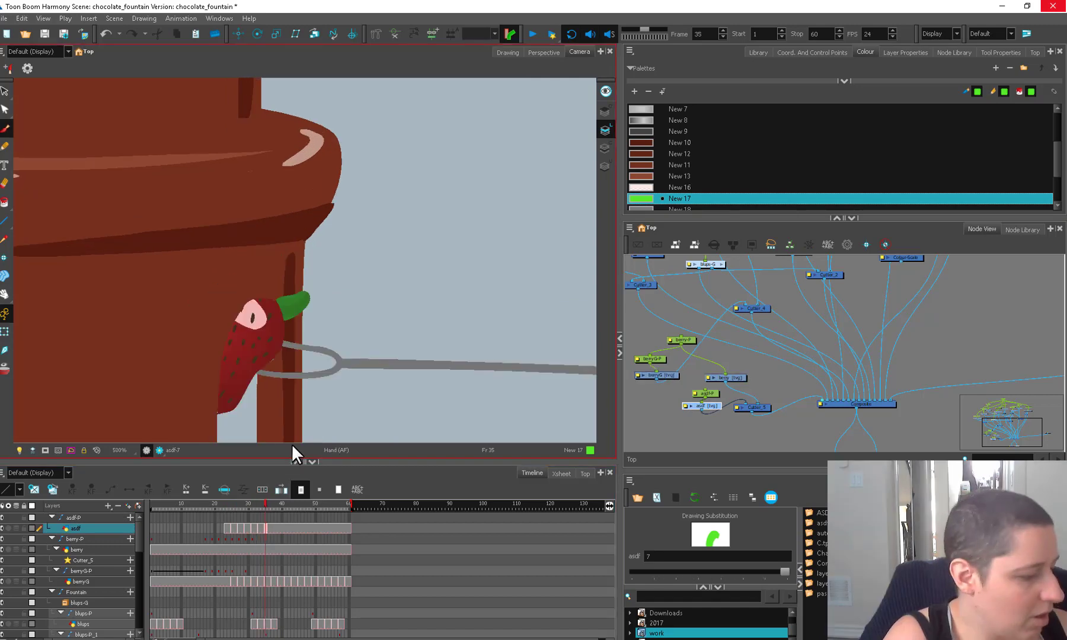
key("alt+=")
key("alt+b")
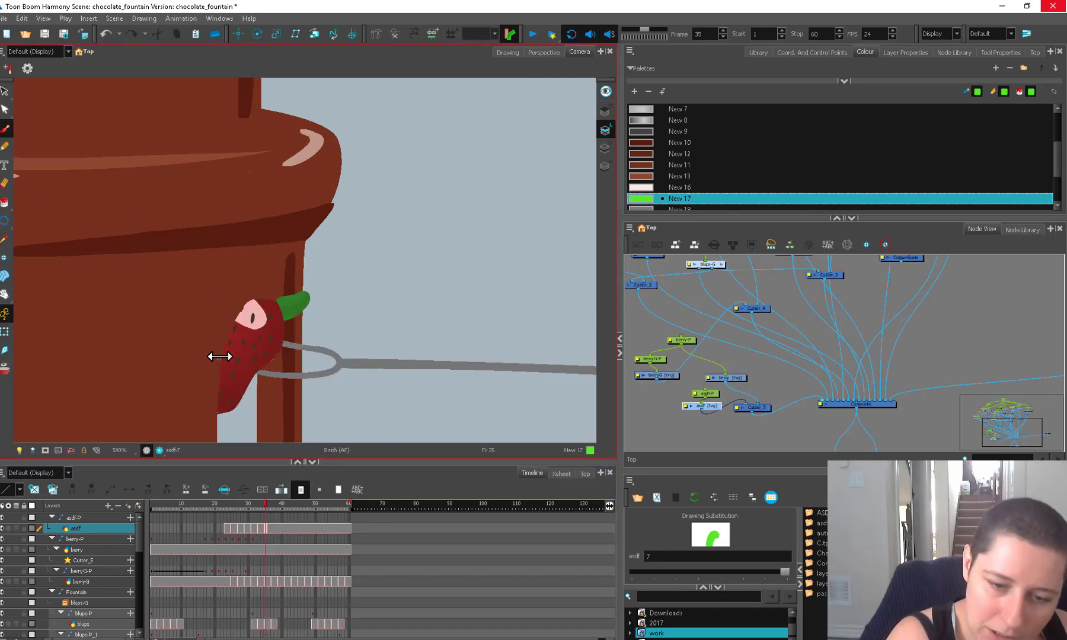
mouse_move(215, 410)
left_mouse_down()
mouse_move(232, 320)
mouse_move(289, 294)
mouse_move(273, 529)
mouse_move(242, 311)
left_mouse_up()
Repeat the asdf matte drawings through to frame 60 and play the animation back.
left_click(271, 528)
key("1")
key("1")
key("1")
left_click(531, 34)
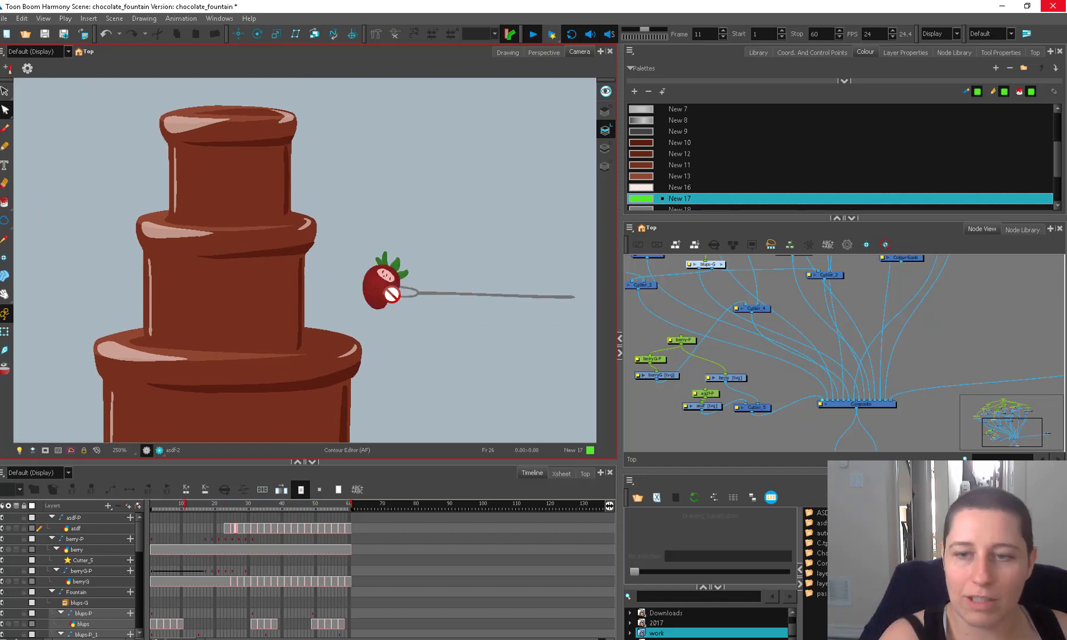
left_click(532, 36)
Add a second Colour-Scale feeding the Composite and bring the asdf library template into the node network.
key("shift+2")
left_click(279, 252)
left_click(256, 293)
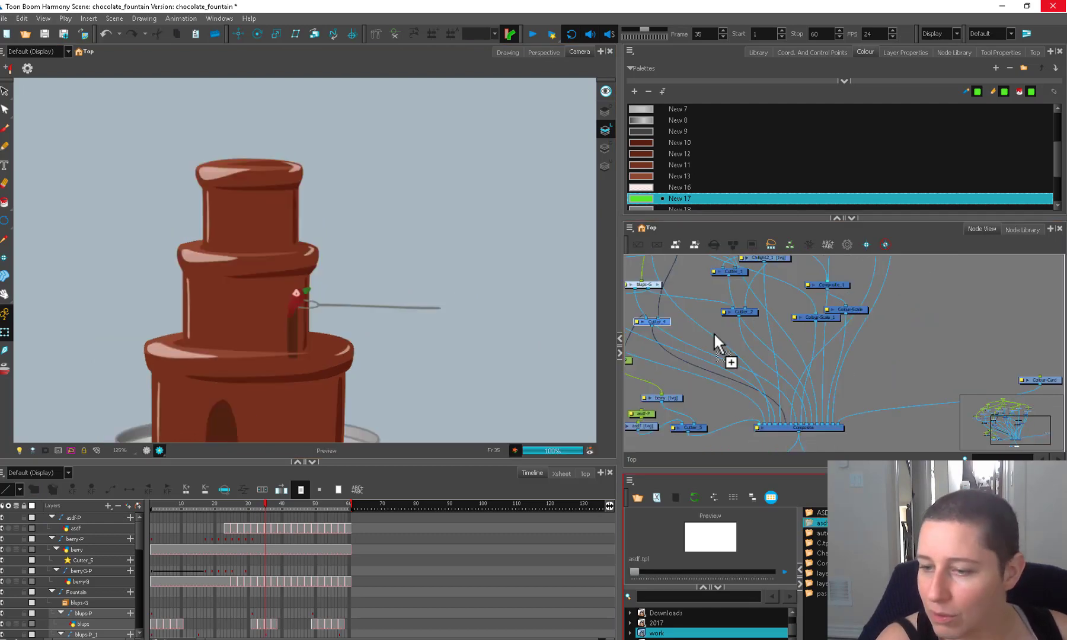
left_click(740, 312)
left_click_drag(714, 335, 910, 355)
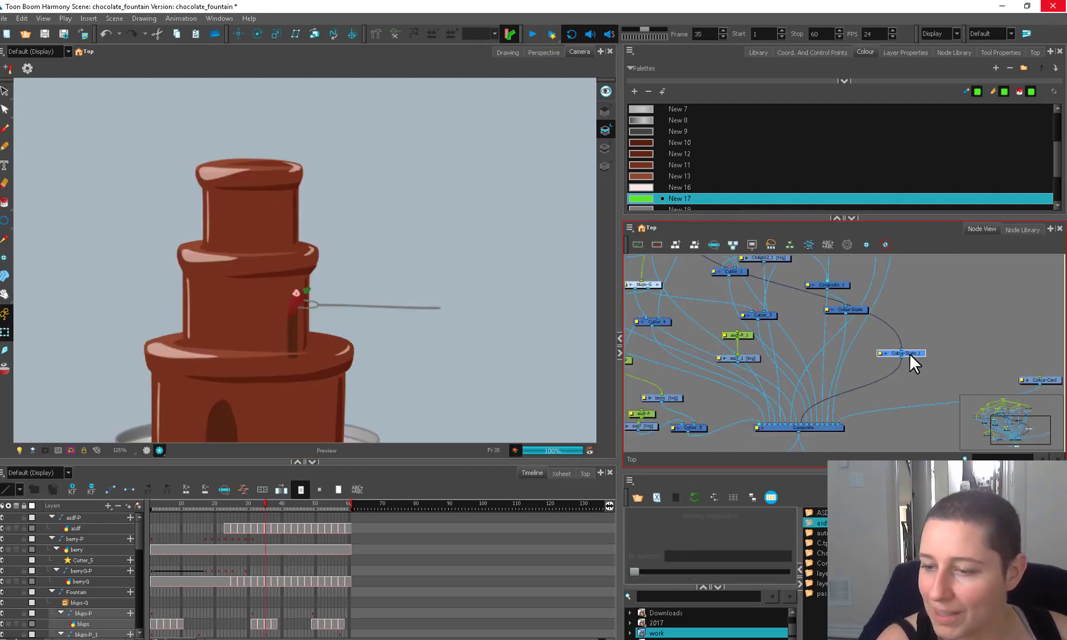
Move asdf_1 and its peg beside Colour-Scale_1 and insert a Cutter between Colour-Scale_1 and the Composite.
left_click(741, 338)
left_click(751, 360, "shift")
left_click_drag(751, 361, 886, 339)
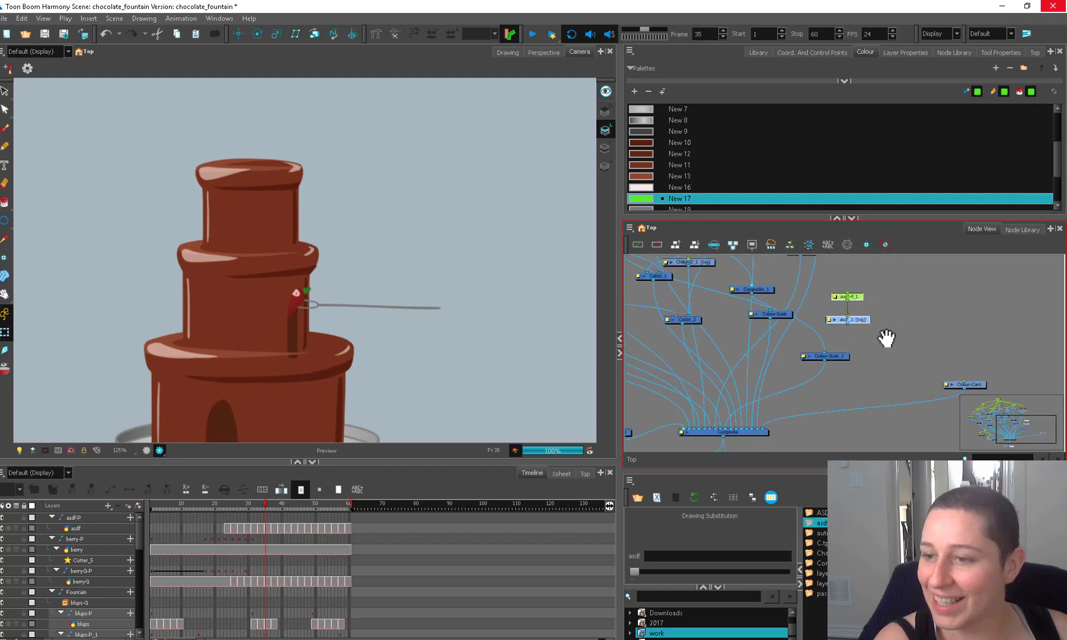
left_click(954, 52)
left_click_drag(722, 124, 821, 386)
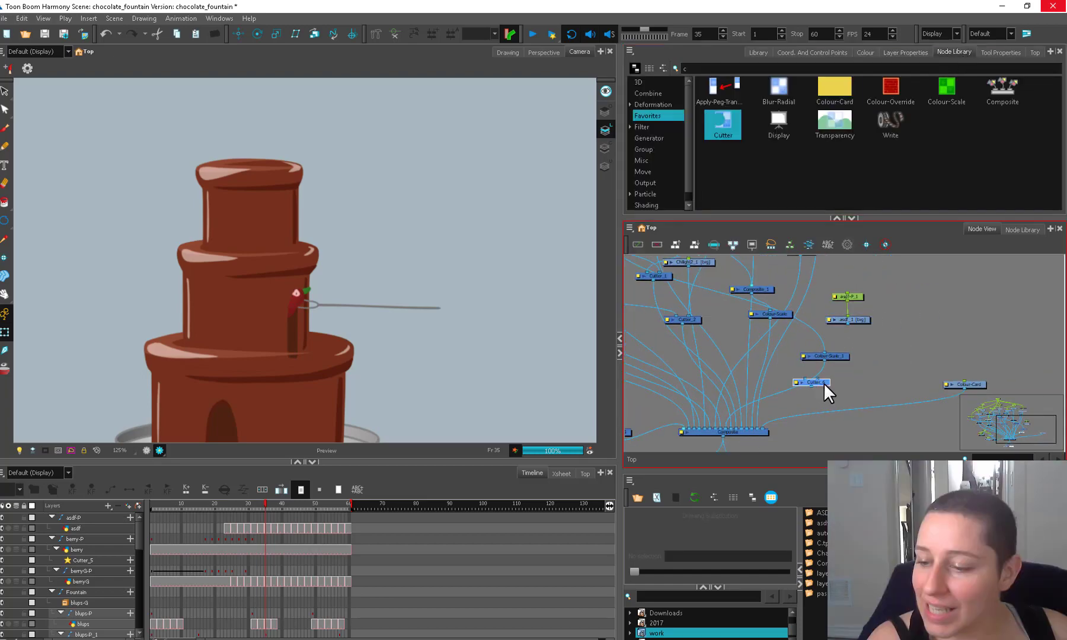
Connect asdf_1 as the matte of the new Cutter below Colour-Scale_1 and space the nodes out.
scroll(856, 362, "down", 1)
scroll(859, 358, "down", 2)
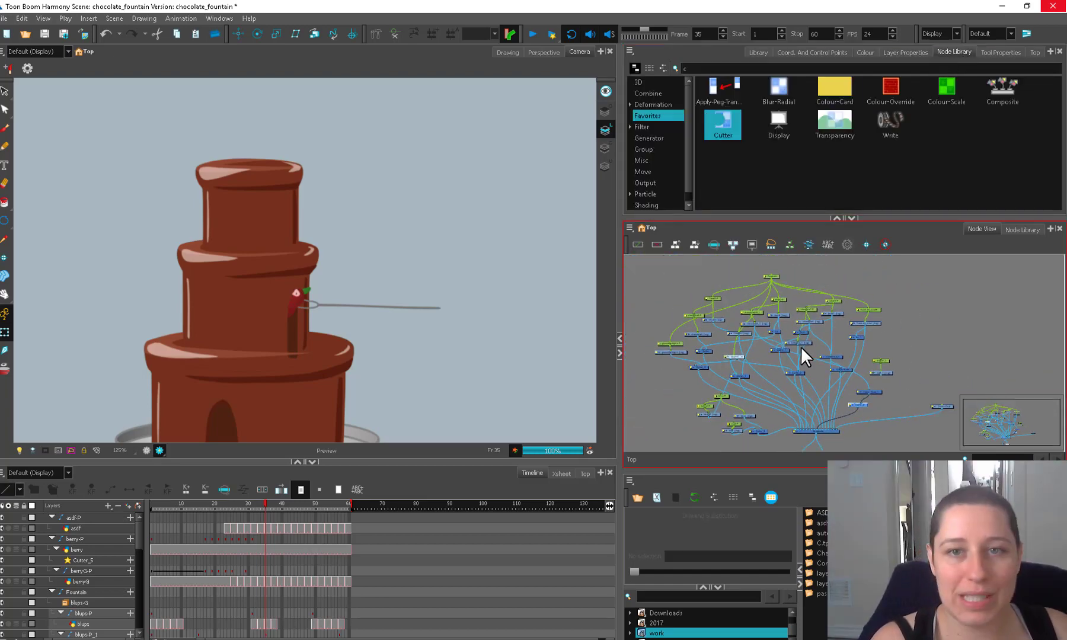
scroll(835, 343, "up", 3)
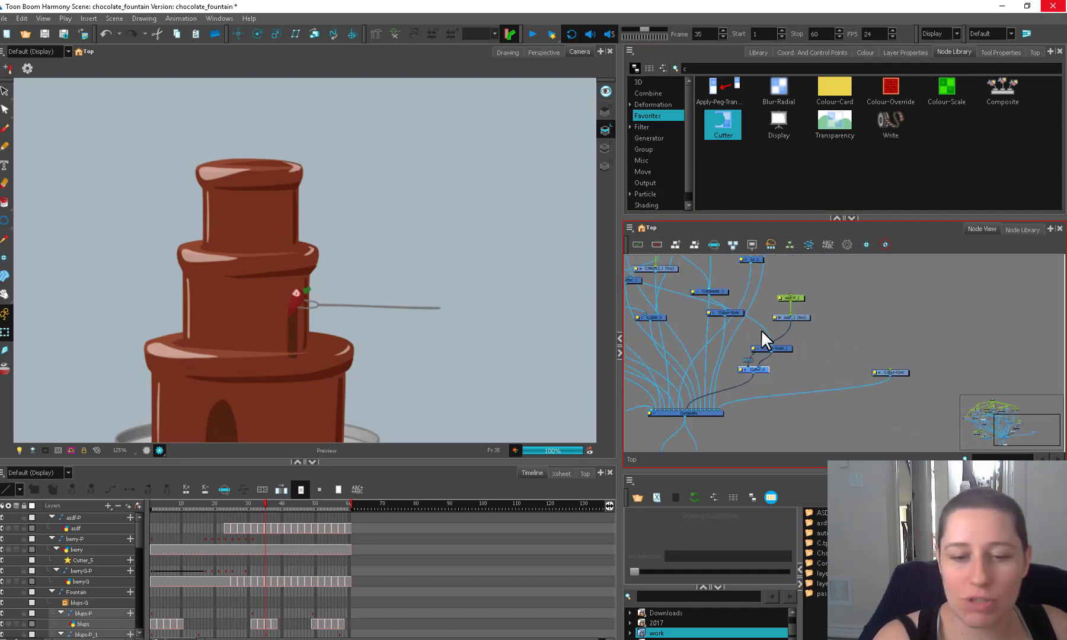
mouse_move(807, 315)
left_mouse_down()
mouse_move(783, 331)
mouse_move(871, 366)
left_mouse_up()
Rename asdf_1 and its peg by finding "asdf" and replacing it with "back_cut".
left_click(782, 310)
left_click(767, 333)
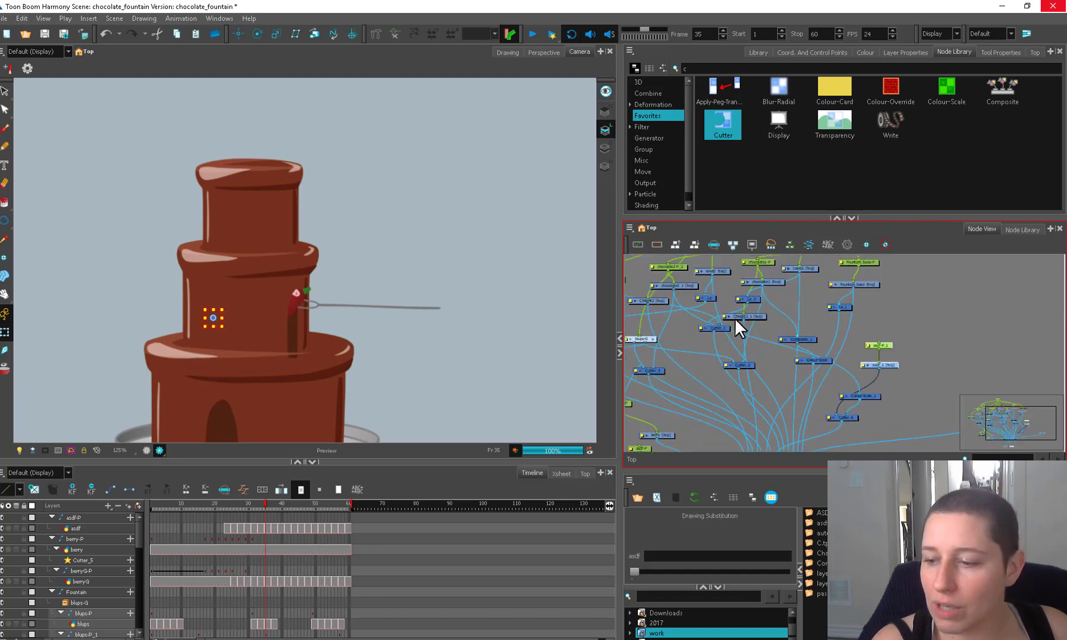
key("ctrl+f")
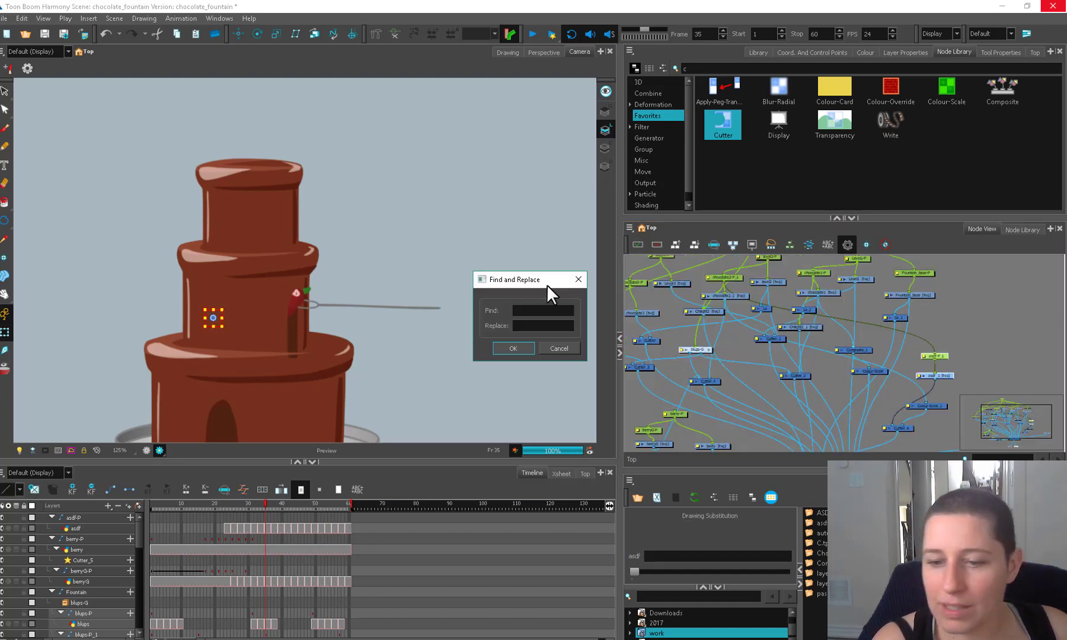
type("asdf")
left_click(543, 325)
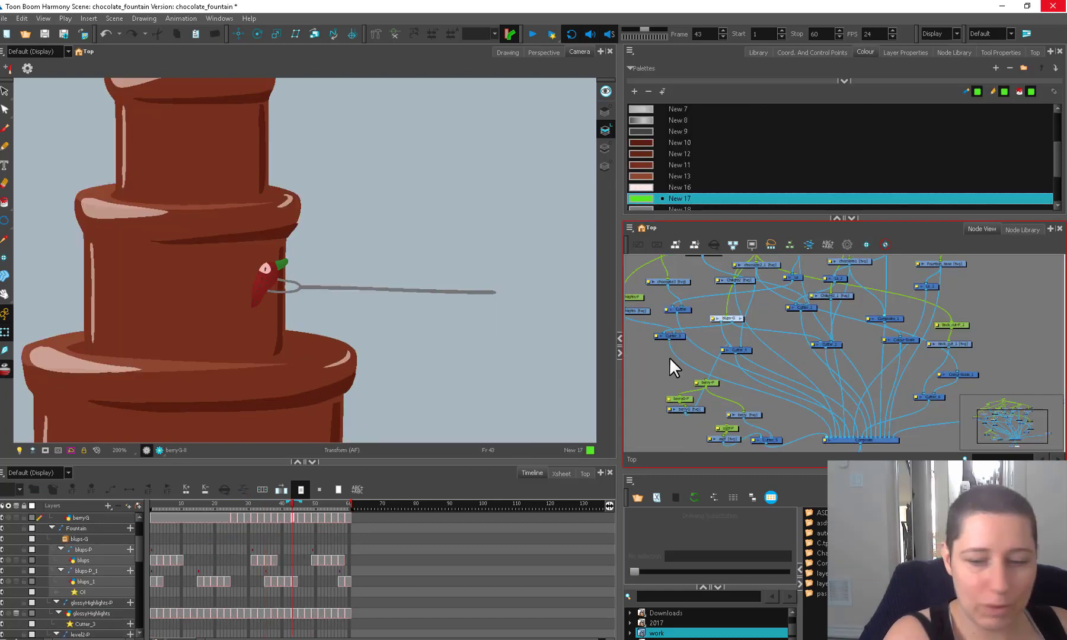
Place the auto_group template in the node network beneath the berry nodes.
scroll(716, 358, "down", 2)
left_click(821, 533)
left_click_drag(860, 521, 686, 399)
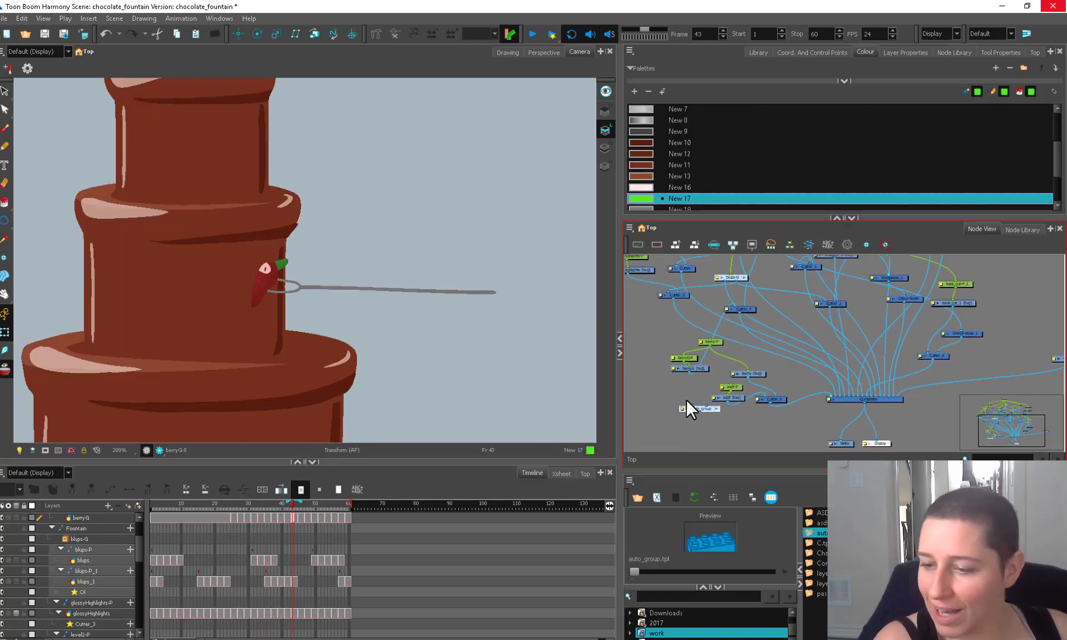
Sample the New 13 chocolate colour and brush a curved highlight around the strawberry on successive ahighlight_B_1 drawings, starting at frame 25.
key("alt+b")
left_click(109, 206)
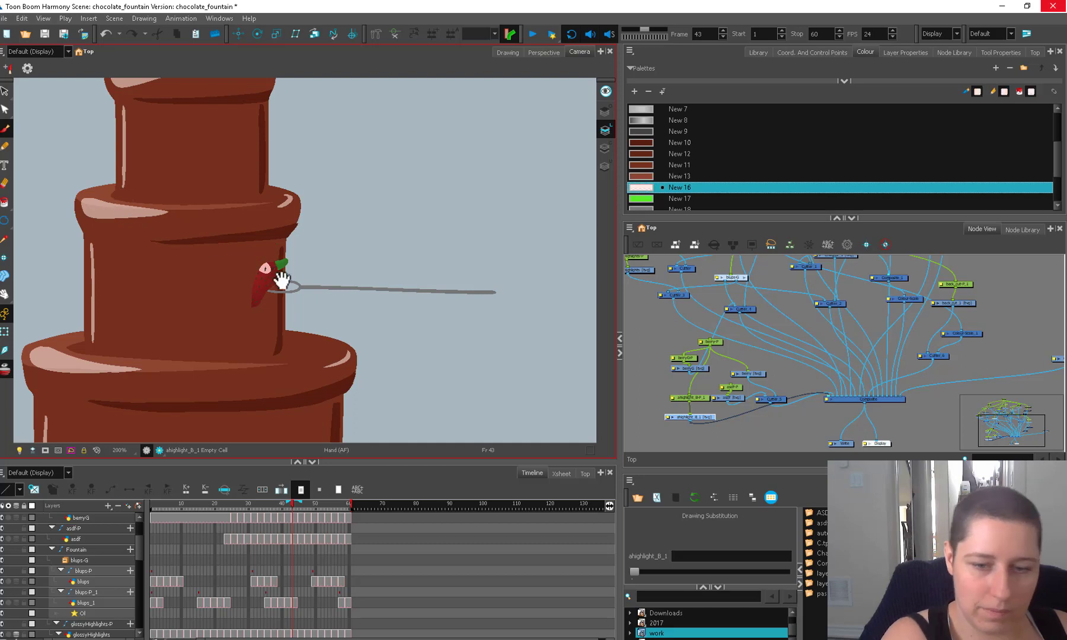
key("2")
mouse_move(282, 281)
left_mouse_down()
mouse_move(279, 332)
mouse_move(281, 297)
left_mouse_up()
key("d")
left_click(224, 256)
key("alt+b")
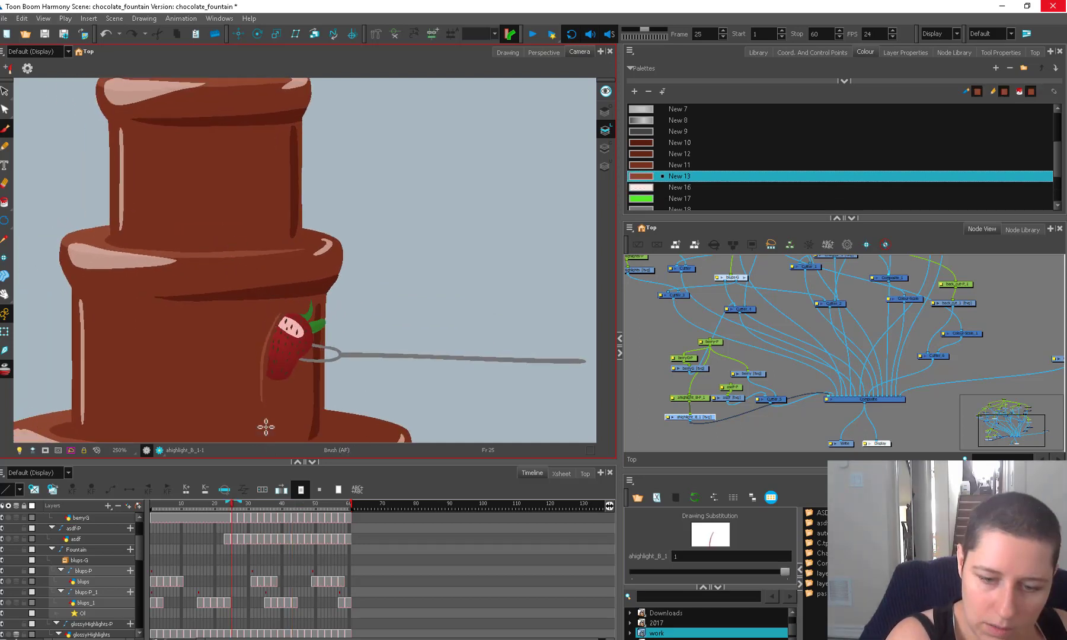
left_click_drag(304, 280, 300, 261)
key("period")
key("period")
key("period")
key("period")
left_click_drag(259, 379, 285, 298)
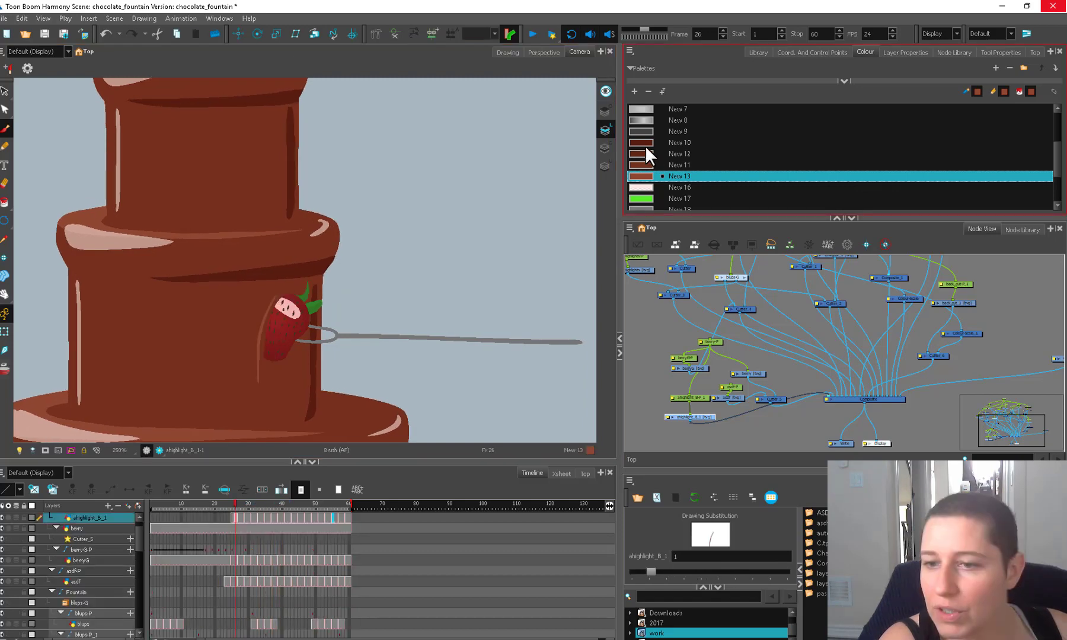
Choose the dark New 10 colour and brush a shadow line along the inside of the strawberry's highlight on frame 31.
left_click(645, 144)
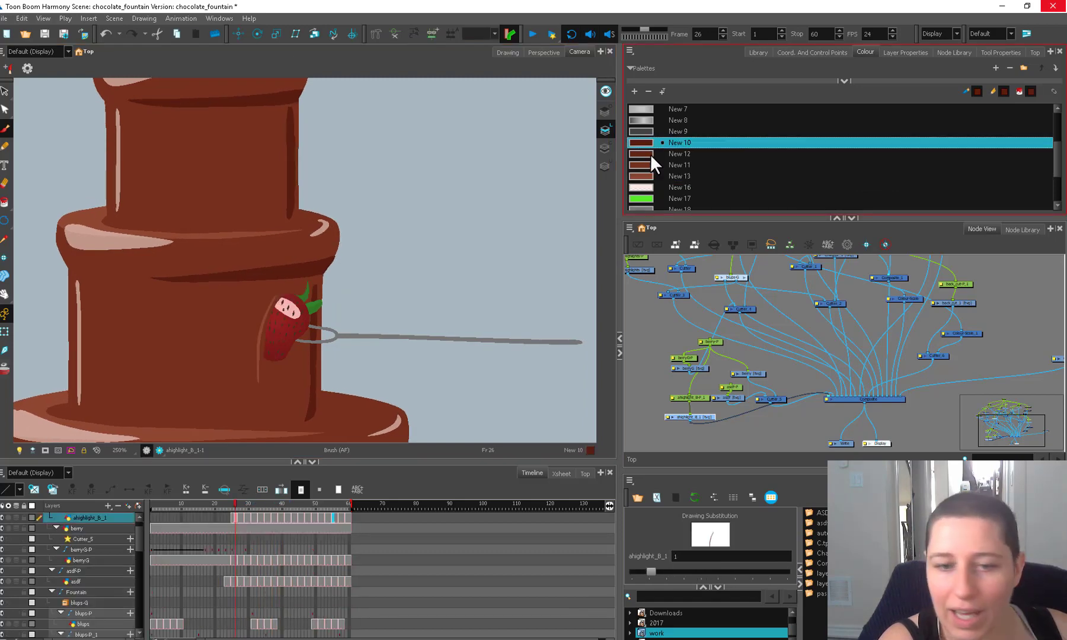
key("2")
key("period")
key("period")
key("period")
key("period")
key("period")
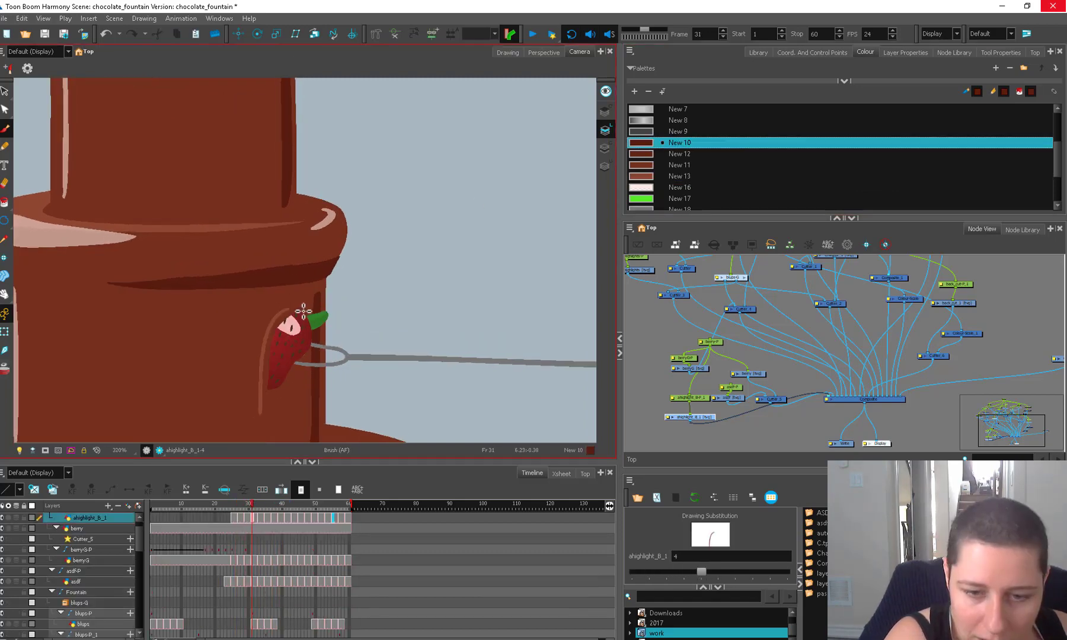
left_click_drag(283, 319, 260, 394)
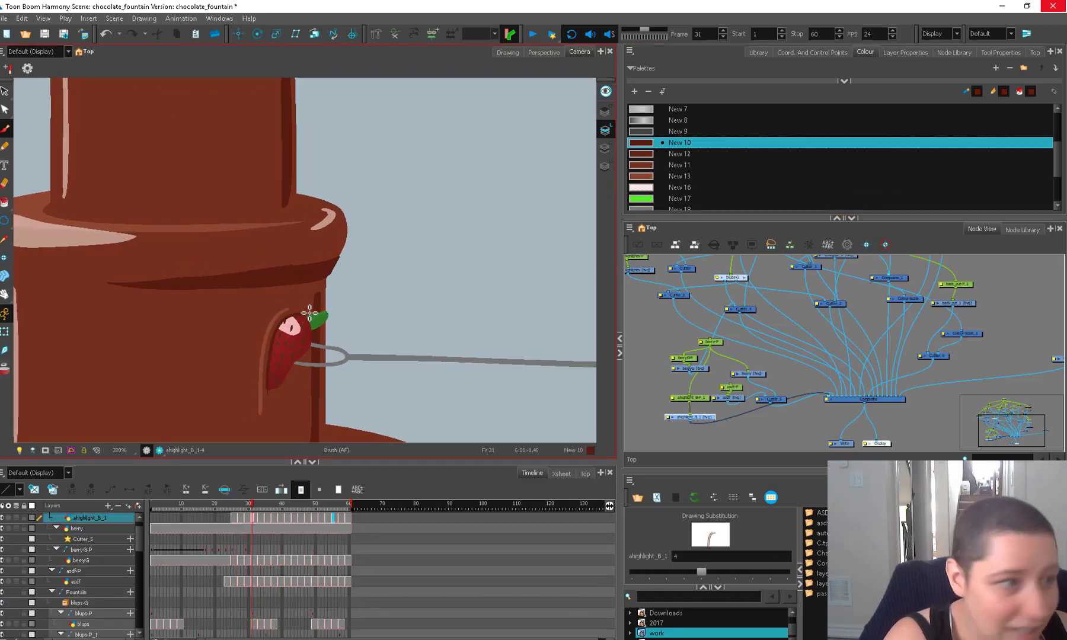
Brush the New 10 shadow line inside the ahighlight_B_1 curve on frames 33, 35 and 37.
key("period")
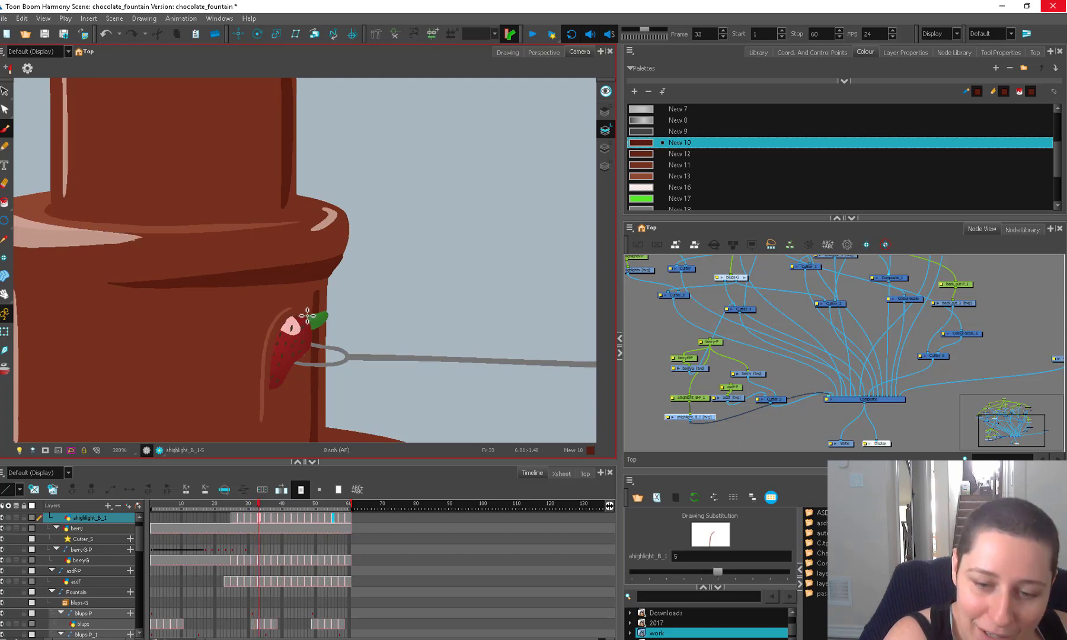
left_click_drag(292, 314, 269, 401)
key("period")
key("period")
mouse_move(296, 314)
left_mouse_down()
mouse_move(275, 324)
mouse_move(261, 399)
left_mouse_up()
key("period")
key("period")
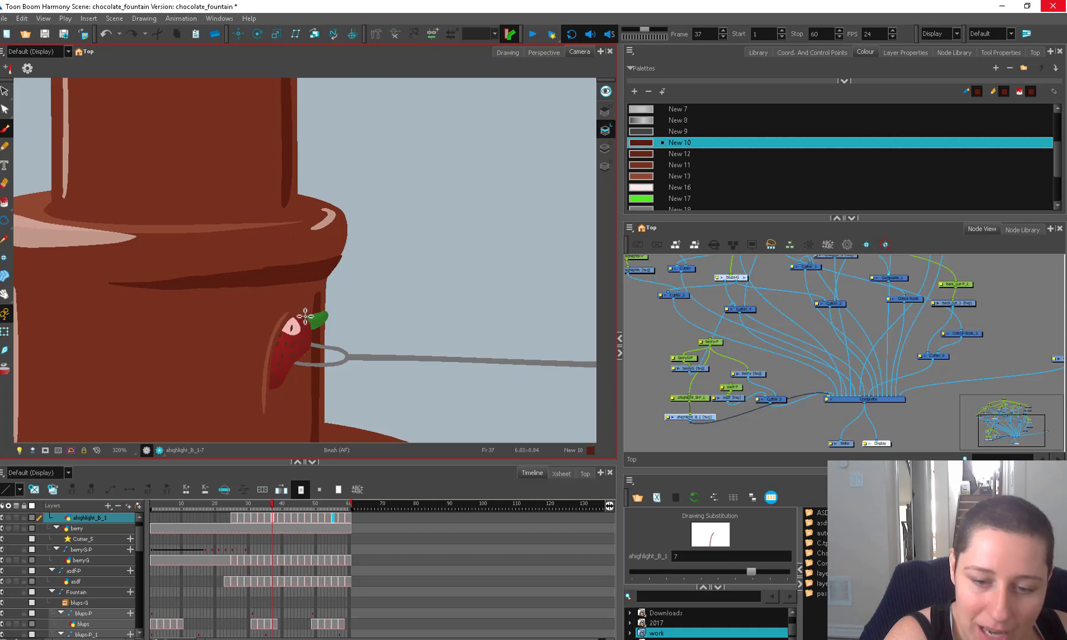
mouse_move(295, 318)
left_mouse_down()
mouse_move(267, 363)
mouse_move(268, 397)
left_mouse_up()
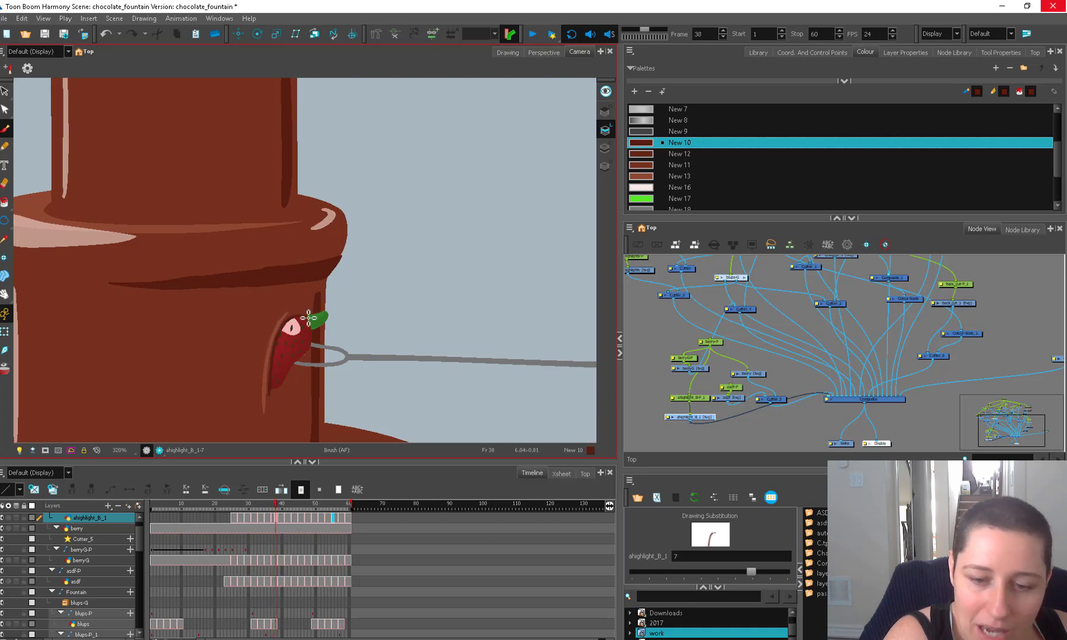
Continue the New 10 shadow line on frame 39 and the following ahighlight_B_1 drawing, stepping past frame 43.
key("period")
key("period")
mouse_move(296, 316)
left_mouse_down()
mouse_move(281, 327)
mouse_move(265, 396)
left_mouse_up()
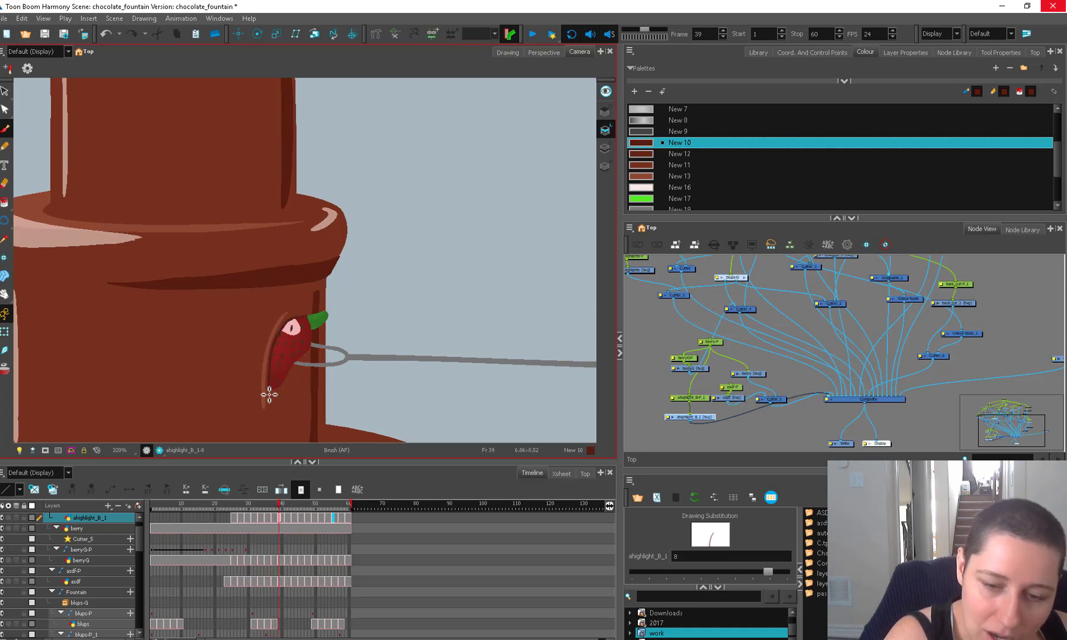
key("period")
key("period")
mouse_move(298, 316)
left_mouse_down()
mouse_move(279, 336)
mouse_move(265, 408)
left_mouse_up()
key("period")
key("period")
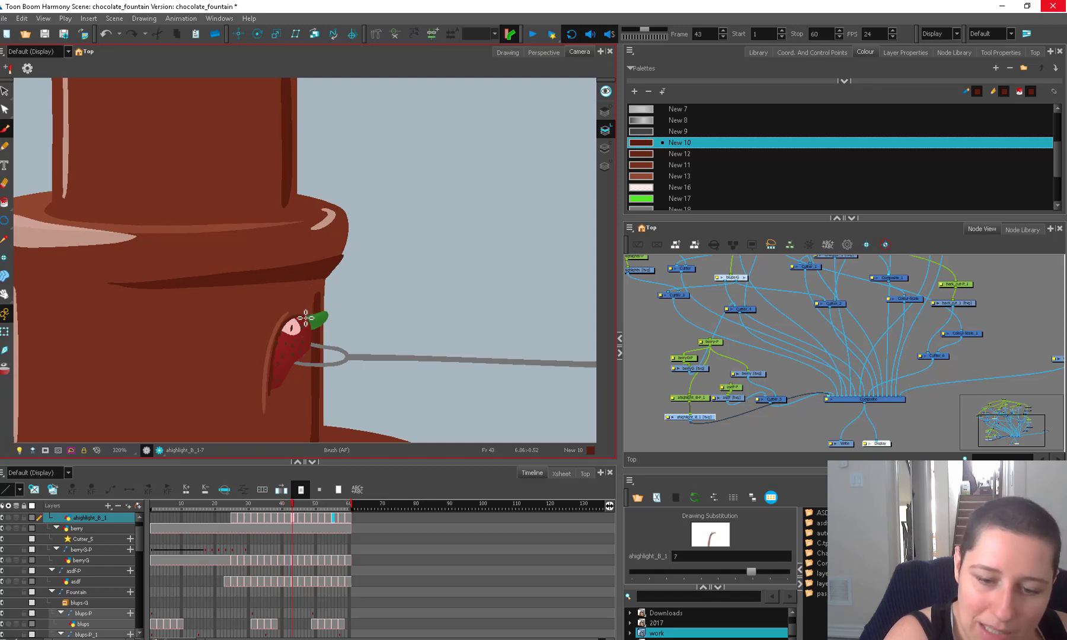
key("period")
key("period")
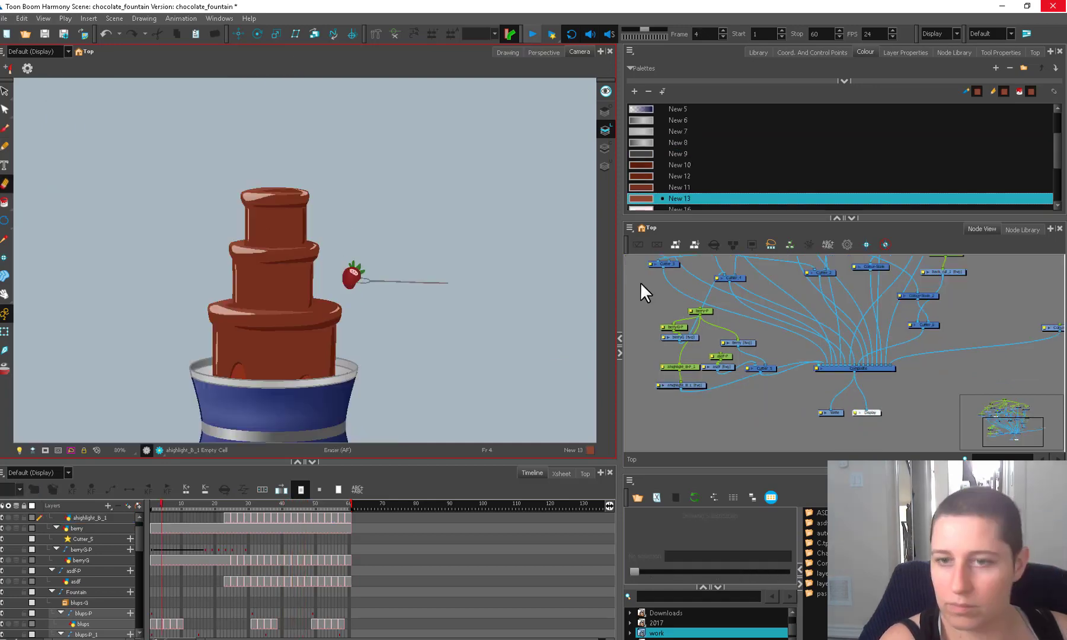
Render the scene, enlarge the result, play the animation through and close the playback window.
left_click(533, 34)
left_click(552, 354)
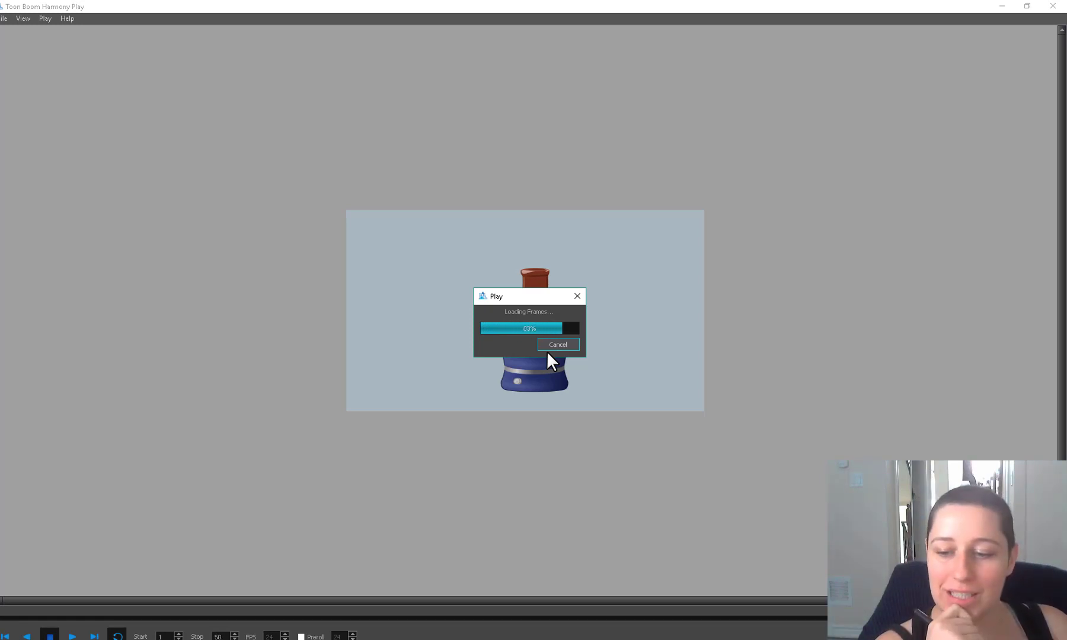
key("2")
key("2")
left_click_drag(688, 349, 681, 321)
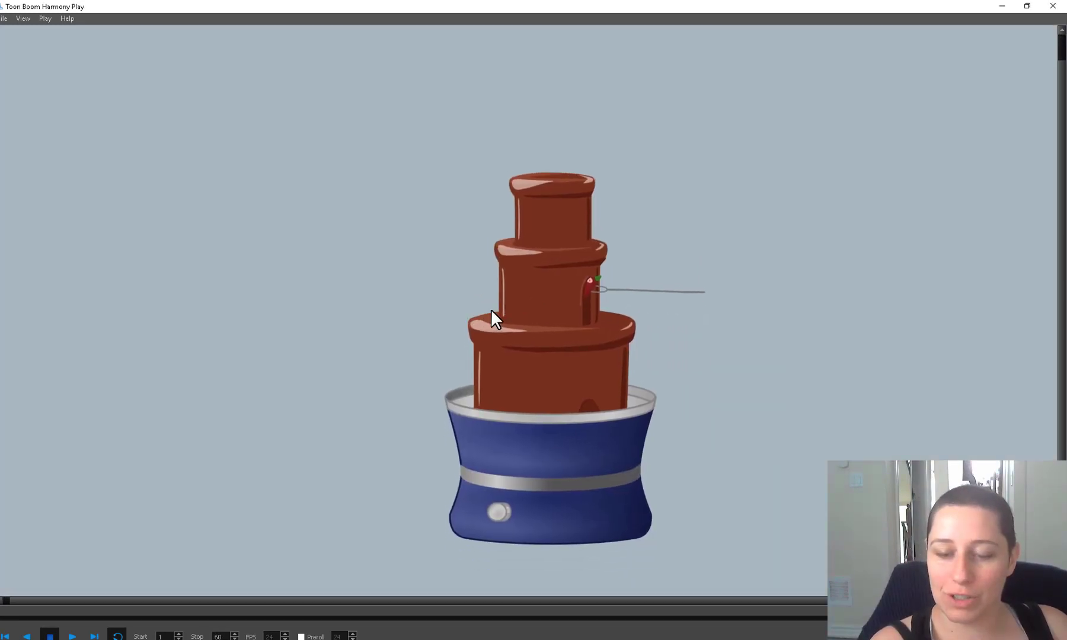
left_click(71, 636)
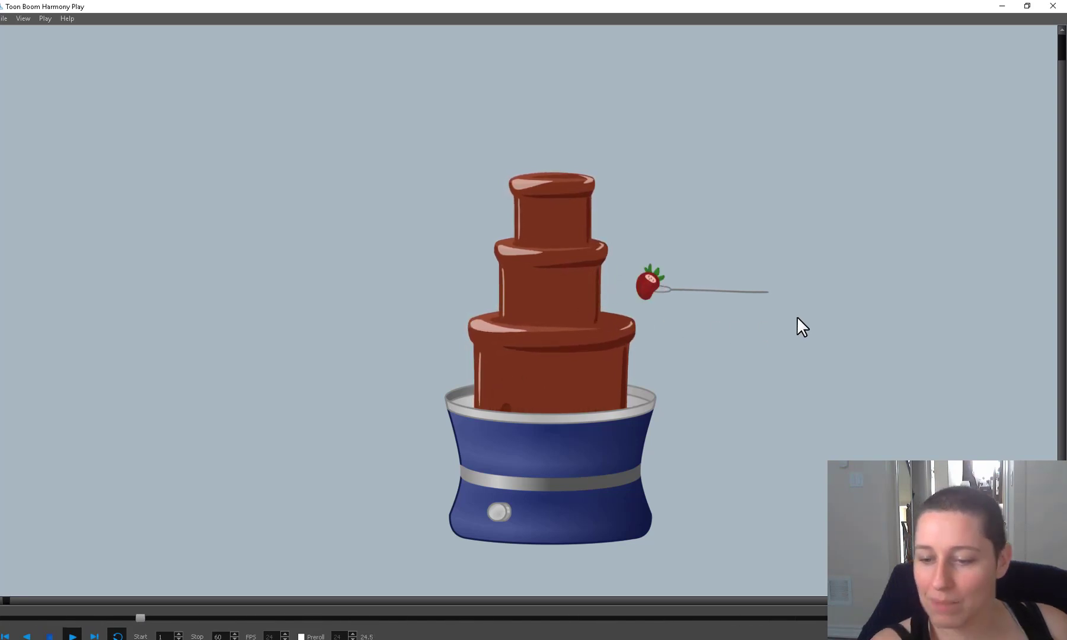
left_click(1052, 6)
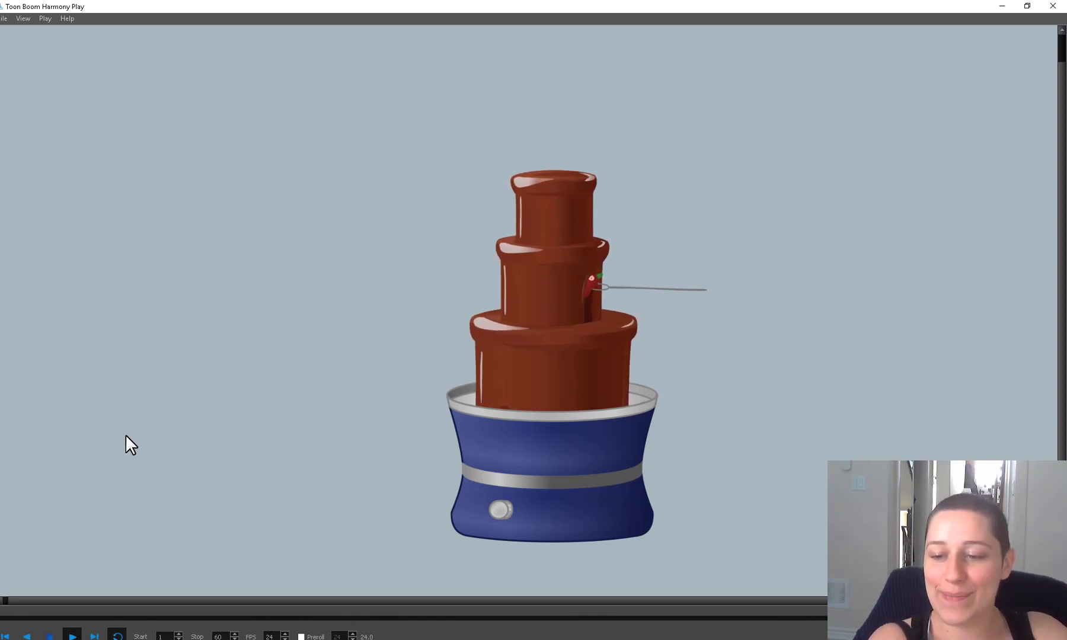
left_click(1054, 7)
Nudge the berry-P peg slightly upward above its child nodes in the node network.
key("grave")
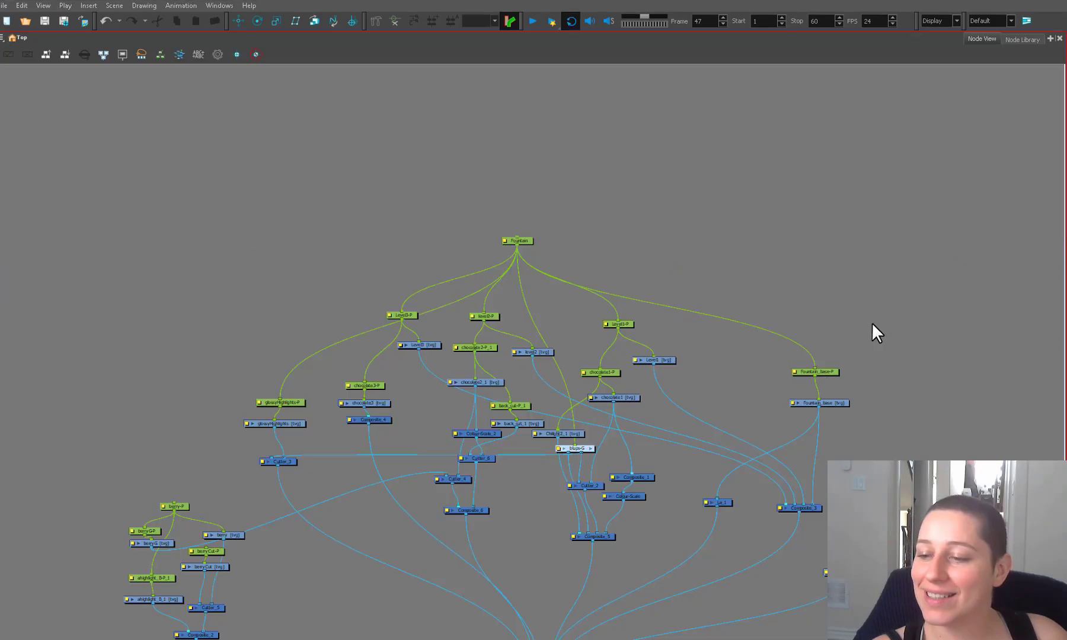
key("grave")
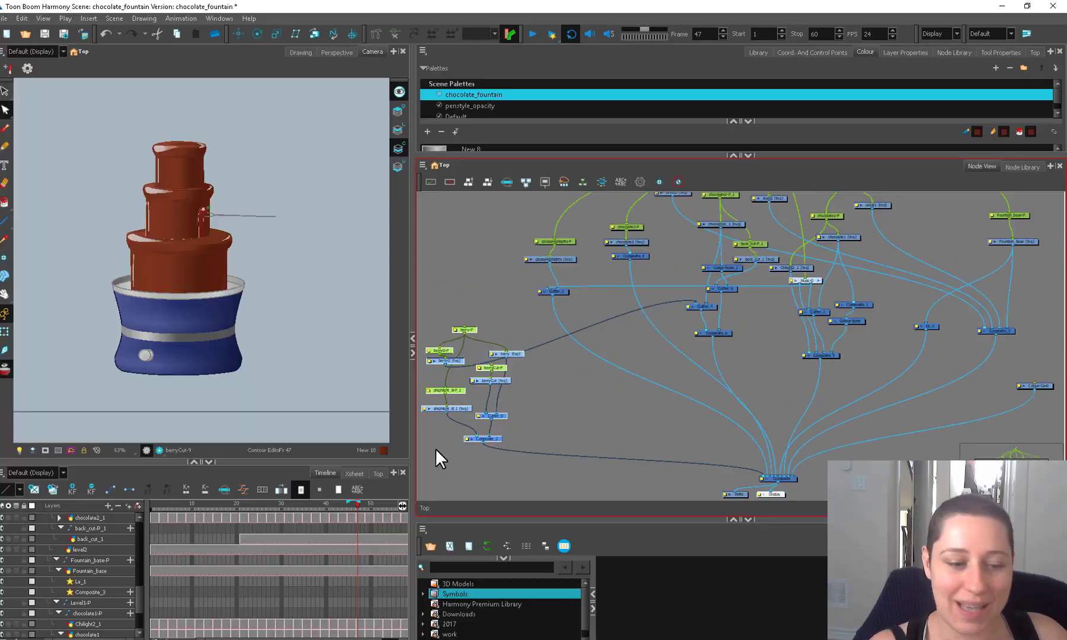
left_click(5, 332)
left_click_drag(469, 332, 472, 322)
left_click(506, 316)
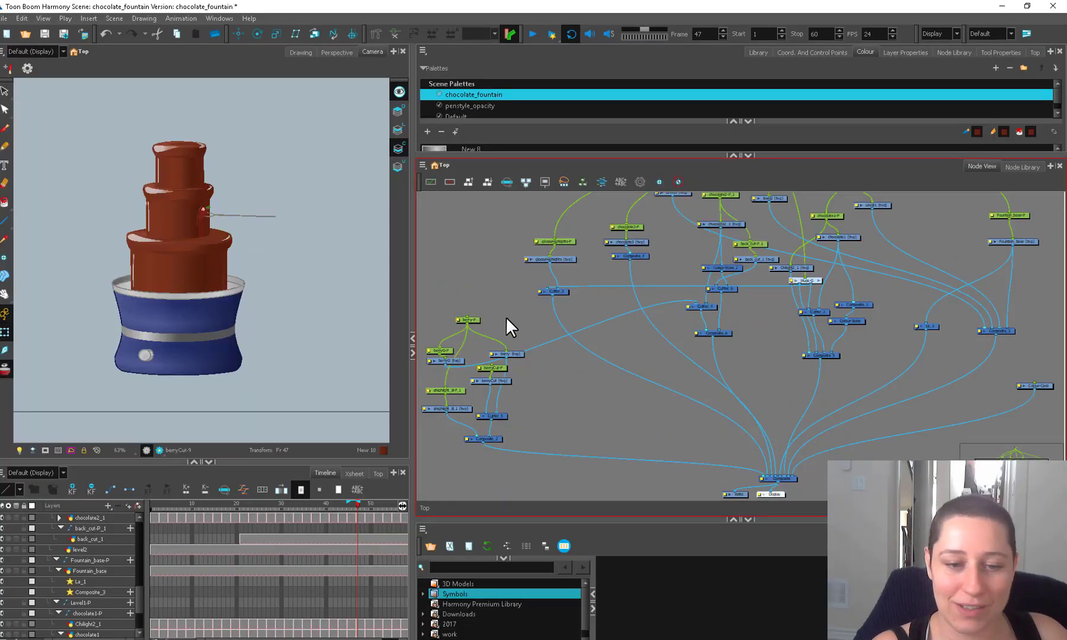
Examine the glossyHighlights branch with its Cutter_3 and the Level3-P peg controlling the fountain's upper tier.
left_click_drag(287, 497, 311, 492)
left_click_drag(668, 332, 624, 427)
scroll(624, 427, "up", 1)
left_click_drag(451, 304, 496, 375)
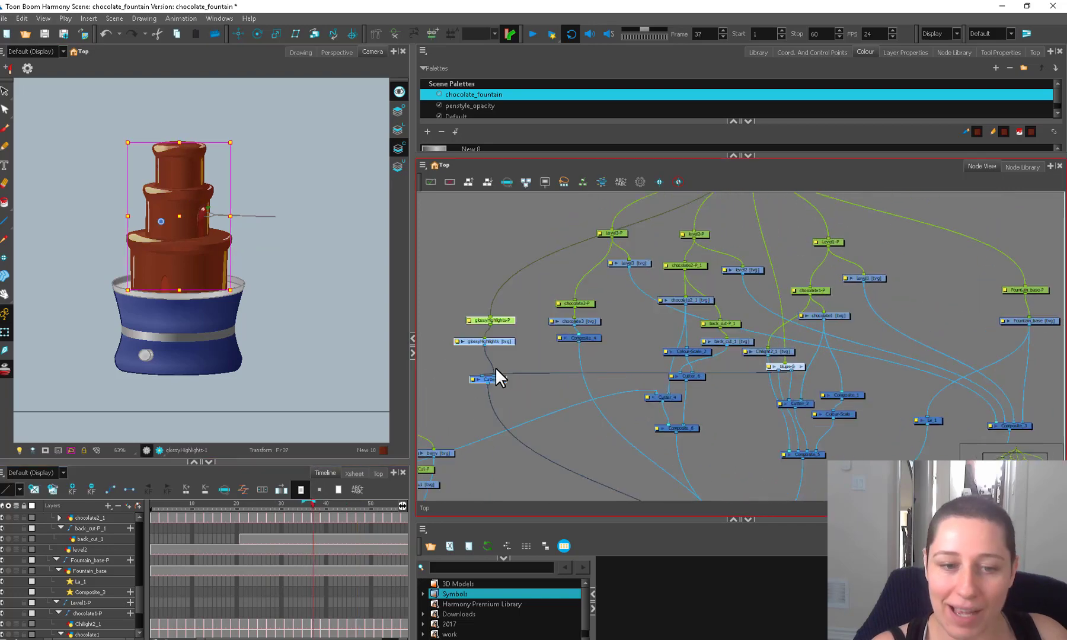
left_click(240, 304)
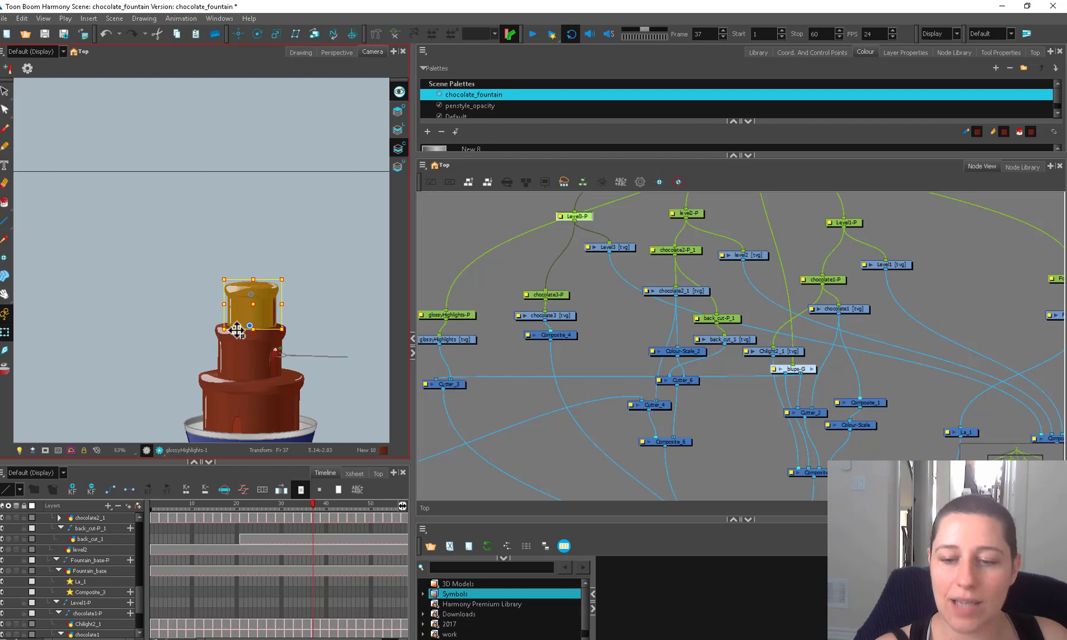
left_click_drag(461, 379, 581, 275)
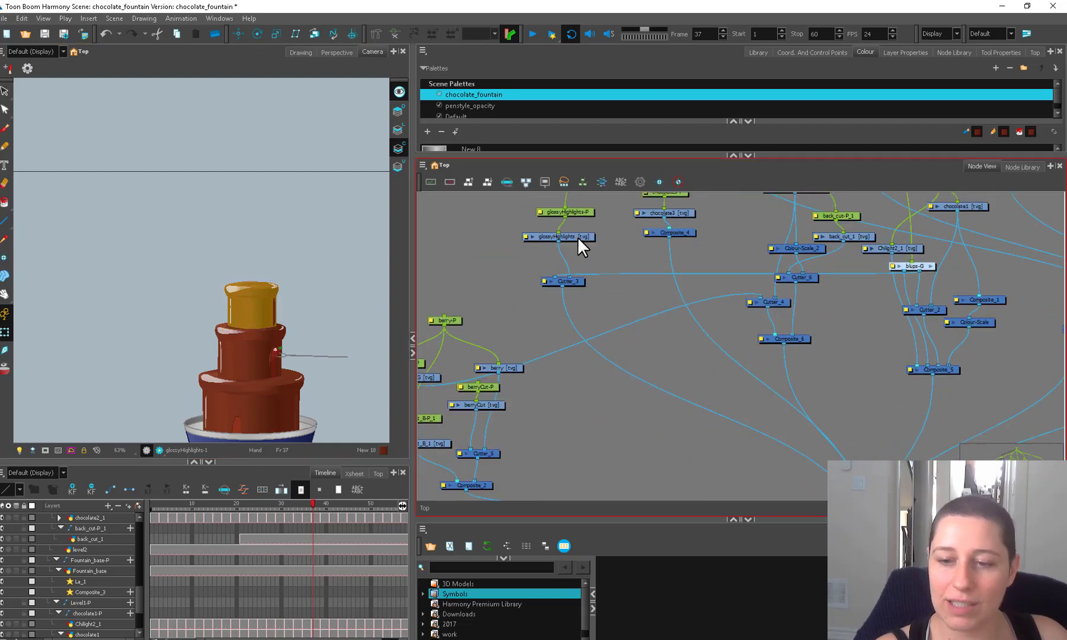
left_click_drag(578, 237, 499, 386)
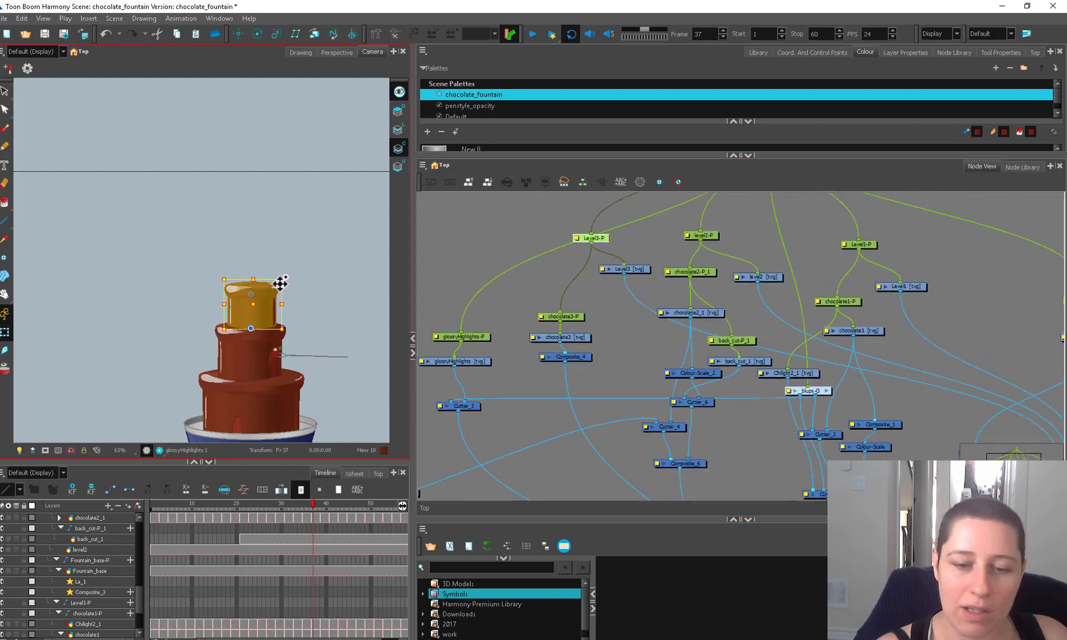
Try moving the fountain's upper and middle tiers with the Level3-P and level2-P pegs, and undo the moves.
left_click_drag(279, 286, 277, 242)
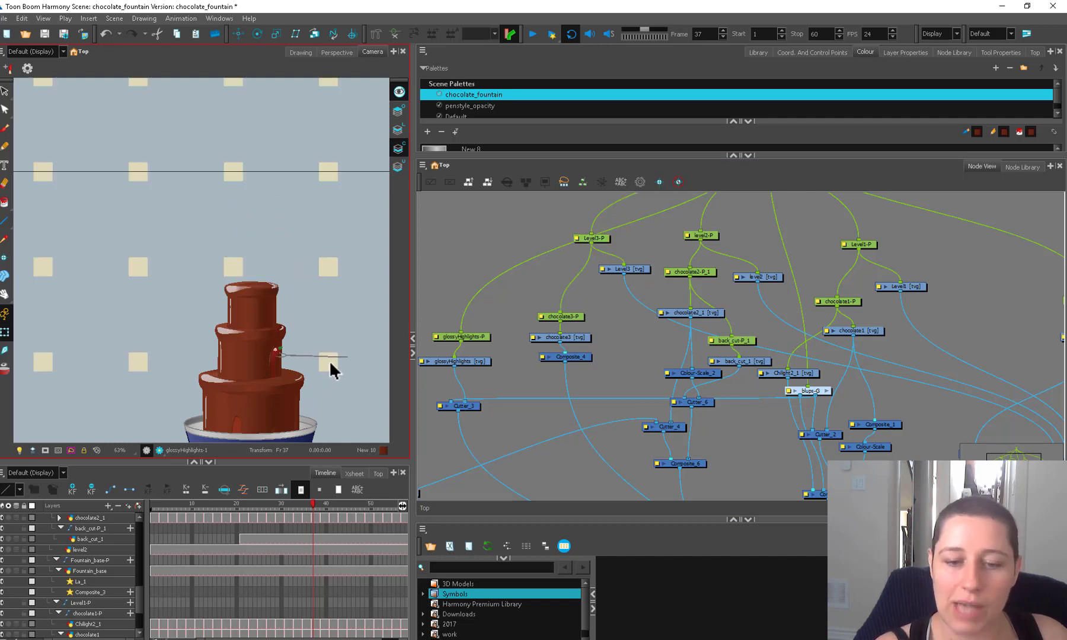
left_click(702, 235)
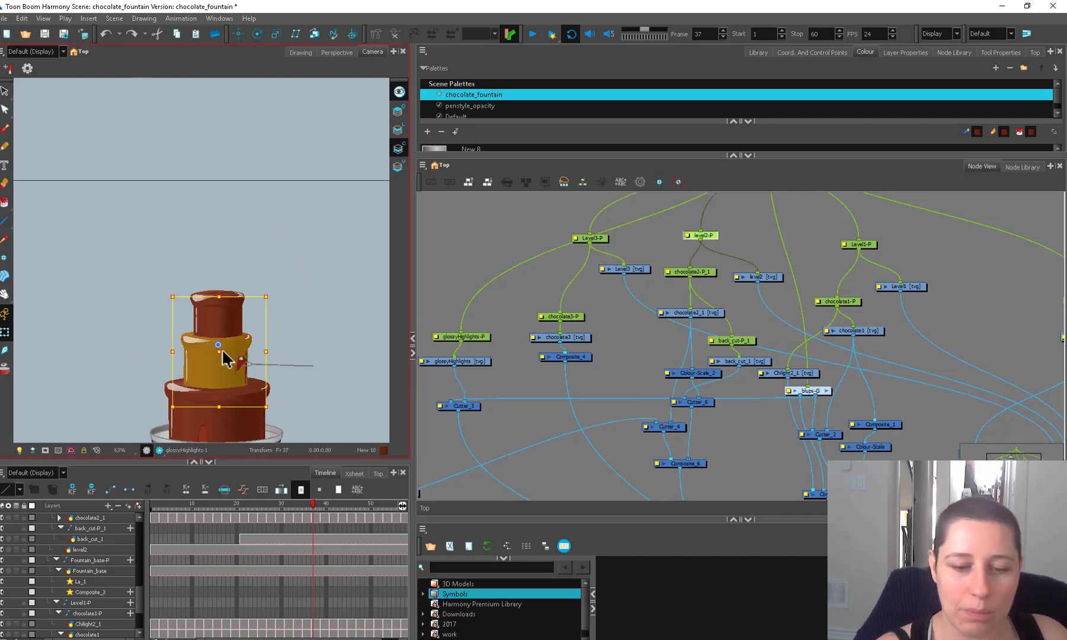
left_click_drag(226, 357, 333, 297)
key("ctrl+z")
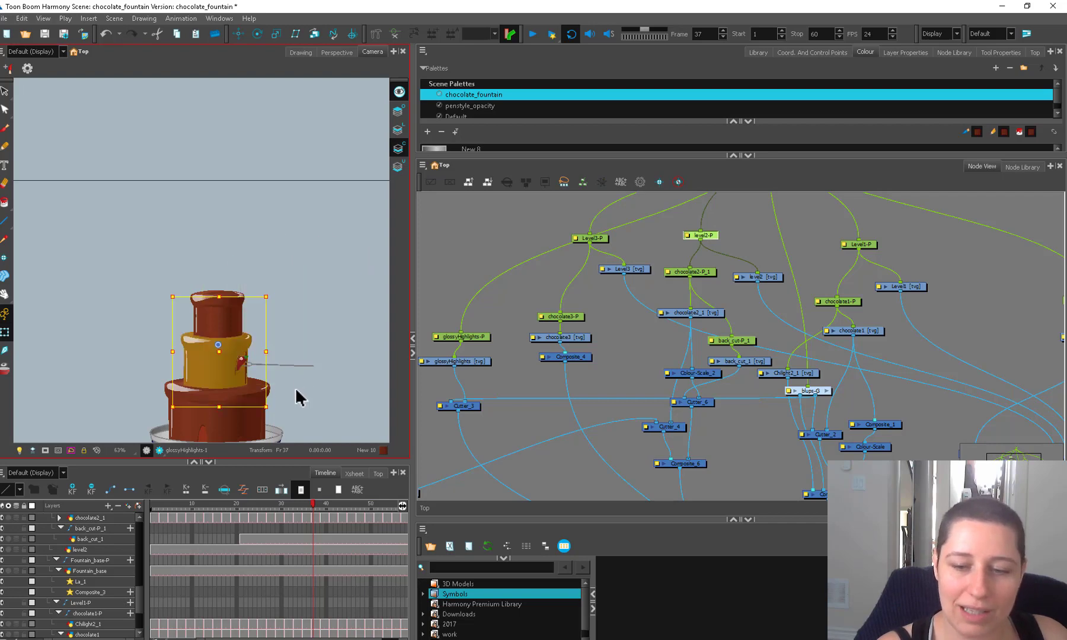
Examine the nodes of the fountain's lower tier, from the Level1-P peg down to Composite_5.
left_click(556, 278)
scroll(557, 278, "down", 3)
left_click(787, 330)
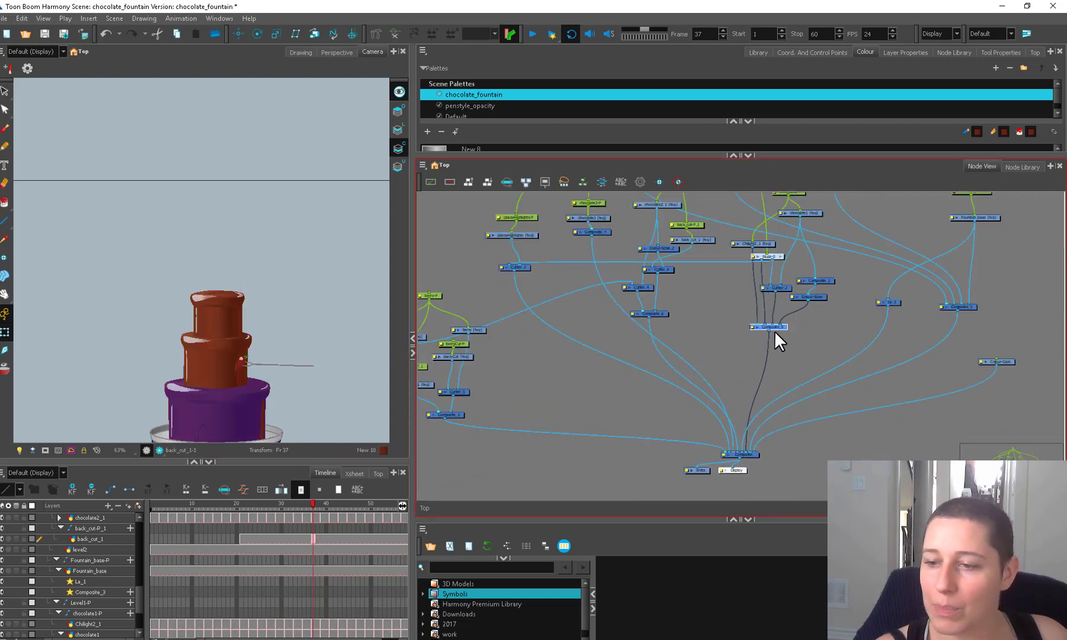
left_click_drag(774, 331, 609, 409)
left_click_drag(674, 216, 566, 426)
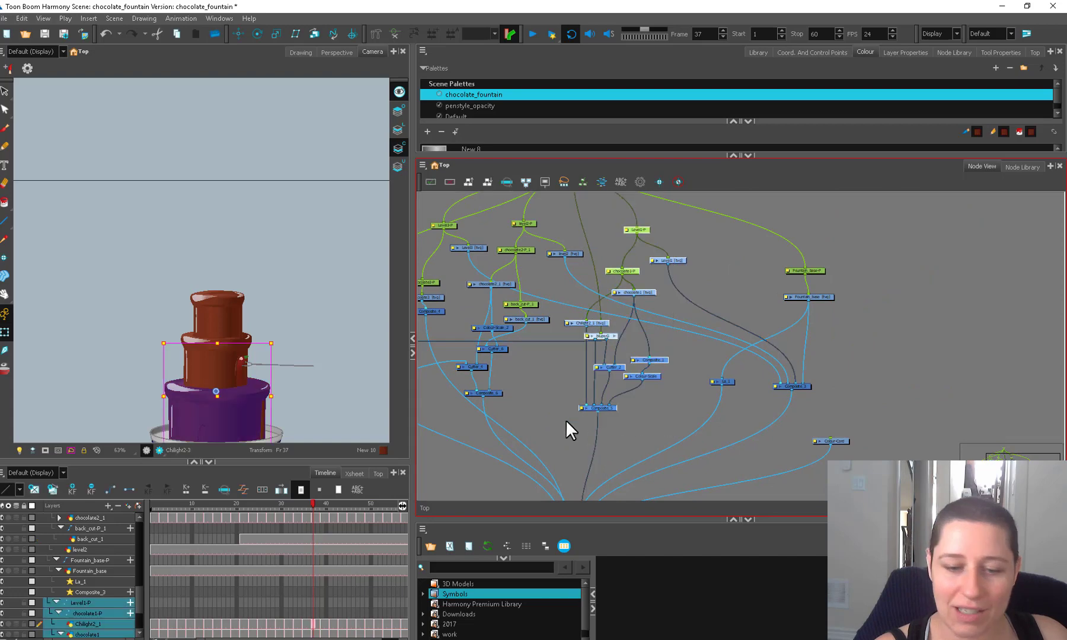
scroll(302, 326, "down", 2)
left_click(688, 268)
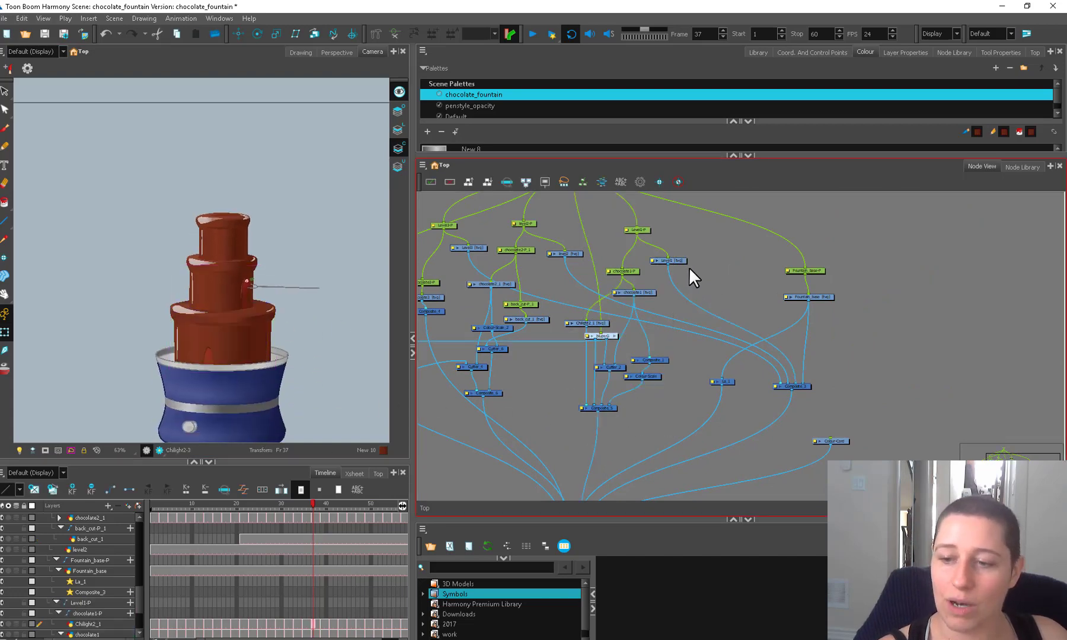
Examine how the chocolate2_1 and chocolate1 drawings connect to their Cutter, Colour-Scale and Composite nodes.
left_click_drag(556, 458, 602, 391)
left_click_drag(652, 340, 641, 339)
left_click_drag(774, 315, 781, 367)
mouse_move(557, 350)
left_mouse_down()
mouse_move(589, 352)
mouse_move(565, 330)
left_mouse_up()
left_click(600, 320)
left_click_drag(599, 272, 592, 350)
left_click(568, 319)
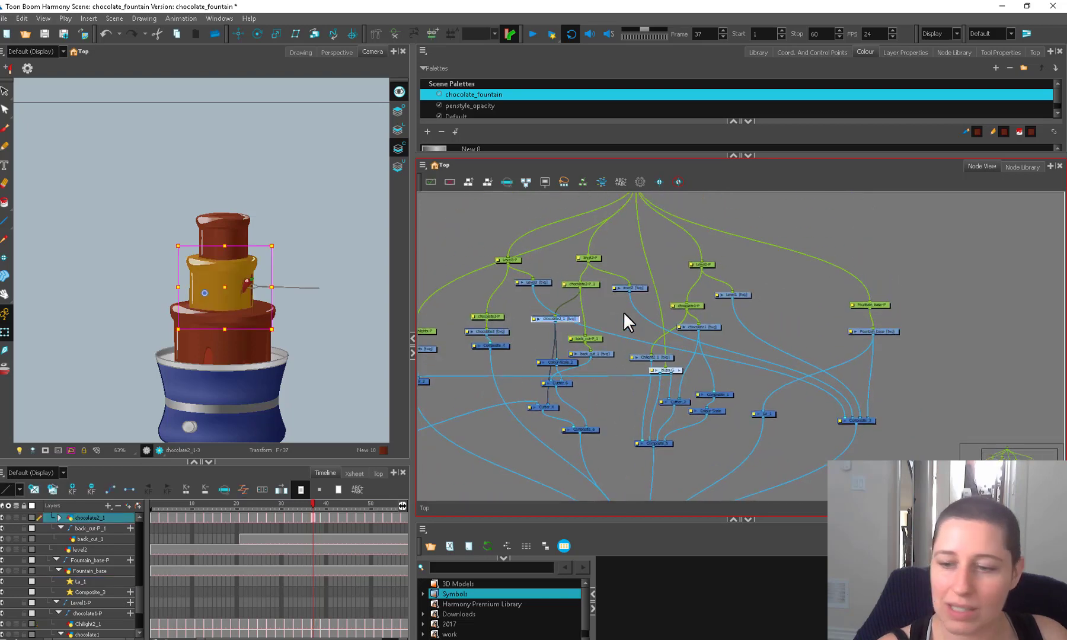
left_click(707, 332)
left_click(767, 318)
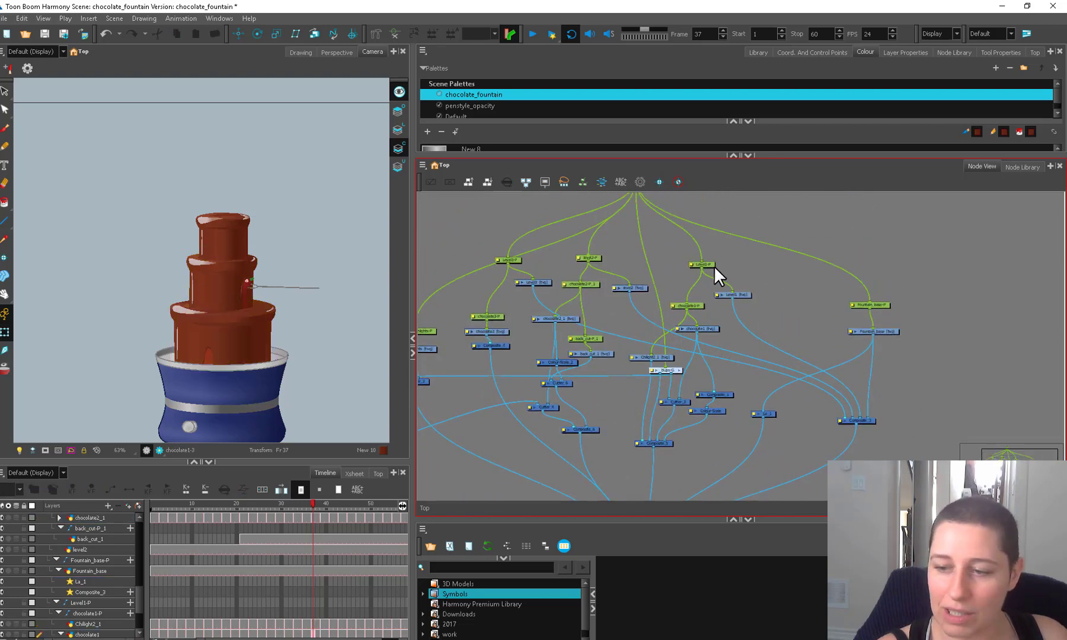
Examine which parts of the fountain the Chilight2_1, glossyHighlights and chocolate1 drawing nodes cover.
left_click(711, 266)
left_click_drag(762, 330, 656, 320)
left_click_drag(550, 349, 545, 342)
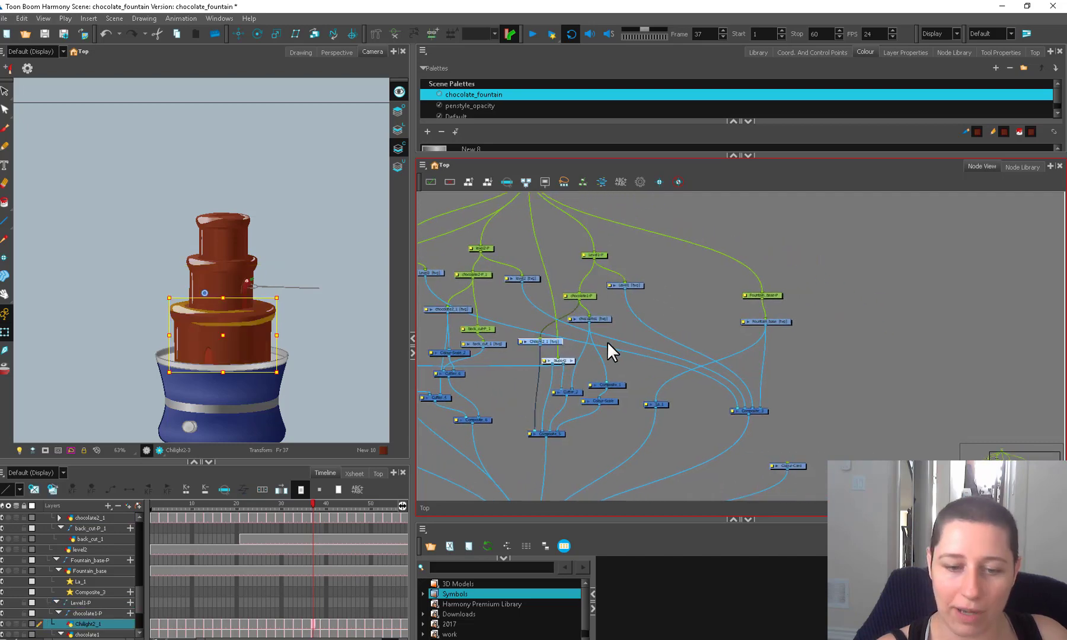
left_click(679, 272)
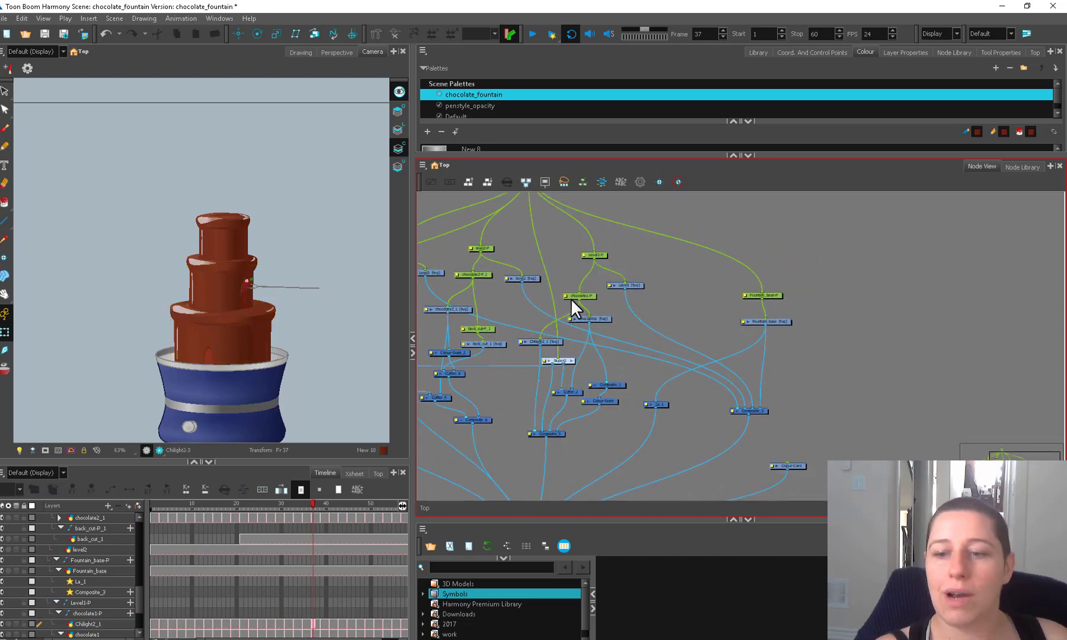
scroll(634, 338, "down", 3)
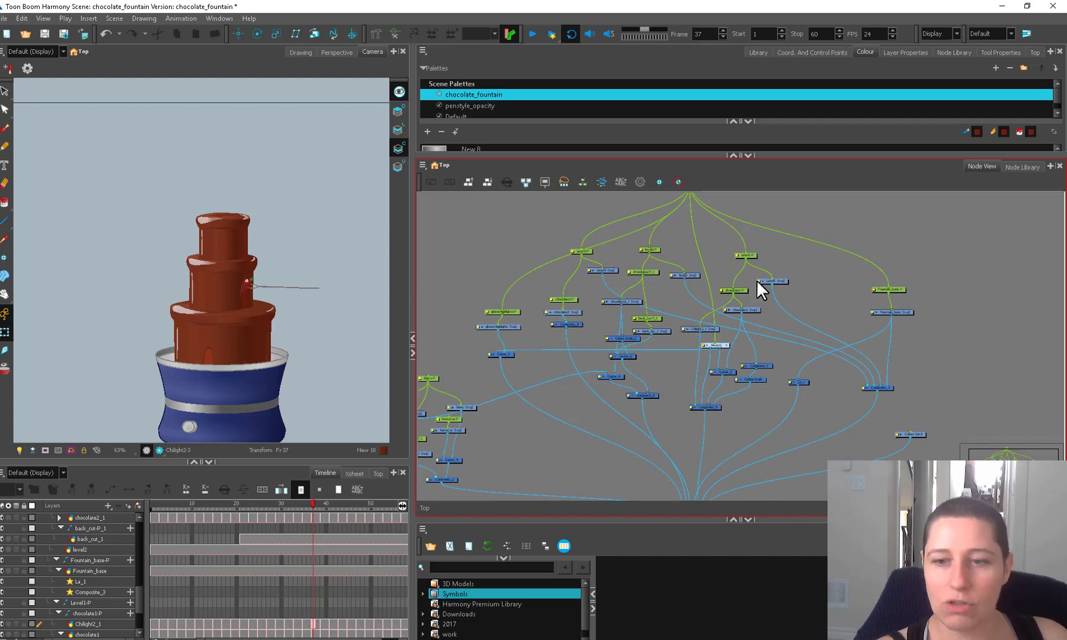
left_click(705, 329)
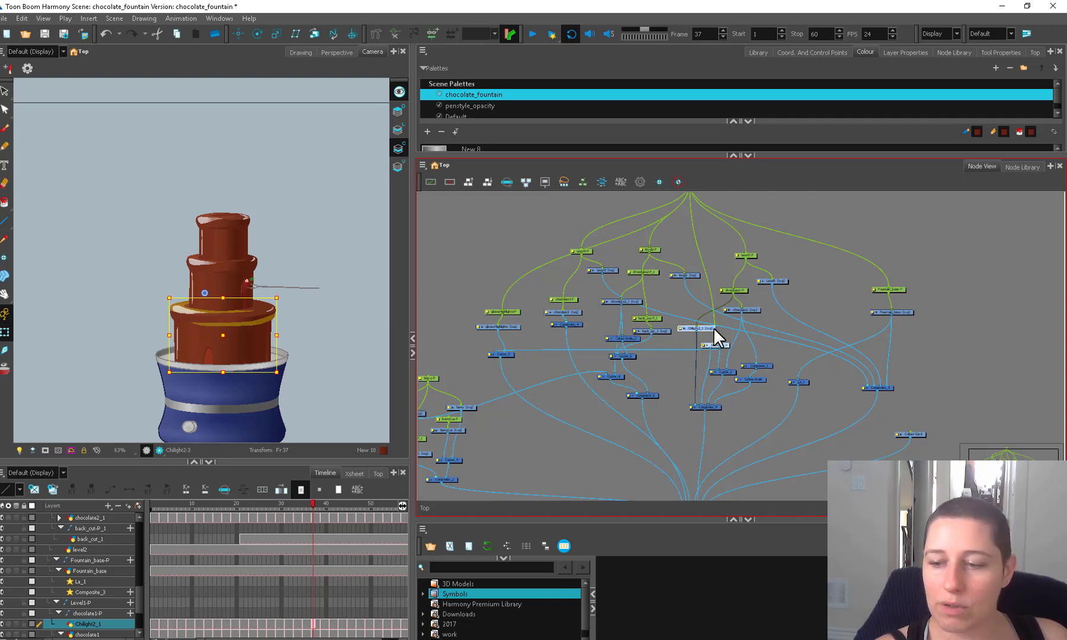
left_click_drag(712, 328, 712, 325)
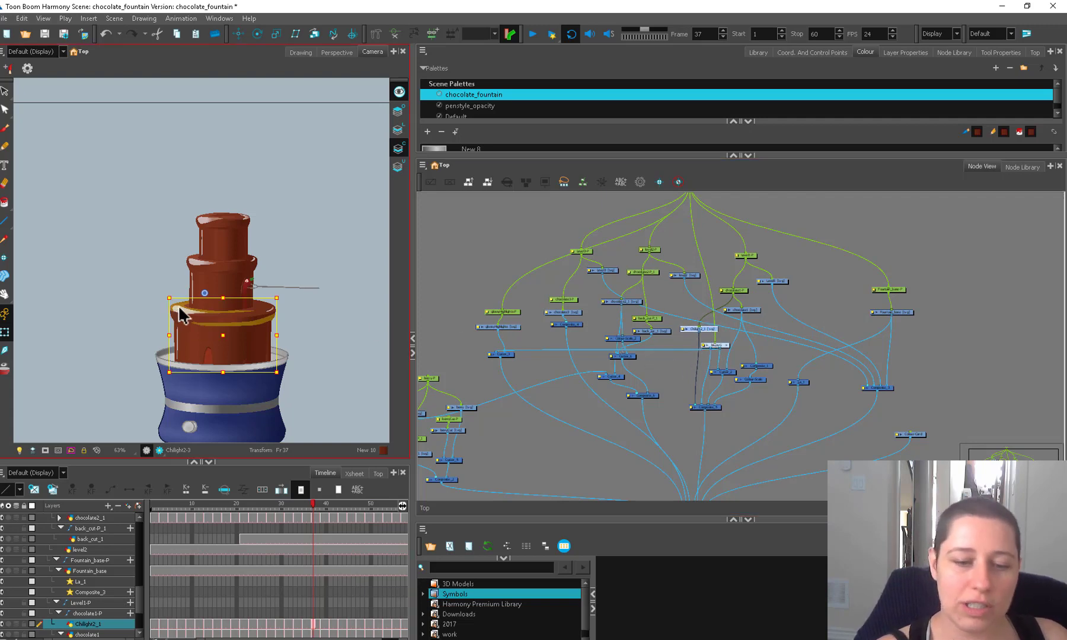
left_click(498, 327)
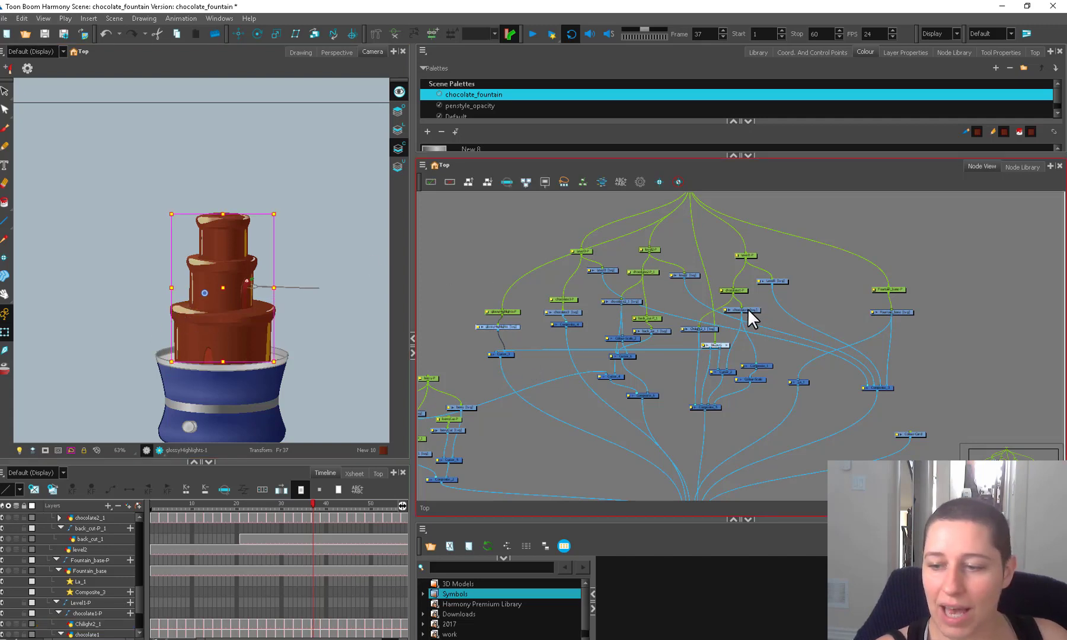
left_click_drag(747, 310, 744, 308)
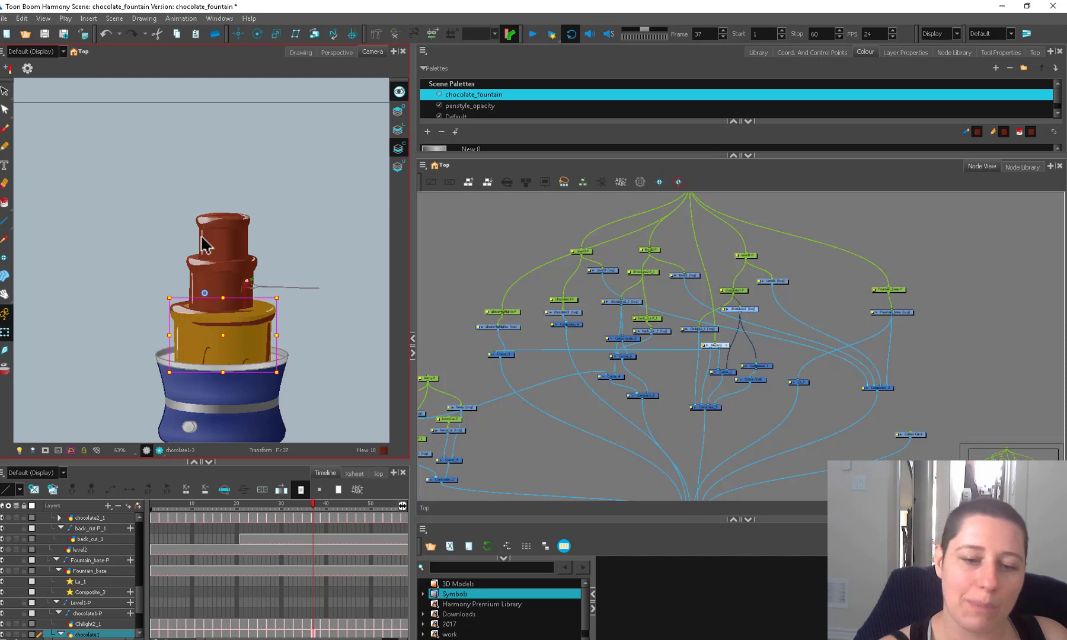
Try moving the lower tier's node group, from chocolate1-P to Composite_5, out beyond the fountain base nodes and back, undoing the misplaced return.
left_click_drag(759, 287, 687, 419)
left_click_drag(724, 372, 1033, 371)
left_click_drag(1026, 371, 689, 334)
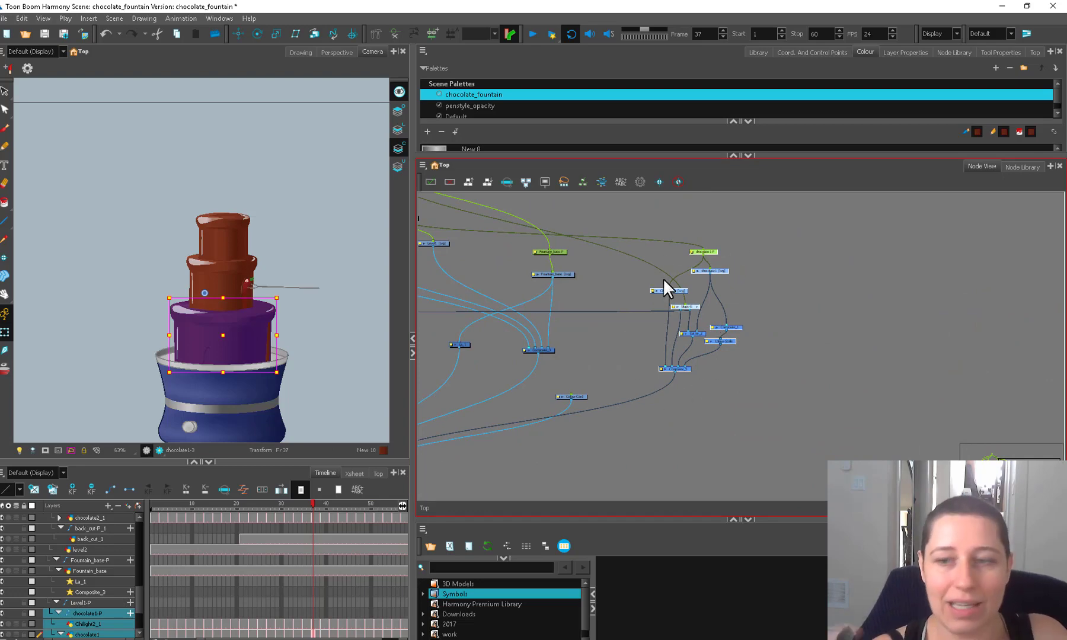
left_click_drag(716, 252, 327, 276)
left_click_drag(328, 276, 577, 299)
left_click_drag(579, 299, 602, 297)
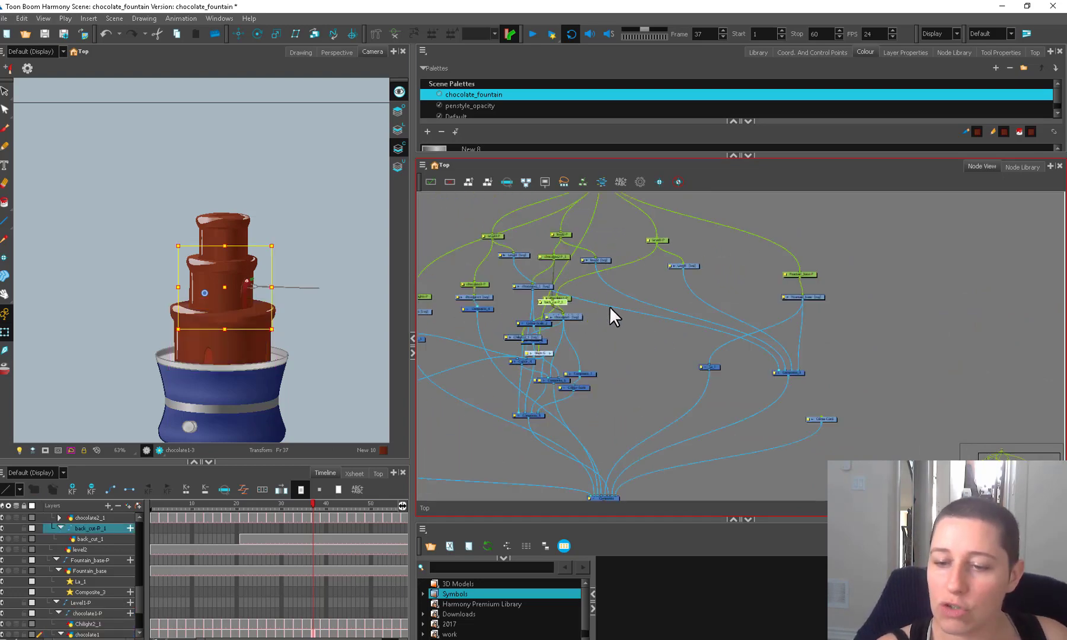
key("ctrl+z")
Move the lower tier's node group back beneath the Level1-P peg and select its nodes together.
left_click_drag(975, 278, 889, 406)
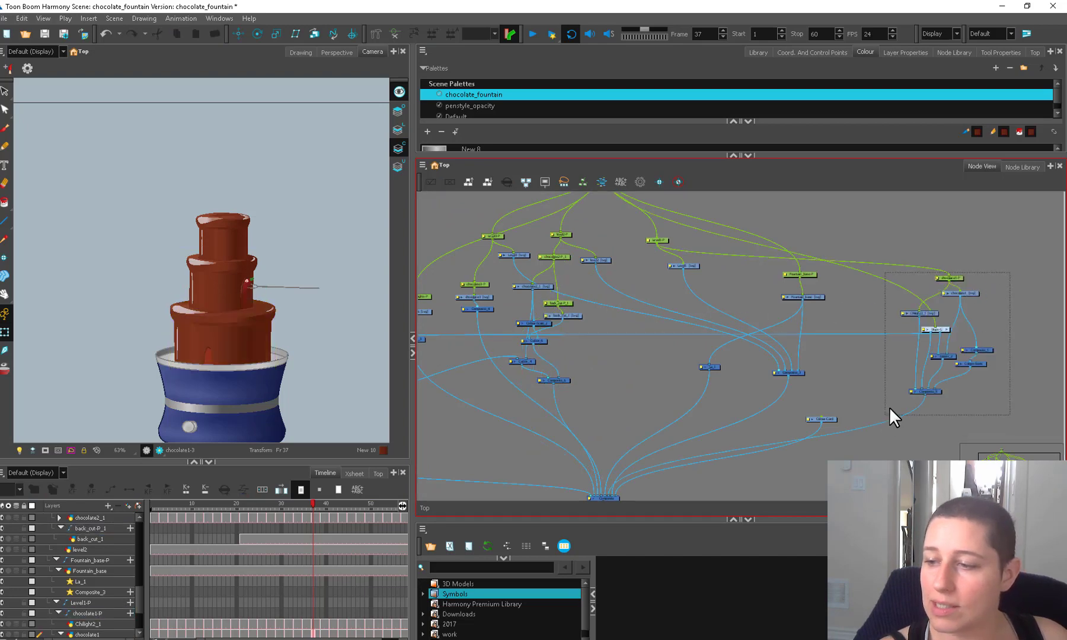
left_click_drag(939, 276, 635, 291)
left_click(714, 320)
scroll(714, 320, "down", 2)
left_click_drag(713, 332, 718, 322)
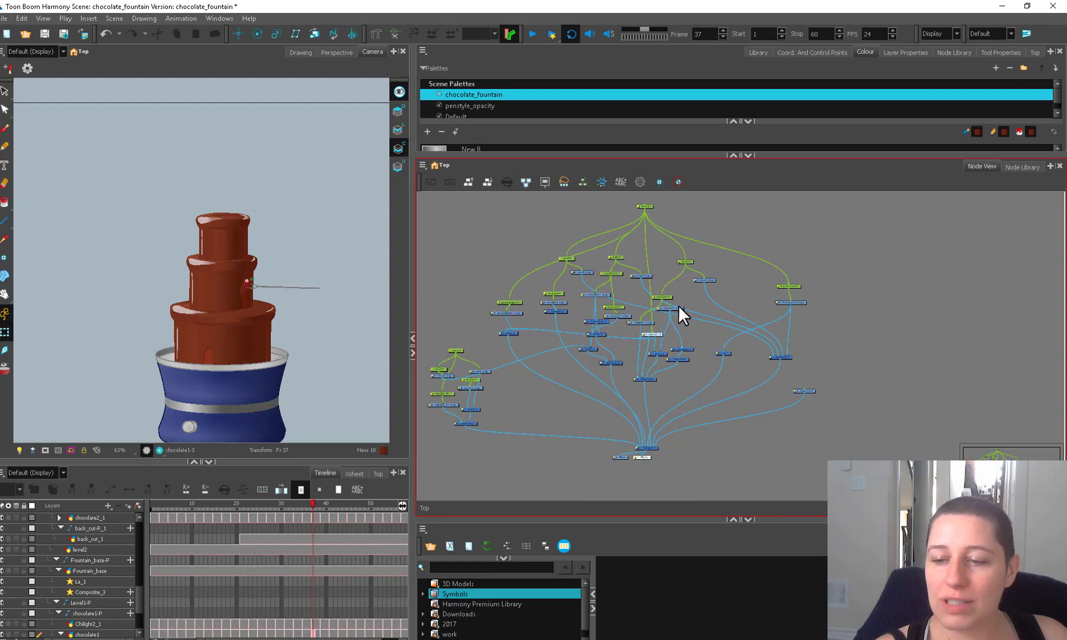
left_click_drag(682, 354, 698, 357)
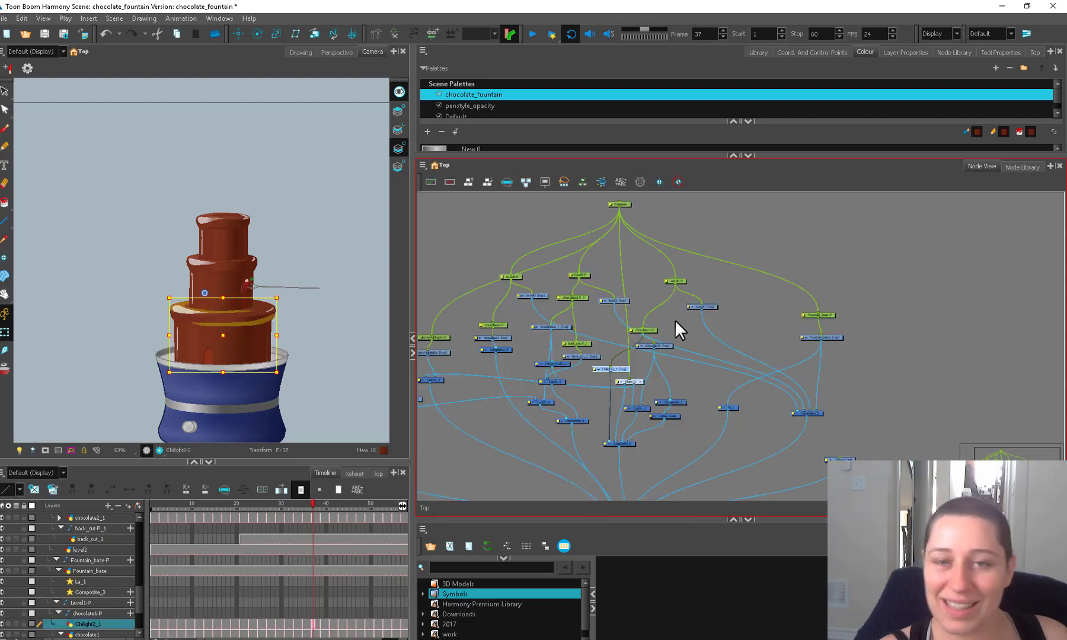
left_click_drag(675, 319, 600, 445)
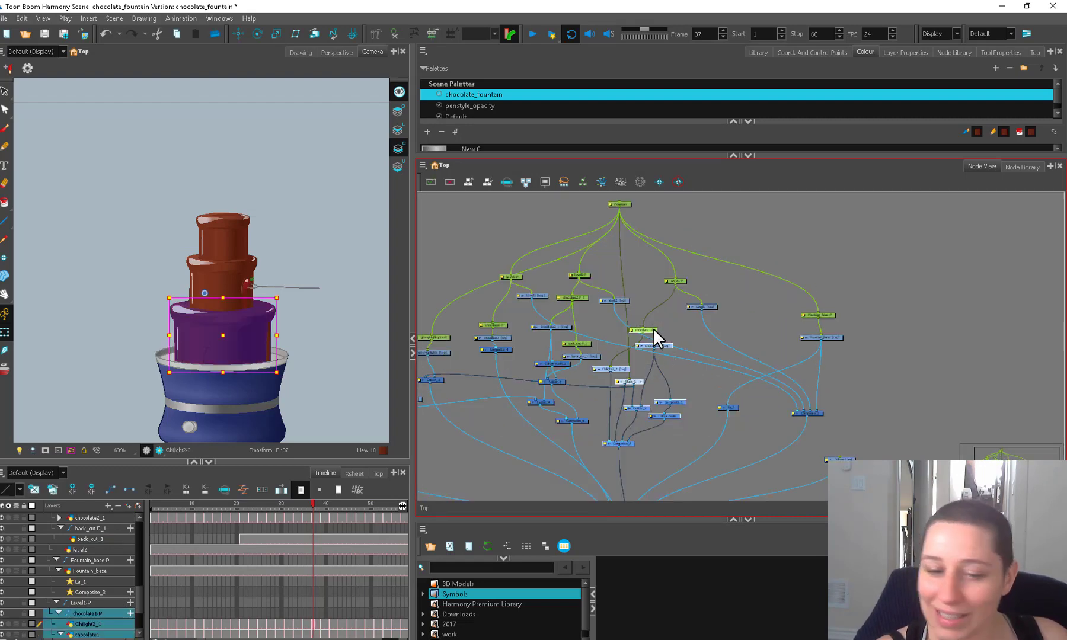
Add a red backdrop behind the strawberry's node group and reposition the backdrop and nodes so the group sits inside it.
left_click_drag(463, 371, 524, 440)
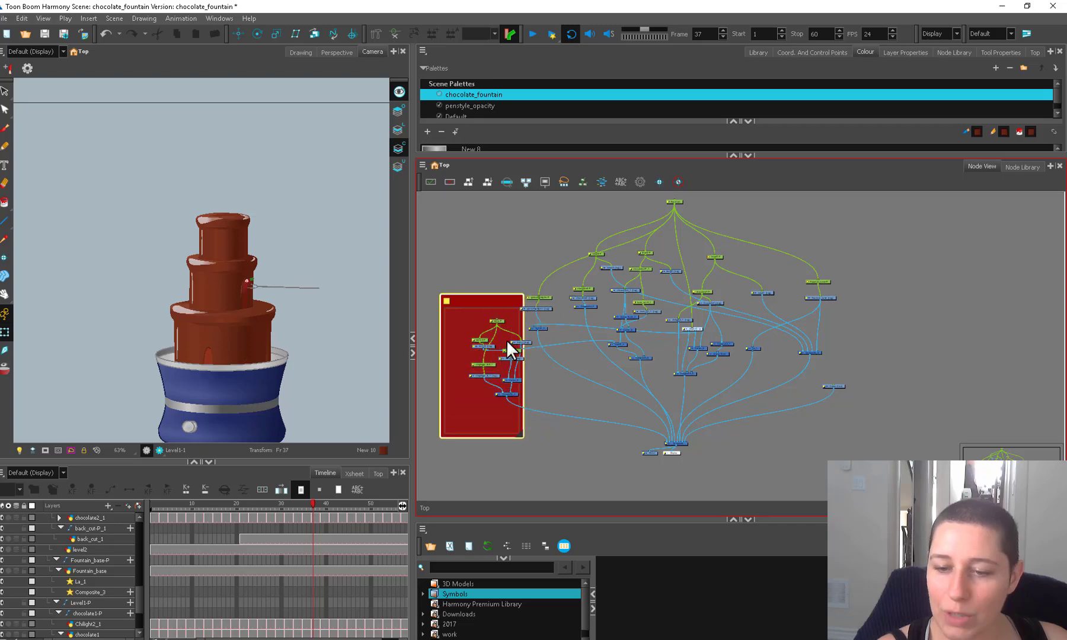
left_click_drag(497, 300, 457, 285)
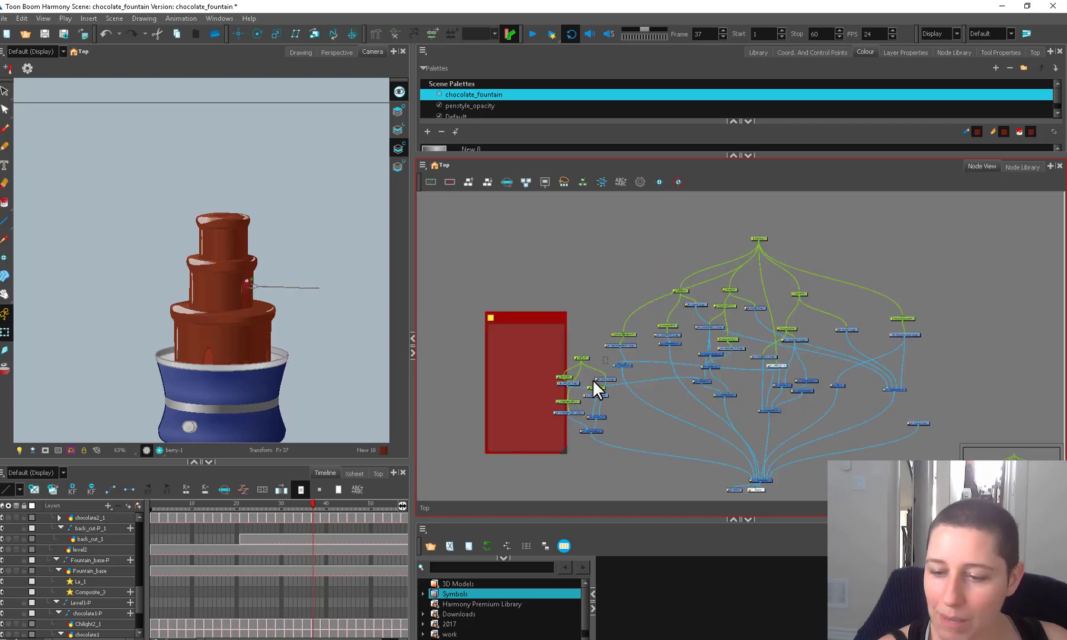
left_click_drag(603, 384, 552, 367)
left_click(599, 337)
Review the organised node network and play the chocolate fountain animation.
left_click_drag(785, 342, 666, 329)
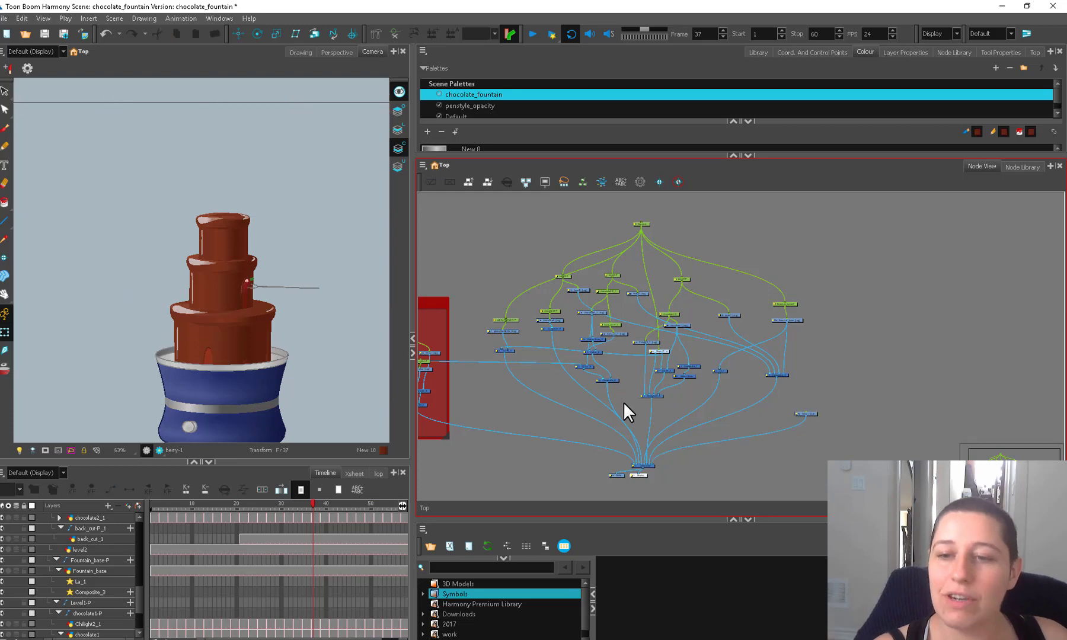
scroll(627, 411, "down", 3)
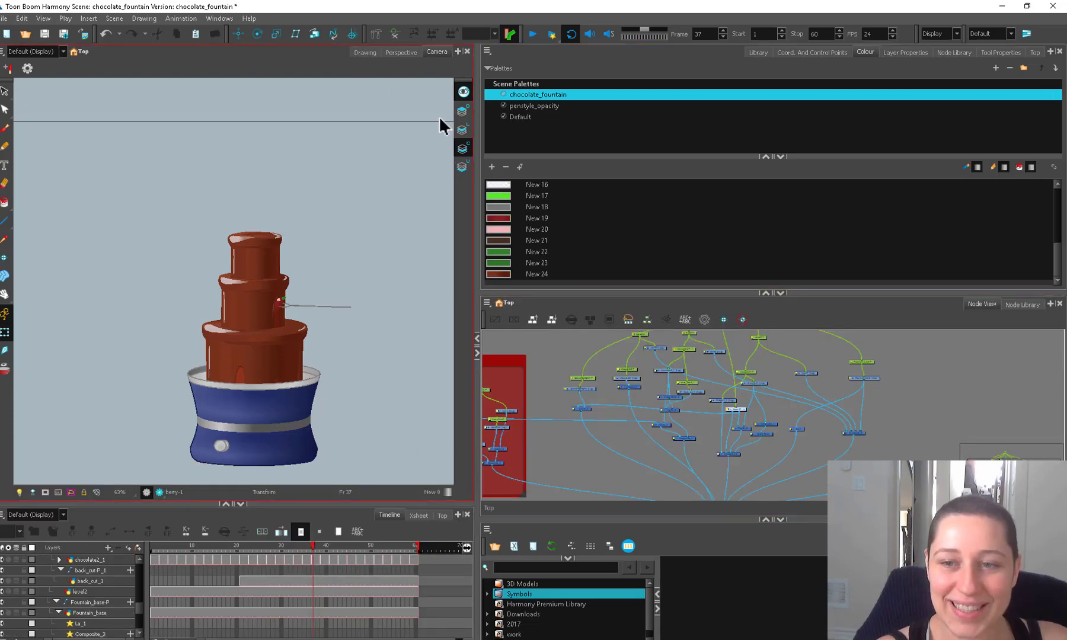
left_click(531, 34)
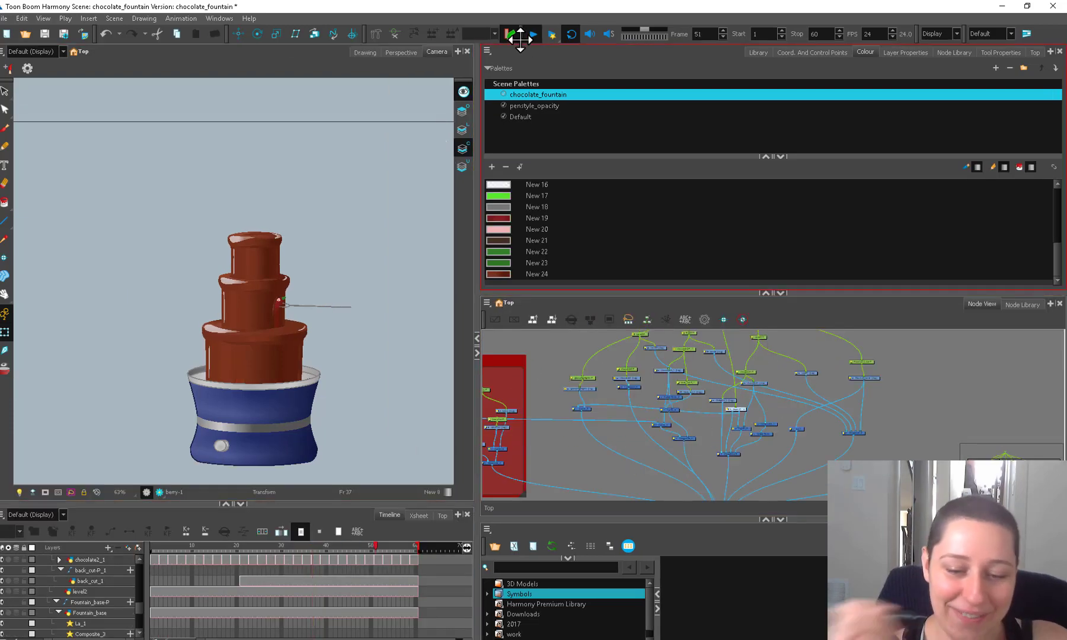